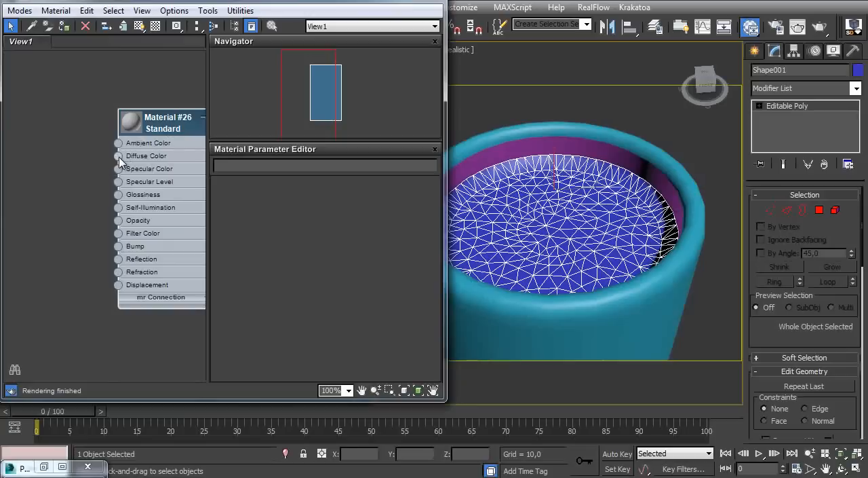
Connect a new Gradient Ramp map to the Diffuse Color input of the Standard material Material #26
drag(119, 156, 82, 144)
mouse_move(128, 149)
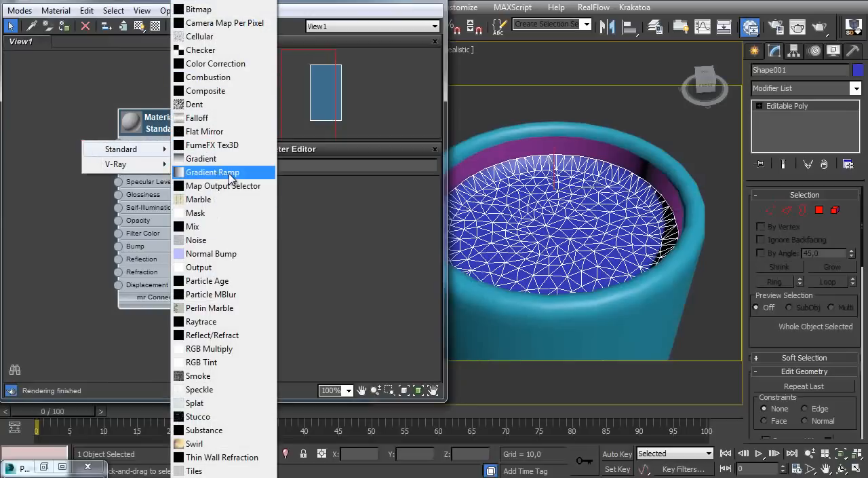
click(212, 172)
drag(51, 141, 3, 139)
Open Material #26's parameters and assign the material to the selected liquid surface in the mug
drag(162, 131, 174, 152)
double_click(170, 150)
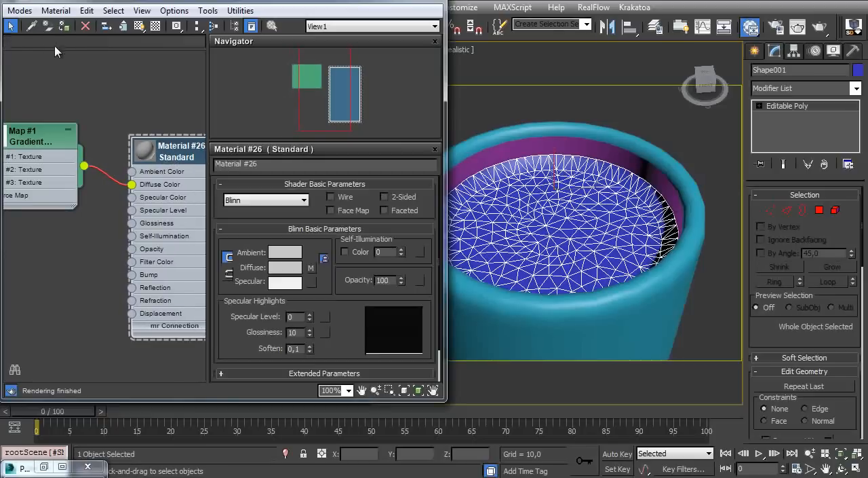
click(64, 27)
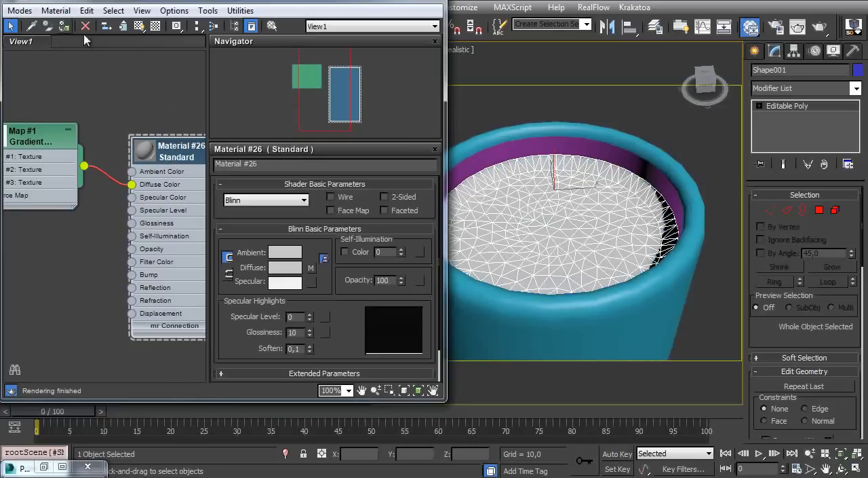
Rename the liquid surface to bubbles_base and display its shaded material in the viewport
click(800, 69)
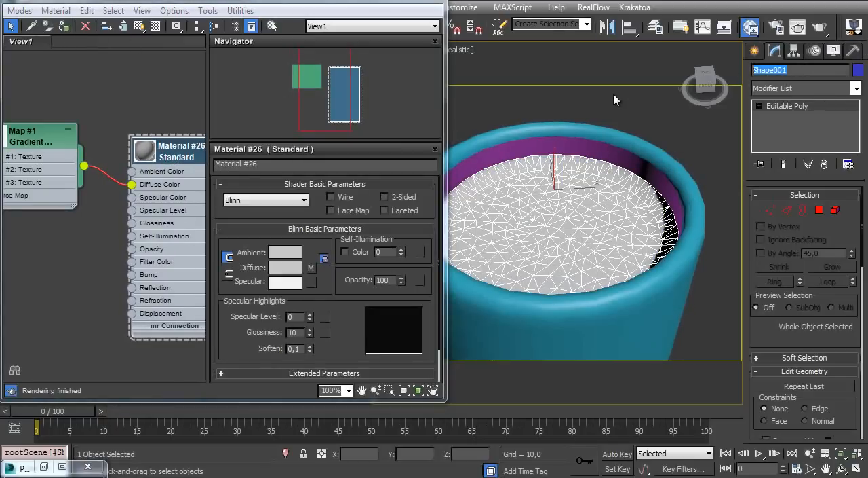
text(bubbles_base)
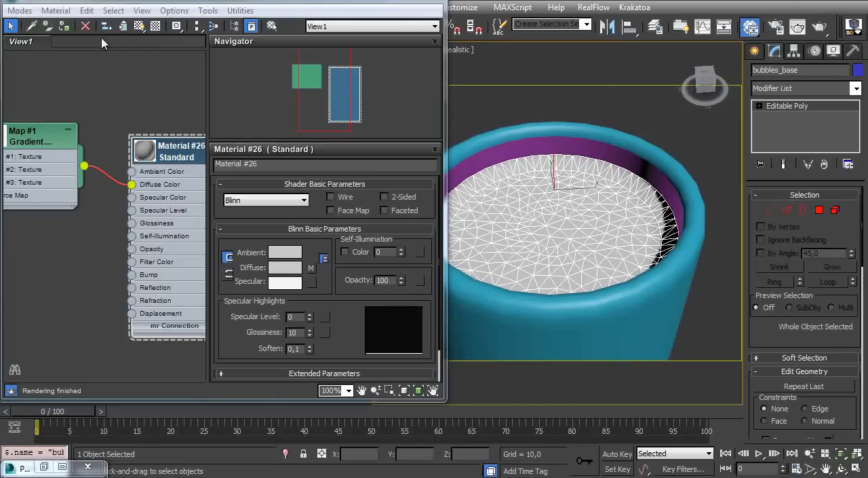
click(139, 27)
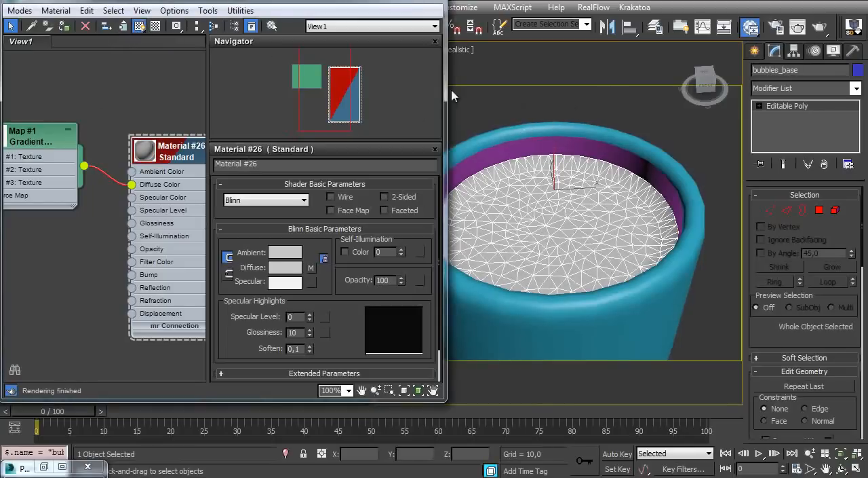
click(634, 102)
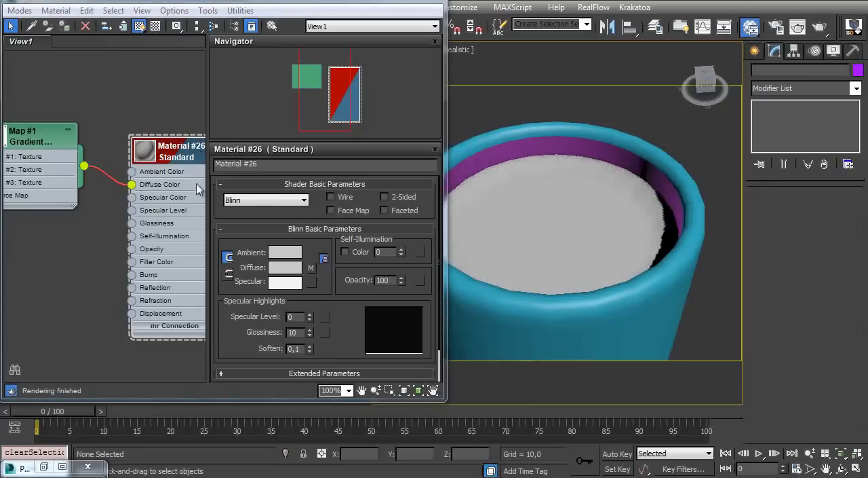
Set the gradient type of the Gradient Ramp map to Radial
scroll(161, 172, down, 1)
middle_drag(142, 189, 219, 202)
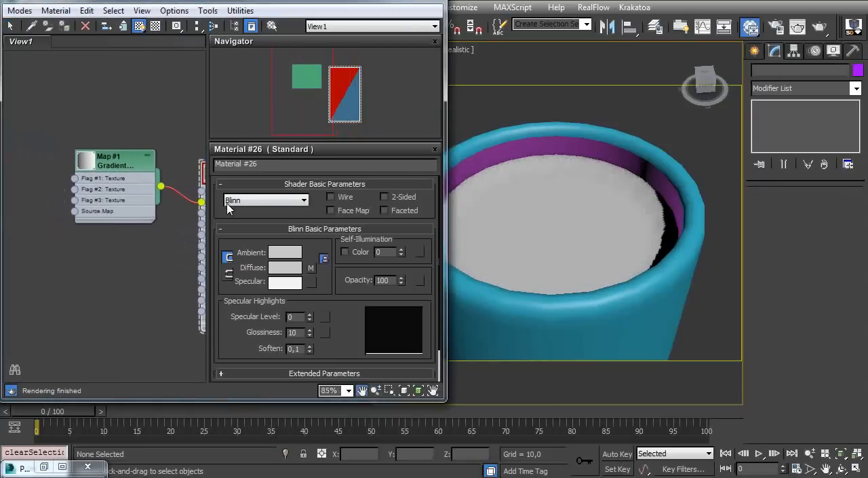
double_click(116, 161)
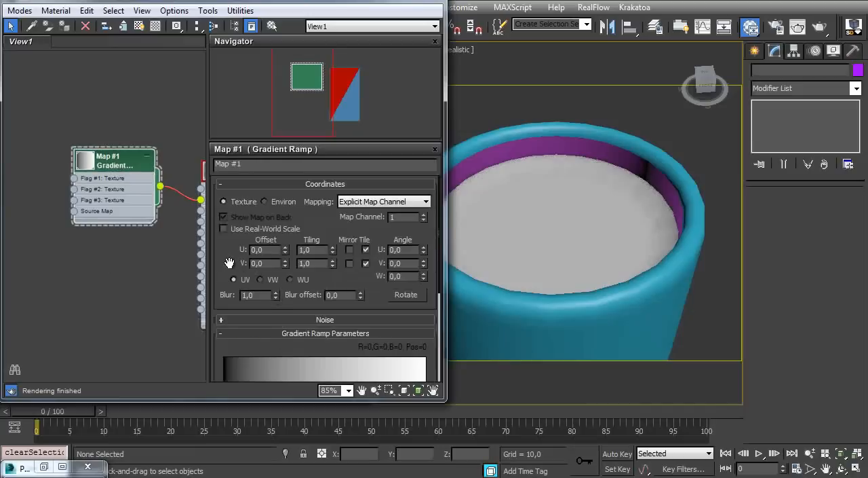
scroll(272, 210, down, 4)
click(293, 267)
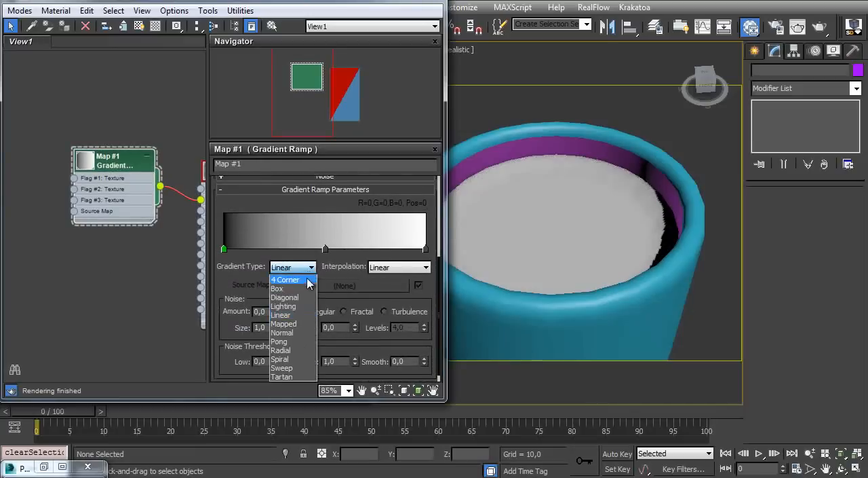
click(293, 350)
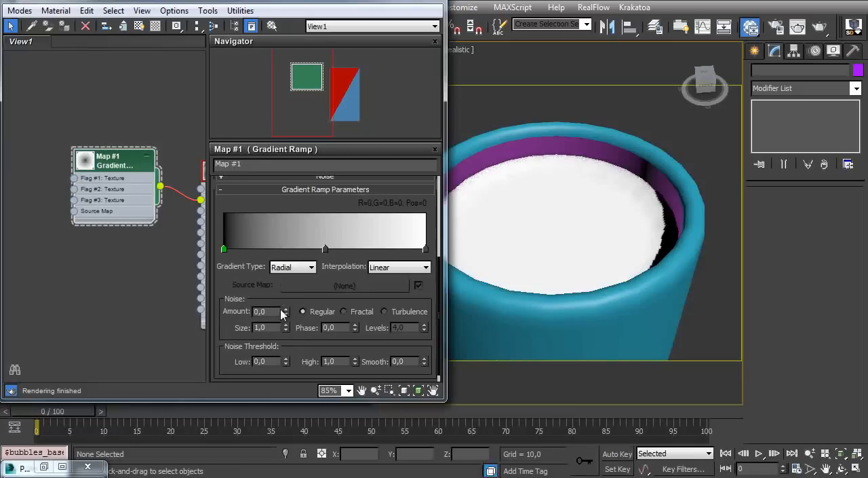
Switch the viewport to Shaded display and test-render the mug from a higher angle
click(467, 52)
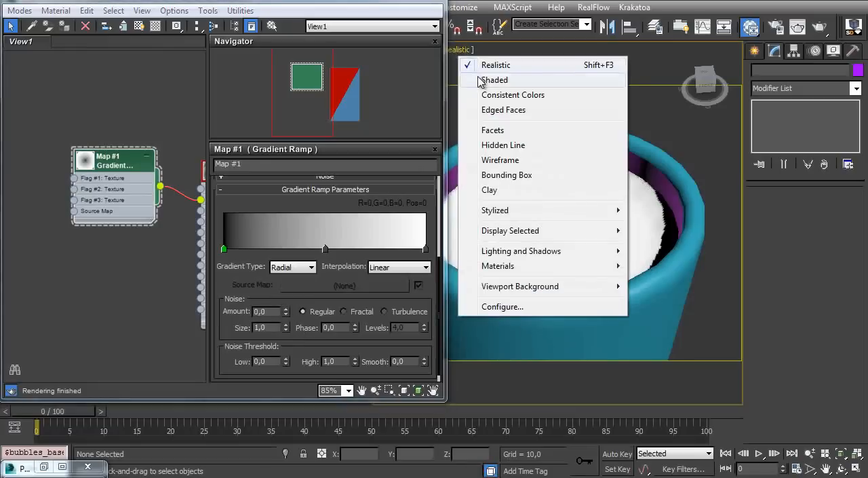
click(485, 77)
alt+middle_drag(574, 217, 574, 253)
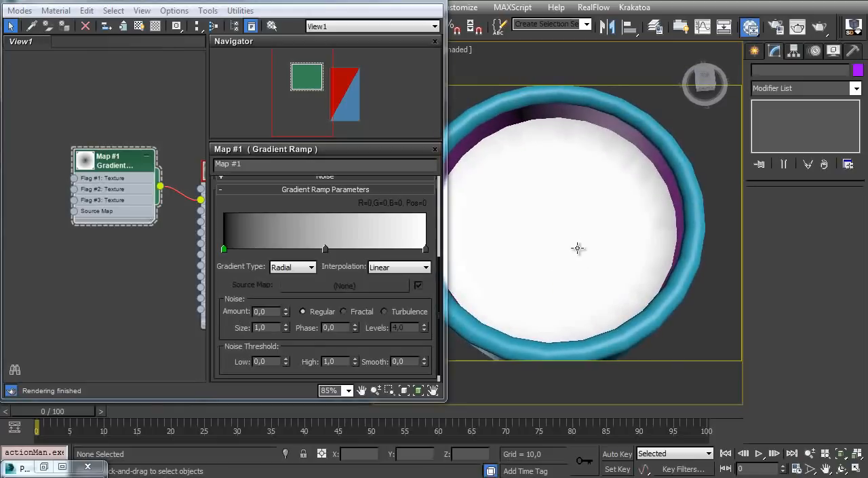
middle_drag(150, 188, 127, 193)
alt+middle_drag(632, 234, 624, 217)
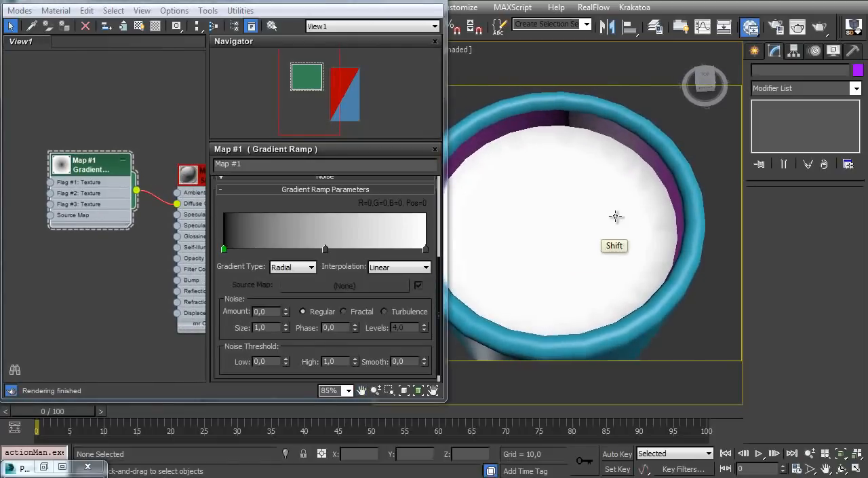
key(shift+q)
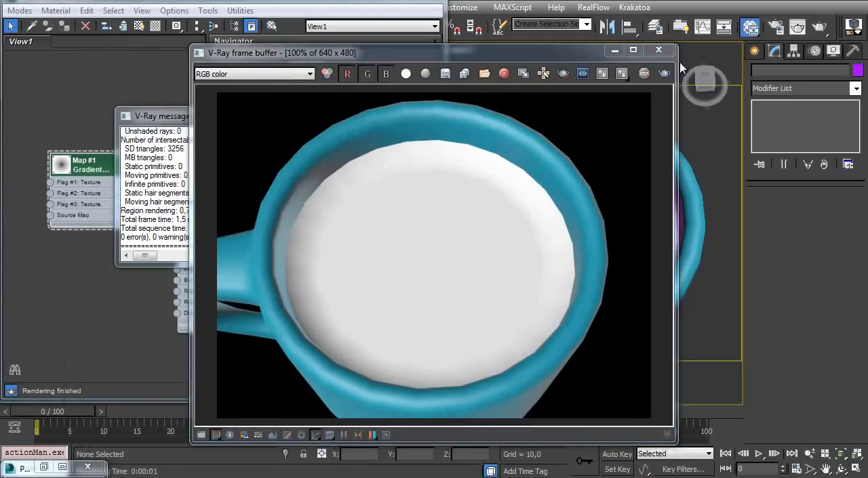
click(658, 50)
Add a UVW Map modifier to bubbles_base
click(556, 242)
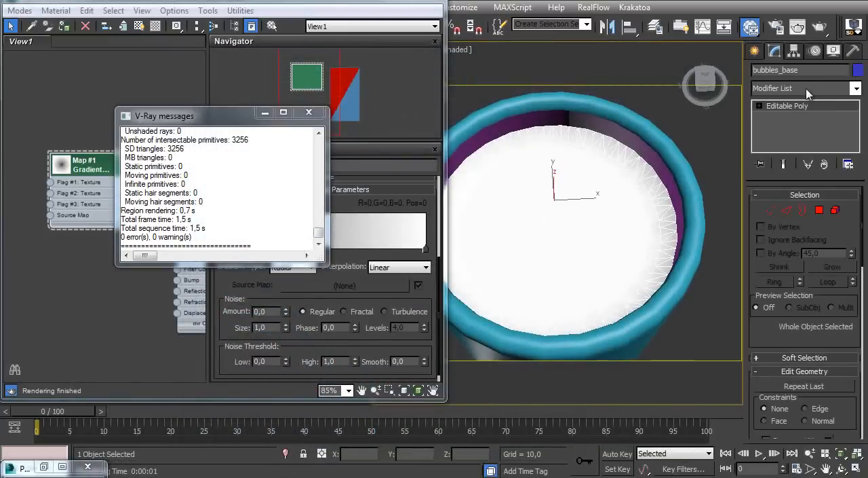
click(857, 89)
key(u)
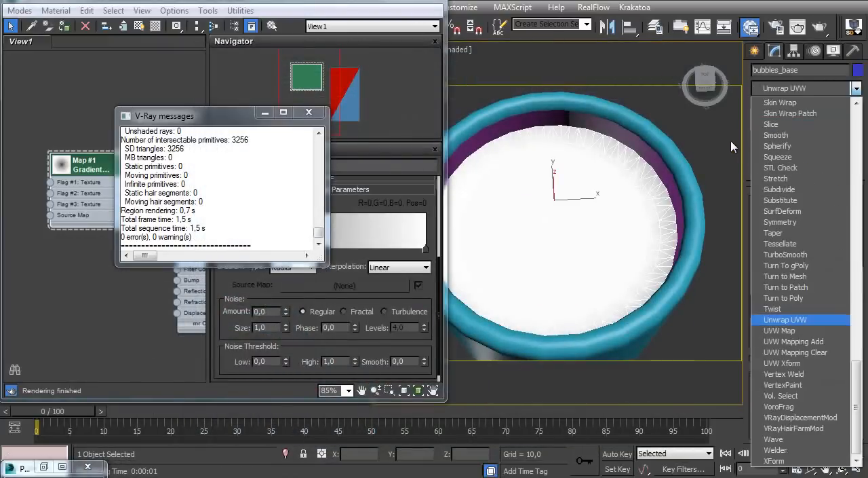
click(807, 330)
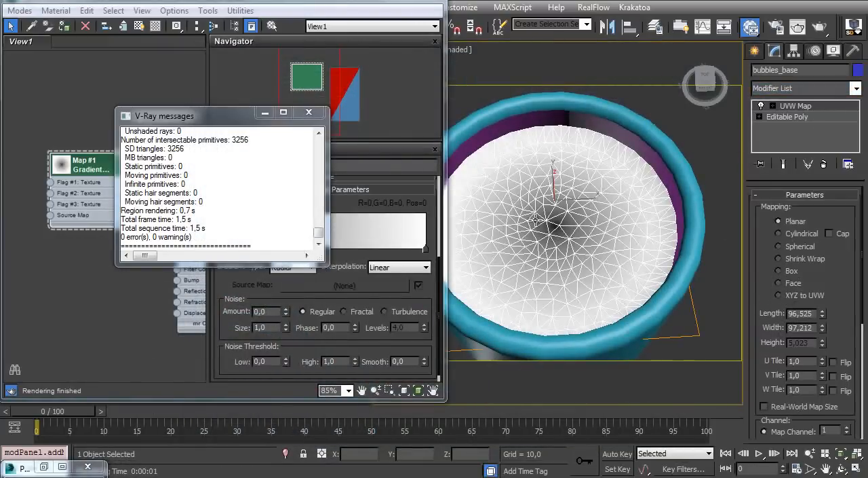
Convert bubbles_base to an Editable Poly and deselect it
right_click(548, 202)
mouse_move(623, 331)
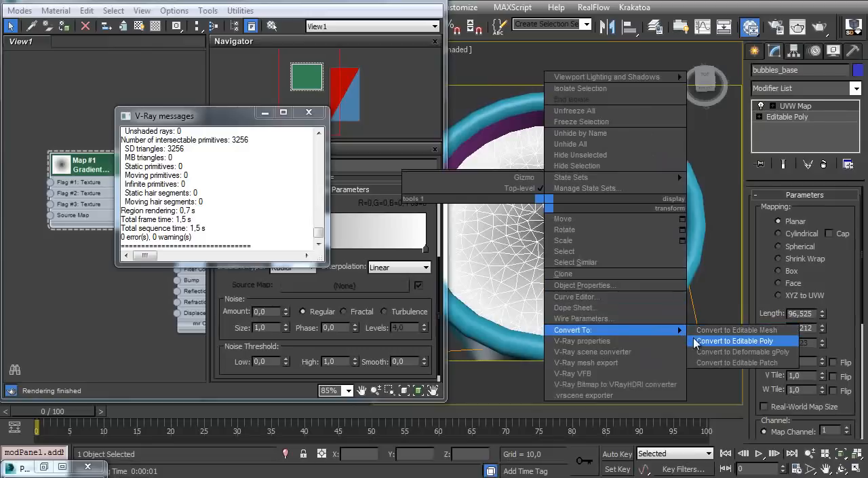
click(733, 341)
click(266, 113)
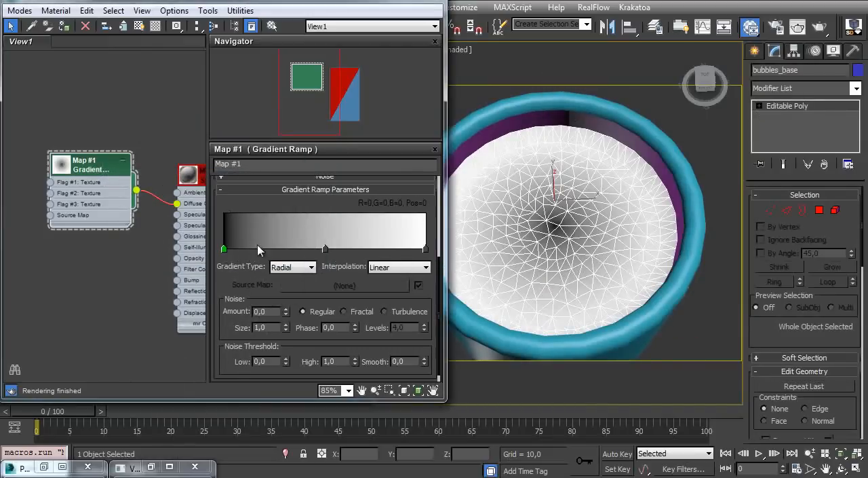
click(699, 136)
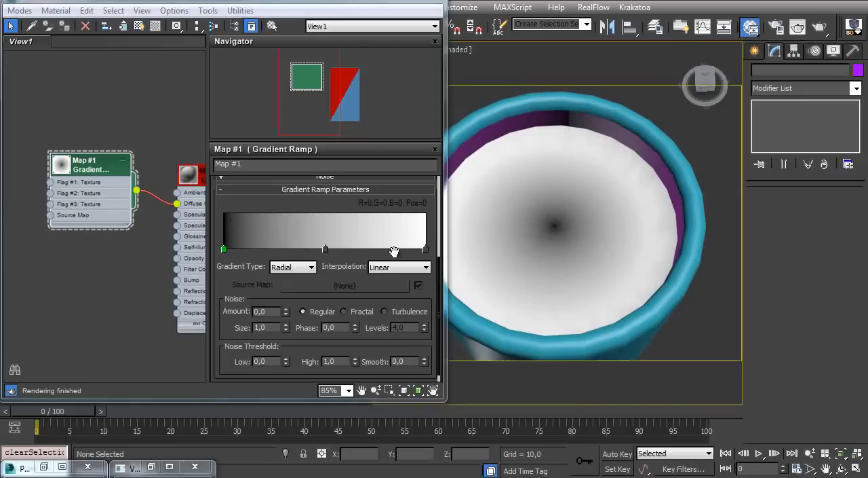
Change the gradient ramp's start flag at position 0 to white
double_click(224, 250)
drag(388, 106, 386, 208)
click(494, 186)
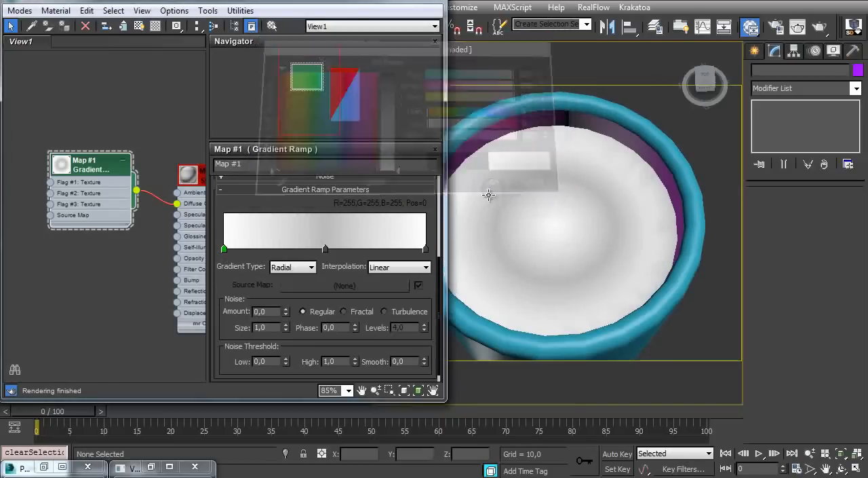
Make the gradient ramp's middle flag black and move it to position 85
double_click(325, 250)
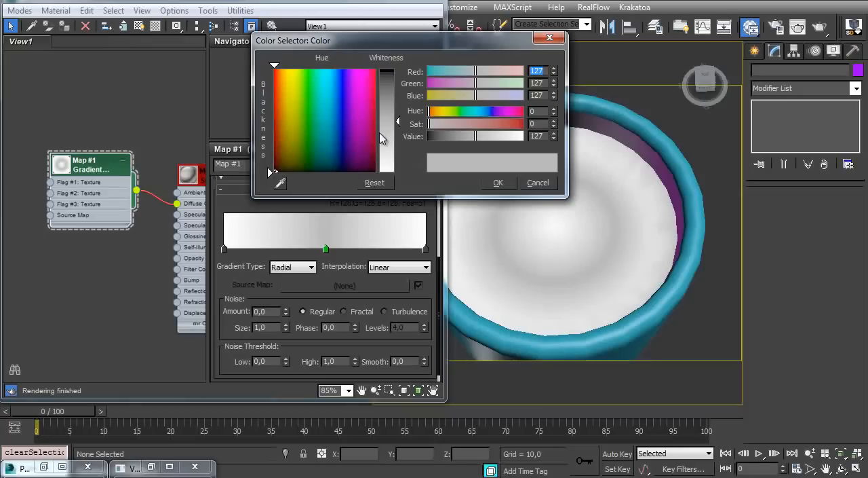
click(495, 182)
drag(326, 250, 394, 250)
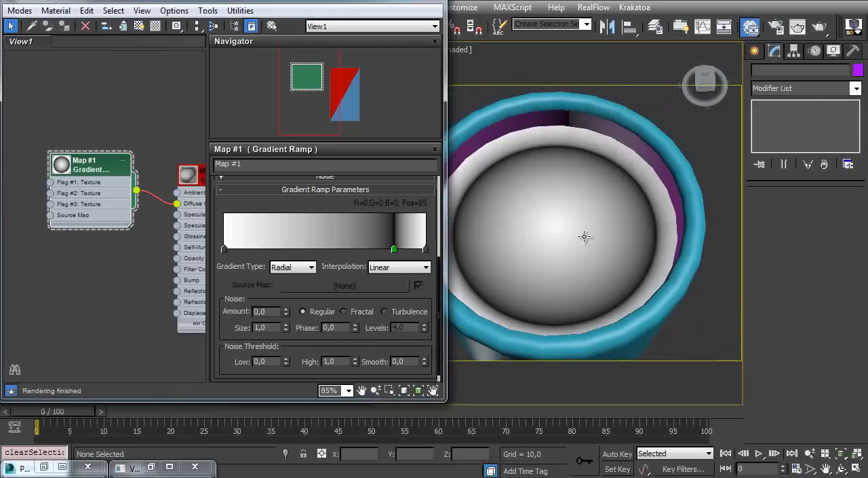
Add a flag to the gradient ramp at position 45 and make it black
click(316, 250)
double_click(316, 249)
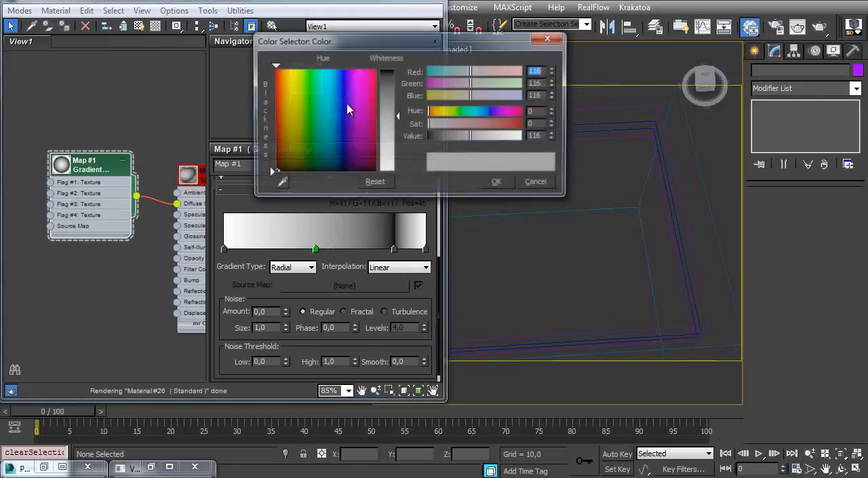
drag(390, 93, 388, 62)
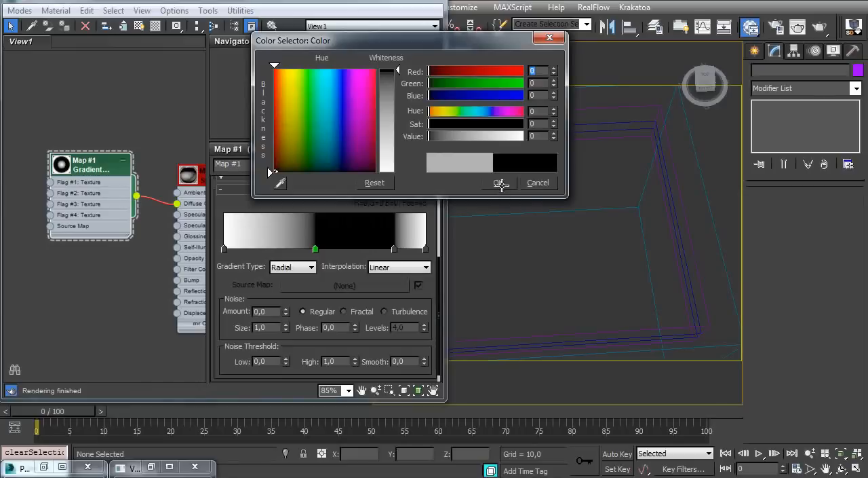
click(498, 183)
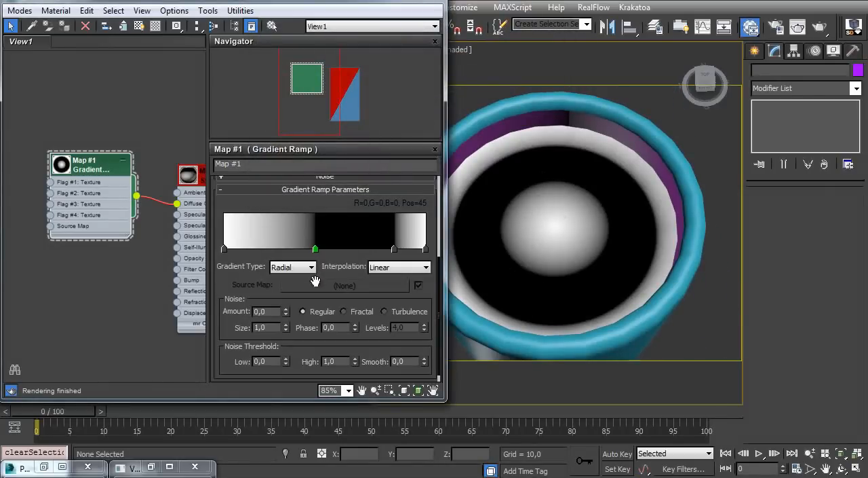
Fine-tune the width of the black band by moving its inner flag to position 60
mouse_move(394, 249)
mouse_down()
mouse_move(386, 251)
mouse_move(397, 251)
mouse_up()
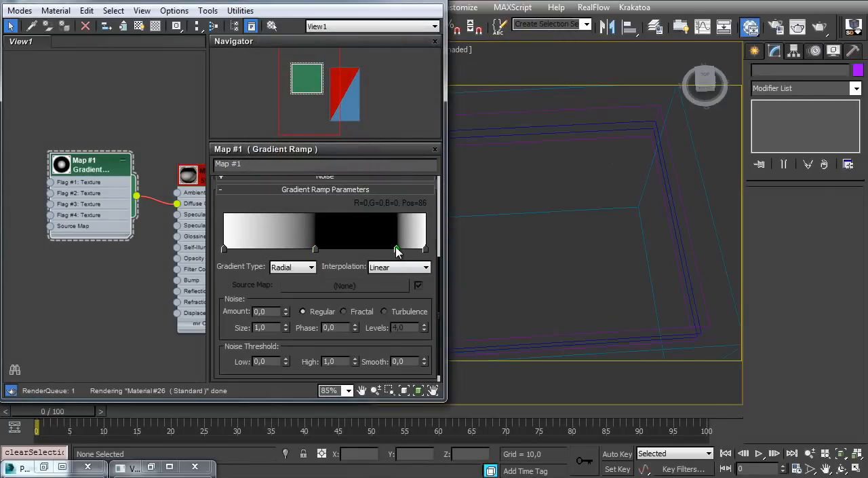
drag(316, 249, 298, 251)
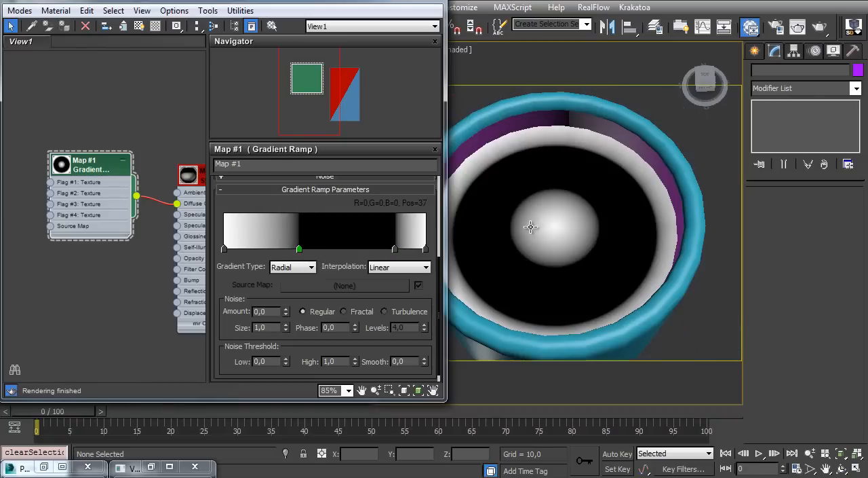
drag(301, 253, 349, 251)
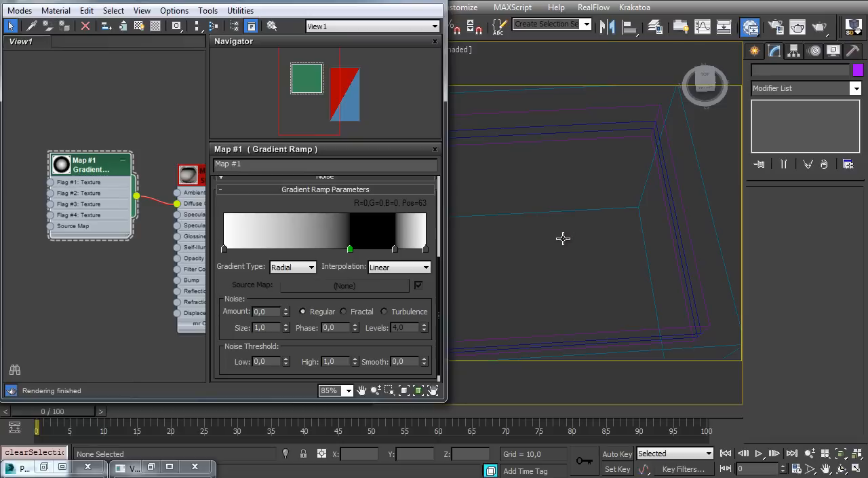
drag(351, 251, 344, 251)
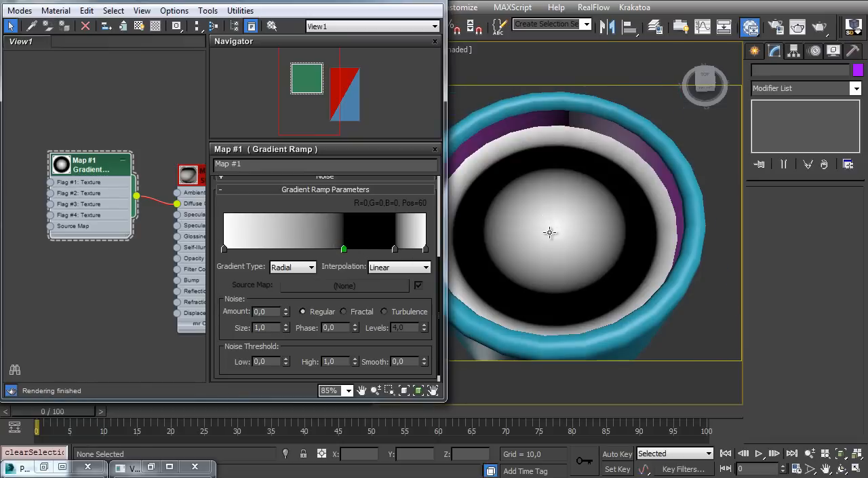
Set the gradient ramp's noise amount to 1.0 and noise size to 0.1
mouse_move(572, 230)
ctrl+alt+middle_down()
mouse_move(566, 178)
mouse_move(560, 253)
mouse_move(570, 245)
ctrl+alt+middle_up()
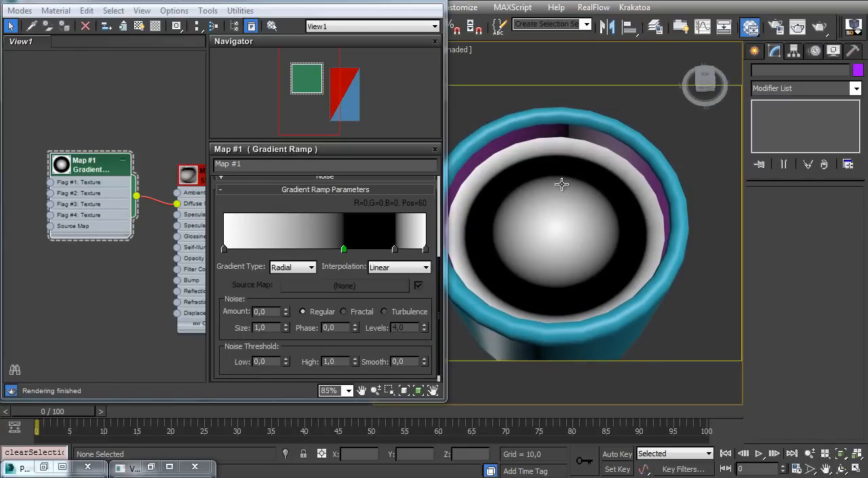
ctrl+alt+middle_drag(566, 252, 550, 200)
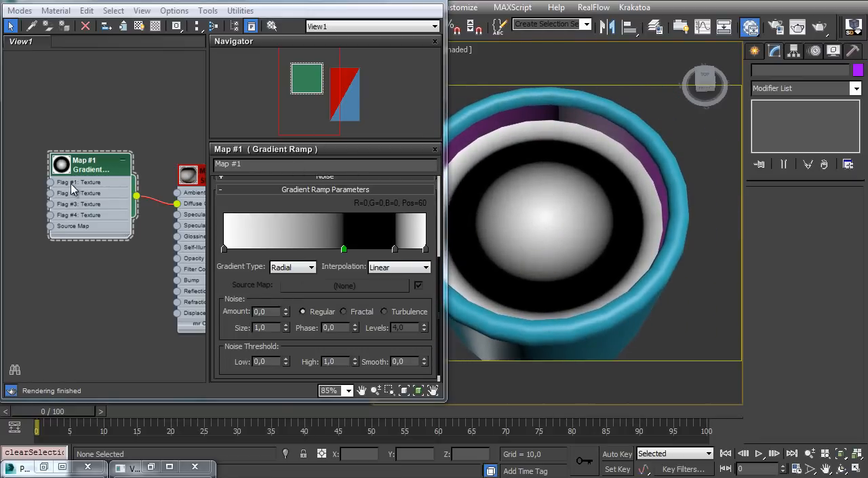
alt+middle_drag(520, 219, 531, 237)
drag(228, 327, 222, 275)
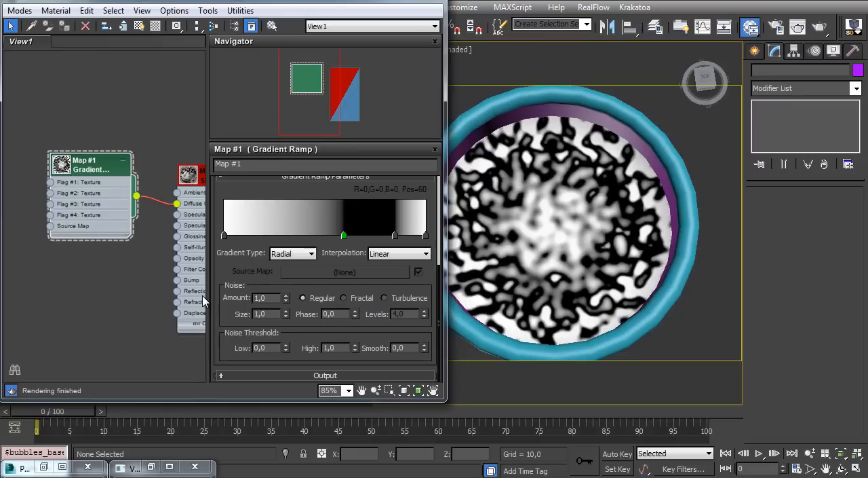
key(Tab)
key(Return)
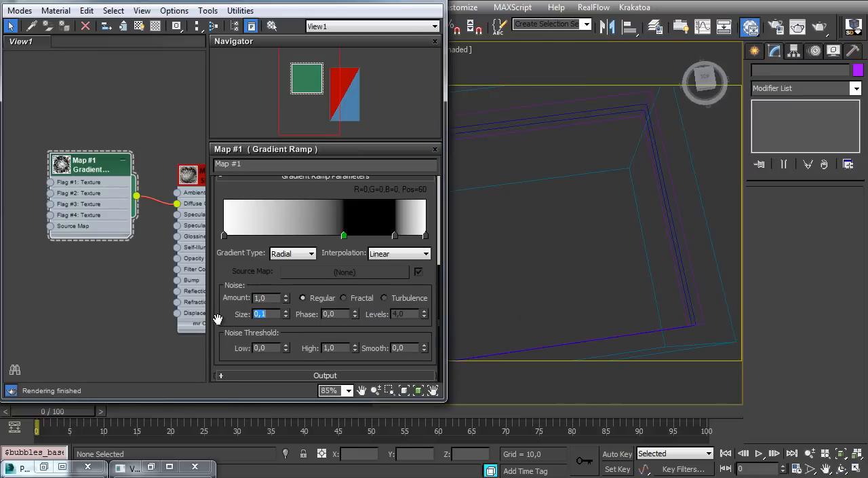
Set the gradient ramp's noise amount to 0.1 and its noise size to 5.0
key(Return)
drag(266, 299, 190, 309)
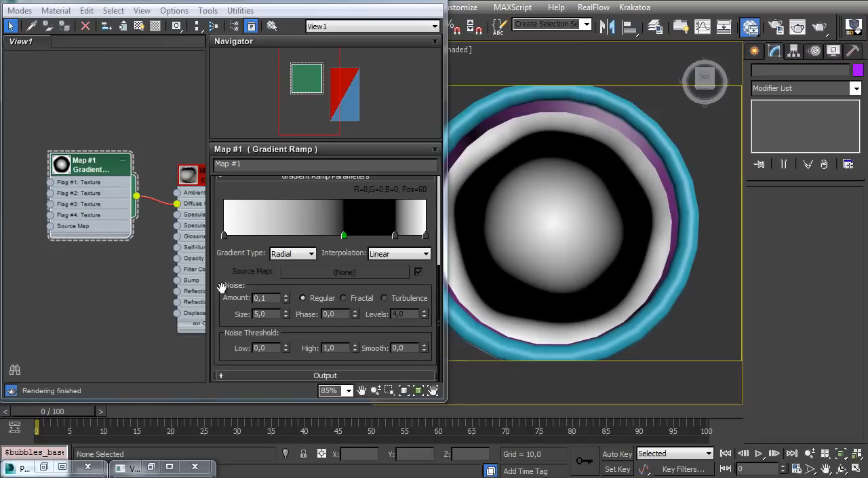
Check the flag numbers of the gradient ramp's two white end flags in their flag properties
click(224, 235)
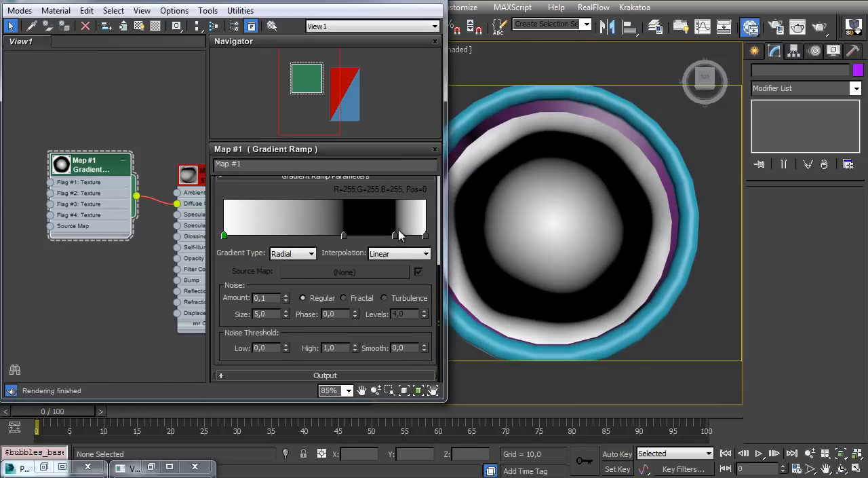
right_click(225, 238)
click(223, 257)
right_click(225, 238)
click(257, 248)
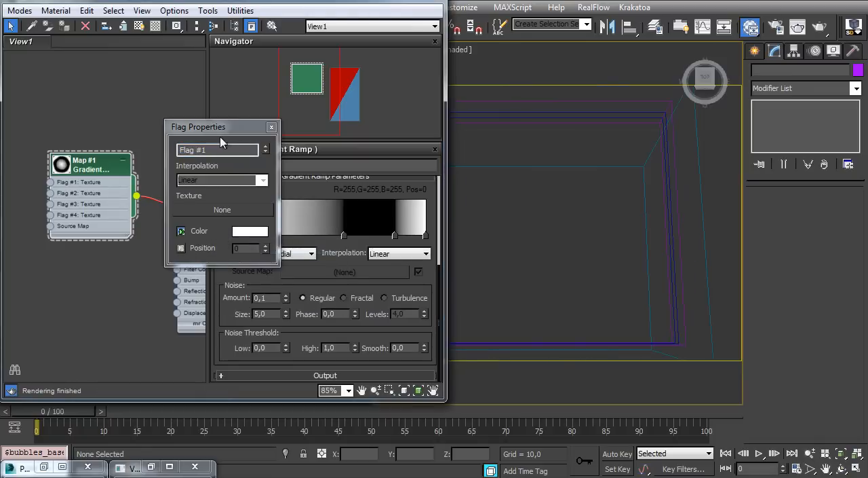
drag(204, 127, 167, 144)
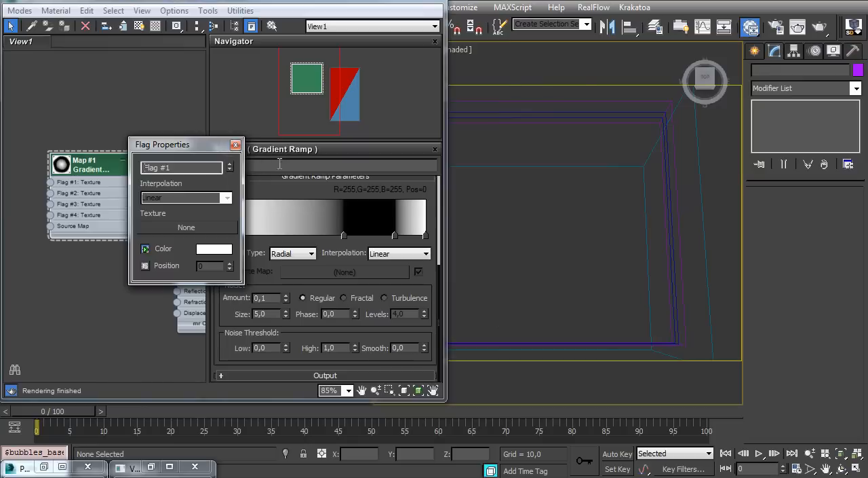
click(235, 144)
right_click(426, 236)
click(475, 243)
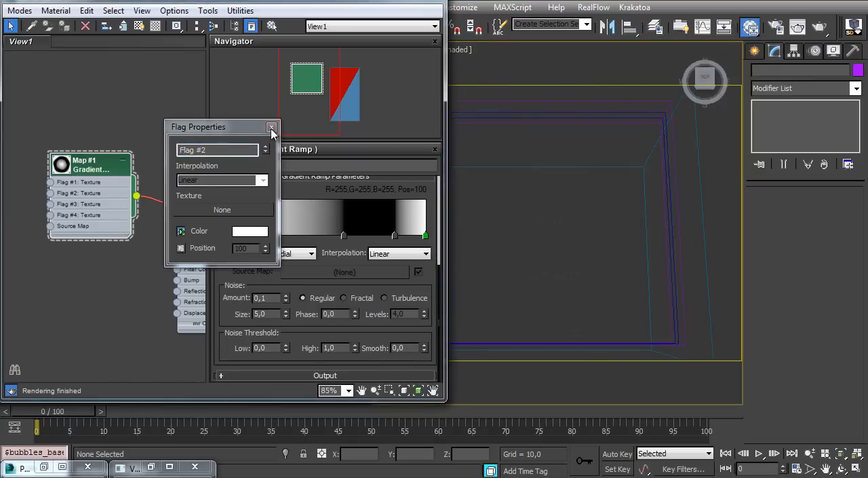
click(271, 127)
Add a Noise map as the gradient ramp's Flag #1 texture and connect it to the Flag #2 texture as well
middle_drag(60, 196, 124, 202)
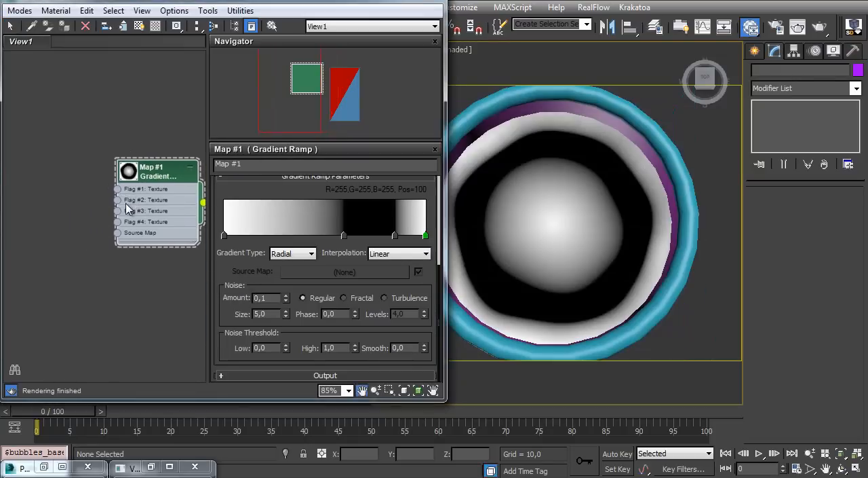
scroll(121, 204, up, 2)
drag(116, 175, 70, 140)
mouse_move(99, 143)
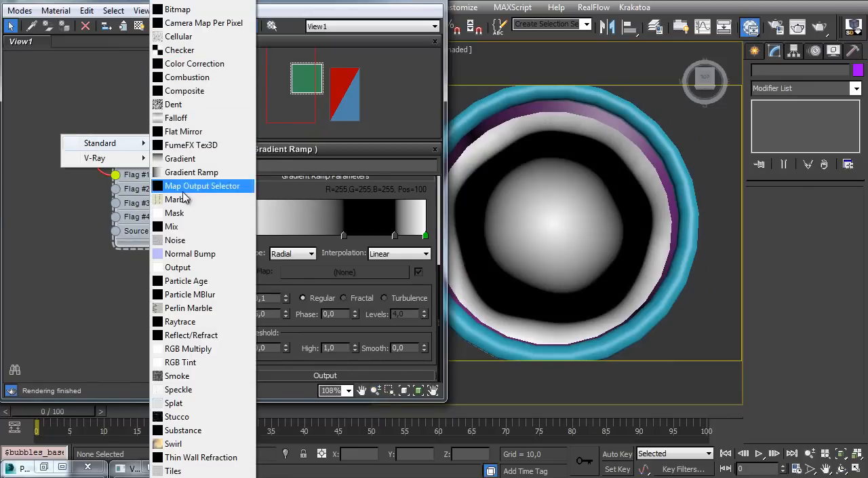
click(182, 241)
drag(94, 148, 146, 196)
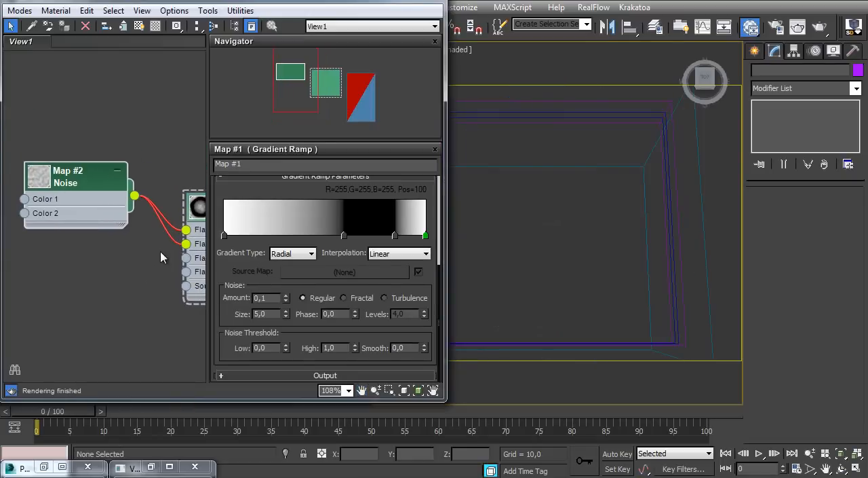
Set the Noise map's threshold to high 0.6 and low 0.5, and test-render the mug
double_click(109, 178)
drag(232, 333, 236, 263)
drag(219, 298, 169, 311)
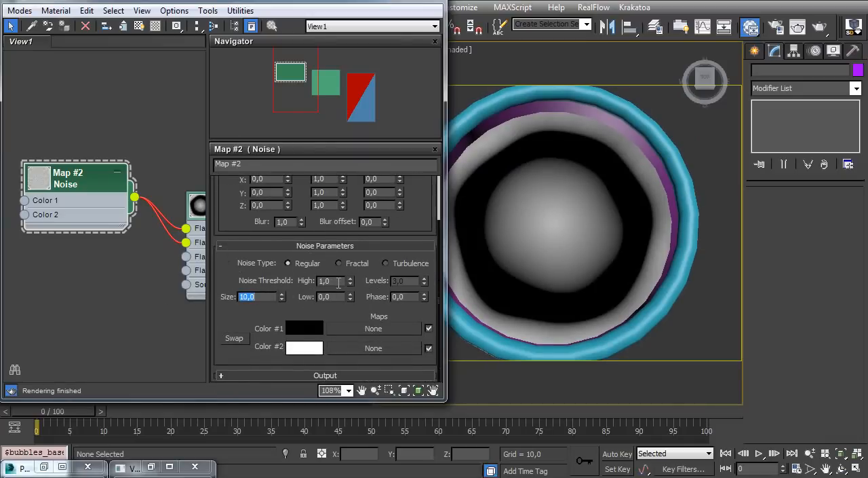
drag(338, 282, 225, 290)
text(0,6)
key(Tab)
text(0,5)
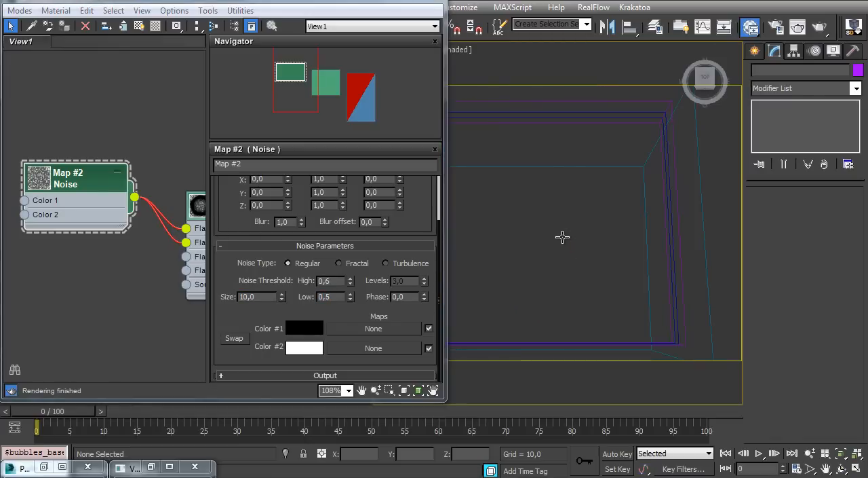
key(shift+q)
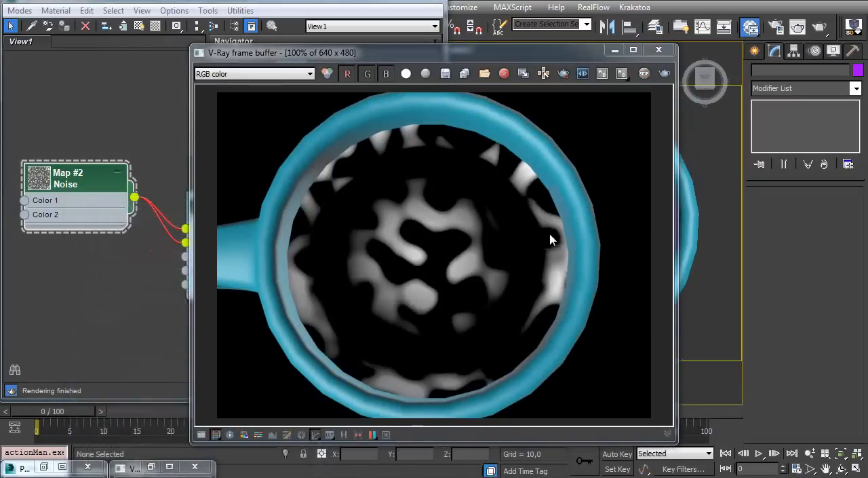
click(660, 53)
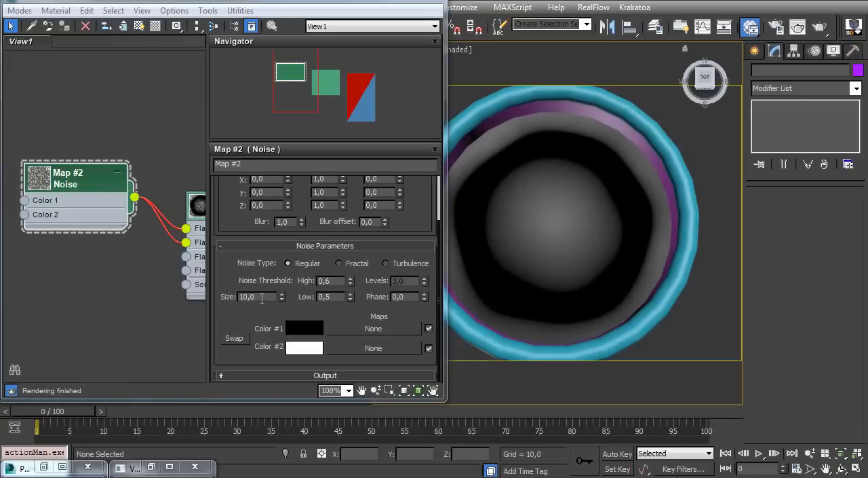
Reduce the Noise map's size to 5.0 and render the mug again to check the pattern
drag(262, 296, 170, 305)
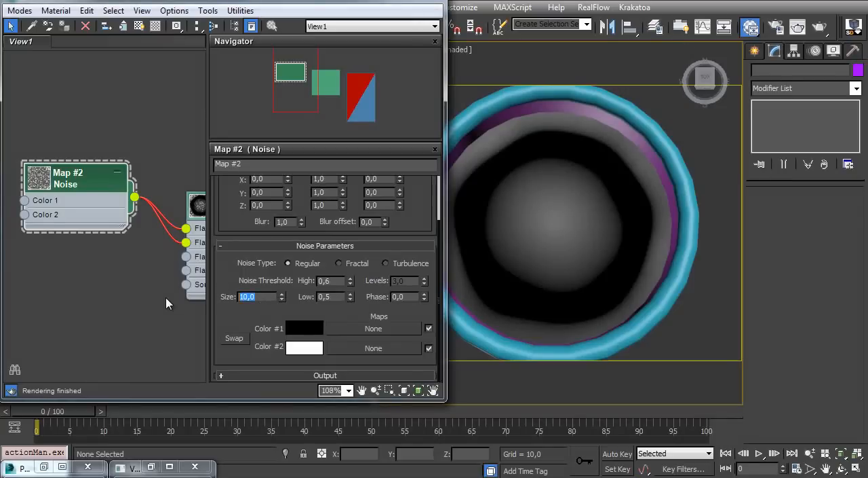
key(shift+q)
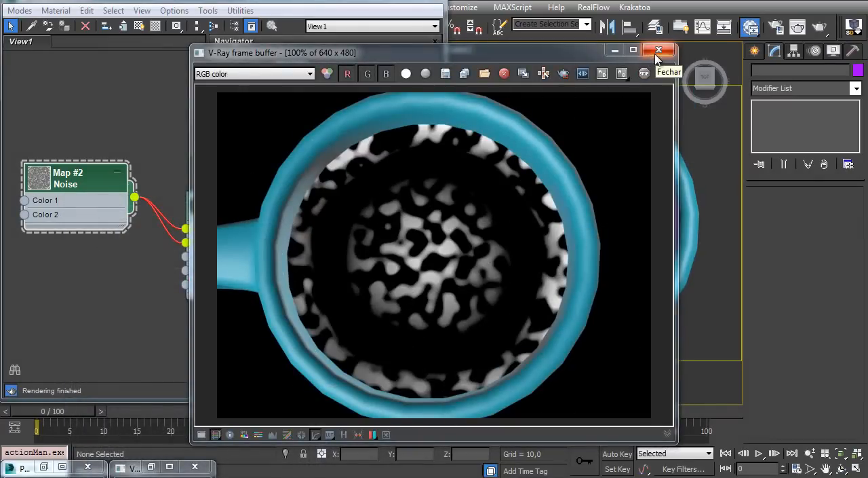
click(658, 52)
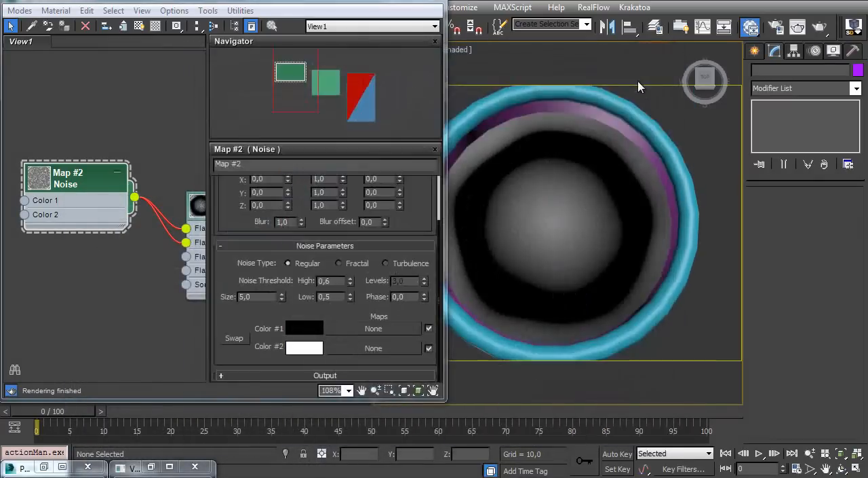
Set the Noise map's threshold to high 0.7 and low 0.3, and check it with a test render
double_click(330, 280)
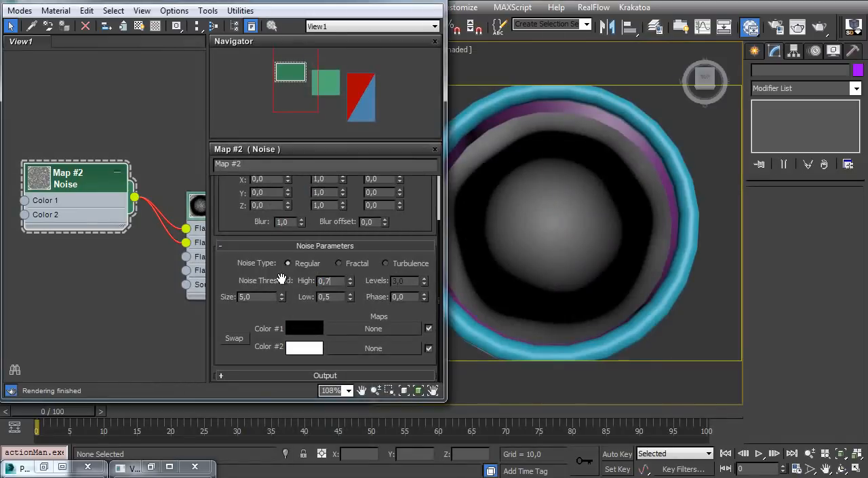
key(Tab)
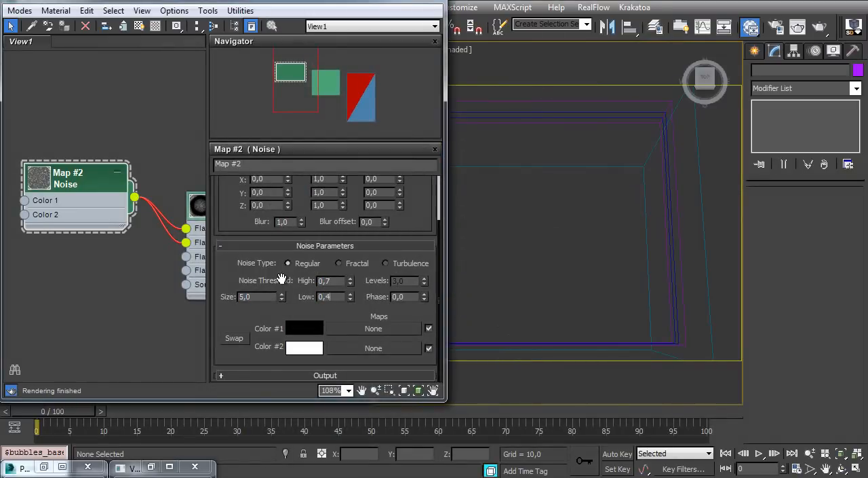
text(0,4)
key(Return)
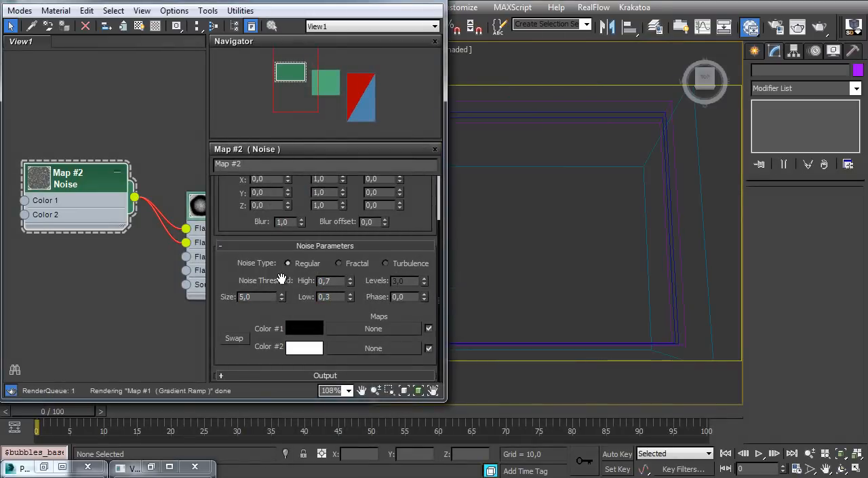
key(shift+q)
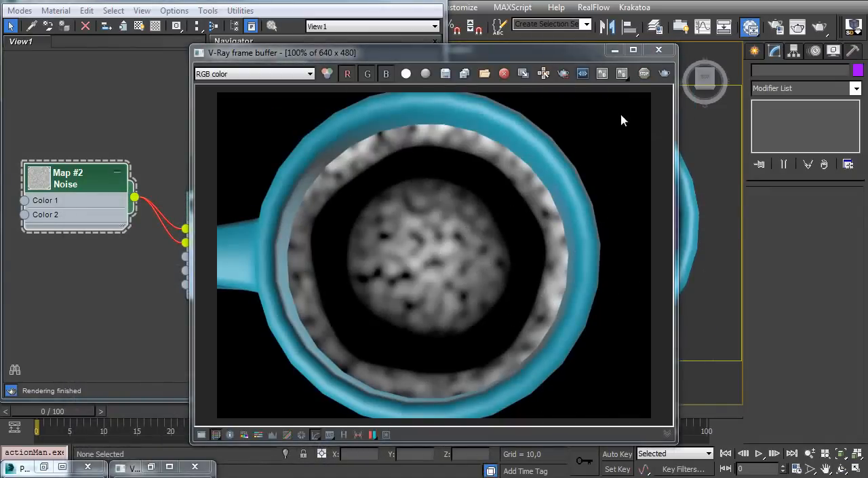
click(659, 49)
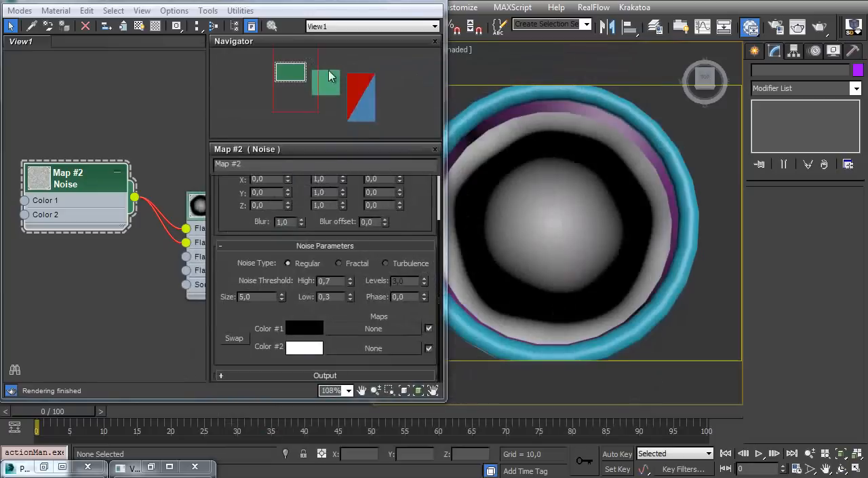
Create a Multi/Sub-Object material beside the gradient ramp's Standard material and set its number of materials to 1
middle_drag(201, 239, 34, 226)
middle_drag(197, 211, 82, 252)
right_click(147, 201)
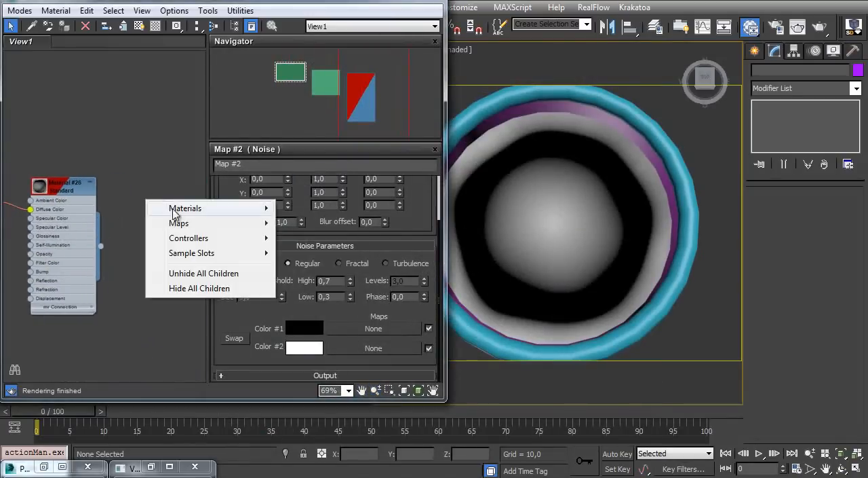
mouse_move(186, 209)
mouse_move(322, 211)
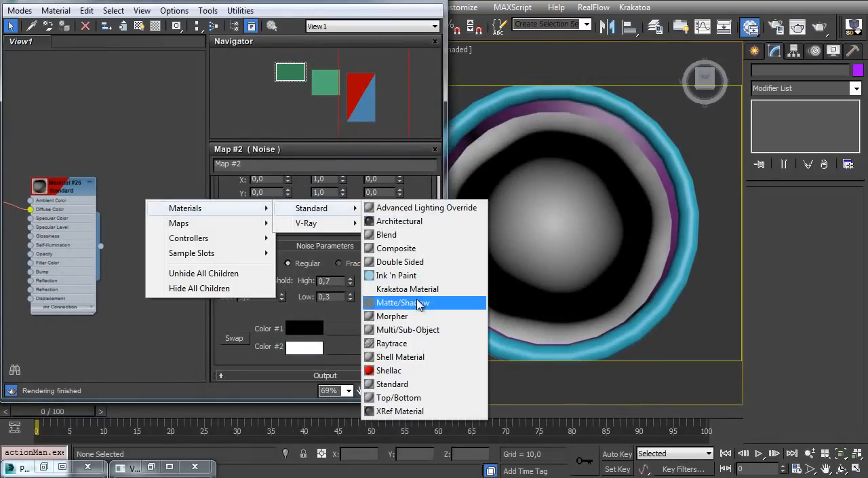
click(401, 330)
double_click(142, 198)
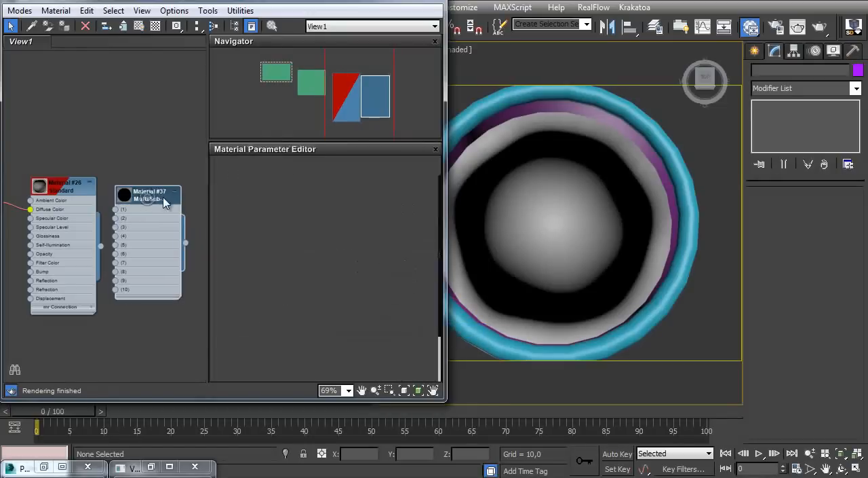
click(297, 208)
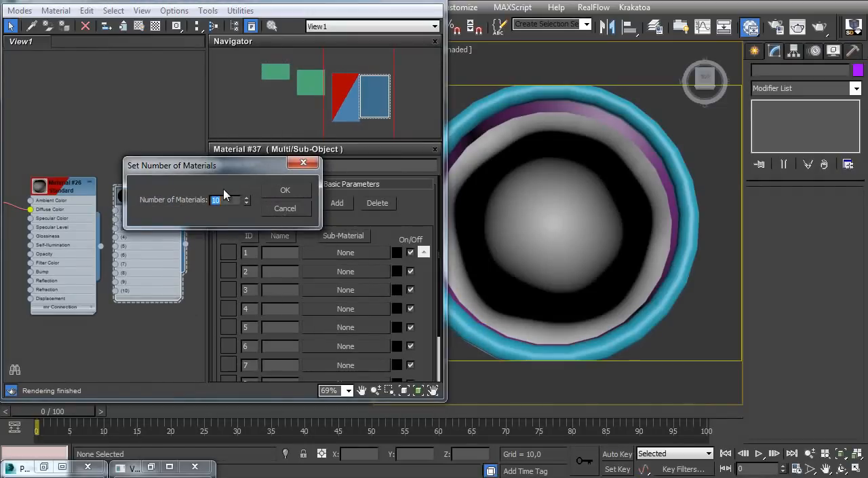
click(271, 193)
Connect the Standard material to slot 1 of the Multi/Sub-Object material and assign that material to the mug's liquid surface
drag(134, 211, 163, 230)
drag(99, 249, 143, 229)
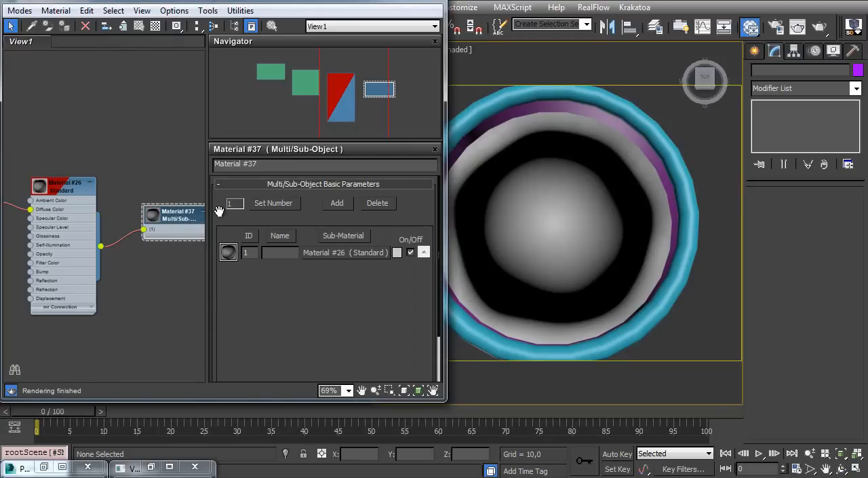
ctrl+alt+middle_drag(119, 179, 102, 207)
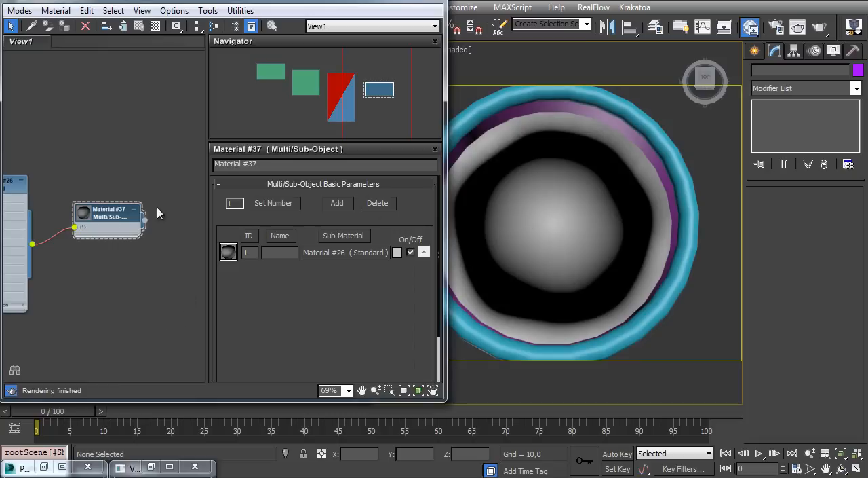
drag(146, 220, 519, 209)
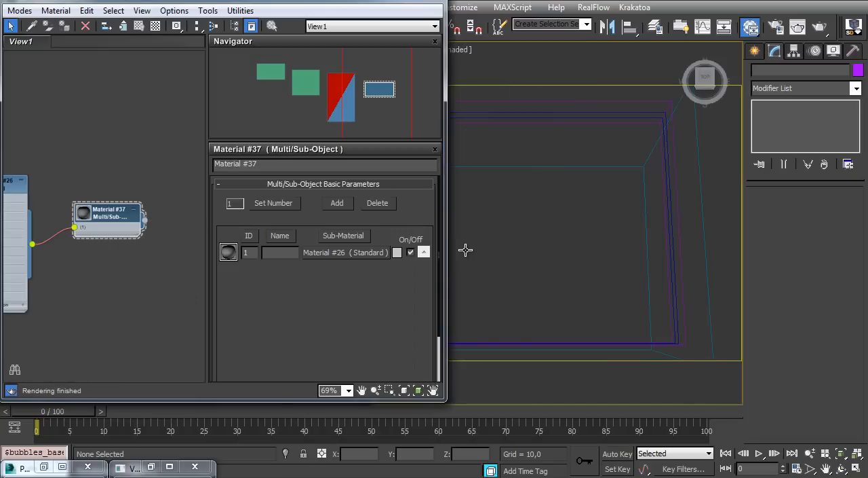
Create a Standard Flow in Particle View, replace its Birth operator with Birth Texture, and delete the Position Icon, Speed and Rotation operators
key(6)
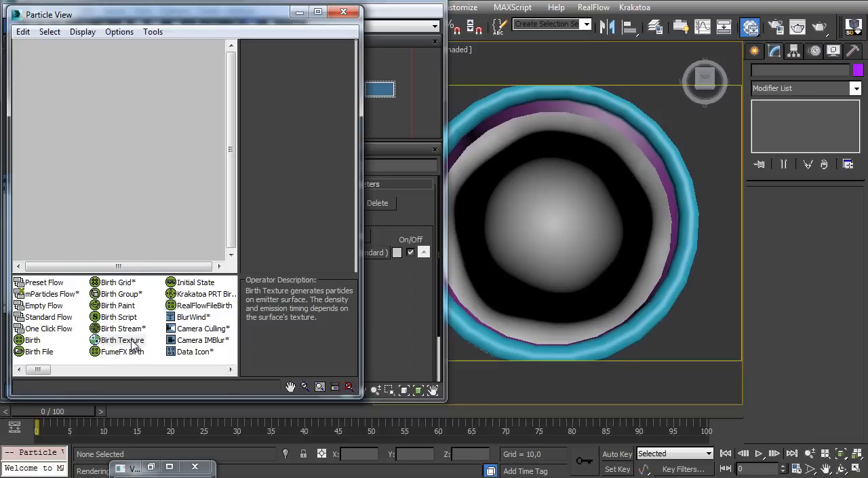
drag(45, 318, 68, 85)
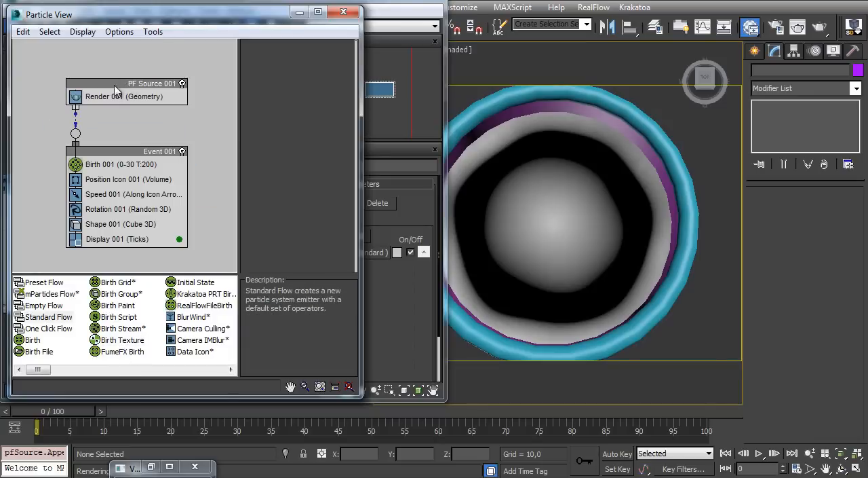
drag(114, 346, 122, 168)
click(120, 180)
key(Delete)
click(146, 180)
key(Delete)
click(151, 181)
key(Delete)
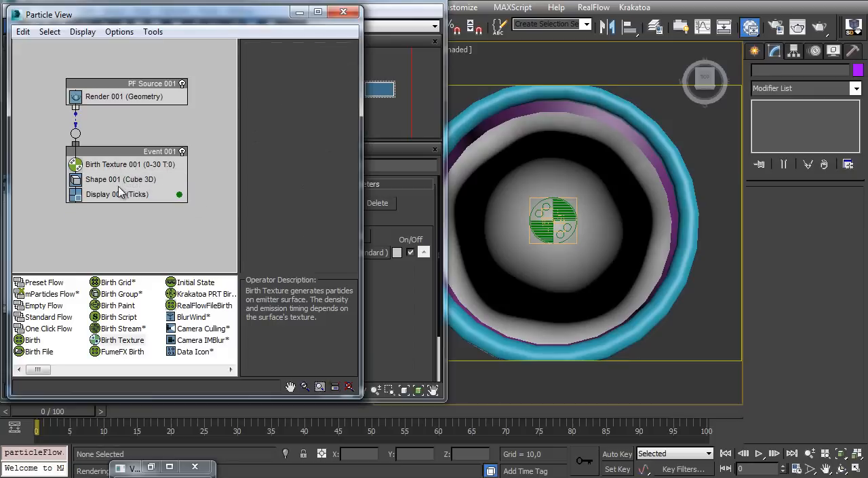
Change the Shape operator's 3D shape to Sphere 20-sides and open its size for editing
click(122, 181)
click(311, 82)
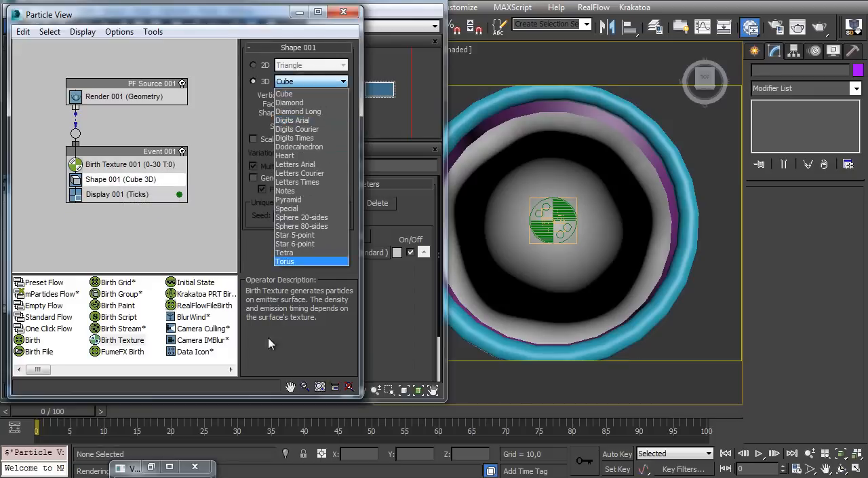
click(302, 218)
double_click(299, 127)
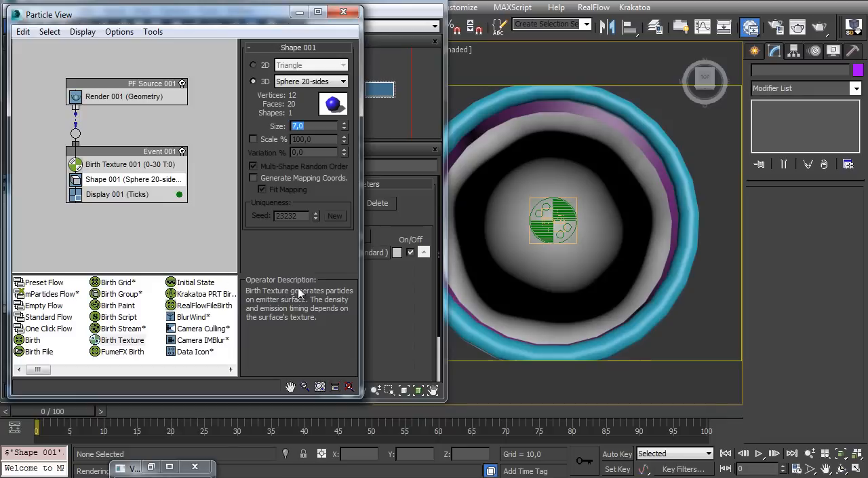
Set the Birth Texture operator's emit stop to 0 and open its initialization parameters
alt+middle_drag(496, 285, 516, 203)
click(106, 164)
right_click(344, 82)
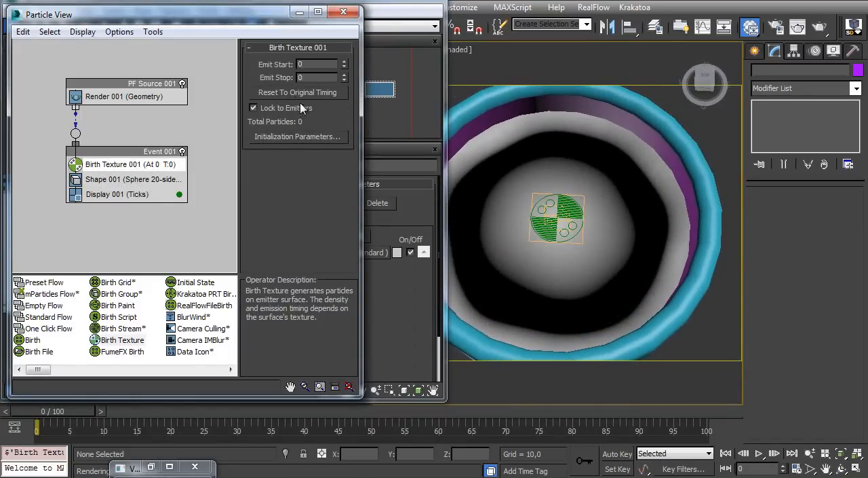
click(289, 139)
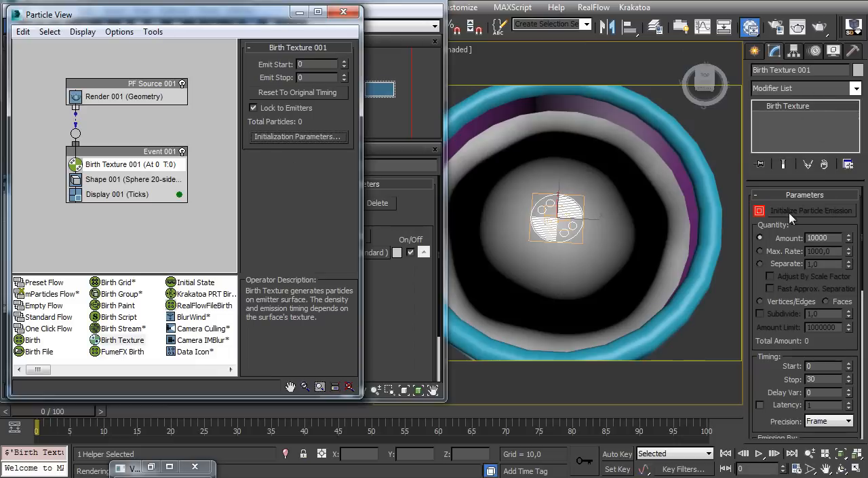
Move the Birth Texture icon out of the mug along the X axis to about 75.8
click(561, 224)
ctrl+alt+middle_drag(561, 224, 580, 217)
drag(581, 217, 741, 224)
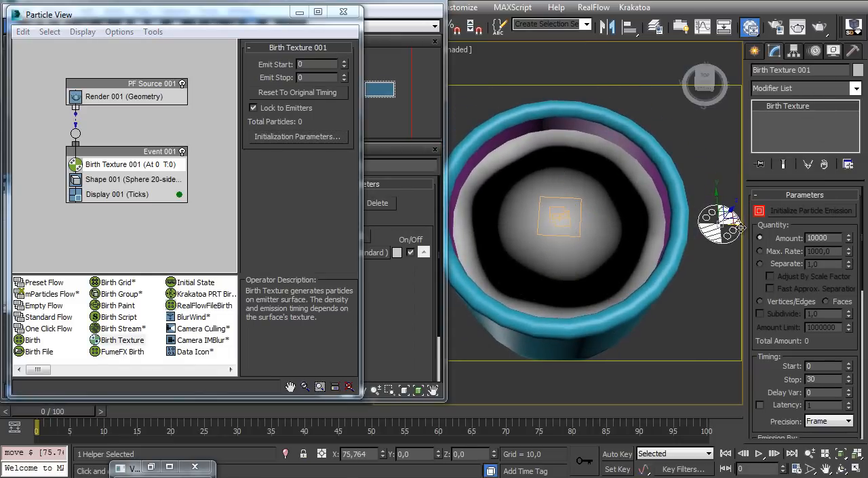
Move the PF Source icon out of the mug to about X 76, Y 23, beside the Birth Texture icon
click(571, 196)
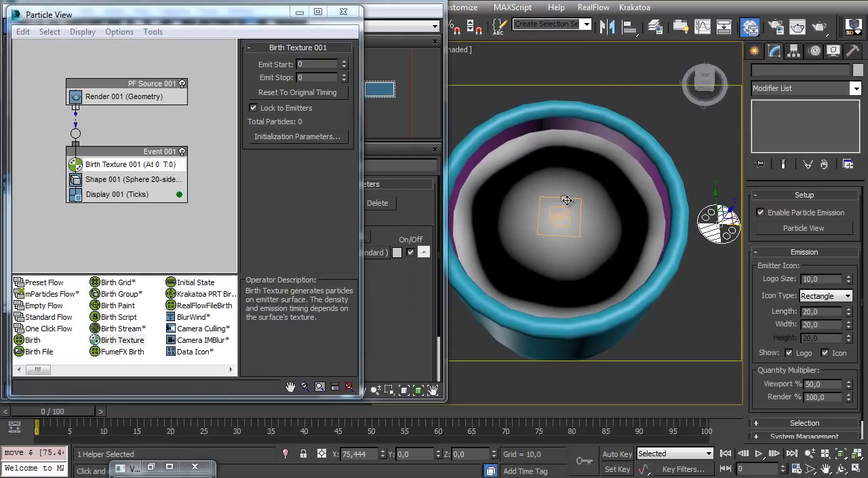
drag(586, 216, 749, 218)
middle_drag(705, 225, 596, 241)
drag(641, 239, 647, 240)
drag(621, 208, 621, 166)
middle_drag(532, 202, 613, 207)
middle_drag(656, 189, 647, 173)
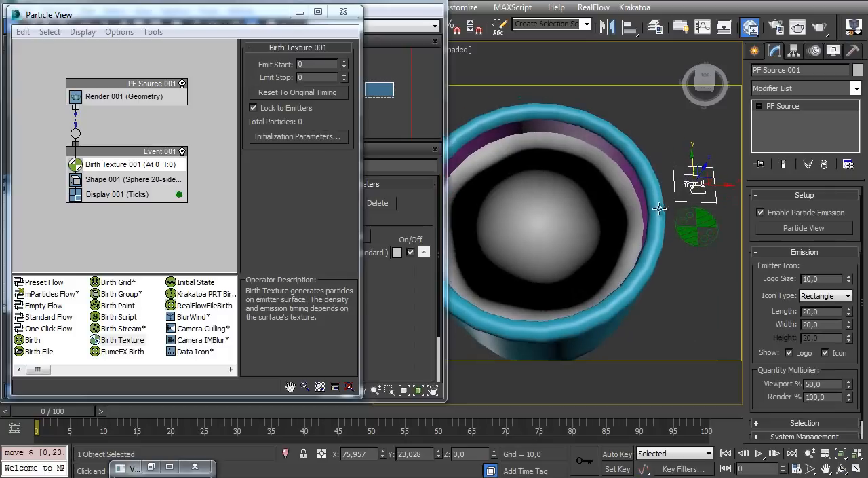
Add bubbles_base as the emitter object of the Birth Texture helper, choosing it from the scene object list
click(706, 237)
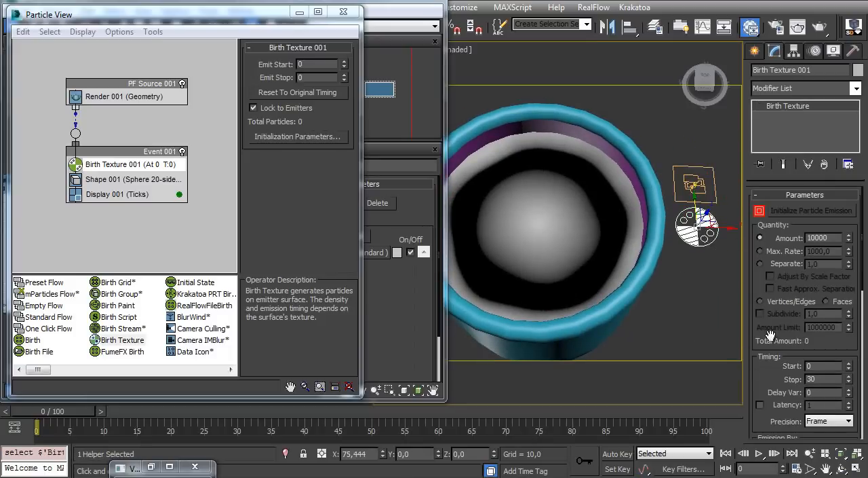
scroll(758, 362, down, 5)
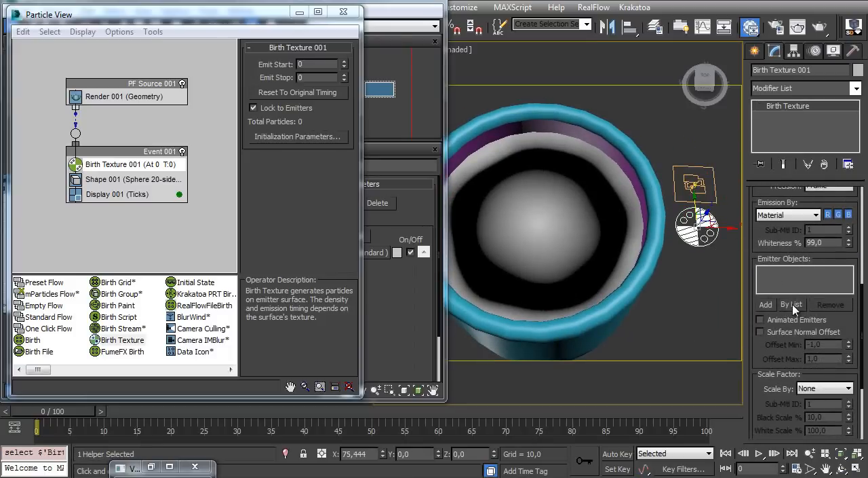
click(791, 305)
drag(554, 107, 351, 117)
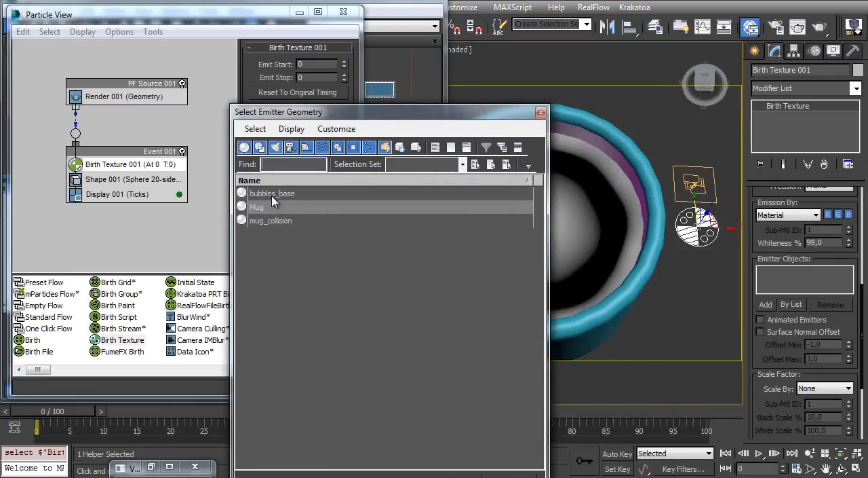
double_click(349, 195)
Switch the Birth Texture quantity to Separate and set the separation distance to 3.5
drag(756, 281, 767, 475)
drag(753, 327, 760, 343)
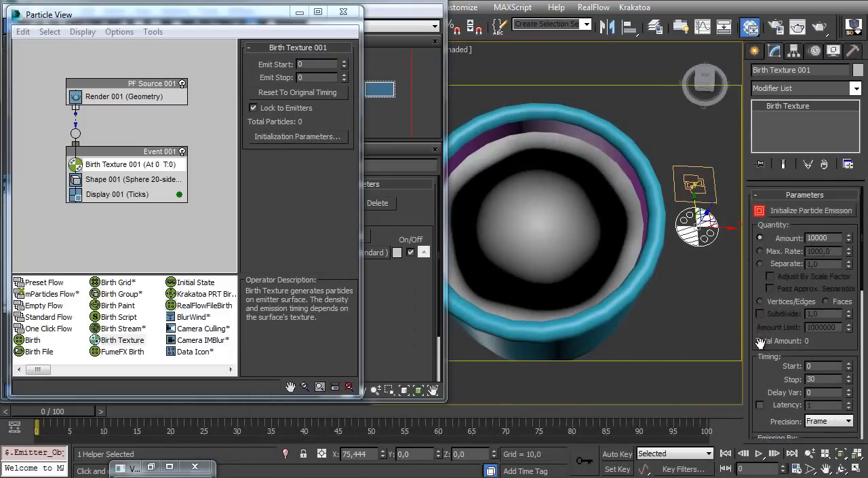
click(760, 263)
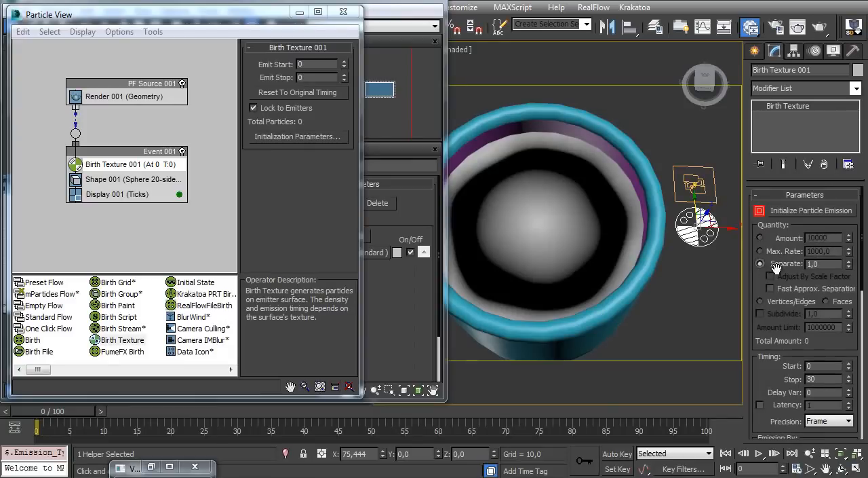
click(83, 184)
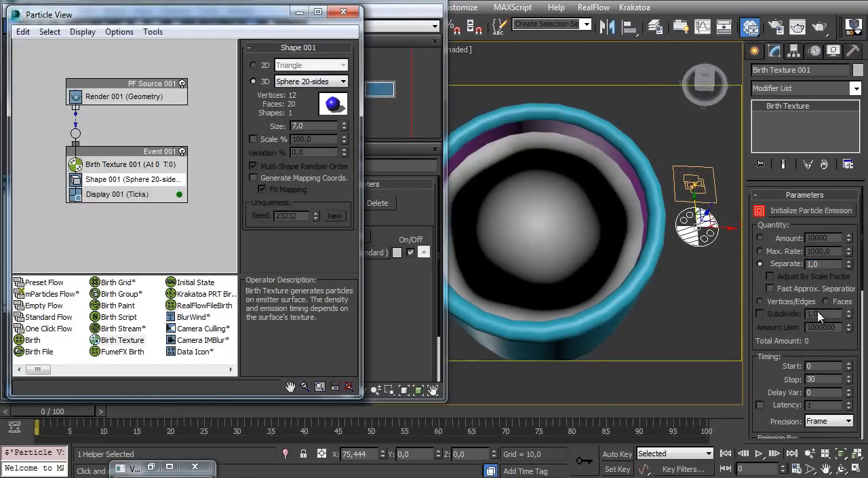
click(779, 258)
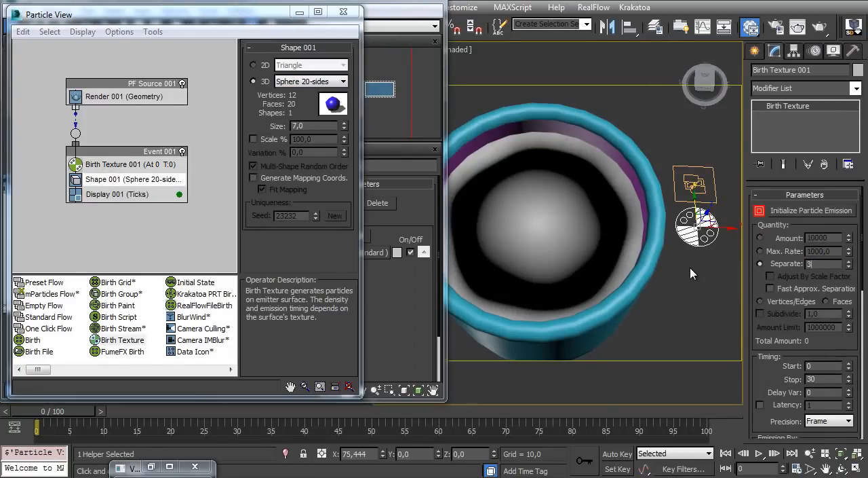
key(Return)
Set the Birth Texture scale factor to Sub-Material and minimize the material editor to clear the viewport
scroll(760, 369, down, 5)
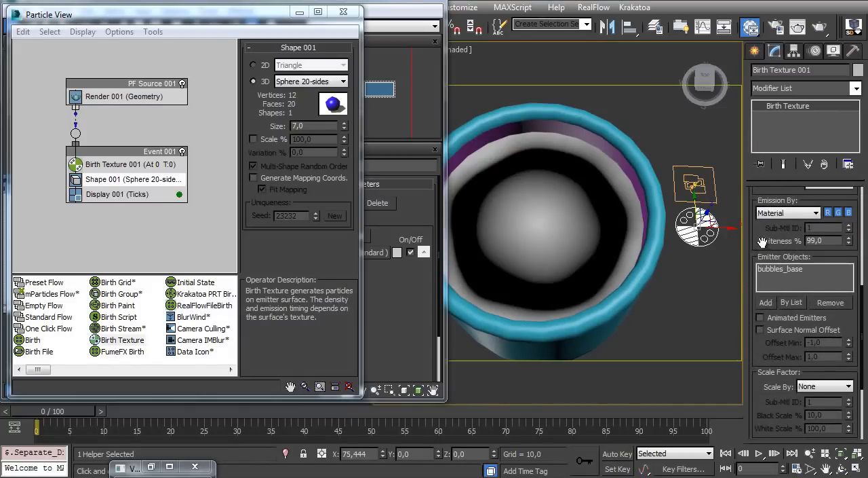
scroll(762, 243, down, 3)
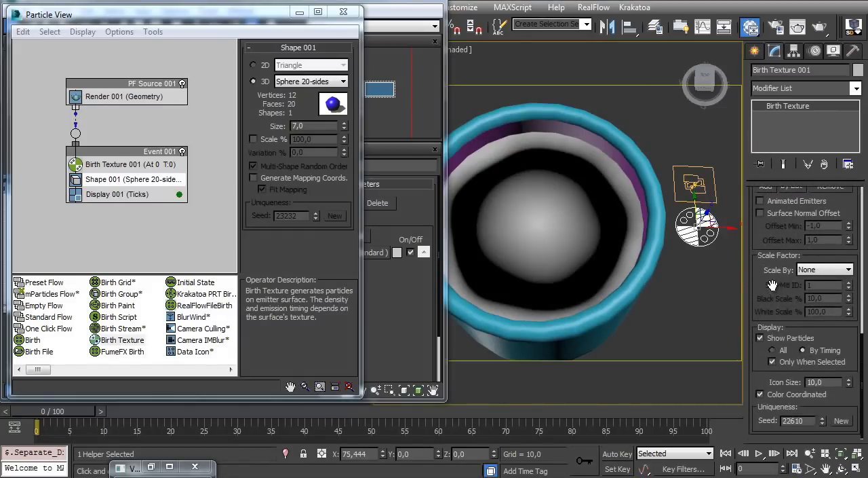
click(828, 270)
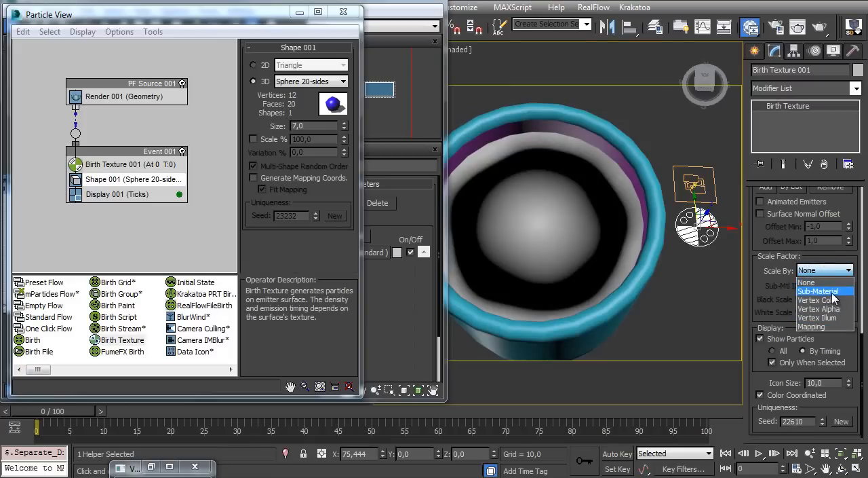
click(819, 291)
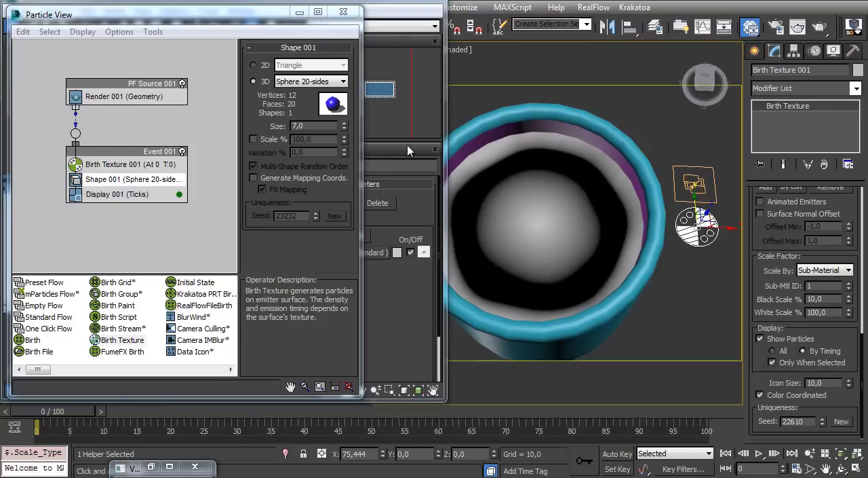
click(344, 12)
middle_drag(104, 210, 163, 207)
click(389, 1)
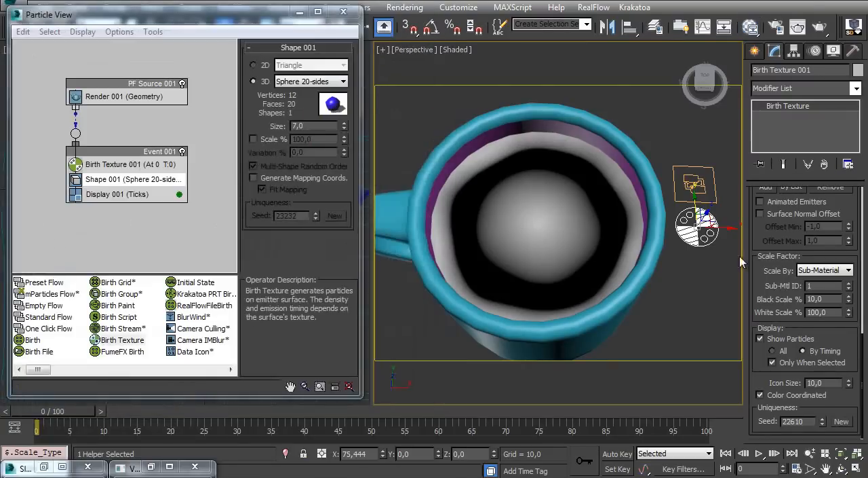
Set the Birth Texture's emission whiteness to 0.1 percent, leaving the black and white scale percentages as they are
mouse_move(769, 276)
mouse_down()
mouse_move(770, 288)
mouse_move(767, 279)
mouse_up()
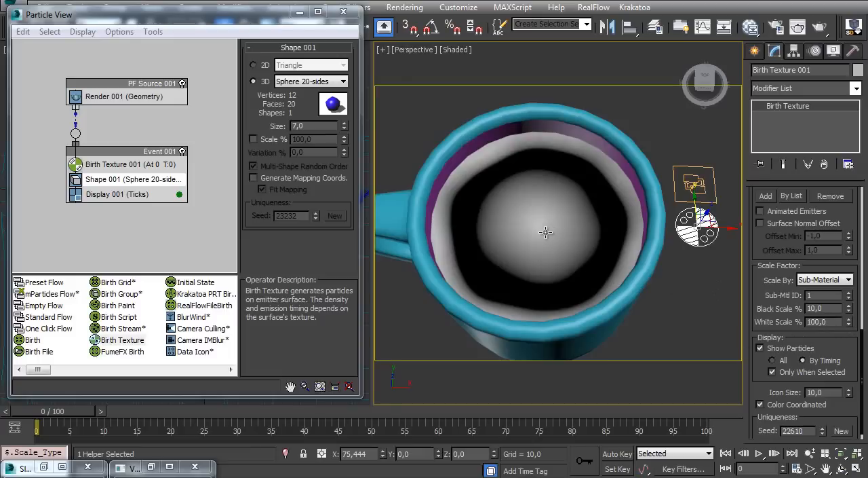
double_click(835, 322)
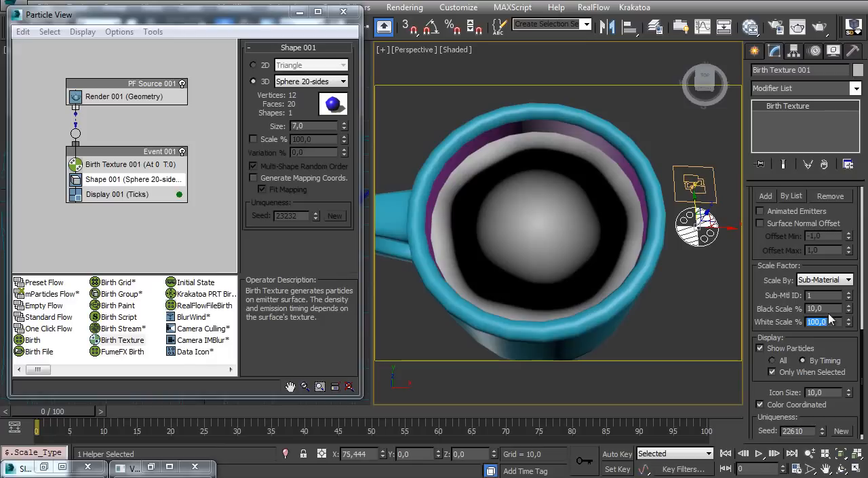
double_click(818, 309)
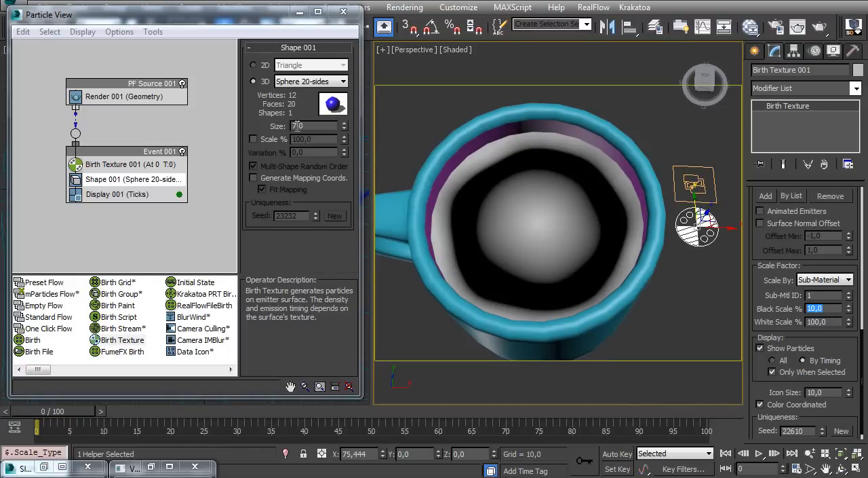
scroll(770, 253, up, 5)
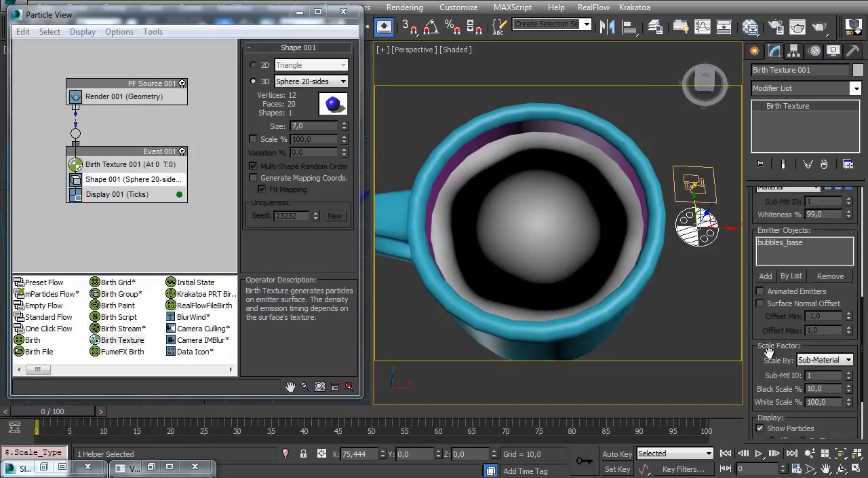
scroll(764, 309, up, 1)
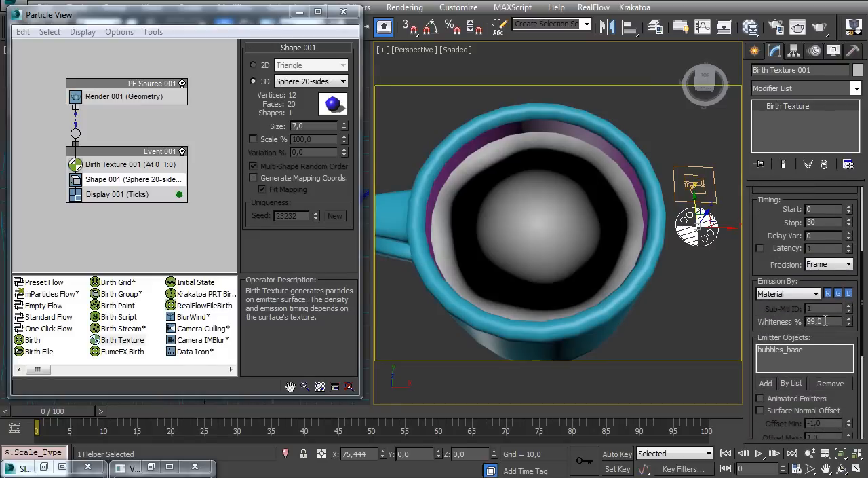
drag(819, 323, 780, 329)
text(0,1)
key(Return)
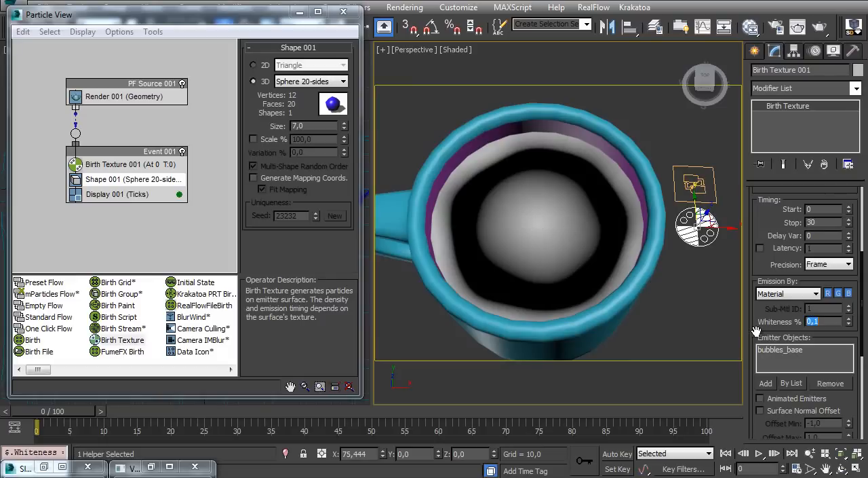
Set the Birth Texture helper's timing stop to frame 0
scroll(756, 220, up, 1)
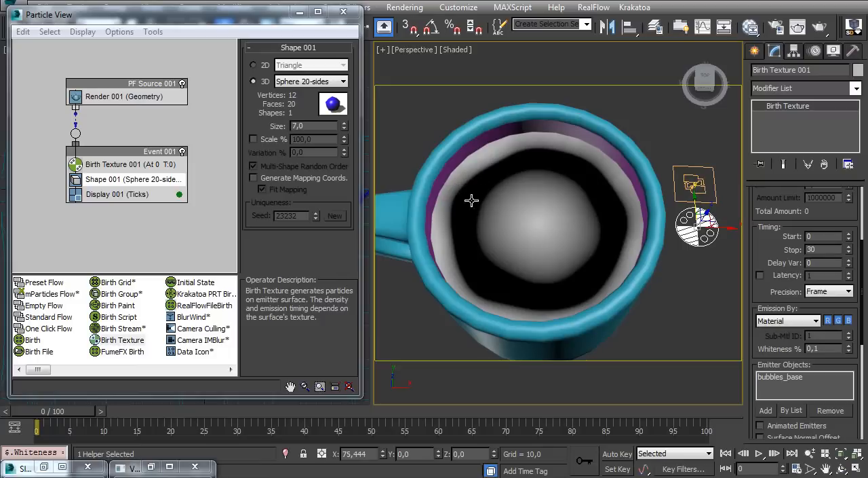
scroll(757, 231, up, 2)
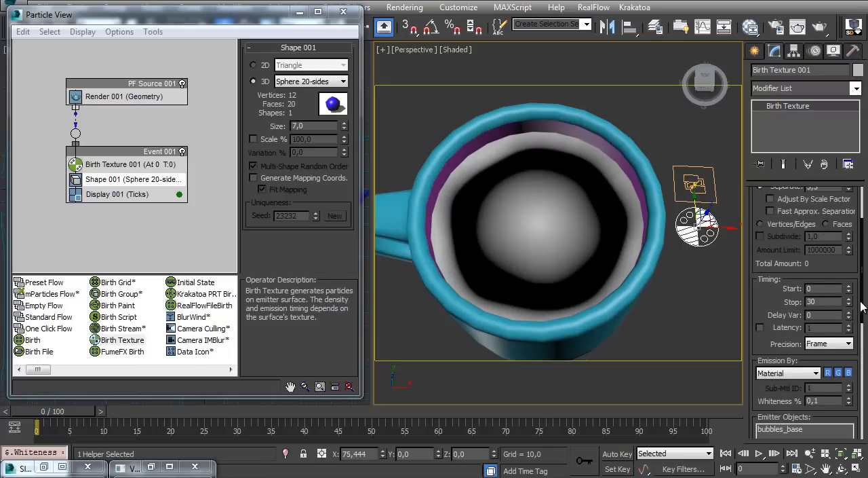
right_click(849, 307)
Enable Adjust By Scale Factor for the particle separation and initialize the particle emission
scroll(775, 289, up, 3)
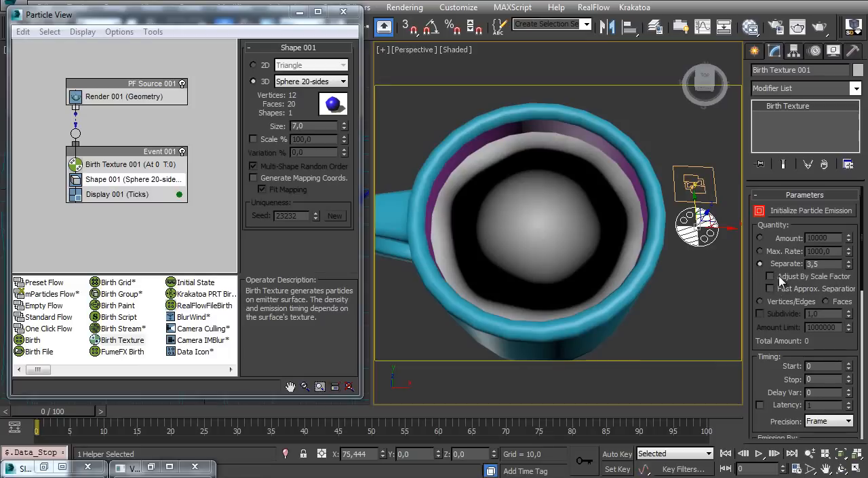
drag(772, 393, 790, 151)
drag(769, 343, 773, 229)
drag(775, 288, 774, 226)
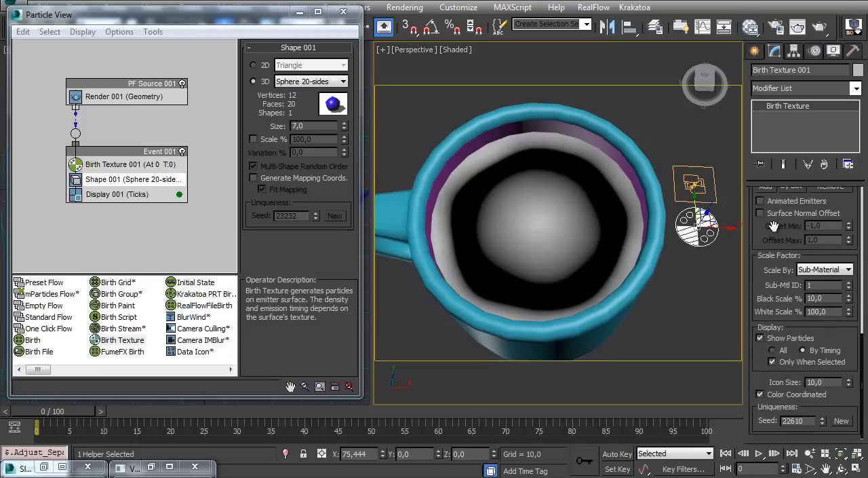
scroll(775, 226, up, 10)
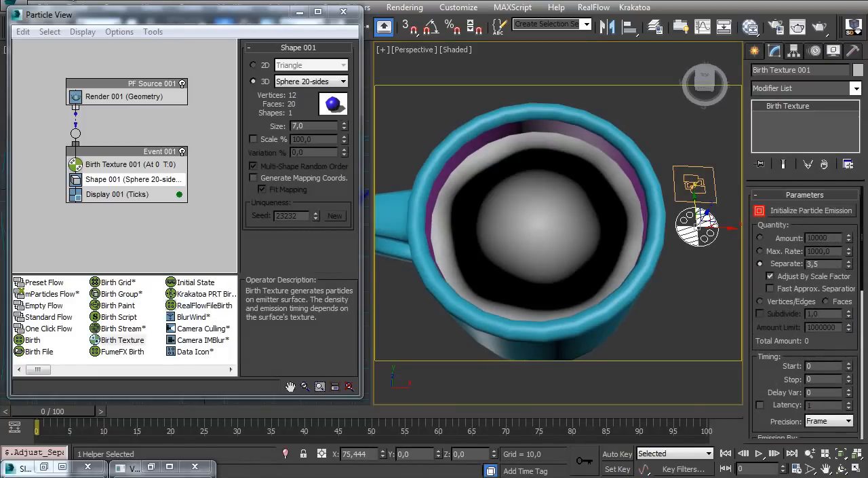
click(795, 211)
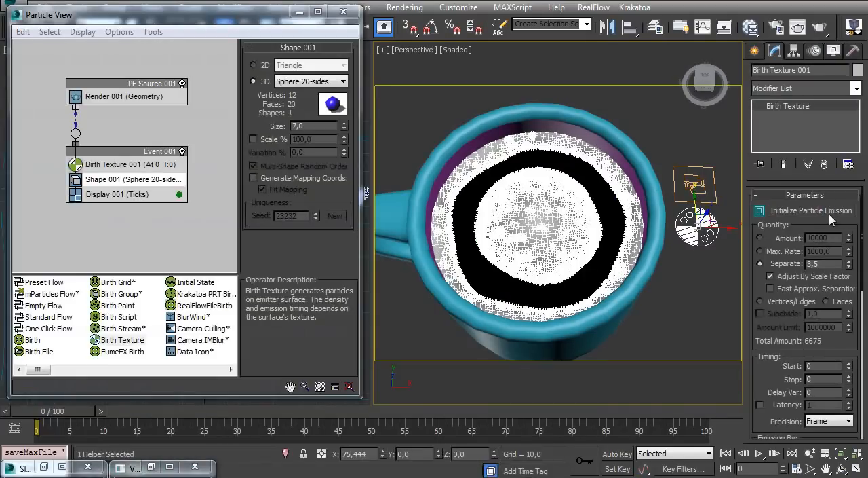
Turn off Show Particles for the Birth Texture helper and set the Display operator's type to Geometry
scroll(758, 367, down, 6)
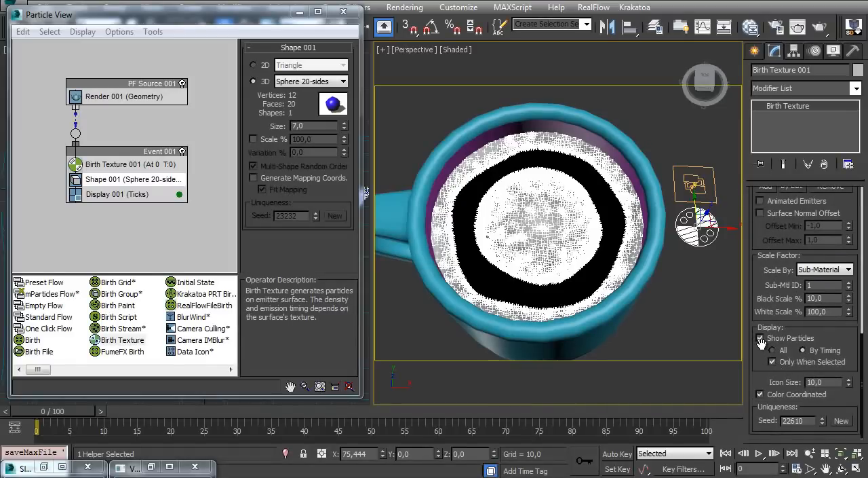
click(760, 338)
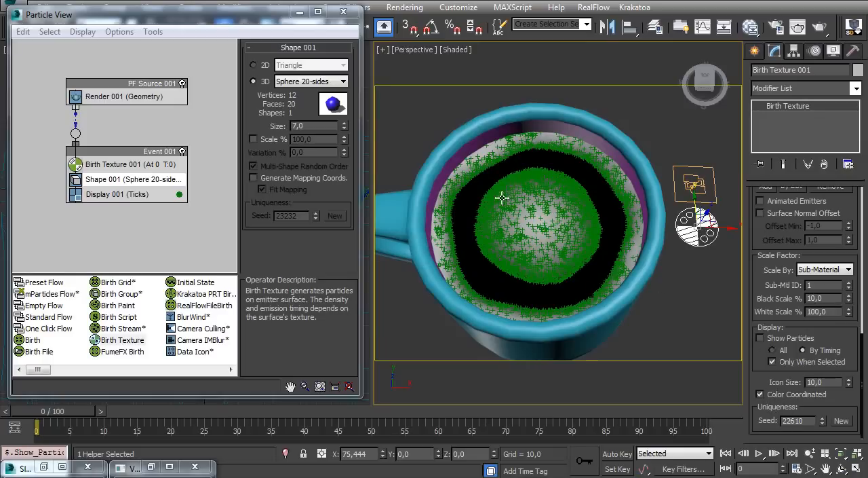
click(136, 194)
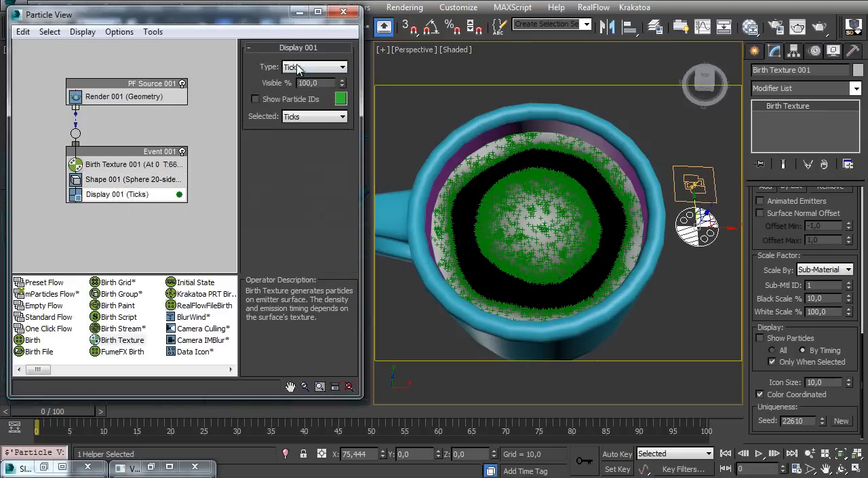
click(343, 66)
click(307, 133)
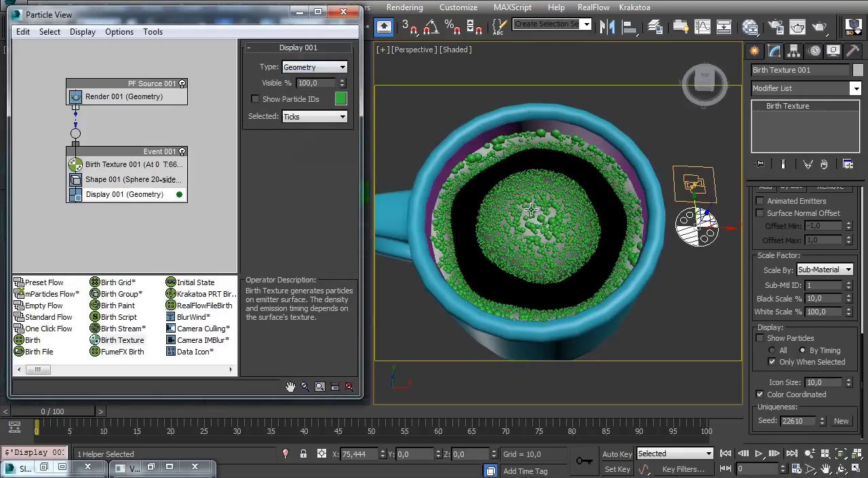
Set the PF Source's viewport quantity multiplier to 100 percent
mouse_move(514, 213)
alt+middle_down()
mouse_move(508, 240)
mouse_move(525, 225)
alt+middle_up()
click(163, 95)
drag(271, 99, 279, 238)
double_click(325, 166)
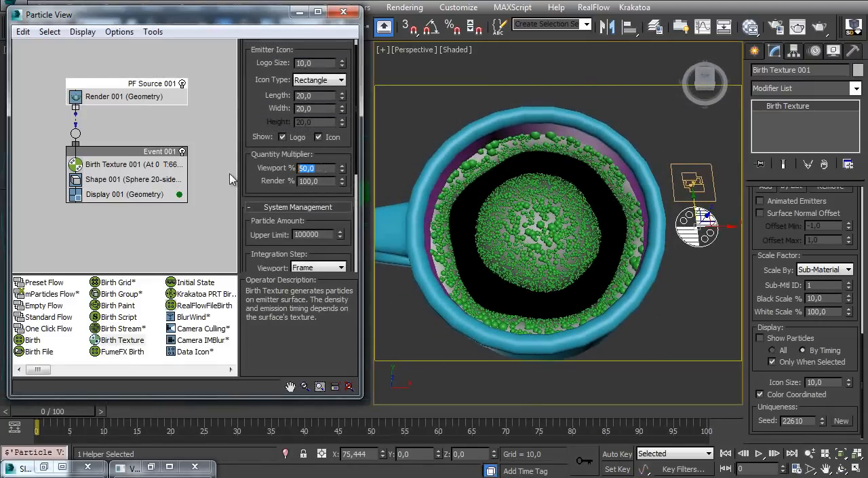
text(100)
key(Return)
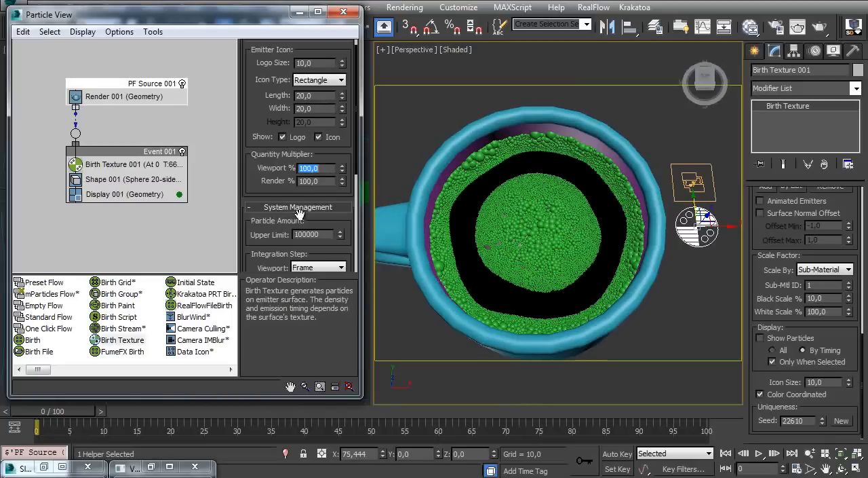
Set the PF Source's render integration step to Frame and view the bubbles in the mug from a closer, lower angle
scroll(272, 161, down, 5)
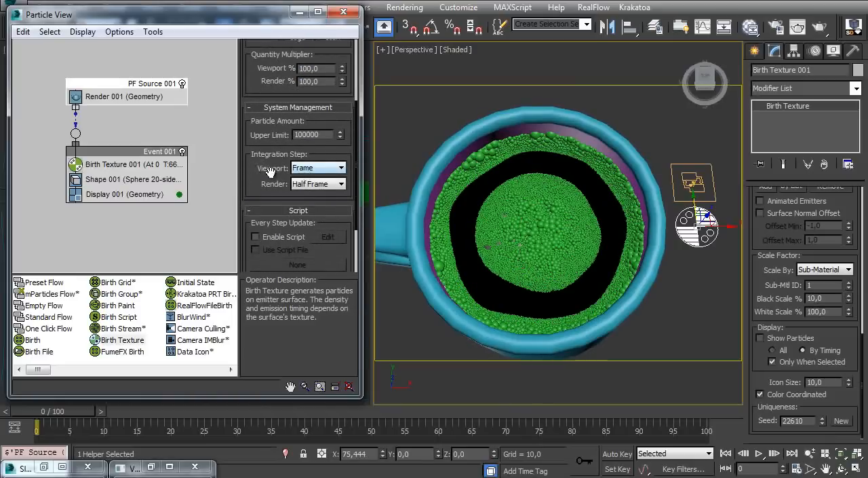
click(313, 185)
click(299, 192)
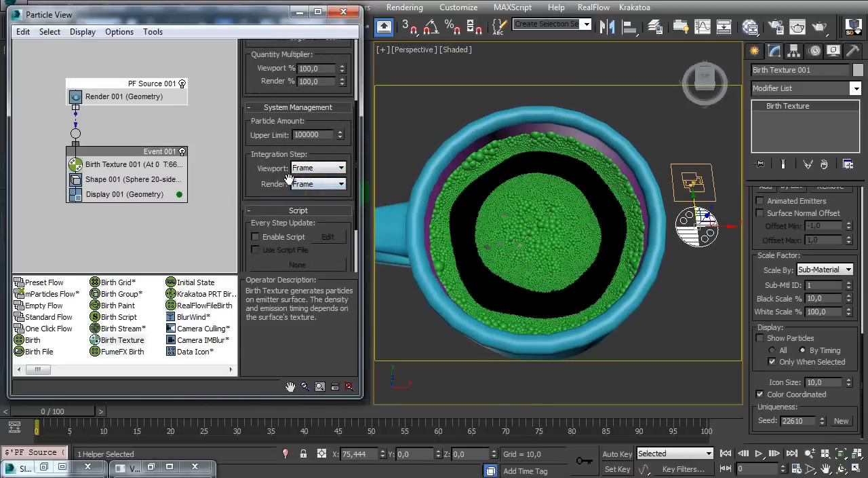
ctrl+alt+middle_drag(536, 256, 514, 279)
alt+middle_drag(436, 177, 479, 165)
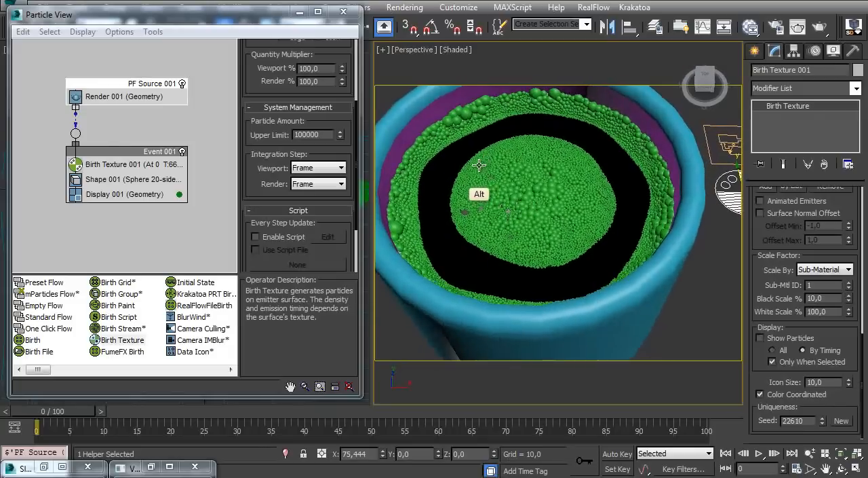
Examine the gradient on bubbles_base with the Display operator switched off, and switch the operator back on
click(75, 194)
click(453, 161)
alt+middle_drag(453, 160, 476, 167)
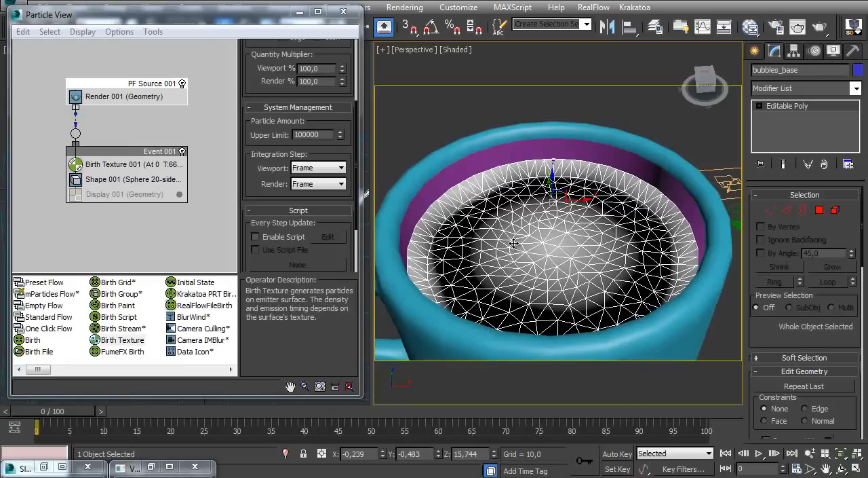
ctrl+alt+middle_drag(512, 217, 534, 197)
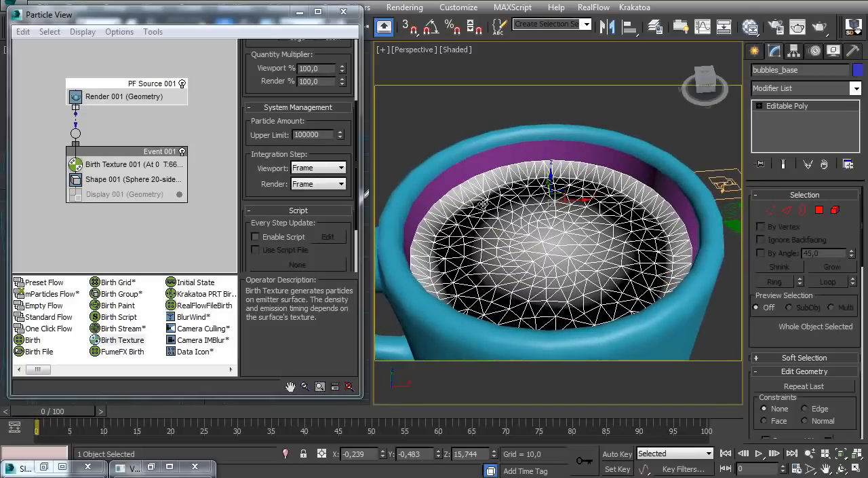
alt+middle_drag(479, 208, 463, 212)
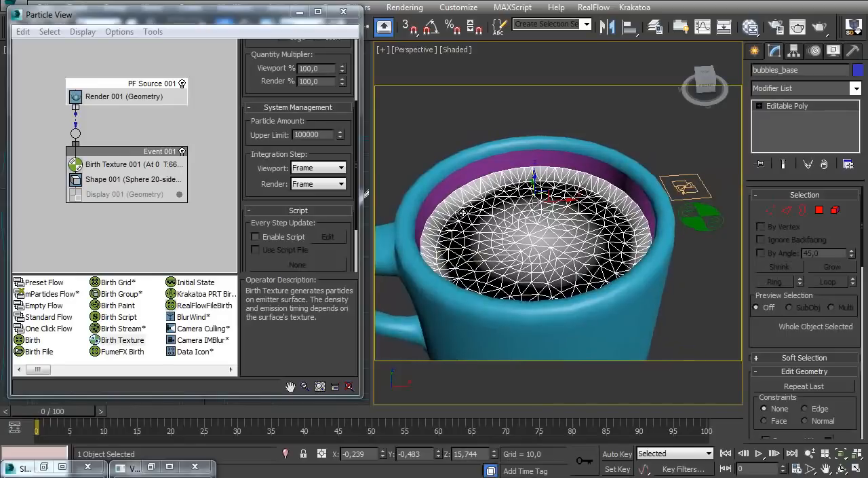
ctrl+alt+middle_drag(521, 129, 512, 217)
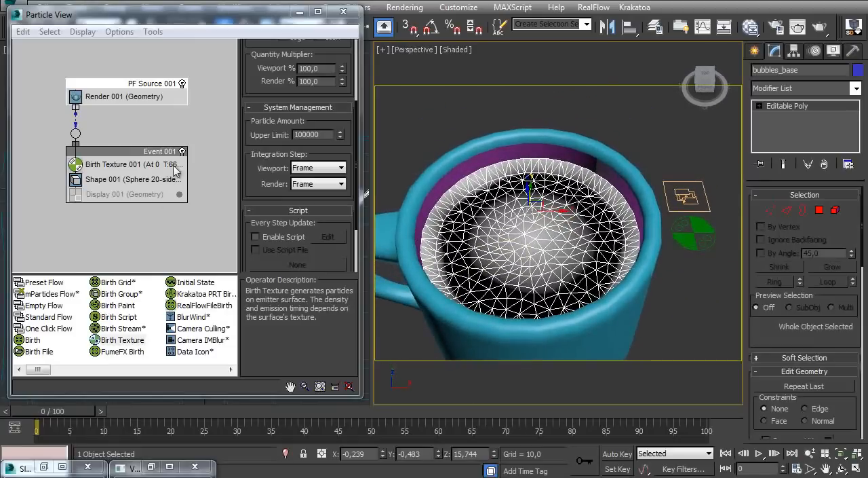
click(610, 108)
click(74, 197)
alt+middle_drag(534, 195, 508, 177)
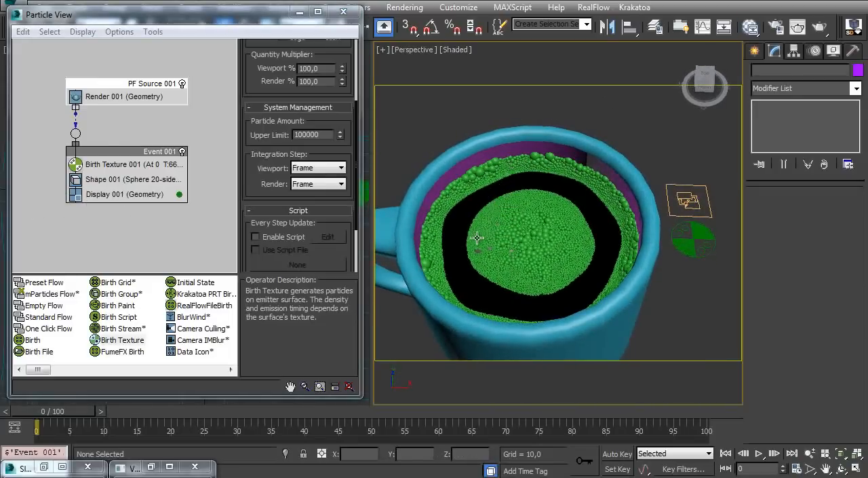
Turn off the shaded material display in the viewport for Material #26
key(m)
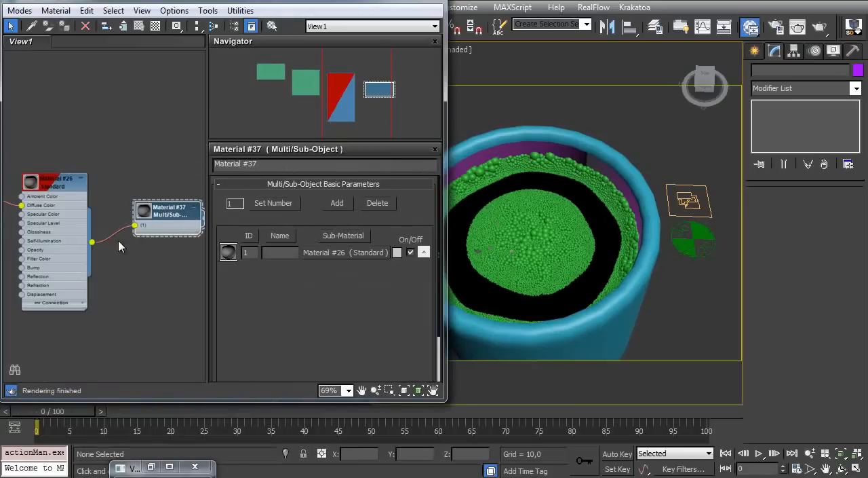
middle_drag(76, 223, 175, 232)
middle_drag(62, 191, 146, 217)
middle_drag(61, 204, 118, 222)
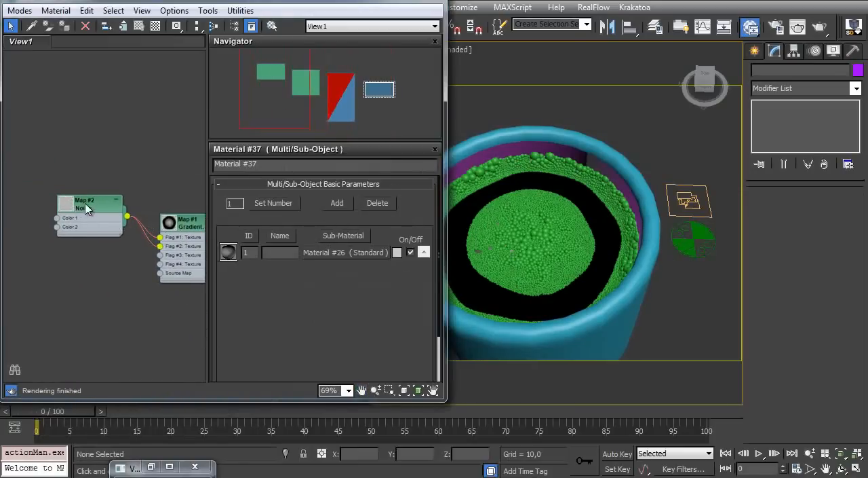
double_click(87, 208)
ctrl+alt+middle_drag(553, 190, 552, 173)
middle_drag(159, 216, 133, 219)
click(133, 223)
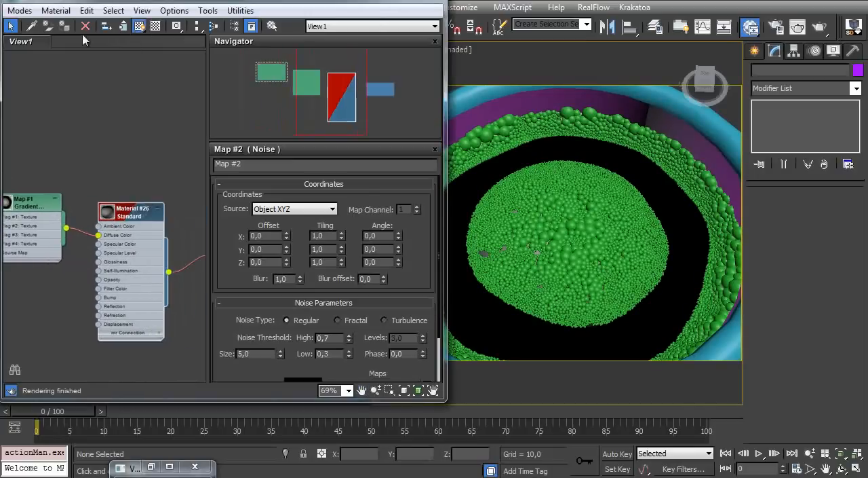
click(140, 27)
Set the noise threshold of Map #2 to High 0,6 and Low 0,5
middle_drag(45, 158, 188, 168)
click(80, 210)
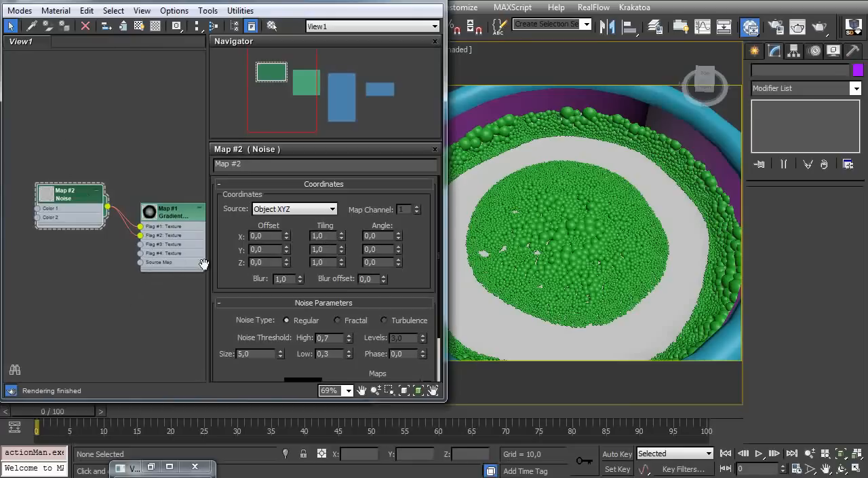
key(BackSpace)
text(6)
key(Return)
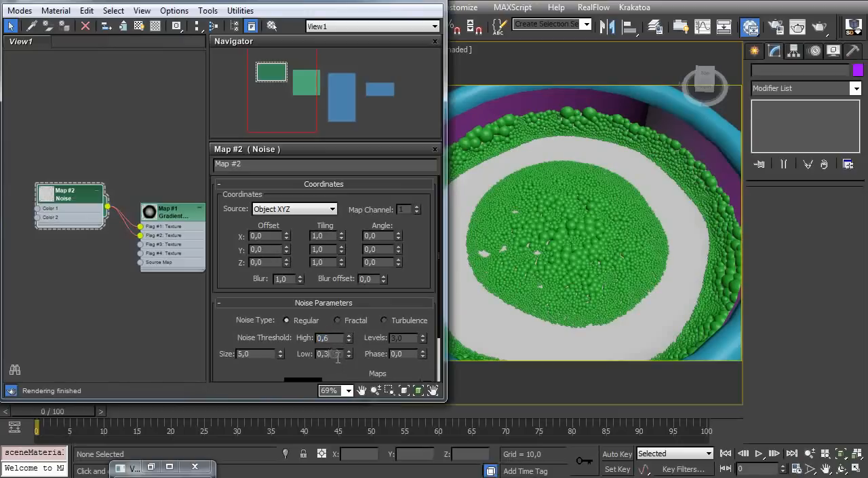
text(5)
key(Return)
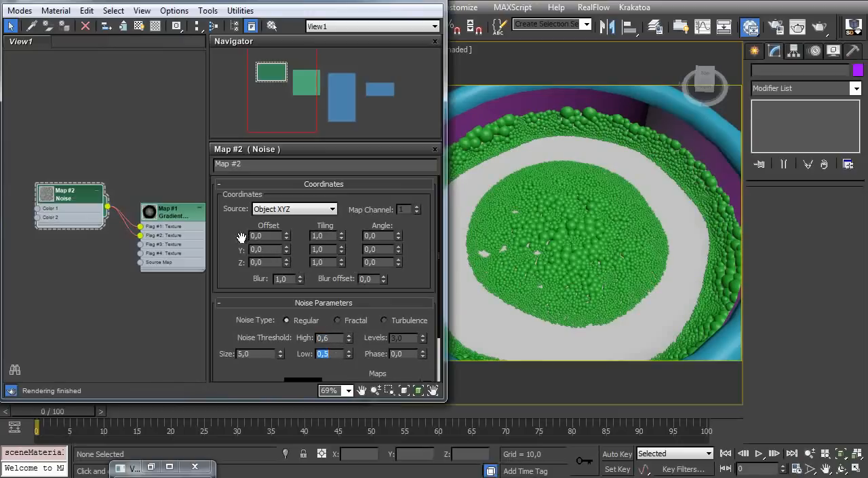
Select the Birth Texture 001 helper and reinitialize its particle emission
middle_drag(619, 199, 475, 184)
drag(684, 287, 643, 228)
middle_drag(505, 220, 577, 198)
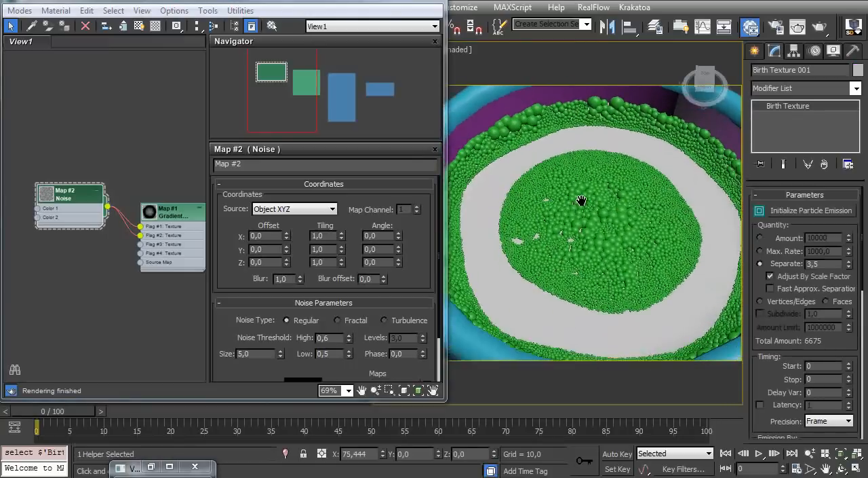
click(797, 211)
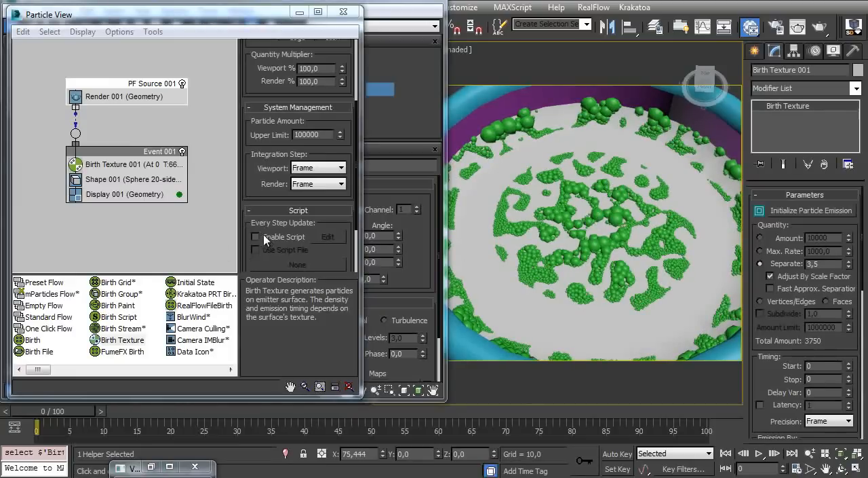
Try moving the bubbles_base surface slightly downward, undo the move, and refresh the particles by toggling PF Source 001
click(590, 215)
drag(597, 161, 602, 180)
key(ctrl+z)
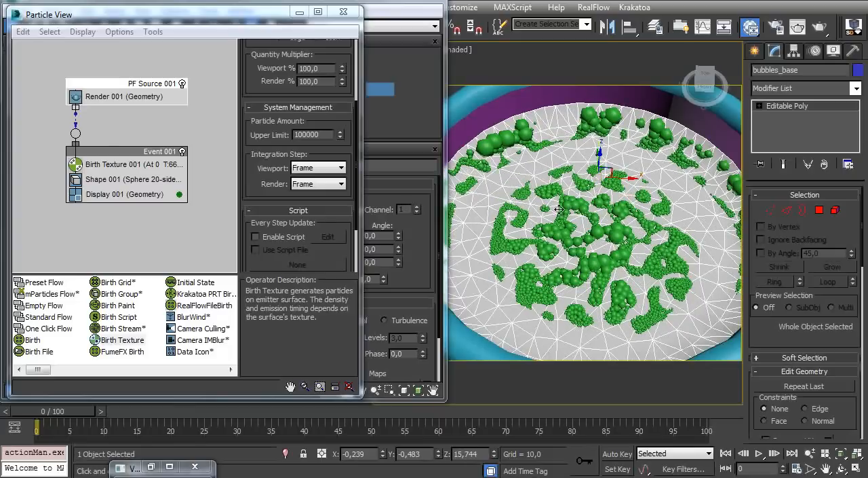
click(182, 84)
click(182, 85)
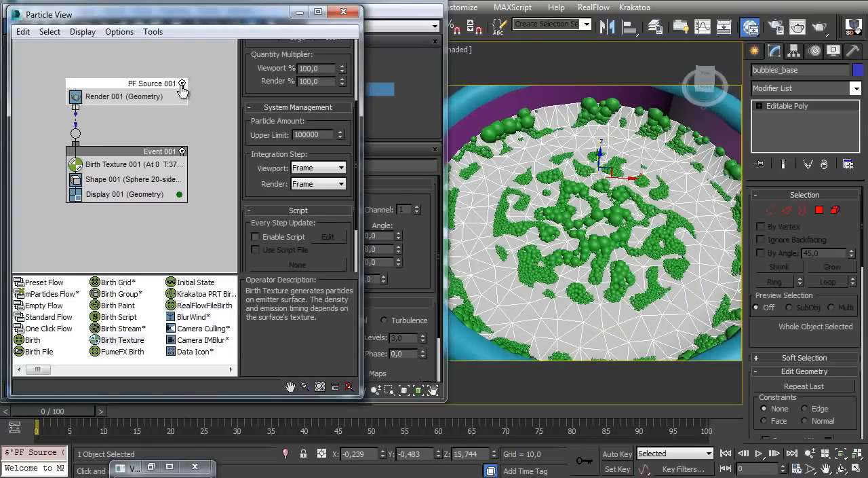
Set the Low noise threshold of Map #2 to 0,4 and reinitialize the Birth Texture 001 emission
click(129, 165)
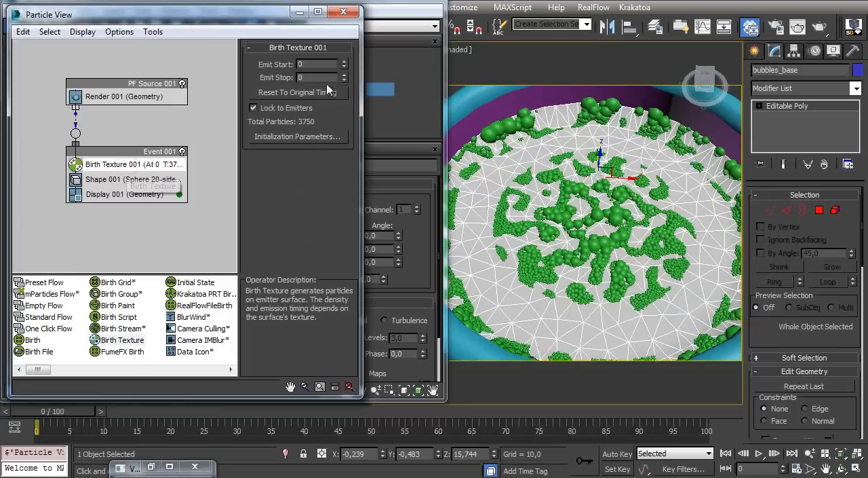
click(297, 137)
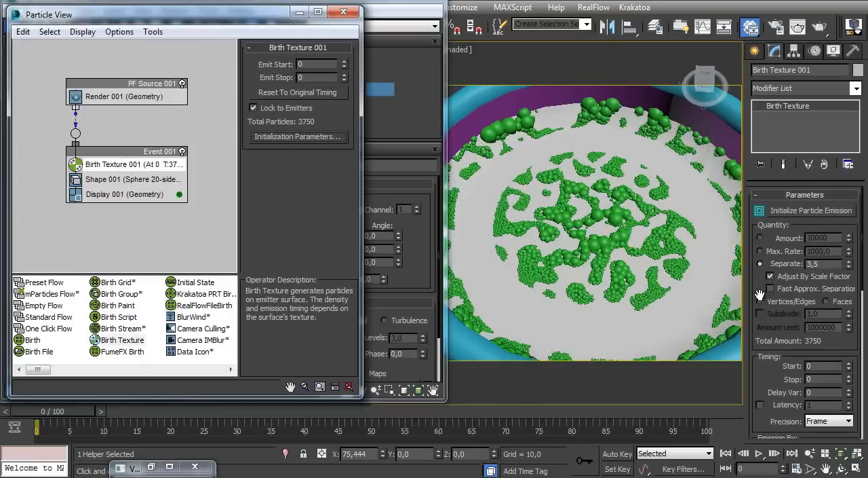
click(407, 121)
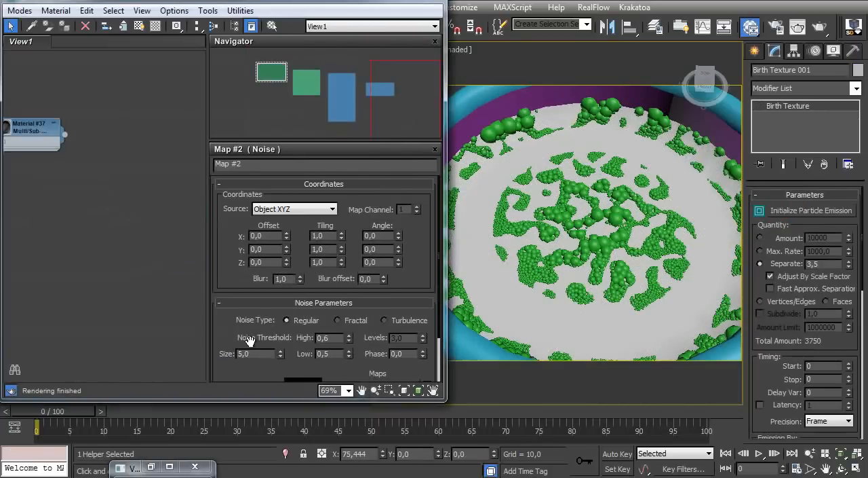
drag(225, 337, 227, 281)
key(Tab)
text(0,4)
key(Return)
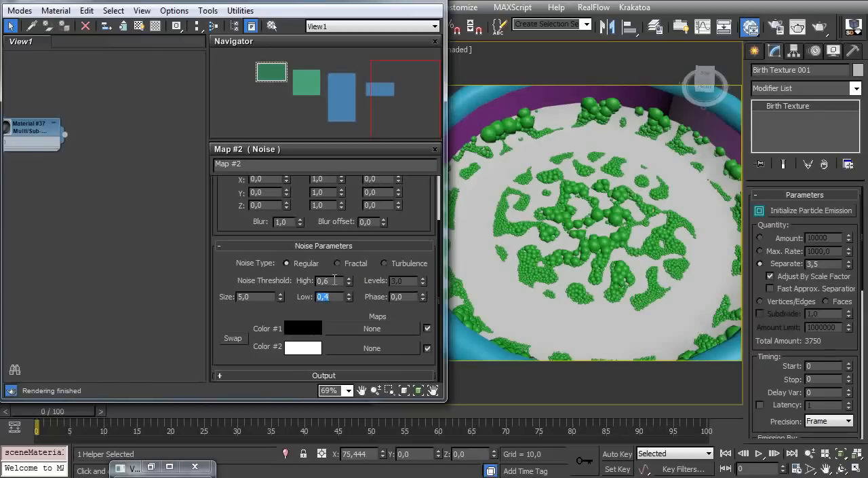
click(829, 216)
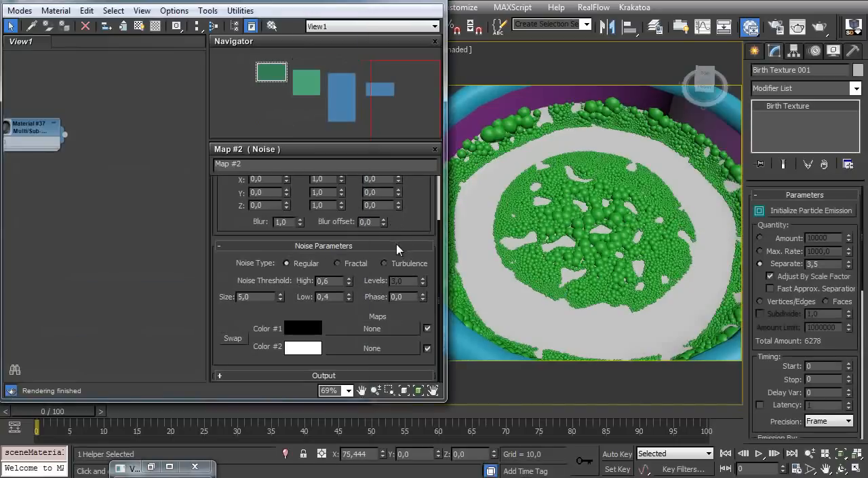
Change Color #1 of the noise Map #2 to a medium gray and render the view
click(311, 336)
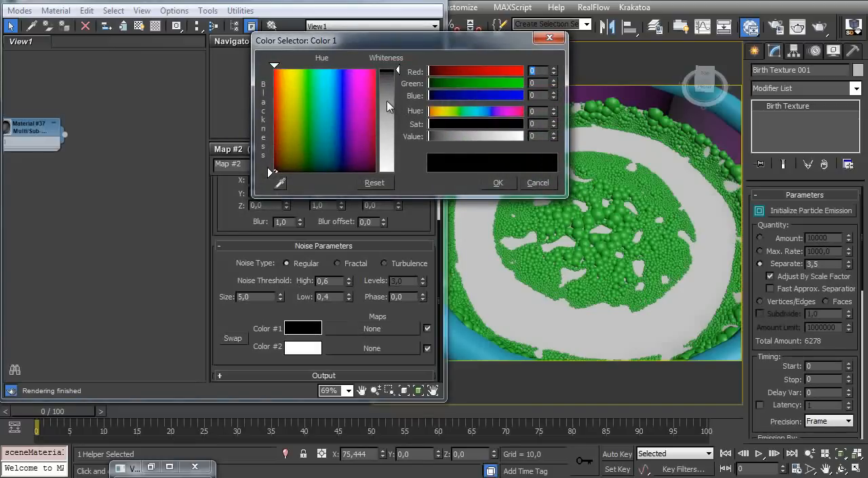
drag(391, 106, 391, 121)
click(498, 182)
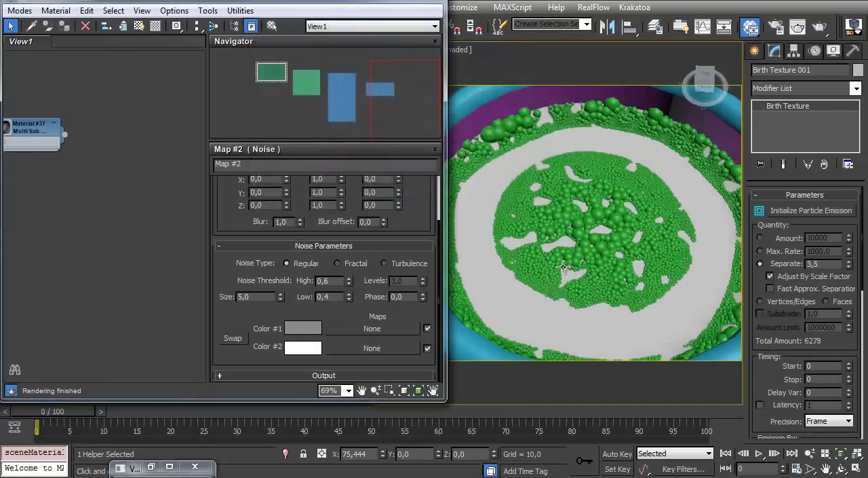
key(shift+q)
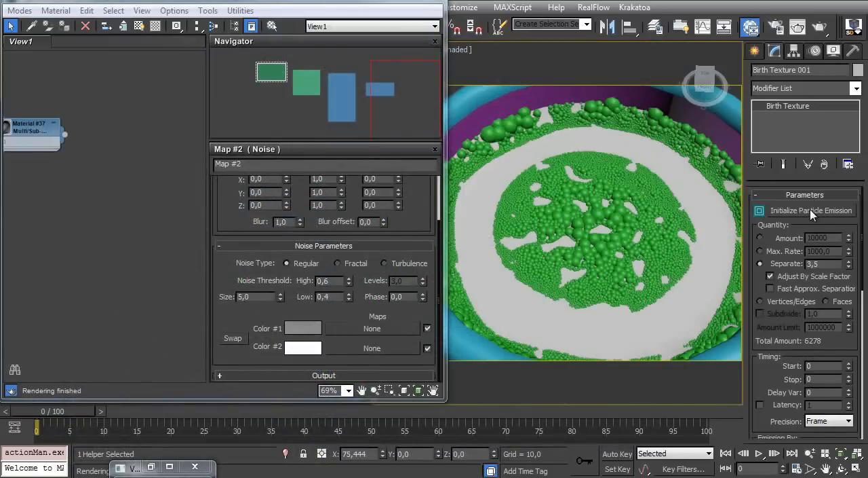
Reinitialize the particle emission both before and after setting the noise map's Low threshold to 0,5
click(811, 211)
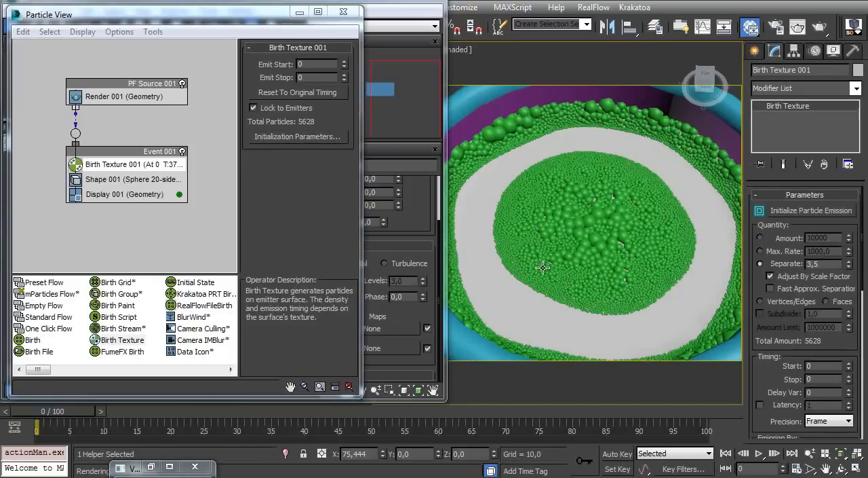
alt+middle_drag(580, 251, 582, 227)
click(408, 215)
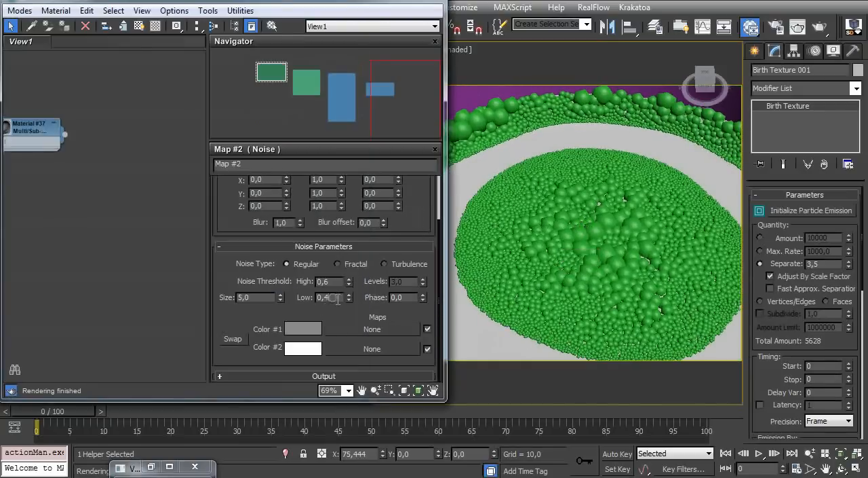
double_click(338, 300)
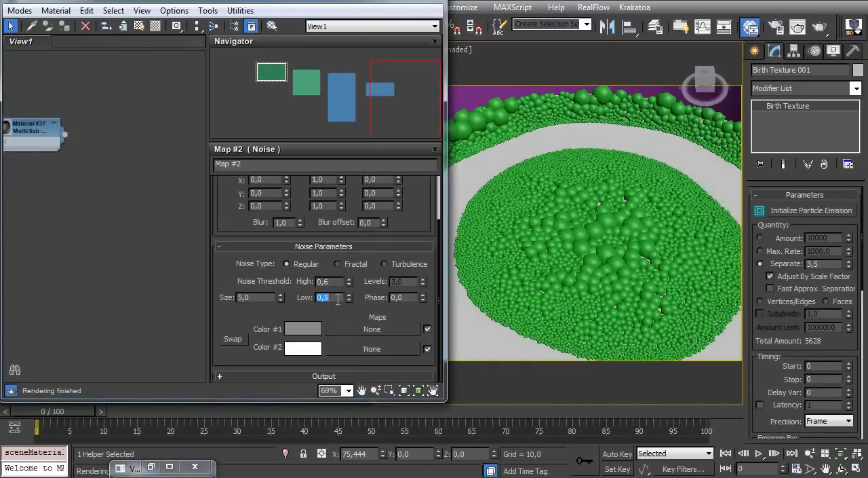
click(793, 216)
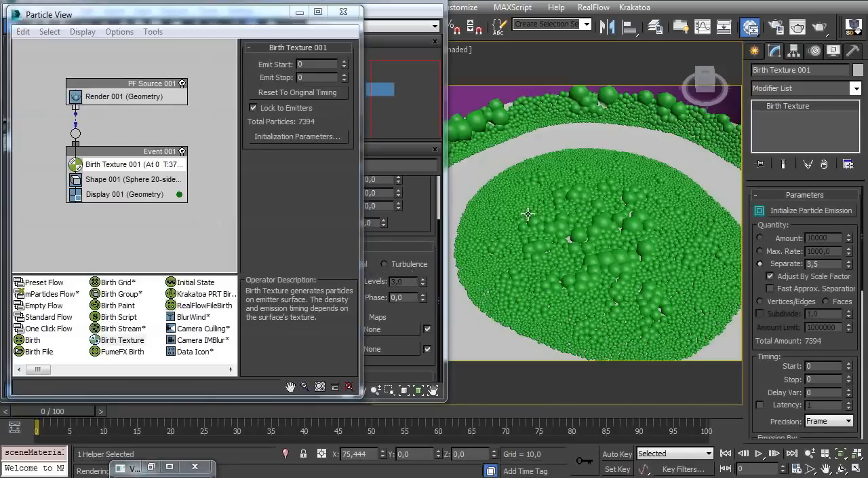
Open the Gradient Ramp parameters of Map #1, which feeds the diffuse color of Material #26
mouse_move(527, 214)
alt+middle_down()
mouse_move(537, 262)
mouse_move(543, 220)
alt+middle_up()
ctrl+alt+middle_drag(544, 219, 548, 178)
ctrl+alt+middle_drag(536, 261, 530, 191)
ctrl+alt+middle_drag(506, 217, 557, 214)
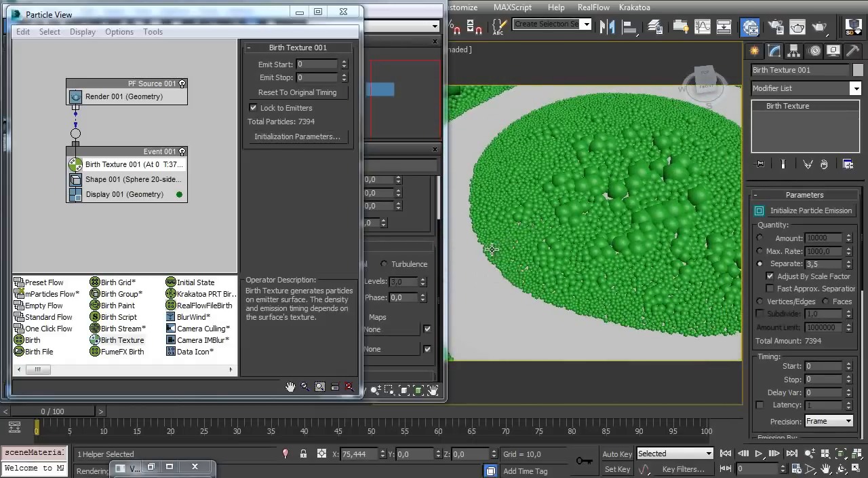
ctrl+alt+middle_drag(551, 209, 515, 281)
click(421, 206)
middle_drag(47, 160, 177, 163)
middle_drag(85, 170, 166, 228)
middle_drag(75, 212, 68, 212)
double_click(114, 198)
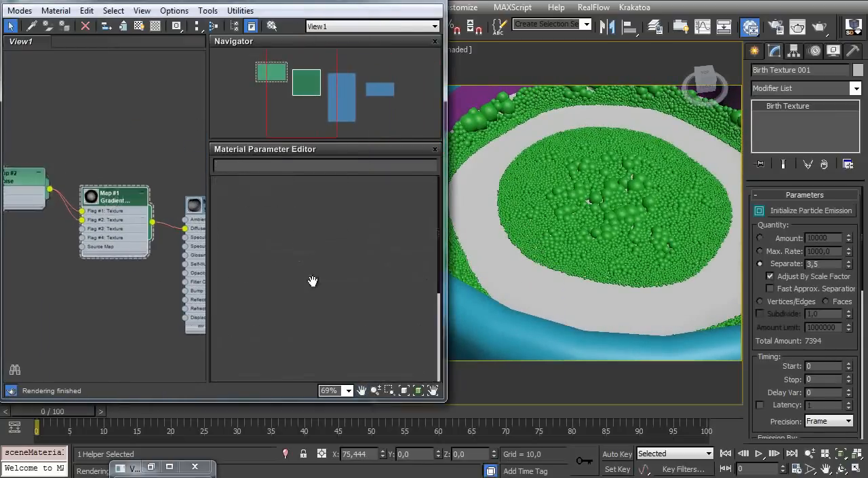
scroll(281, 304, down, 5)
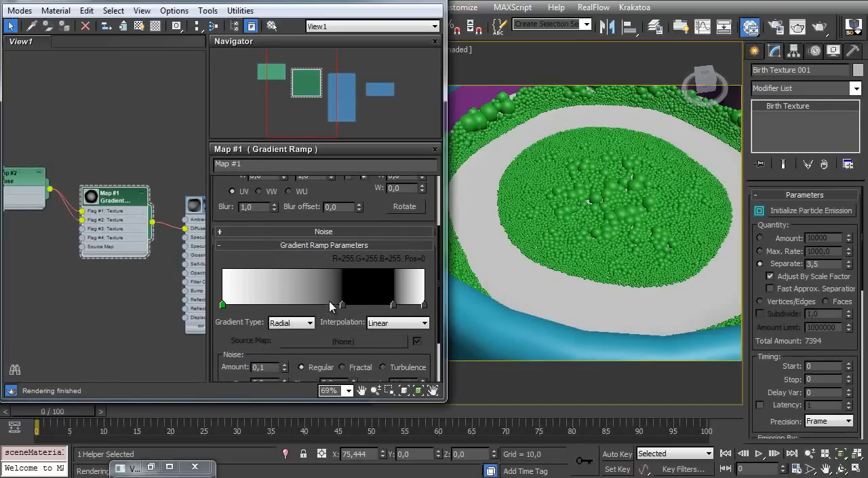
Add a flag at position 53 on the gradient ramp and set its color to gray 124
click(330, 306)
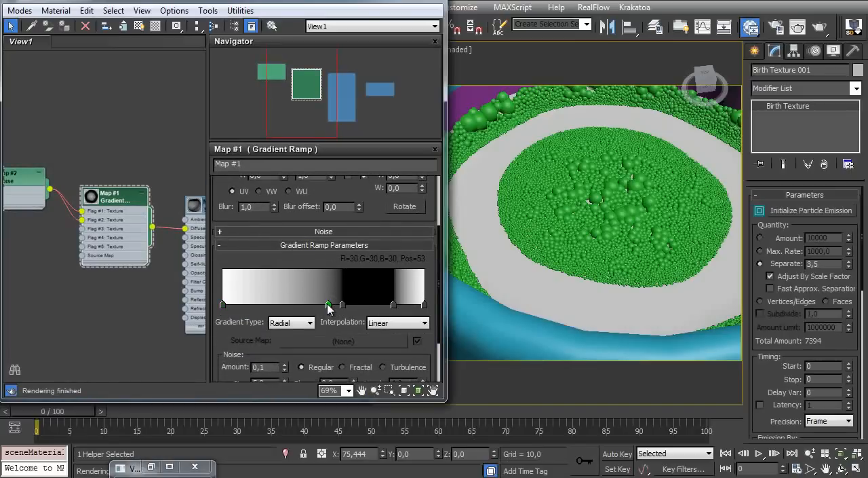
double_click(329, 305)
click(392, 124)
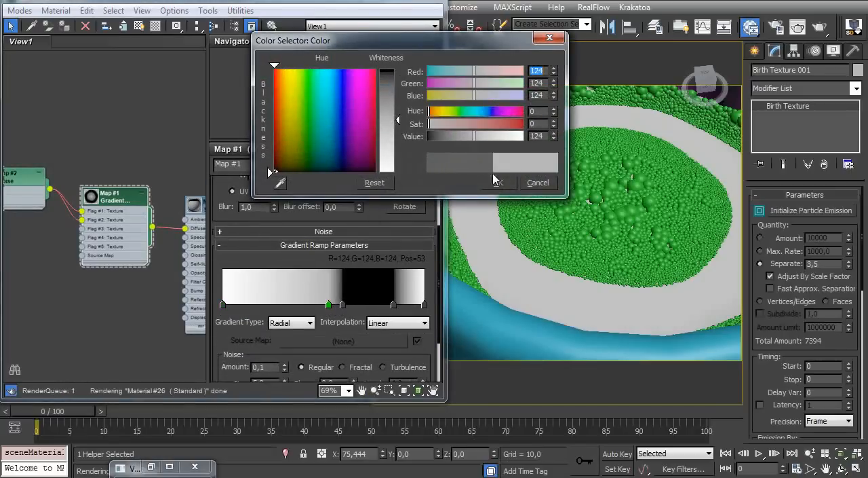
click(494, 180)
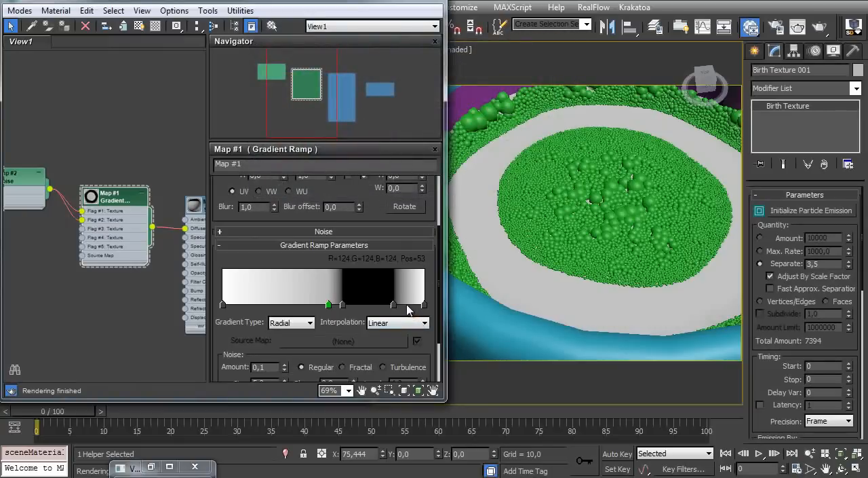
Add a gray 108 flag between the ramp's outer black flag and white end, and place it close to the black flag
click(407, 307)
double_click(407, 305)
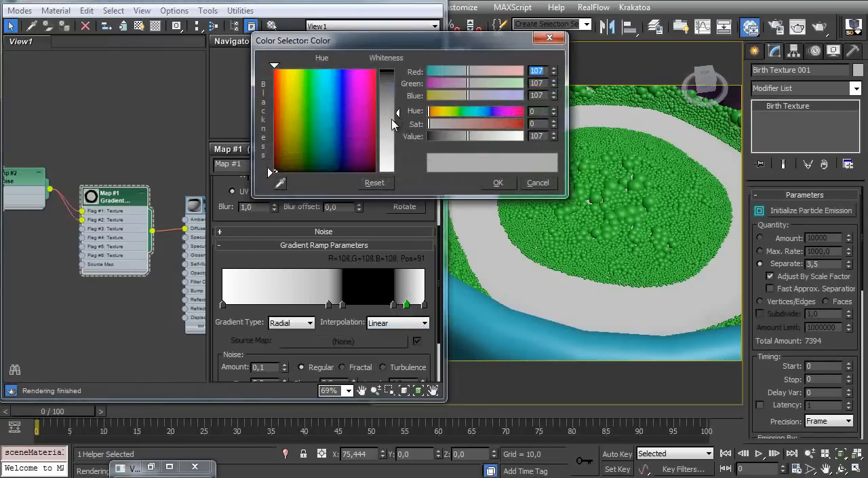
click(535, 182)
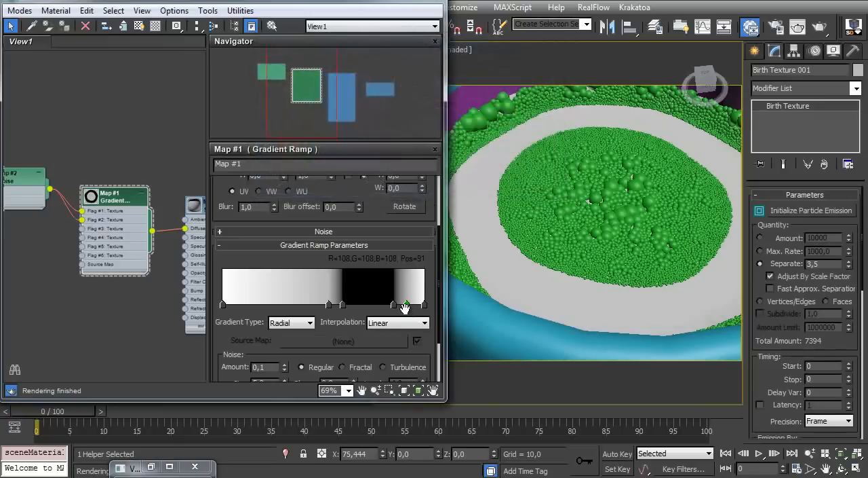
drag(407, 306, 402, 305)
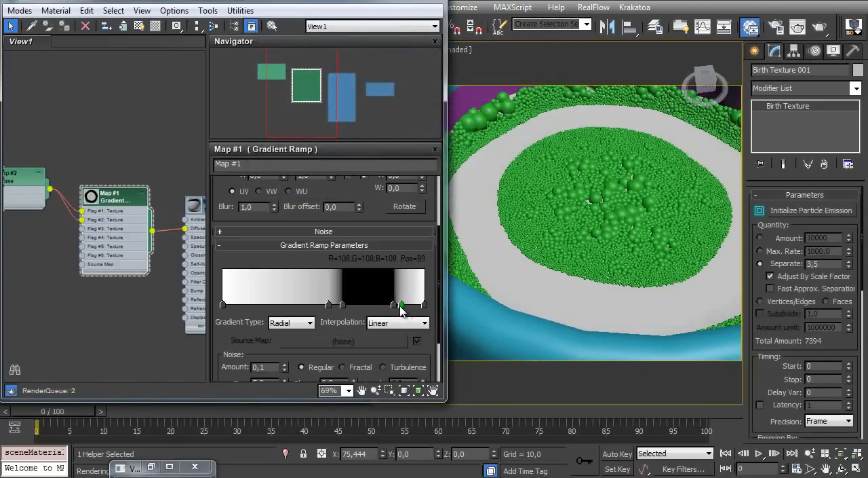
Set the gradient ramp's outer gray flag at position 89 to gray 126, reinitialize the particle emission and inspect the bubbles
double_click(402, 305)
click(388, 121)
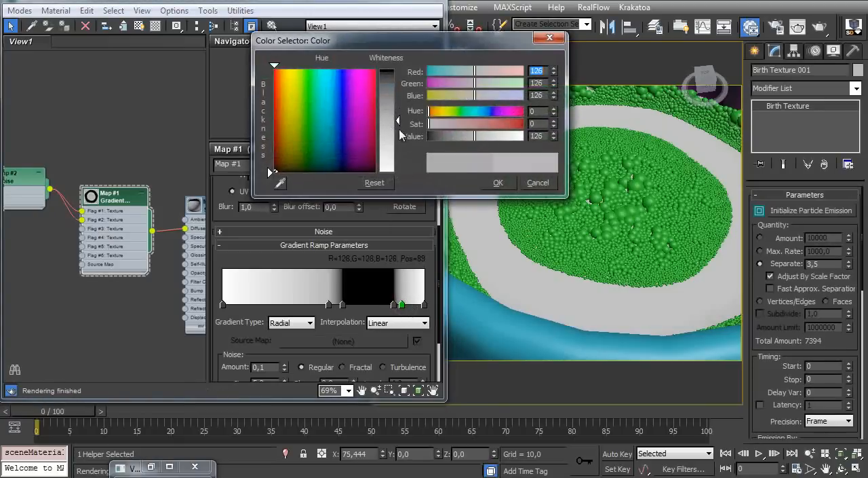
click(499, 183)
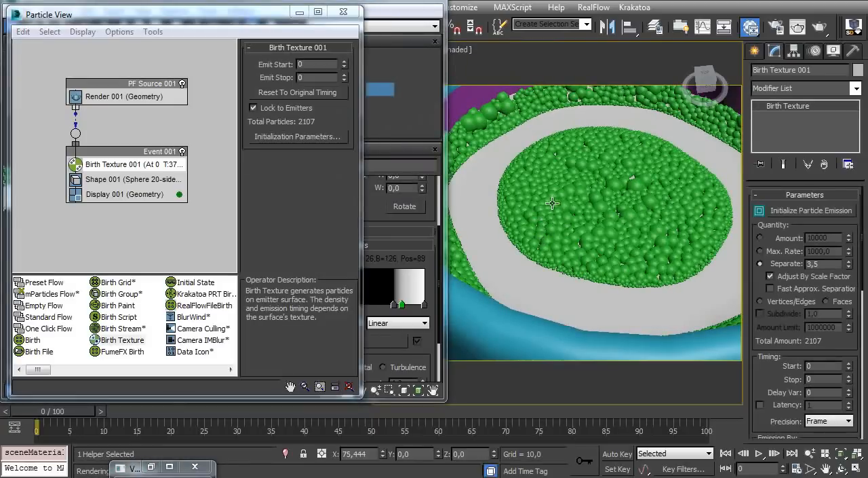
alt+middle_drag(539, 219, 545, 238)
alt+middle_drag(602, 219, 504, 170)
ctrl+alt+middle_drag(654, 198, 580, 223)
ctrl+alt+middle_drag(657, 220, 601, 259)
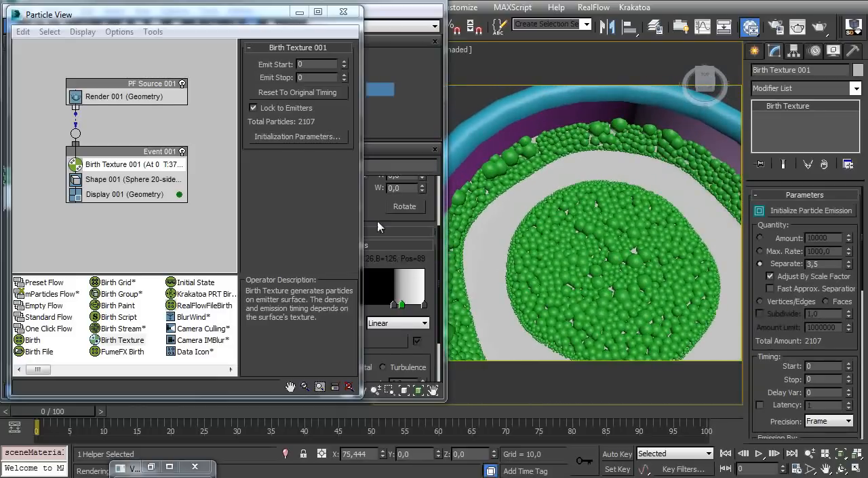
Set the size of the Map #2 noise to 10,0 and reinitialize the particle emission
click(378, 241)
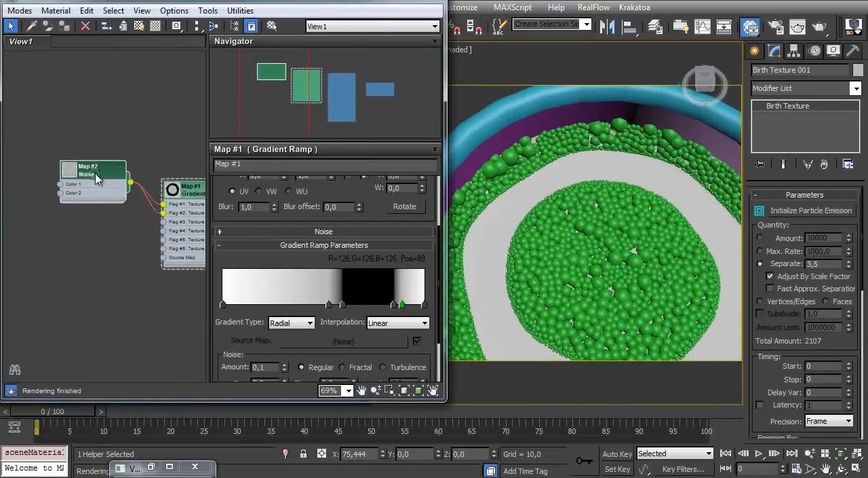
double_click(96, 177)
scroll(255, 329, down, 2)
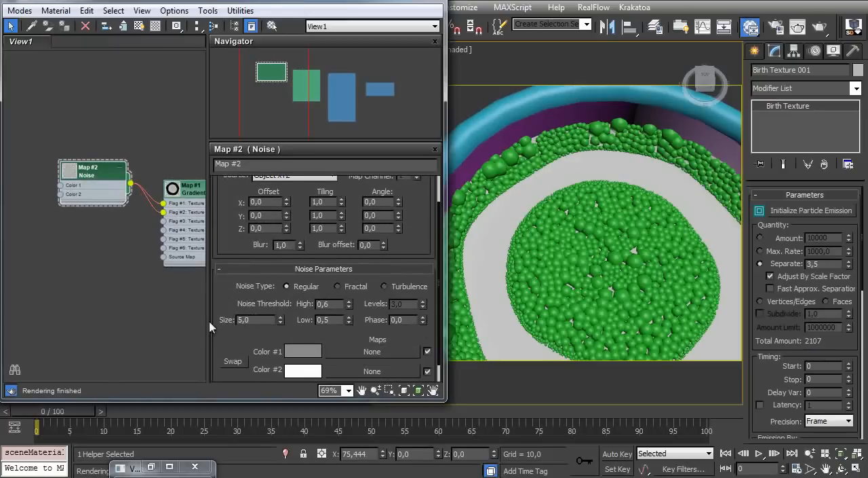
text(10)
key(Return)
click(804, 211)
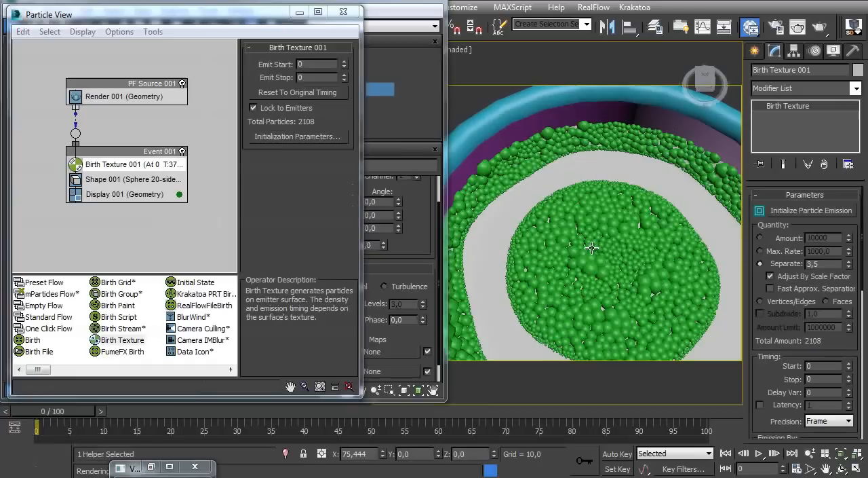
alt+middle_drag(594, 282, 556, 236)
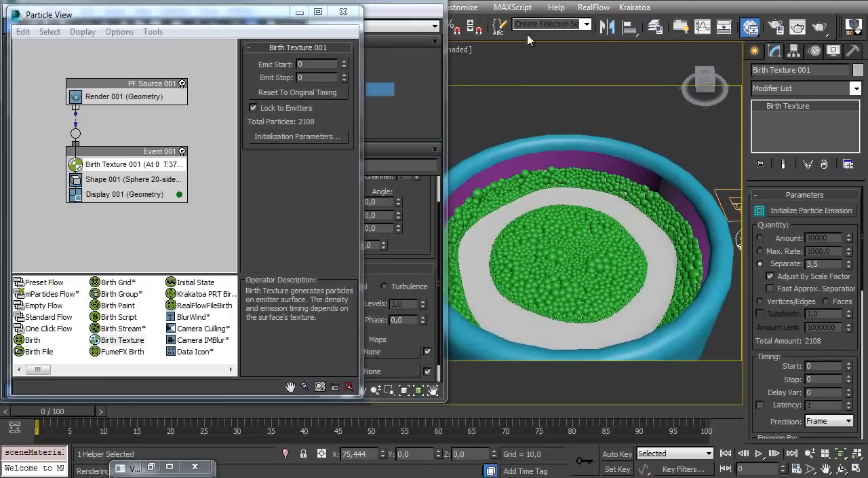
Select the PF Source 001 icon beside the mug, put away the material editor and reopen Particle View
click(343, 11)
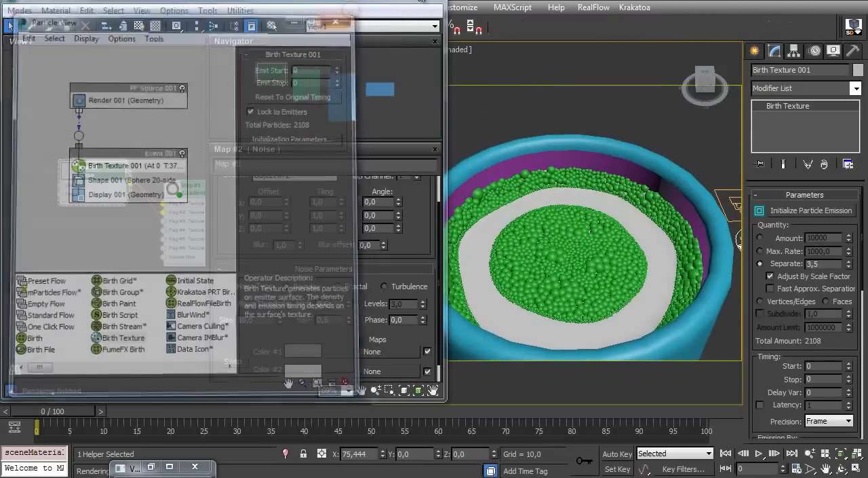
alt+middle_drag(645, 152, 661, 159)
click(725, 187)
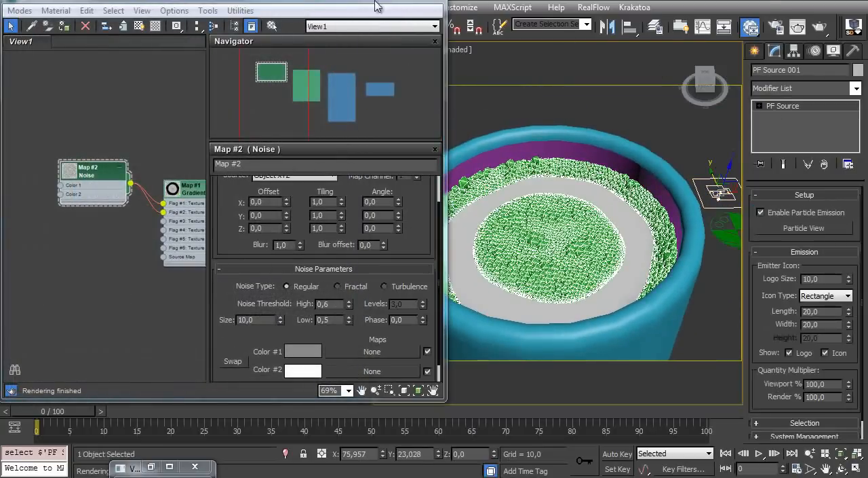
click(439, 2)
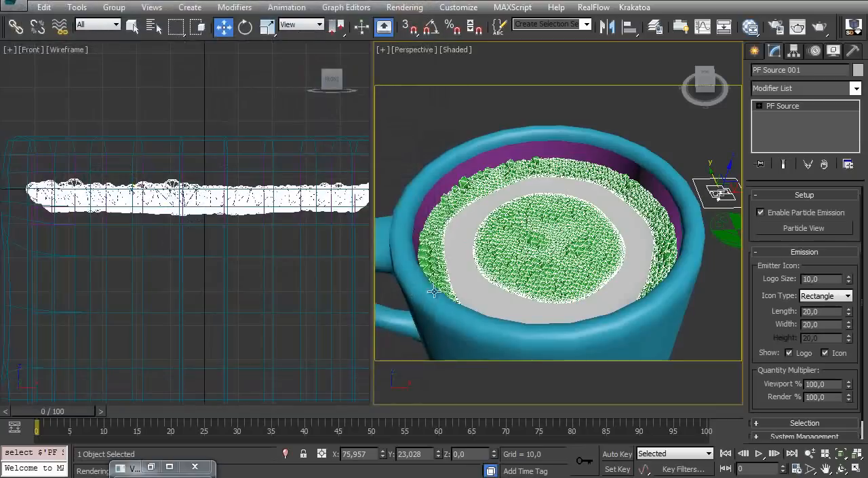
key(6)
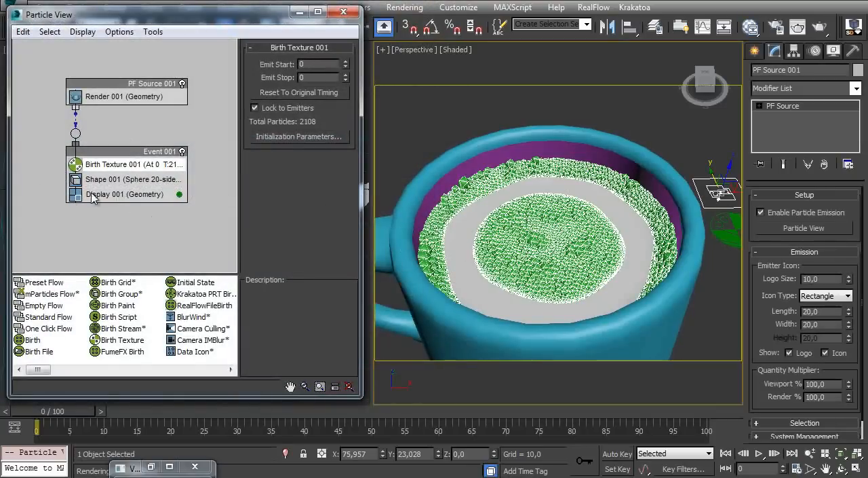
In the top view, select all particles in the inner circle of the mug at the PF Source's particle level
key(t)
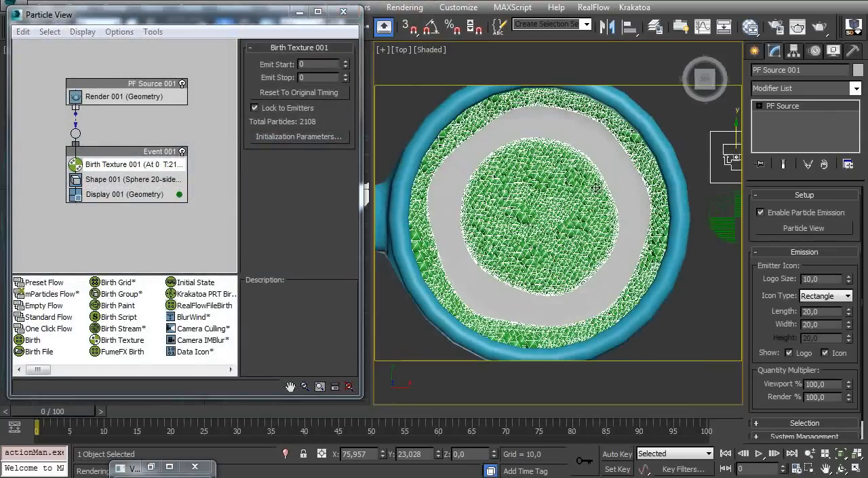
click(786, 106)
mouse_move(509, 216)
ctrl+alt+middle_down()
mouse_move(510, 238)
mouse_move(514, 209)
ctrl+alt+middle_up()
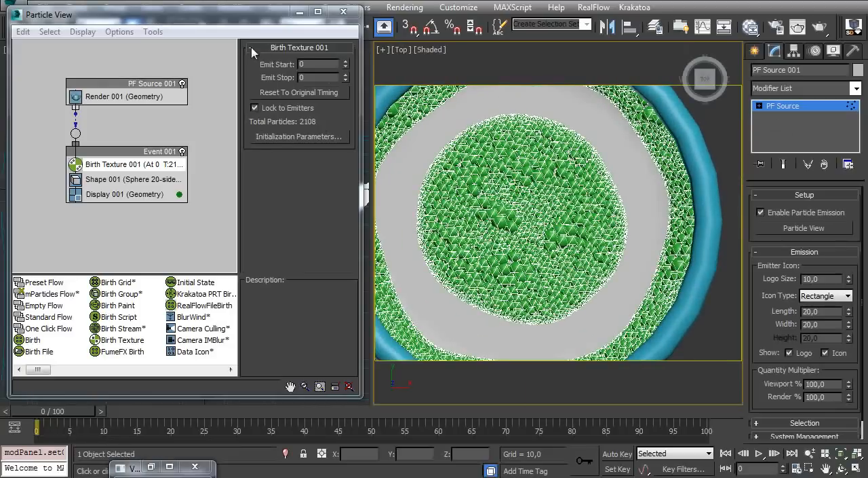
drag(254, 24, 248, 69)
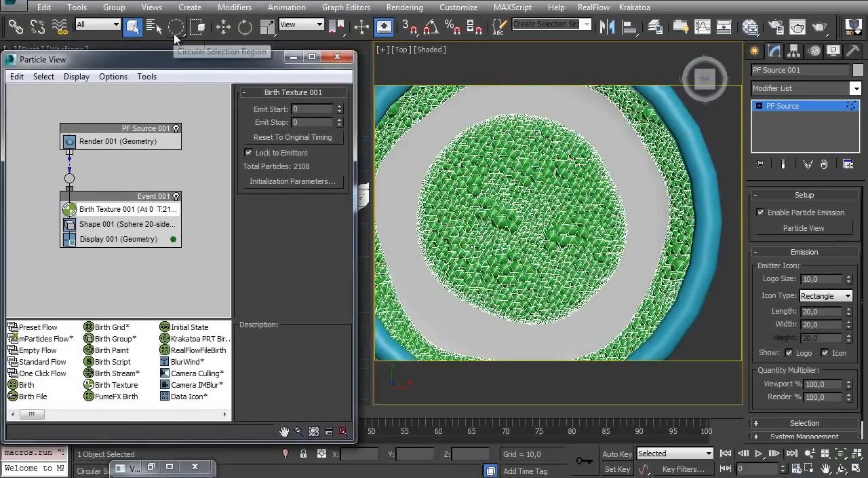
ctrl+alt+middle_drag(493, 180, 493, 207)
mouse_move(491, 120)
mouse_down()
mouse_move(430, 189)
mouse_move(435, 258)
mouse_up()
mouse_move(480, 304)
mouse_down()
mouse_move(548, 297)
mouse_move(599, 254)
mouse_move(598, 171)
mouse_move(534, 117)
mouse_move(480, 126)
mouse_up()
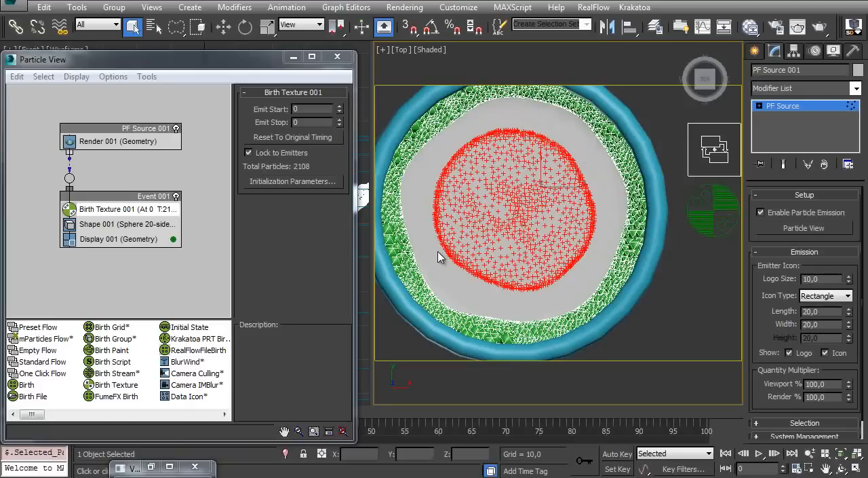
Set the Display 001 operator to show selected particles as Geometry
click(95, 239)
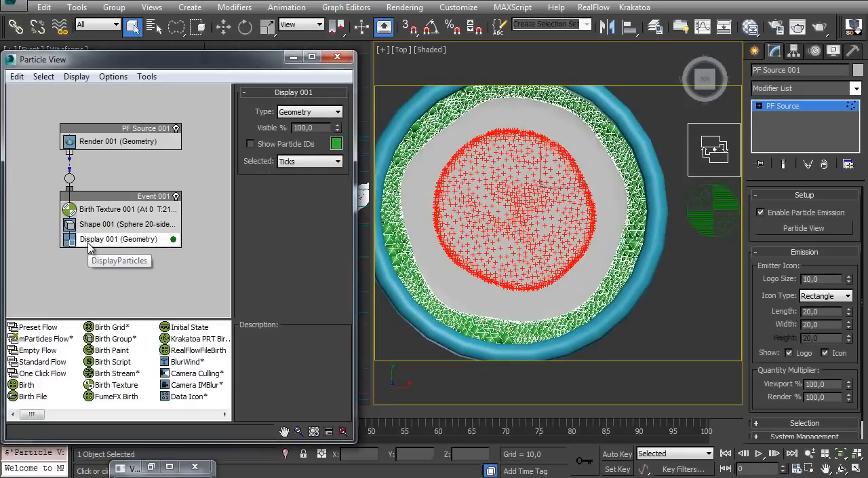
click(311, 162)
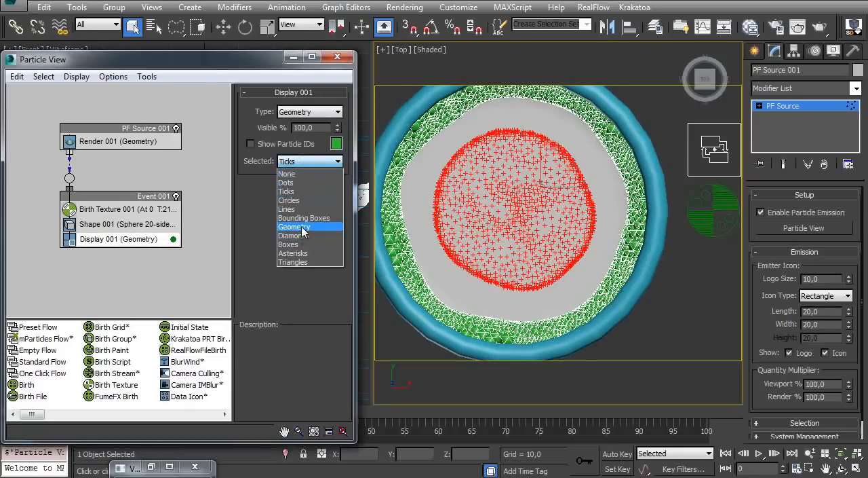
click(306, 228)
ctrl+alt+middle_drag(522, 207, 464, 207)
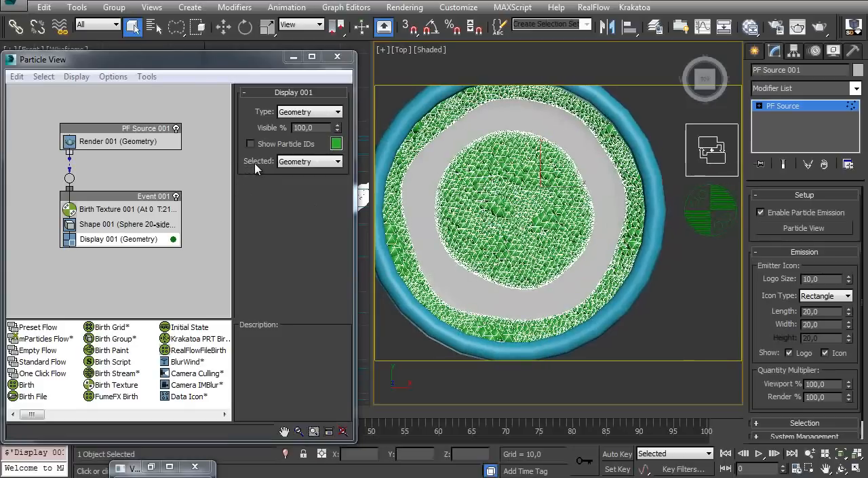
alt+middle_drag(493, 232, 530, 225)
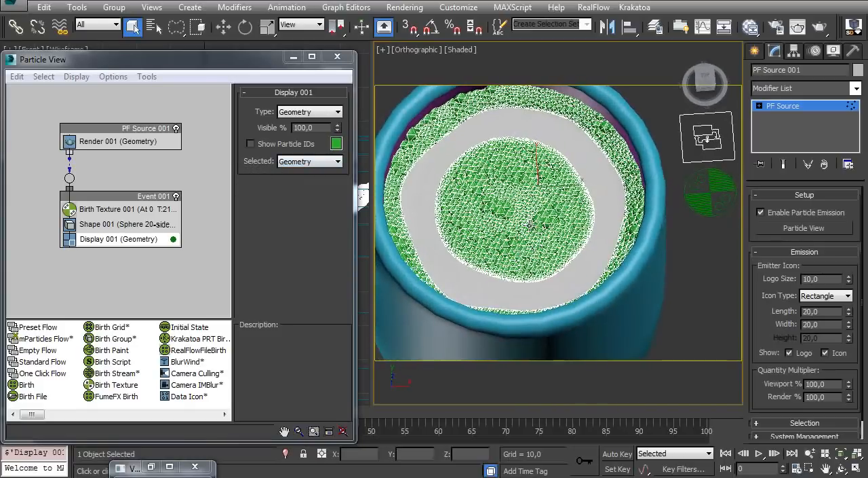
Insert a Split Selected test between Shape 001 and Display 001 in Event 001
drag(34, 413, 164, 417)
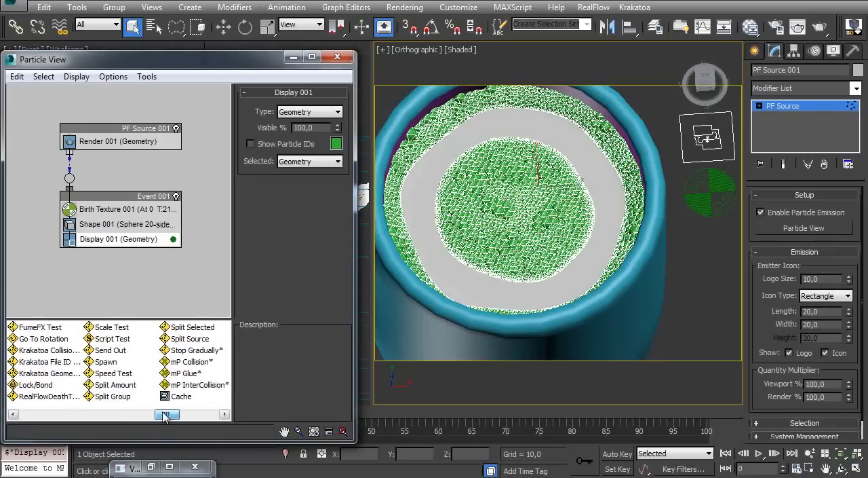
drag(192, 327, 109, 239)
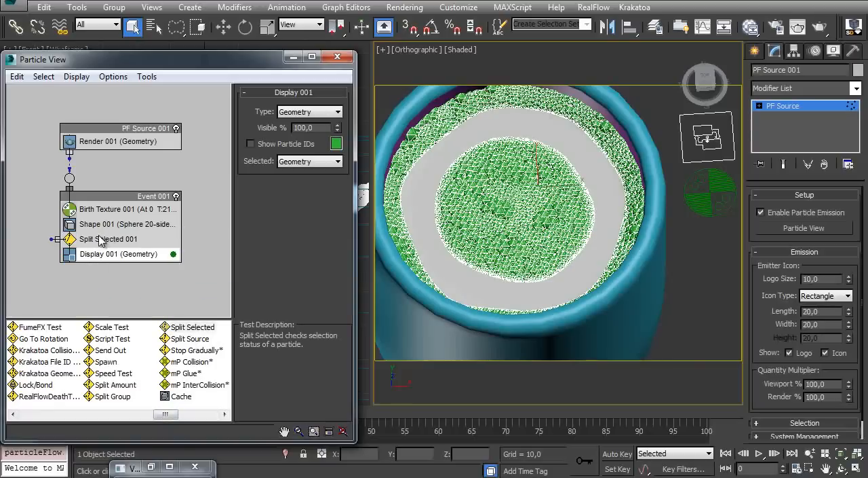
click(108, 224)
Create a new event below Event 001 from a Display operator and show its selected particles as Geometry
drag(169, 416, 194, 412)
drag(107, 351, 64, 296)
middle_drag(103, 269, 102, 205)
drag(109, 225, 108, 243)
click(102, 258)
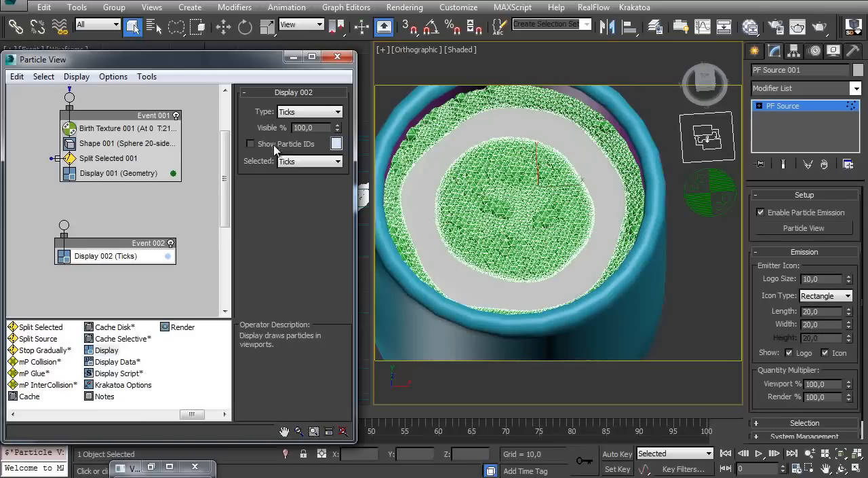
click(290, 161)
click(305, 227)
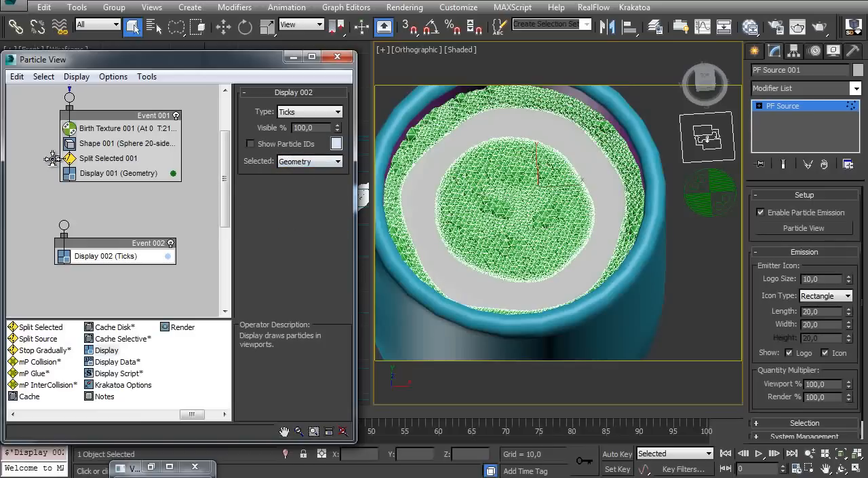
Wire the Split Selected test to Event 002 and switch PF Source 001 off and on to refresh the flow
drag(53, 158, 64, 225)
drag(120, 243, 138, 245)
middle_drag(137, 175, 134, 252)
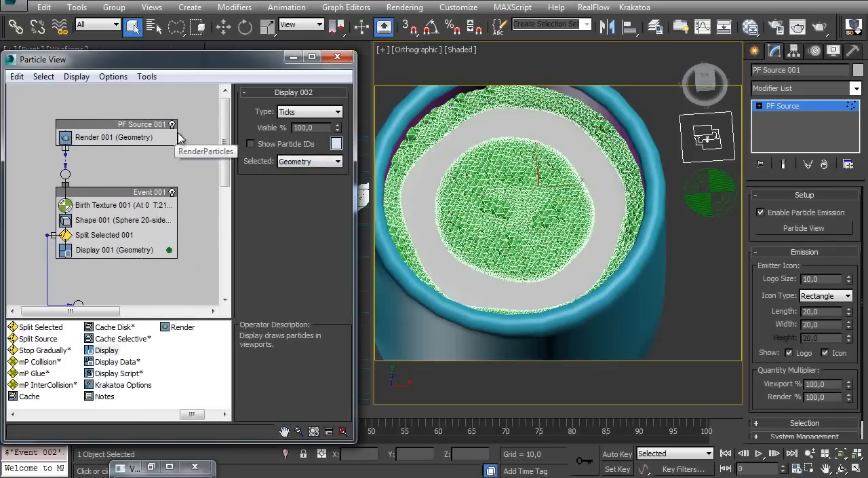
click(172, 125)
click(171, 125)
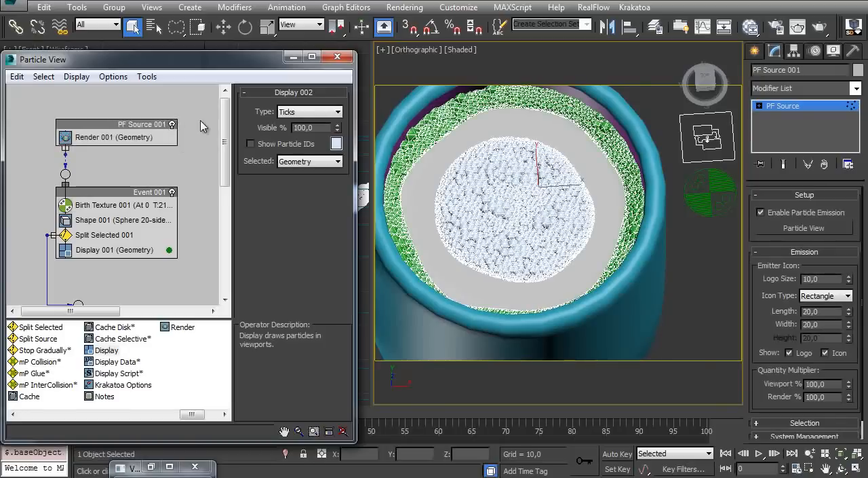
Clear the particle selection and toggle edged faces in the viewport on and off
click(704, 285)
alt+middle_drag(535, 168, 498, 207)
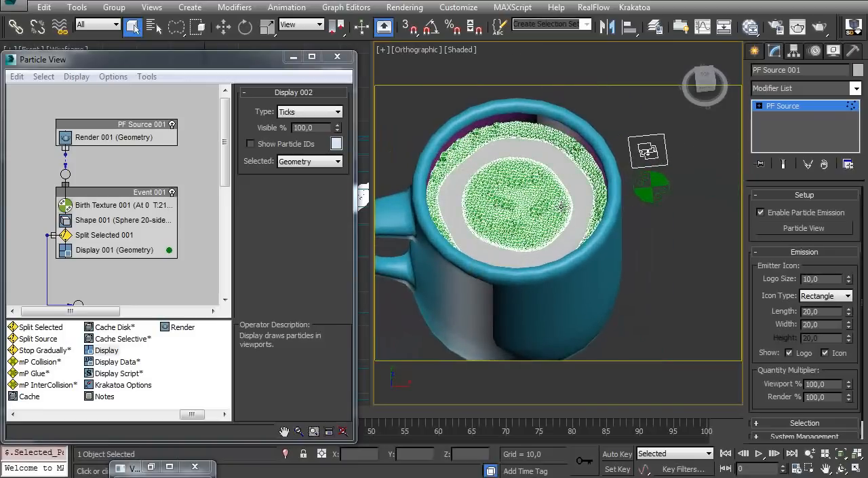
key(F4)
alt+middle_drag(607, 174, 592, 200)
key(F4)
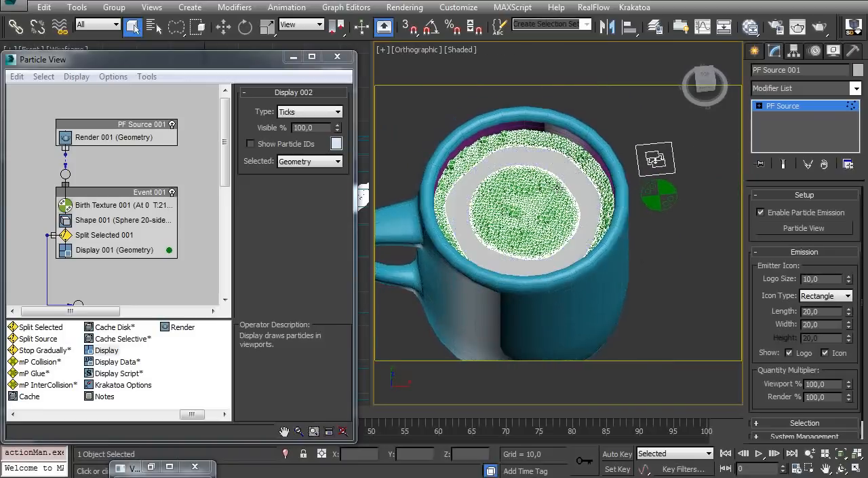
Turn off Display Selected with Edged Faces in the viewport configuration
click(459, 51)
click(491, 307)
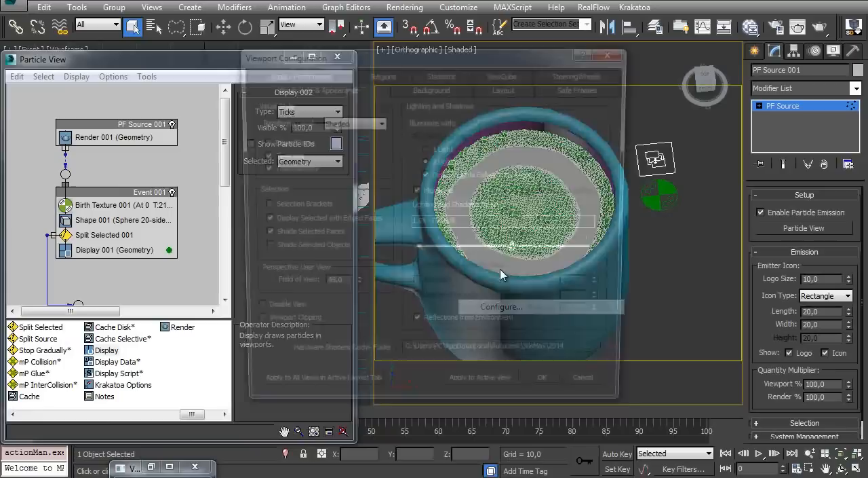
click(260, 220)
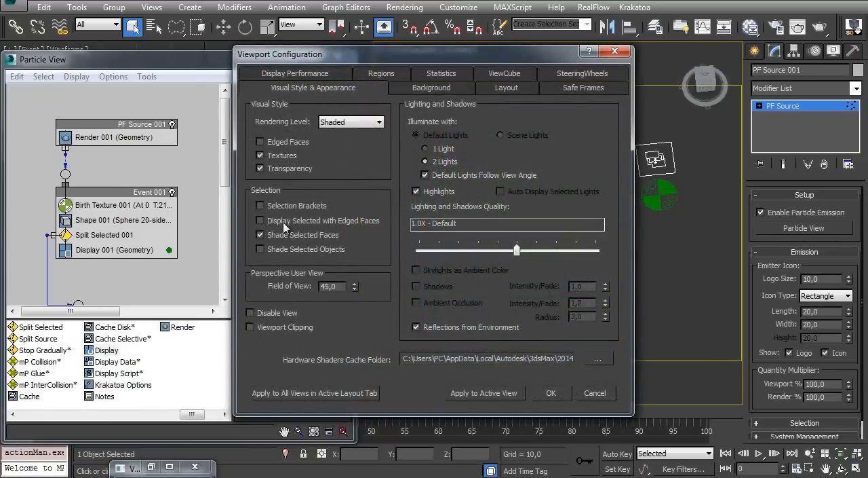
click(553, 393)
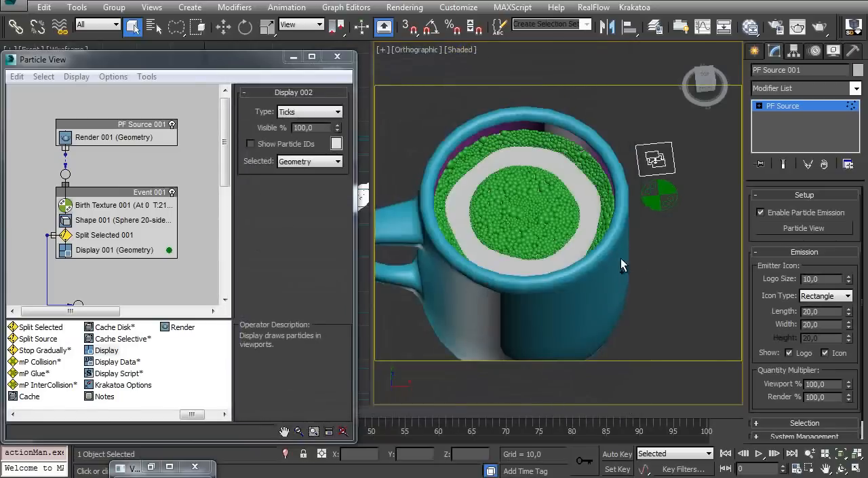
scroll(614, 246, up, 5)
middle_drag(590, 222, 608, 237)
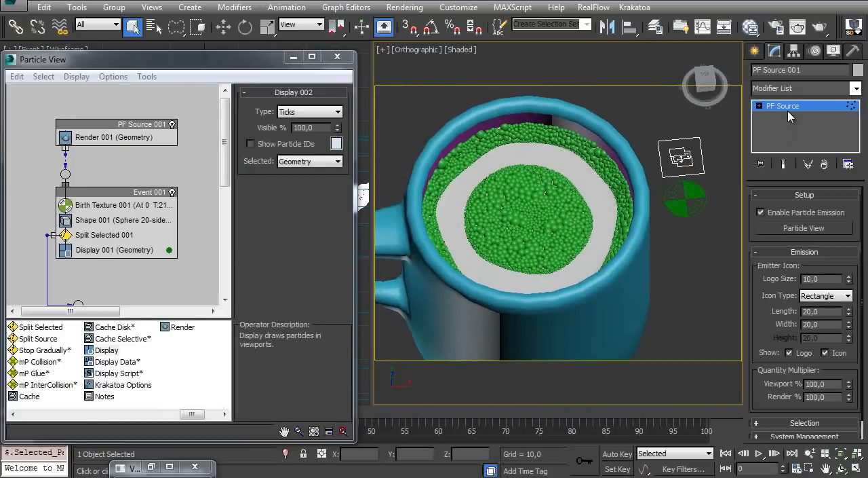
Reselect the particles of the mug's inner circle from the top view so they pass to Event 002
key(t)
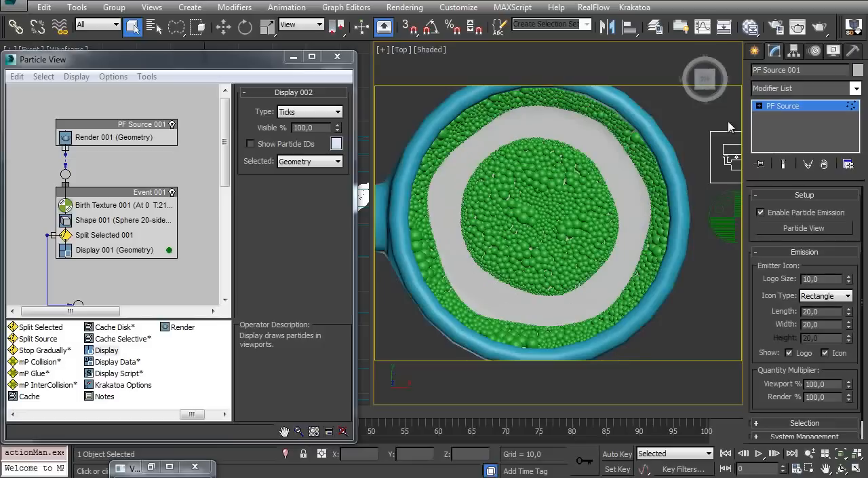
click(759, 124)
click(778, 108)
mouse_move(478, 151)
mouse_down()
mouse_move(465, 211)
mouse_move(467, 271)
mouse_move(462, 172)
mouse_move(453, 243)
mouse_move(492, 299)
mouse_move(566, 310)
mouse_move(589, 299)
mouse_move(623, 269)
mouse_move(638, 189)
mouse_up()
mouse_move(597, 129)
mouse_down()
mouse_move(520, 128)
mouse_move(484, 160)
mouse_up()
middle_drag(558, 213, 507, 218)
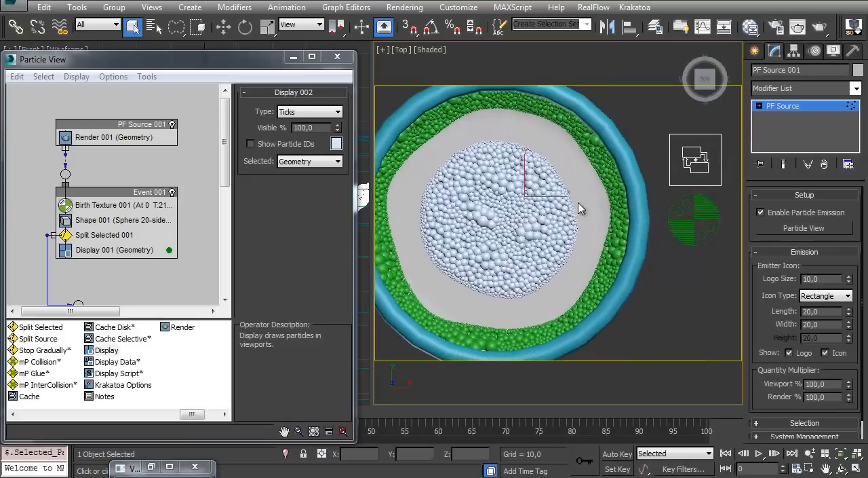
Leave the particle selection level, deselect PF Source 001 and inspect Event 002 and the split bubbles in the mug
click(787, 113)
click(668, 319)
alt+middle_drag(551, 231, 492, 221)
middle_drag(140, 236, 136, 155)
drag(115, 249, 114, 238)
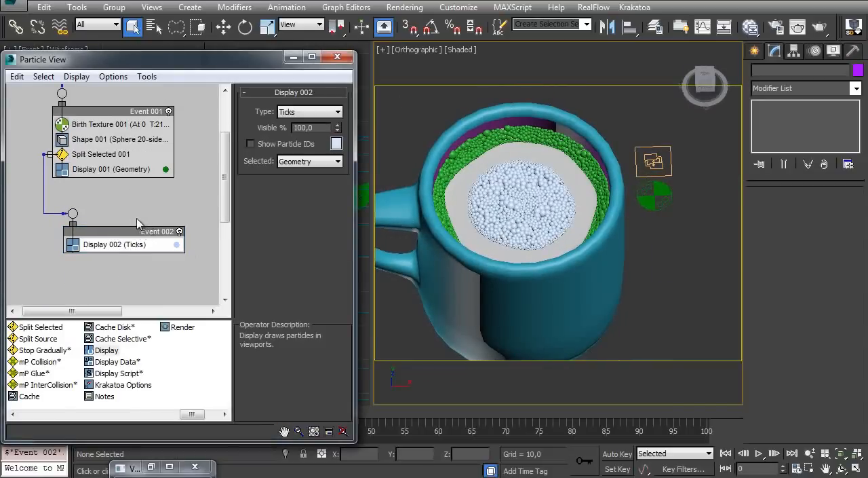
alt+middle_drag(535, 175, 511, 194)
alt+middle_drag(551, 168, 614, 197)
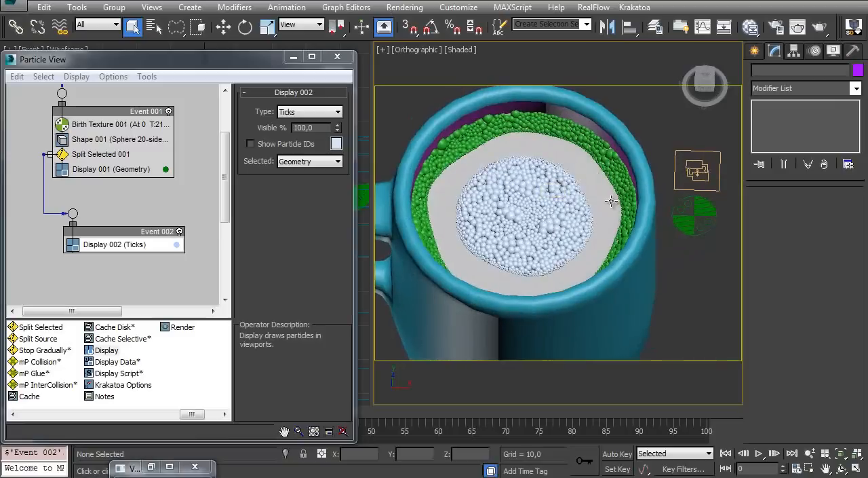
Create a new Standard material in the Slate Material Editor with bubbles_base selected, and open its parameters
click(590, 180)
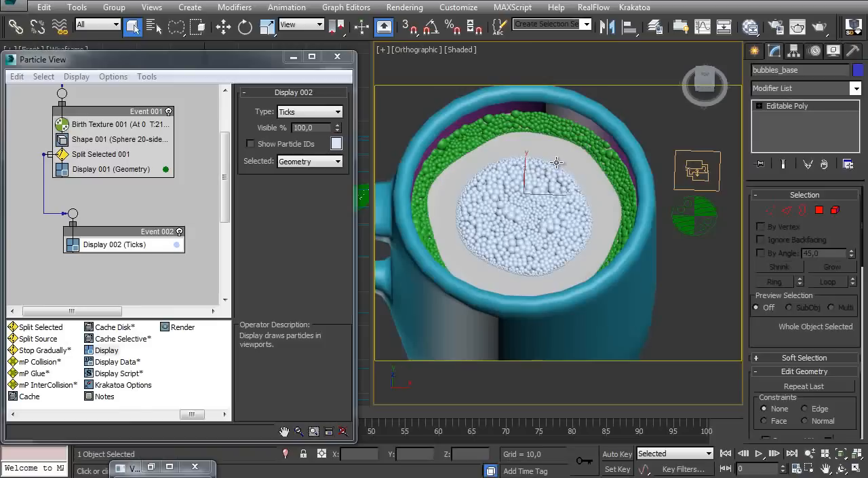
key(m)
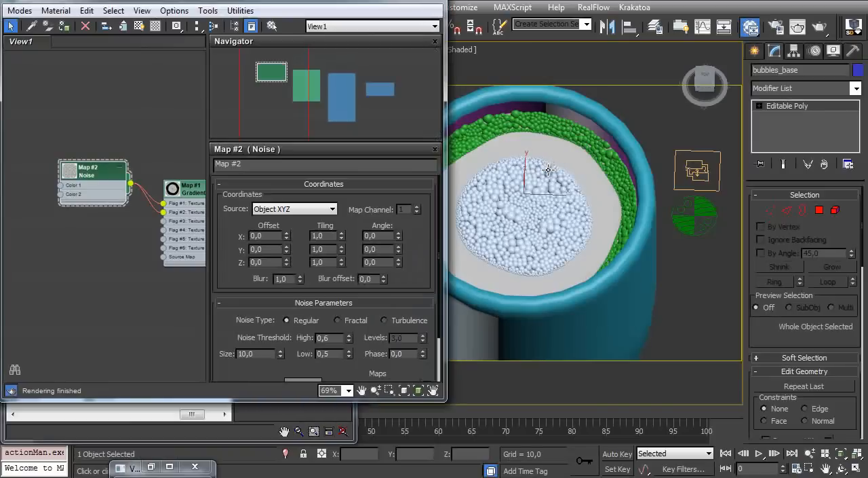
middle_drag(125, 232, 33, 160)
middle_drag(74, 181, 39, 137)
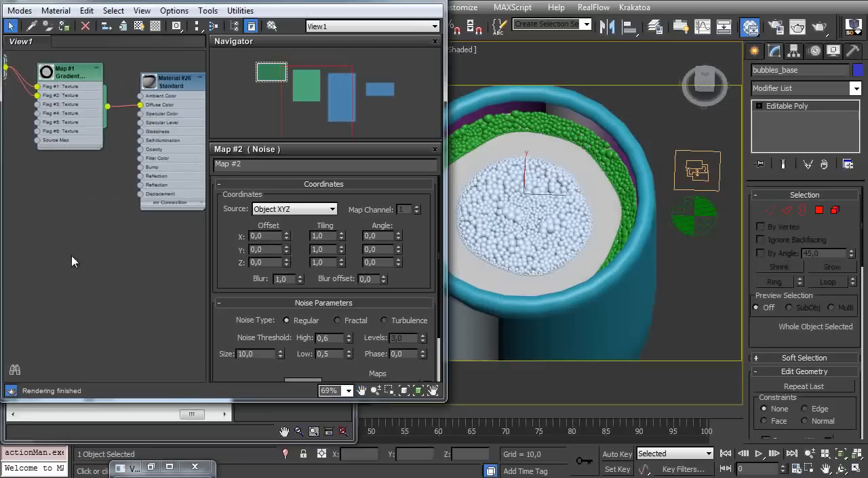
right_click(71, 257)
mouse_move(229, 270)
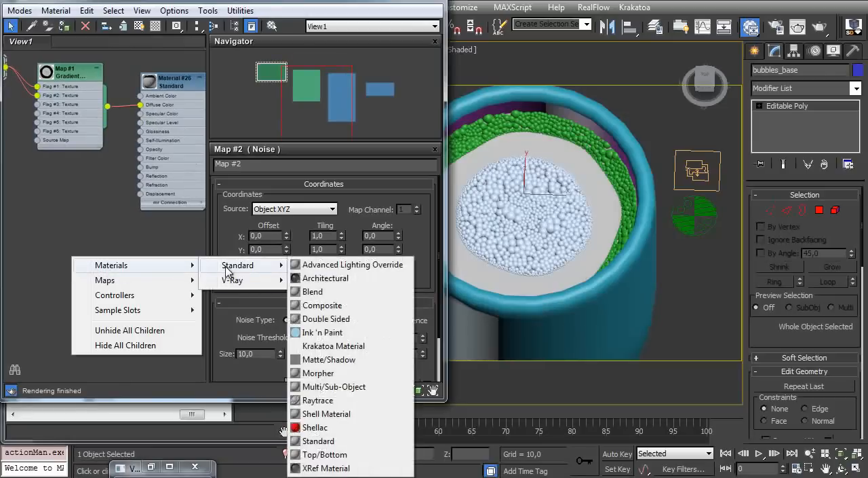
click(319, 440)
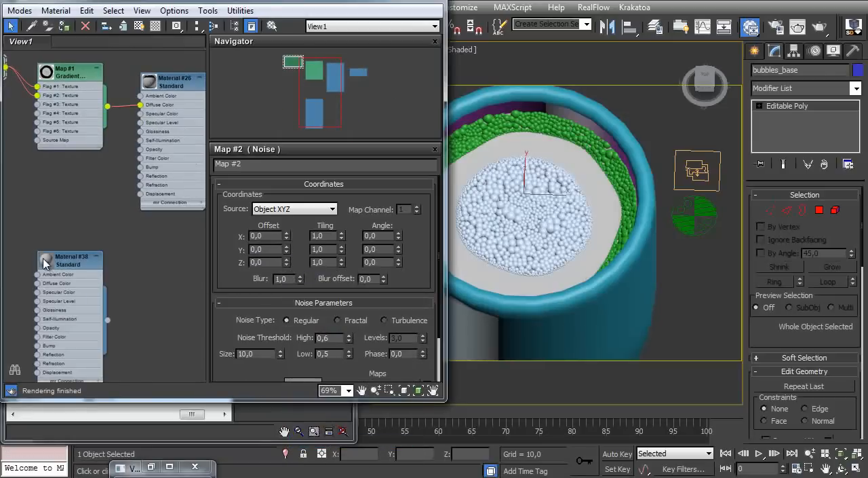
drag(100, 261, 182, 243)
double_click(157, 243)
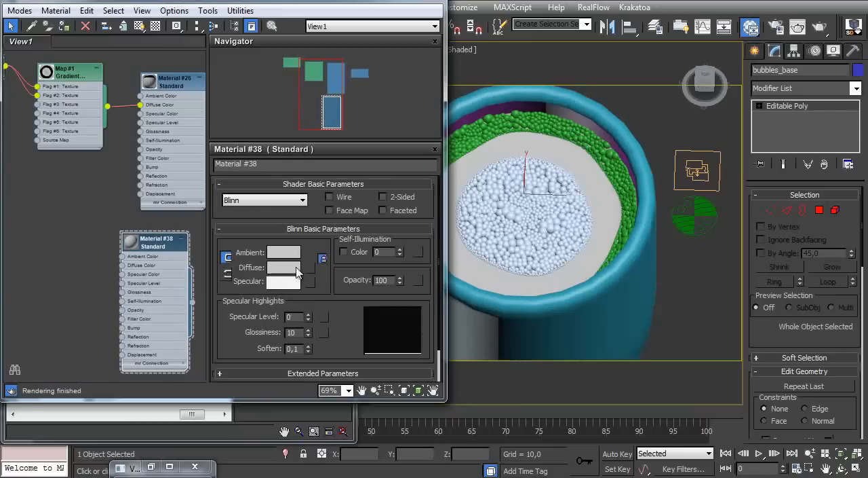
Load the Skull bitmap from the Coffee Logo 02 folder as the new material's Diffuse map
click(313, 268)
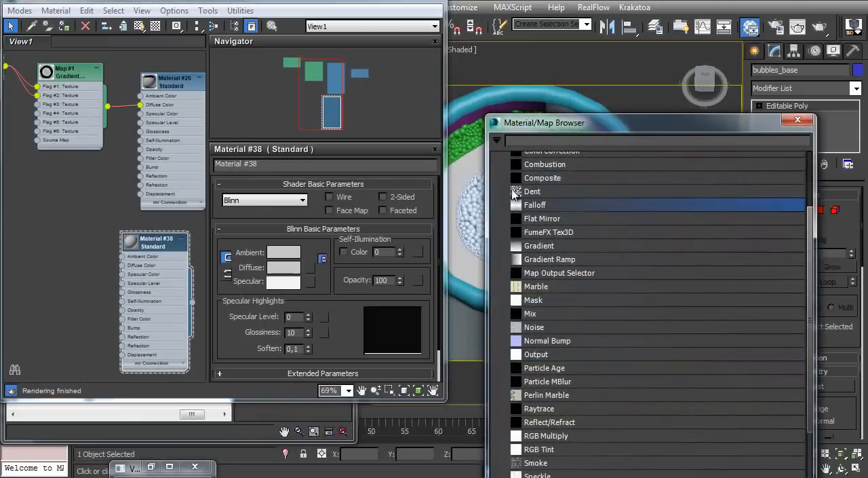
drag(814, 241, 742, 169)
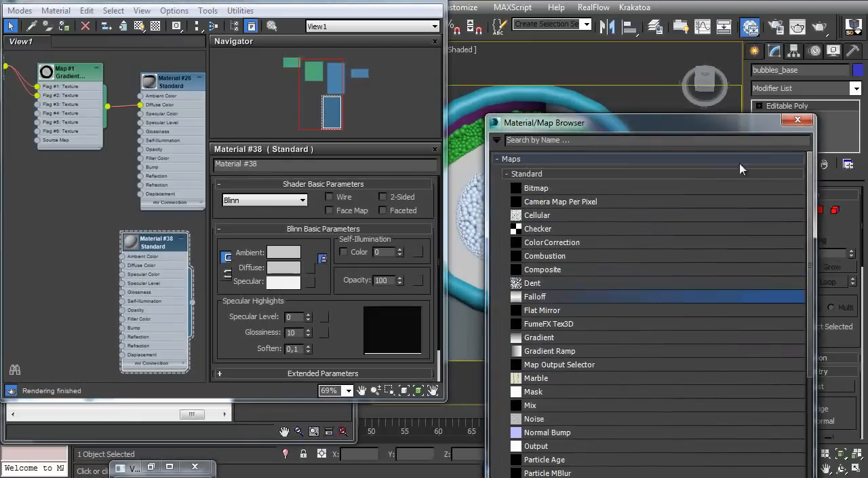
double_click(538, 189)
click(196, 18)
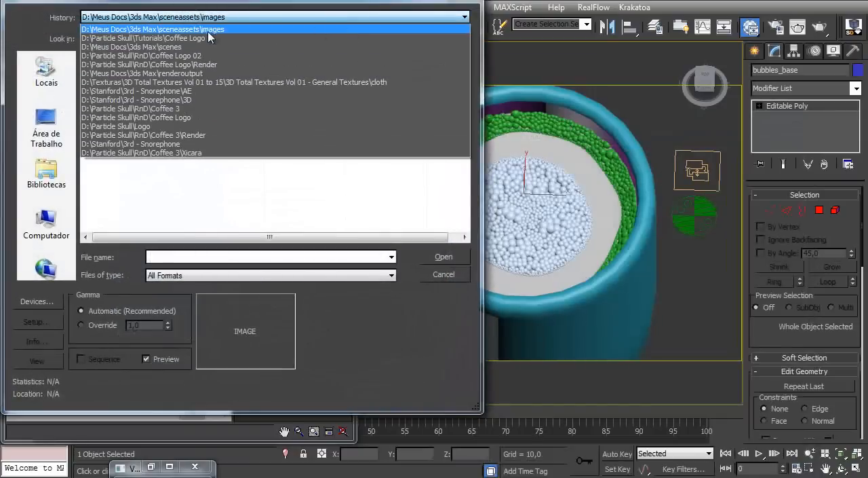
click(204, 57)
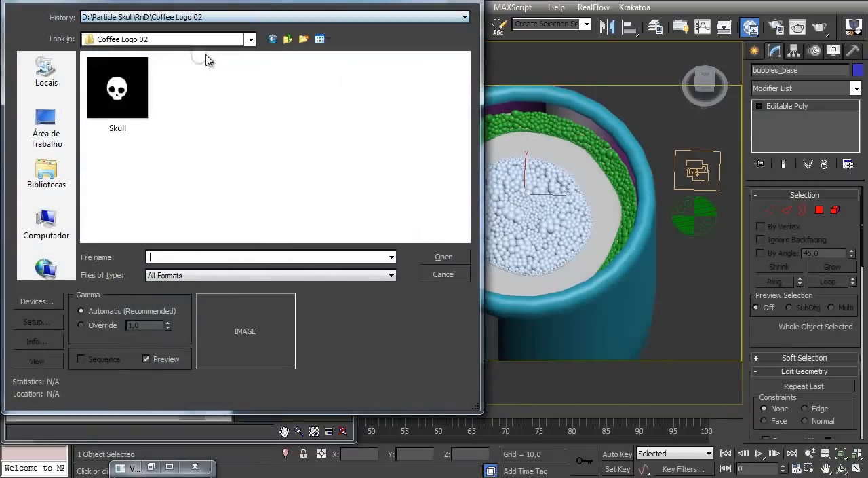
click(146, 95)
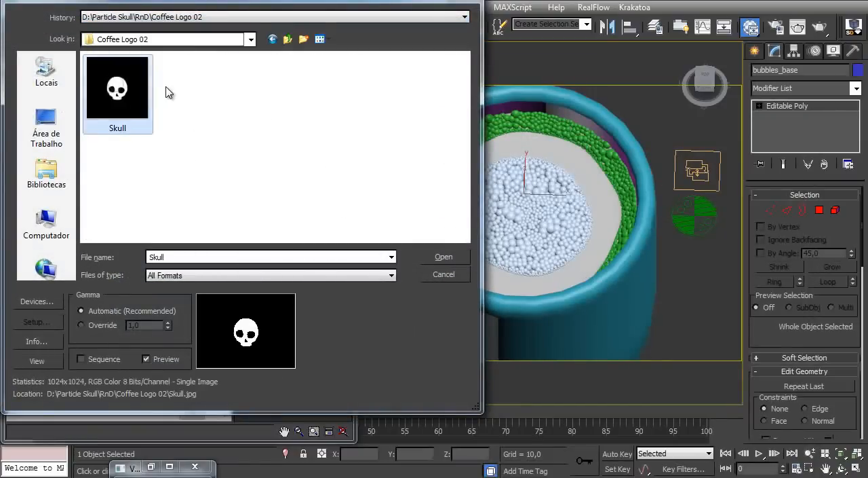
click(444, 258)
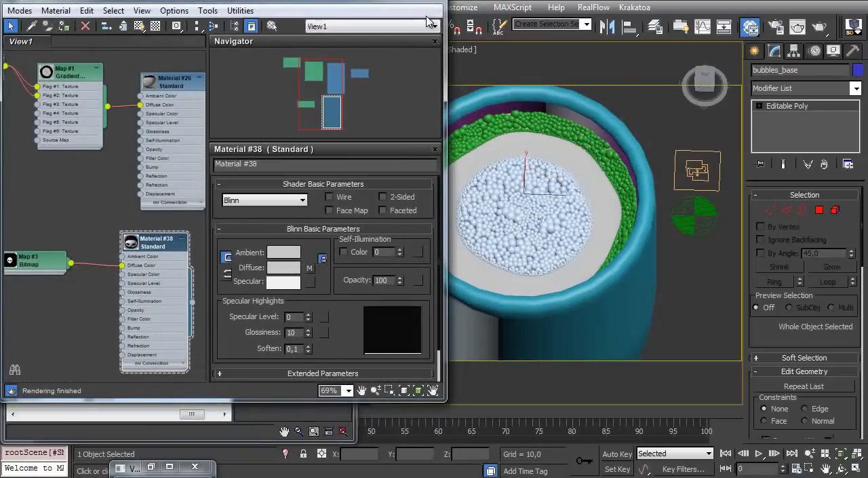
Isolate bubbles_base, show its skull material shaded in the viewport, and leave isolation mode
click(387, 1)
key(alt+q)
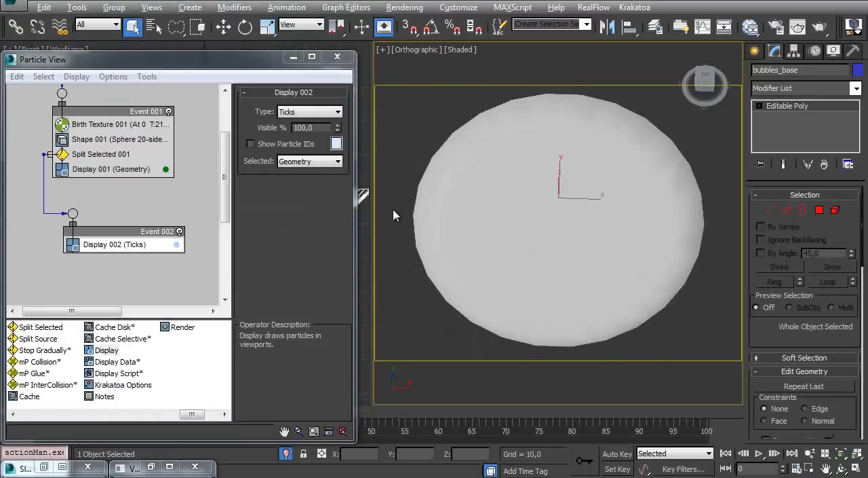
key(m)
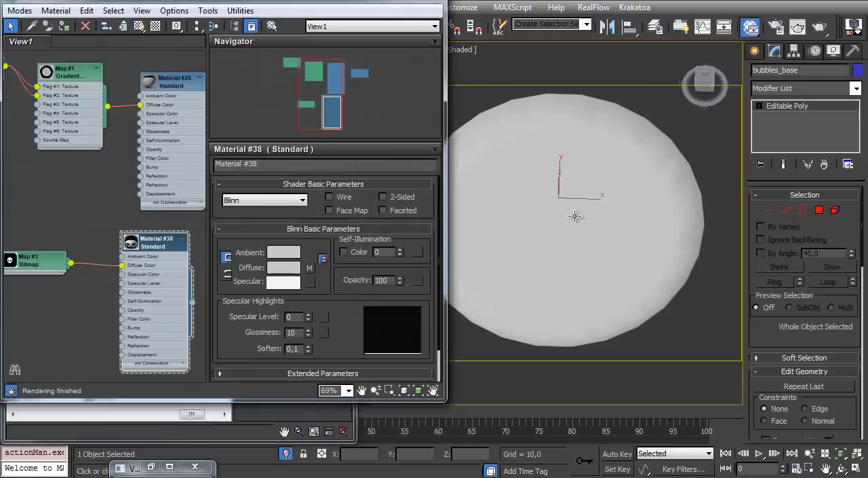
click(140, 28)
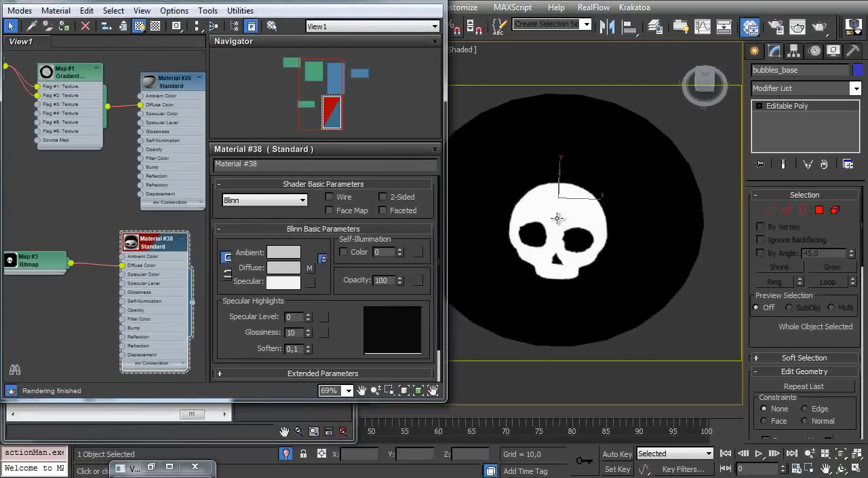
alt+middle_drag(563, 223, 561, 271)
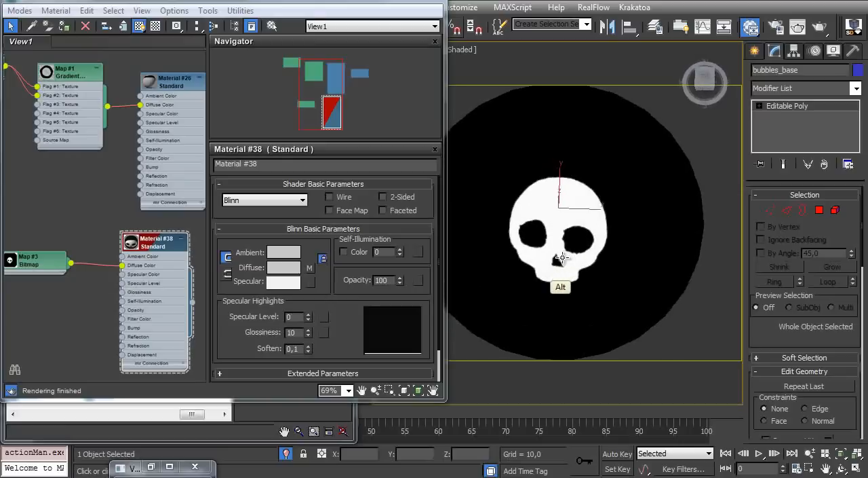
click(286, 453)
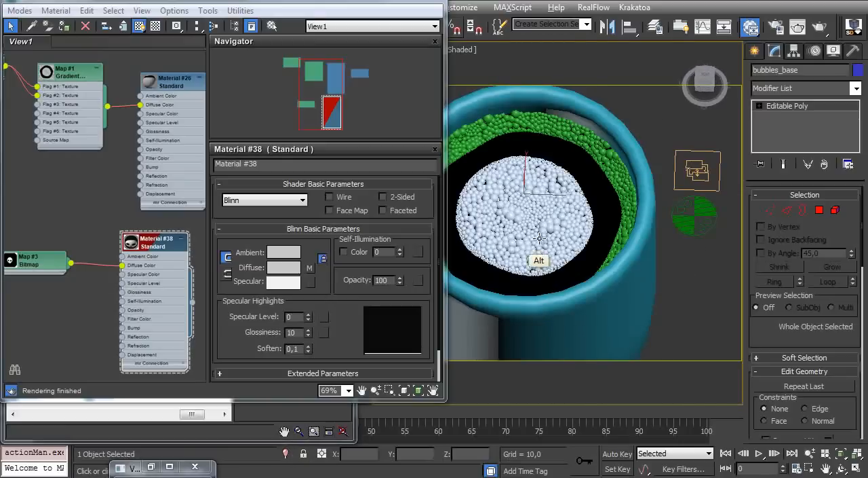
Set Display 002 to draw selected particles as Ticks and view the skull map from above
click(385, 1)
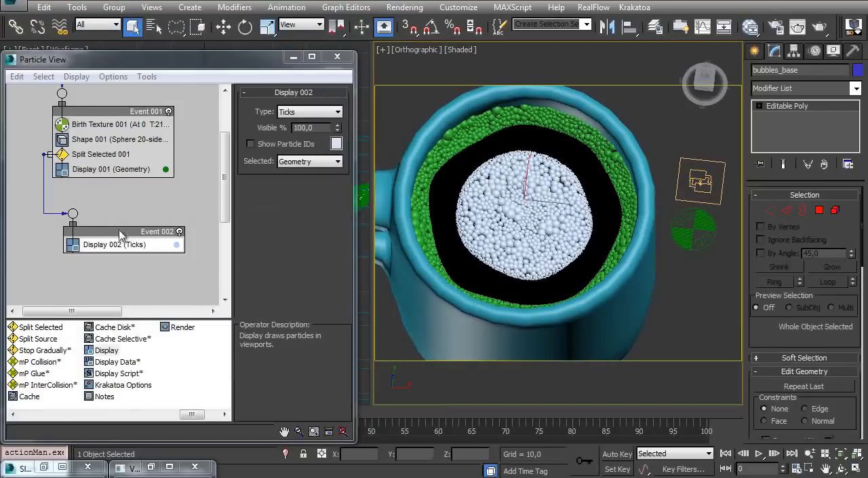
click(309, 164)
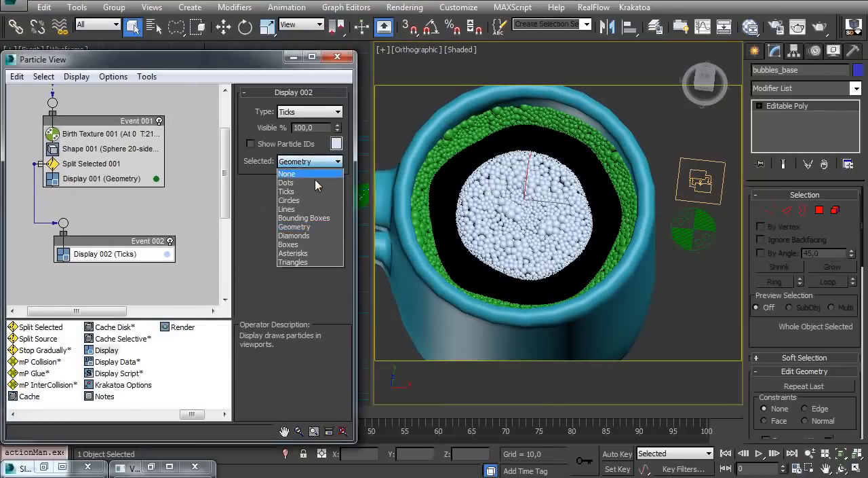
click(307, 190)
alt+middle_drag(550, 203, 522, 237)
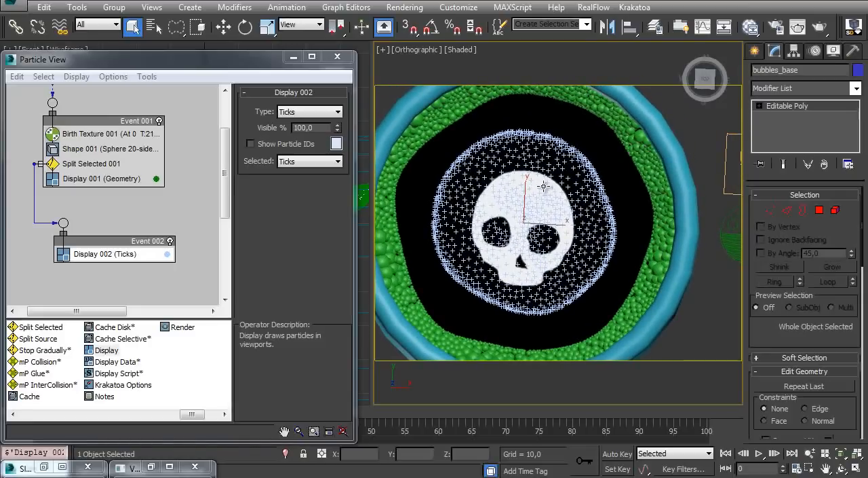
Open the Skull.jpg bitmap's parameters and set its U and V tiling to 0,8
key(m)
double_click(48, 262)
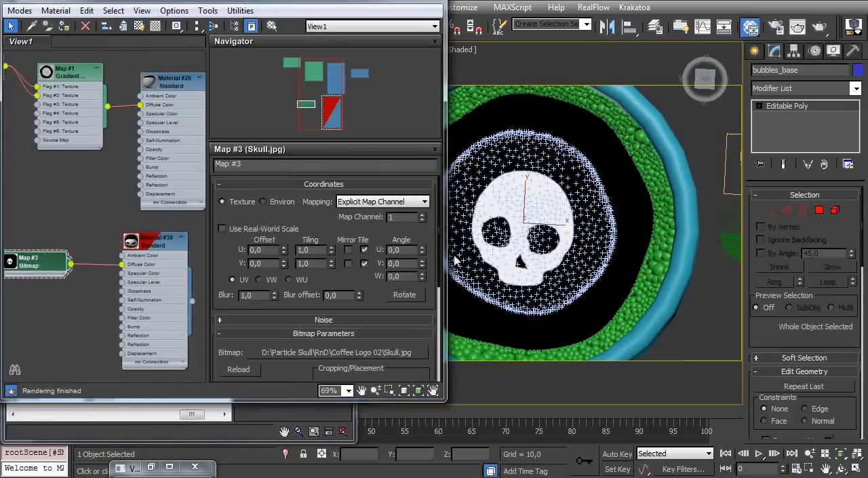
drag(332, 252, 333, 252)
drag(315, 250, 238, 245)
text(0,8)
key(Return)
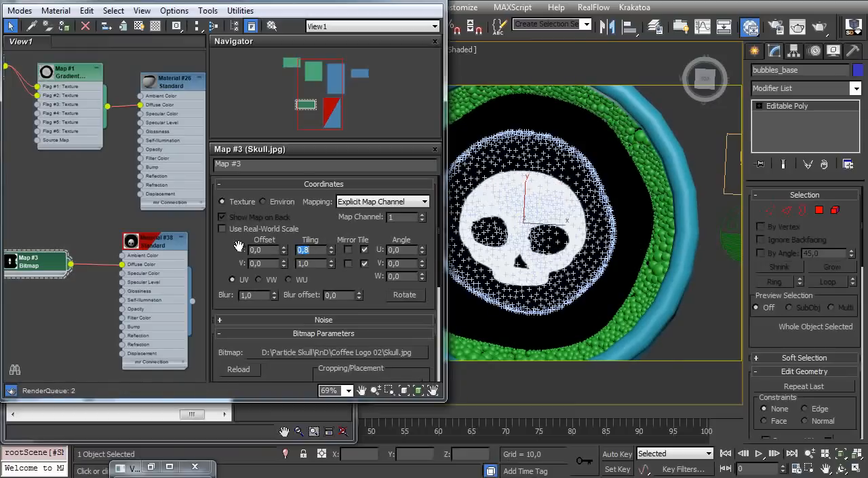
text(0,8)
key(Return)
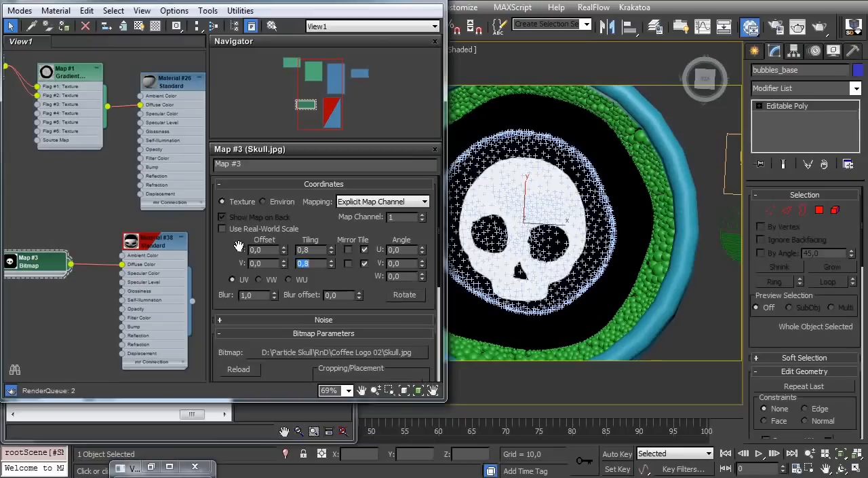
Enlarge the skull further by setting the bitmap's U and V tiling to 0,7
text(0,7)
key(Tab)
text(0,7)
key(Return)
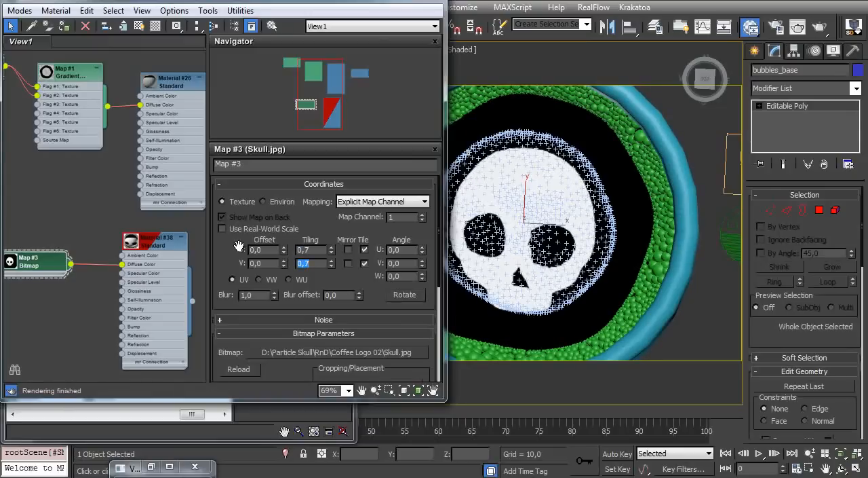
Shift the skull bitmap by setting its V offset to 0,02
click(284, 248)
click(285, 260)
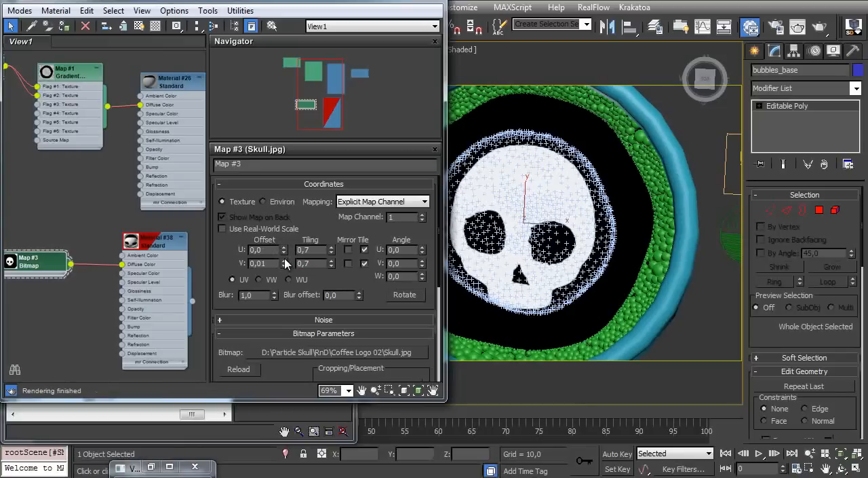
click(284, 260)
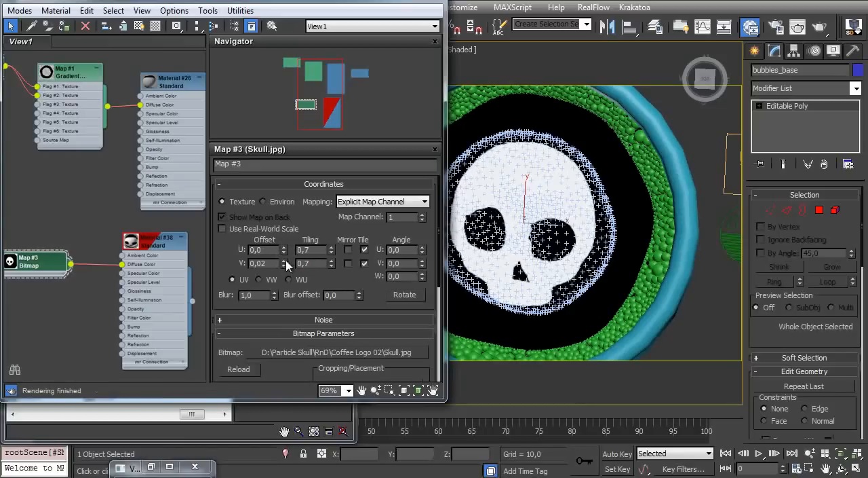
Try rotating the skull bitmap through its W angle and undo the change
alt+middle_drag(604, 256, 582, 227)
drag(421, 277, 421, 253)
key(ctrl+z)
Check the skull's placement under the inner-circle particles and set Display 002 to draw selected particles as Geometry
alt+middle_drag(577, 259, 545, 257)
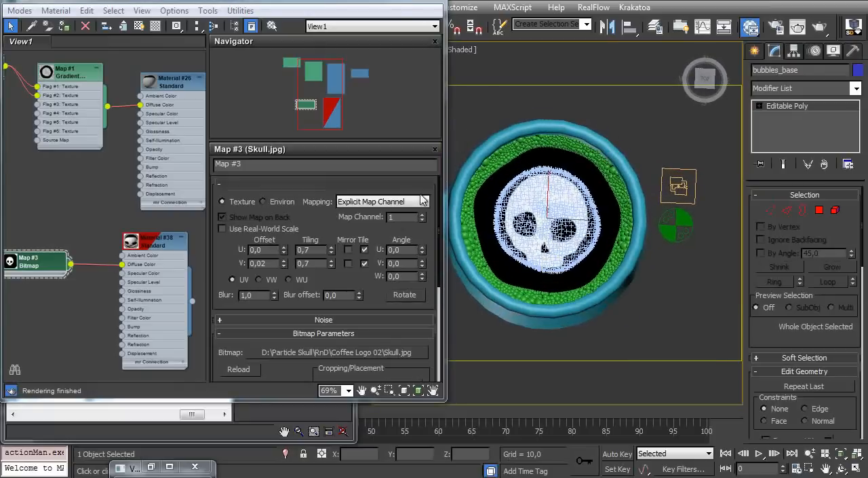
ctrl+alt+middle_drag(556, 253, 510, 221)
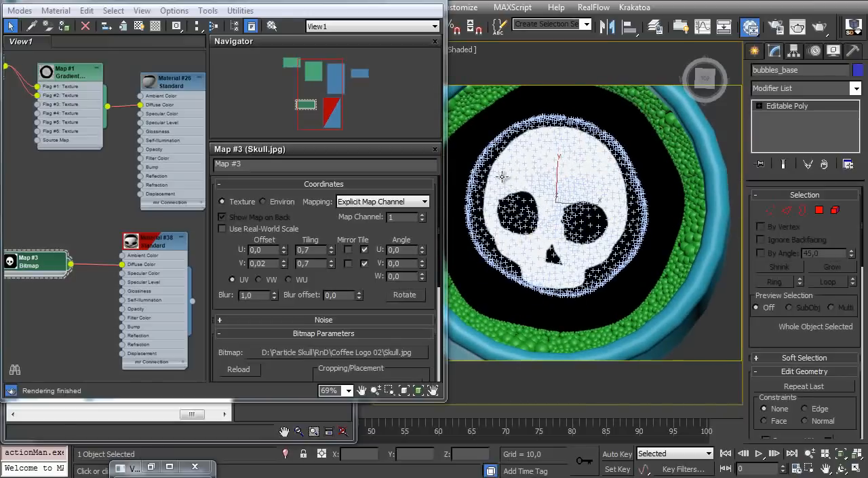
alt+middle_drag(520, 208, 498, 154)
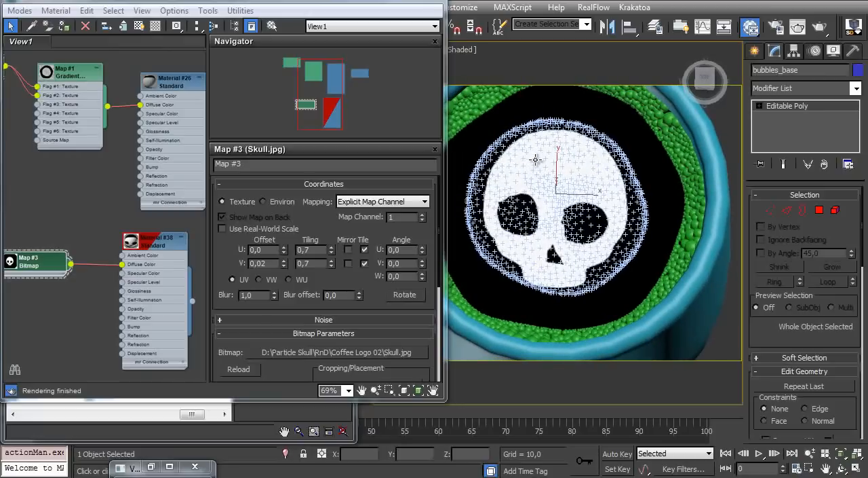
ctrl+alt+middle_drag(540, 188, 547, 147)
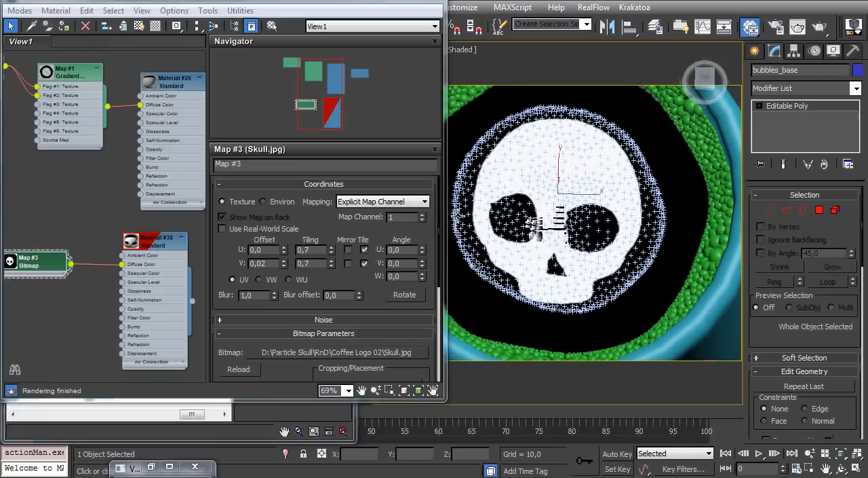
alt+middle_drag(518, 272, 518, 265)
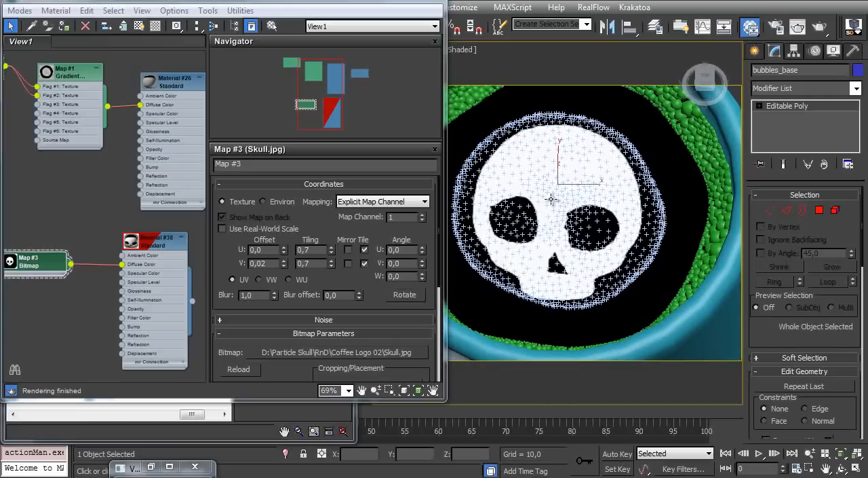
click(429, 2)
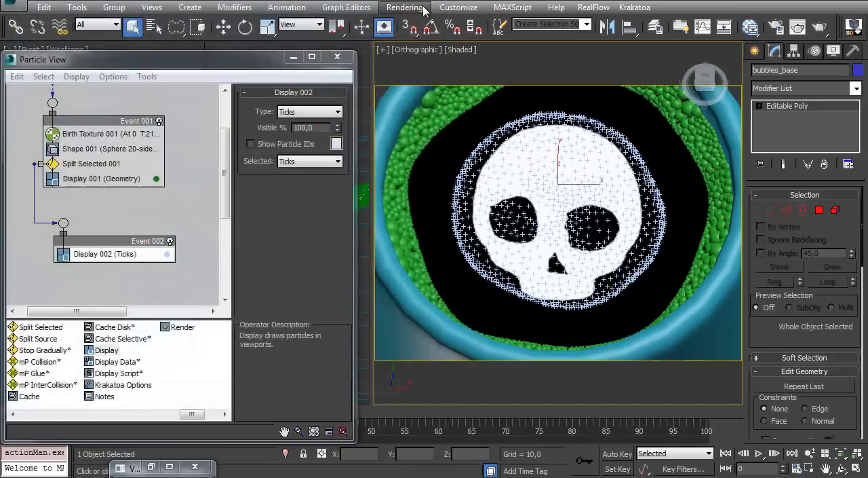
click(302, 163)
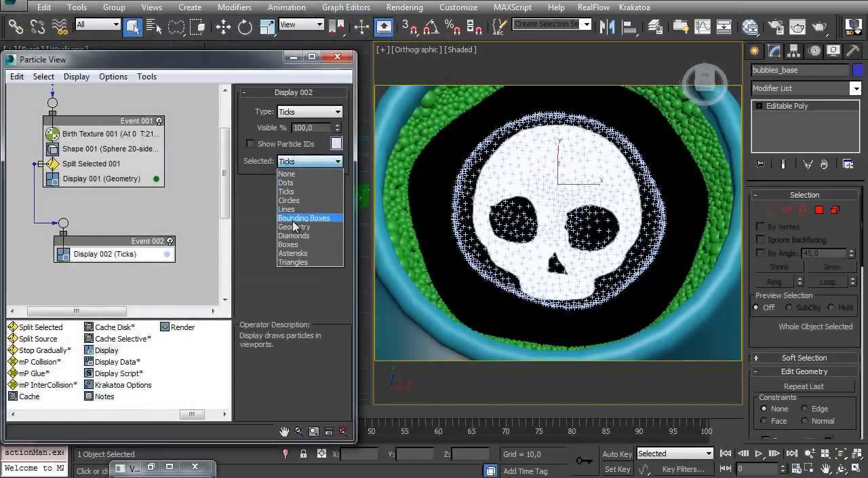
click(310, 228)
Add a Data Test operator to Event 002 above Display 002
drag(199, 419, 139, 418)
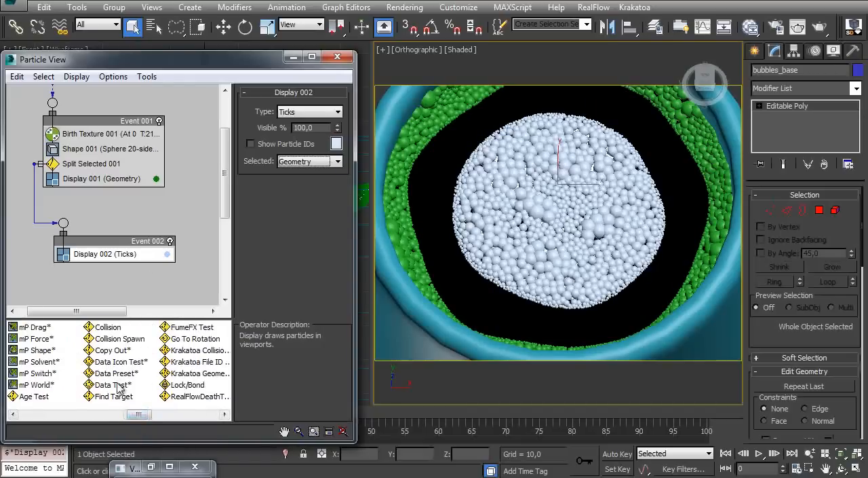
drag(112, 384, 112, 256)
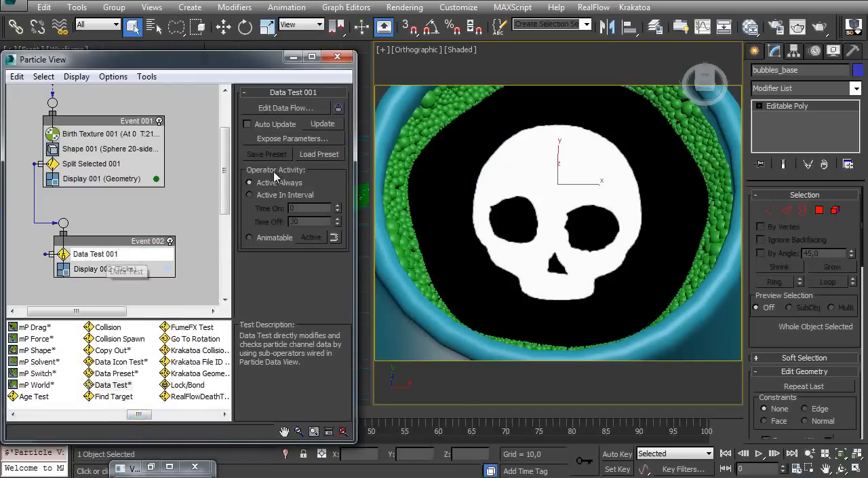
Enable Auto Update on Data Test 001, open its data flow for editing and add an Output Test operator
click(277, 124)
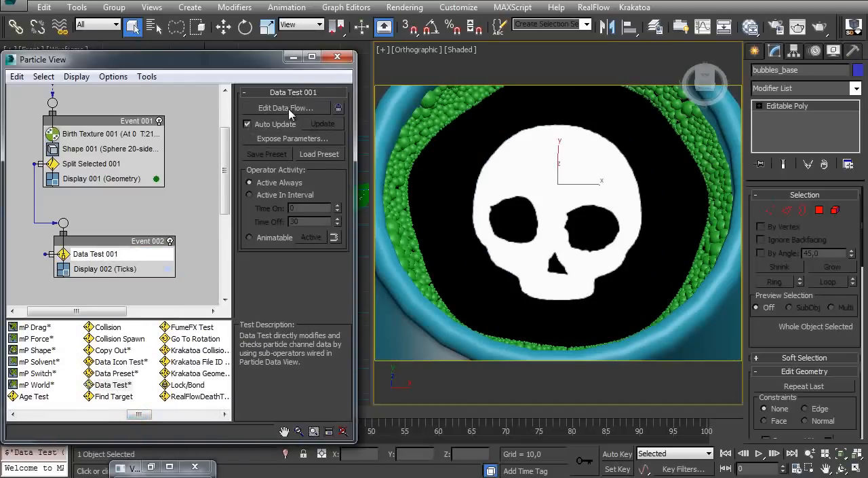
click(291, 110)
drag(485, 125, 286, 32)
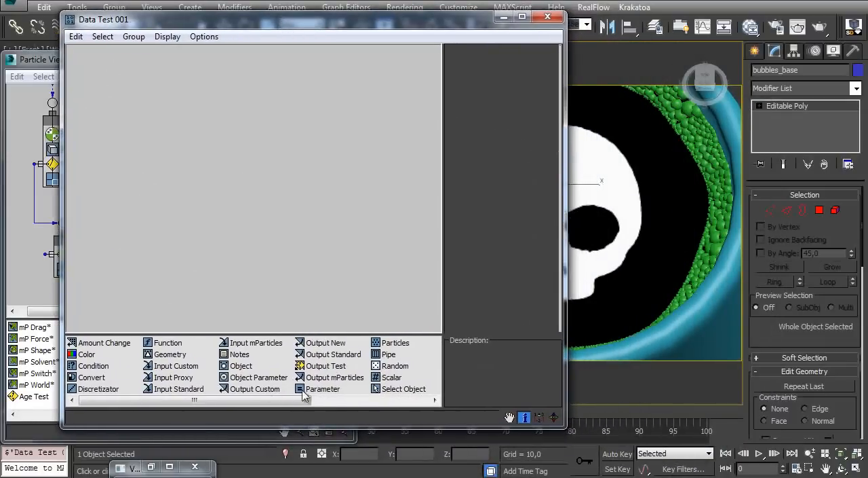
drag(319, 367, 203, 255)
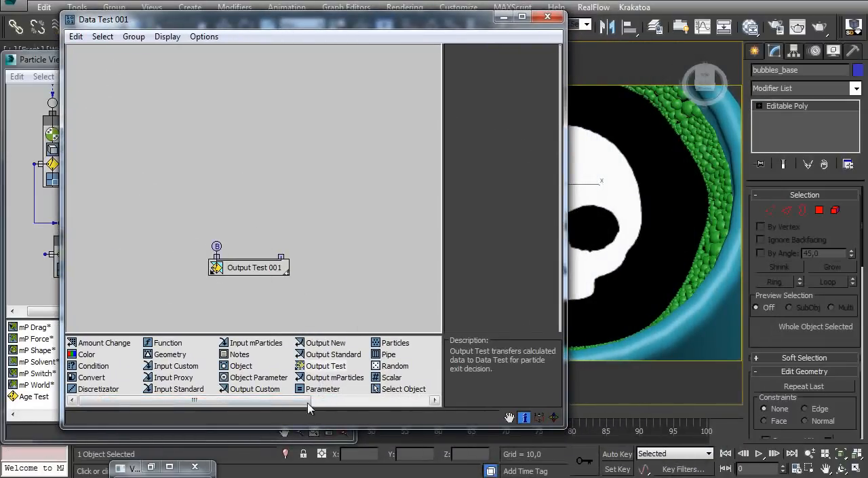
Add a Geometry operator above the Output Test and set its object property to Closest Point By Surface
drag(170, 358, 199, 148)
click(203, 139)
click(525, 91)
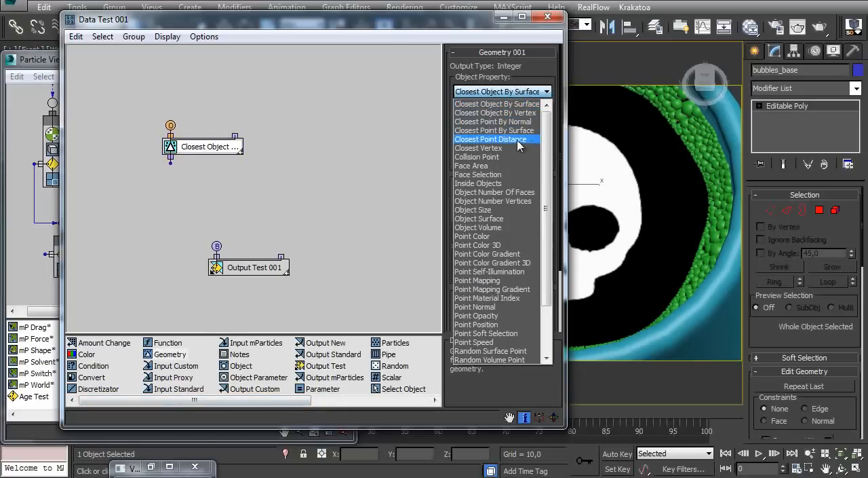
click(516, 130)
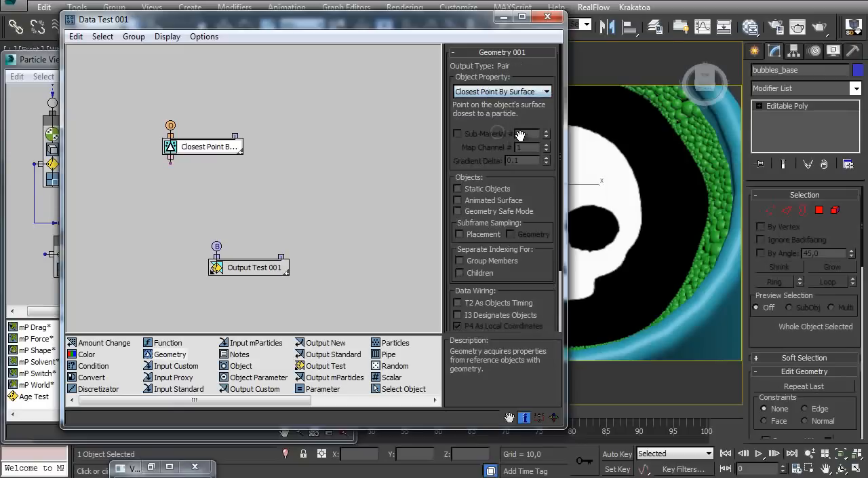
drag(207, 155, 211, 183)
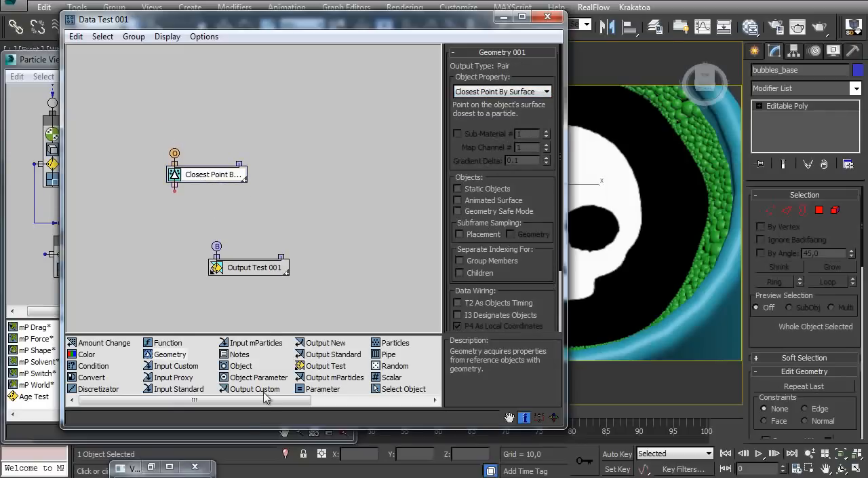
Add a Select Object operator referencing bubbles_base and wire it into the Closest Point By Surface operator's object input
drag(392, 390, 175, 88)
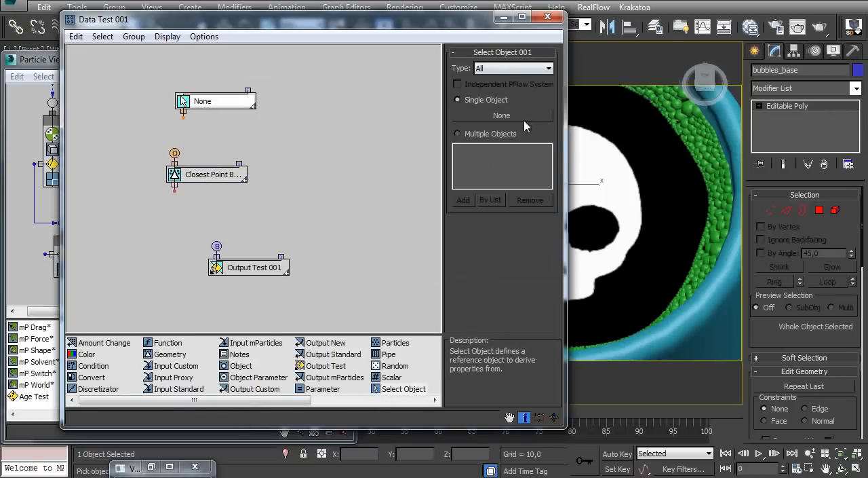
click(513, 117)
click(623, 135)
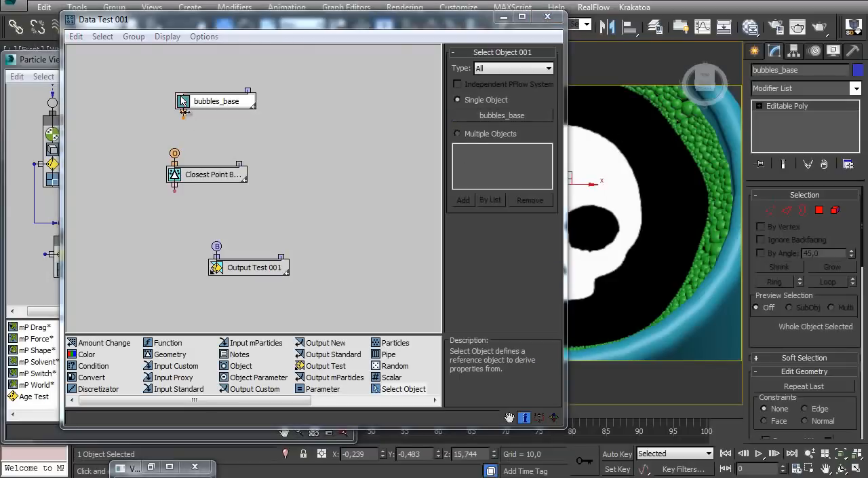
drag(183, 116, 174, 153)
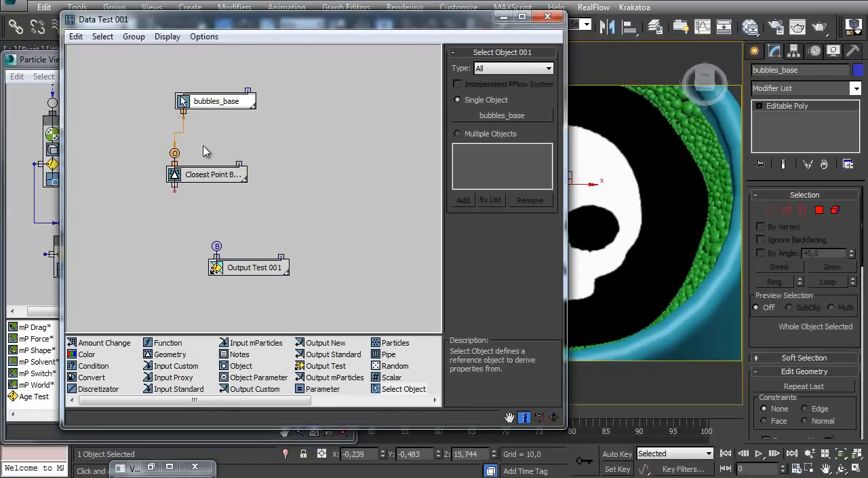
drag(209, 179, 194, 160)
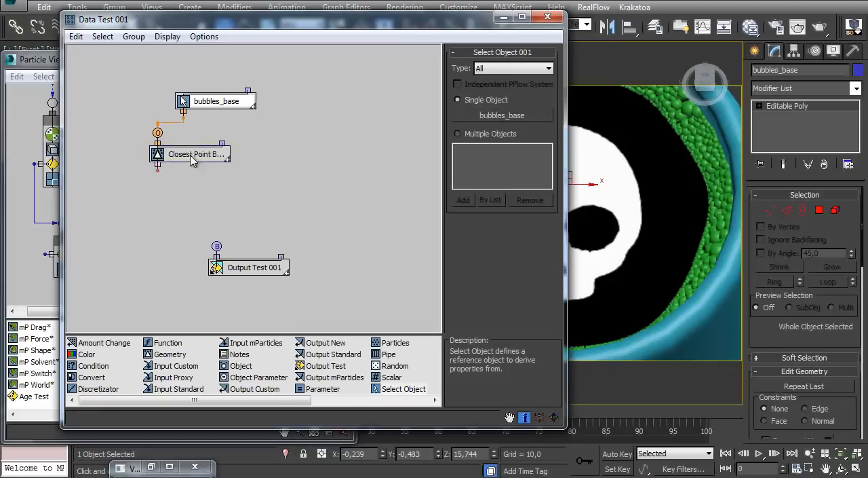
Add a second Geometry operator with its object property set to Point Color and place it above the Output Test
drag(172, 359, 248, 192)
click(502, 91)
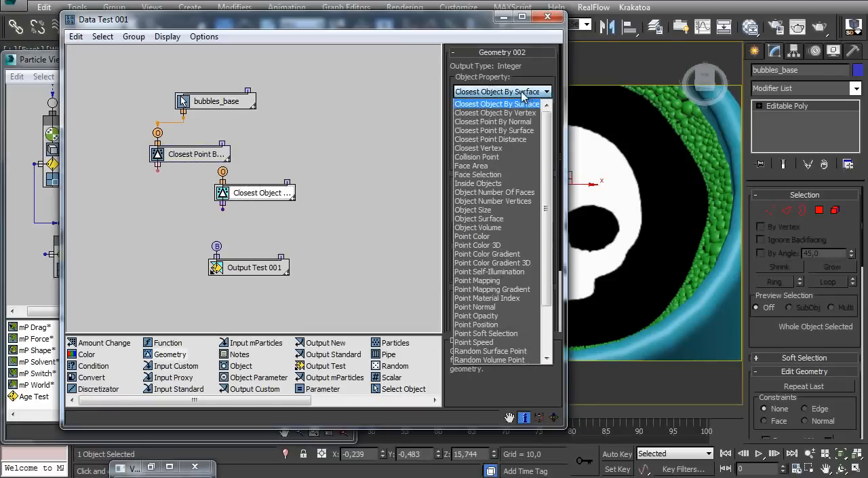
click(483, 236)
drag(268, 201, 167, 202)
Wire the closest point output and bubbles_base into the Point Color operator, spacing out the nodes for clear connections
drag(190, 157, 268, 148)
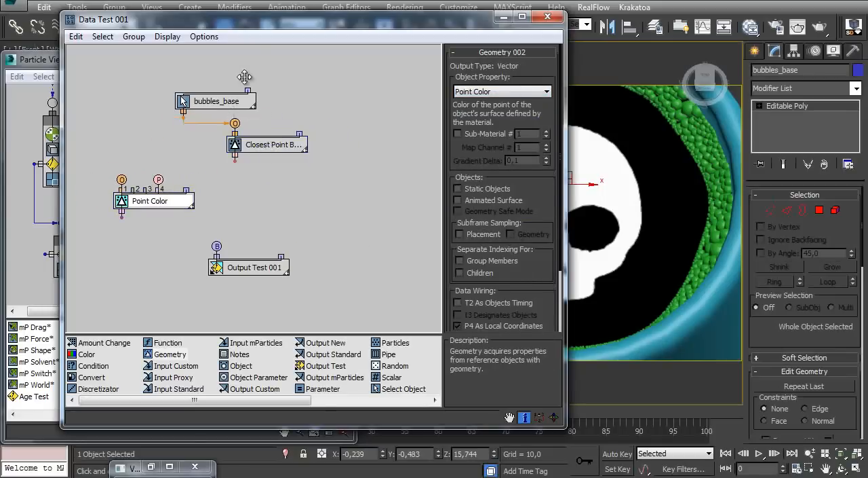
drag(219, 100, 239, 72)
drag(235, 161, 202, 188)
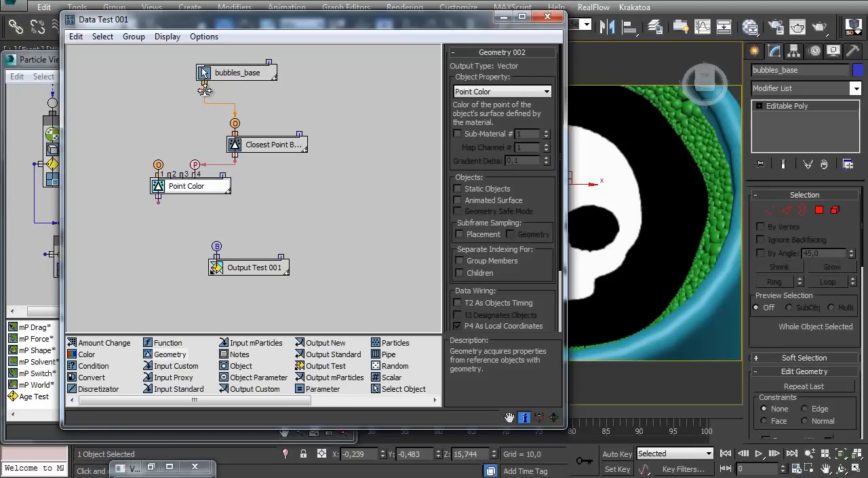
drag(158, 165, 158, 167)
drag(197, 186, 202, 196)
drag(248, 277, 248, 298)
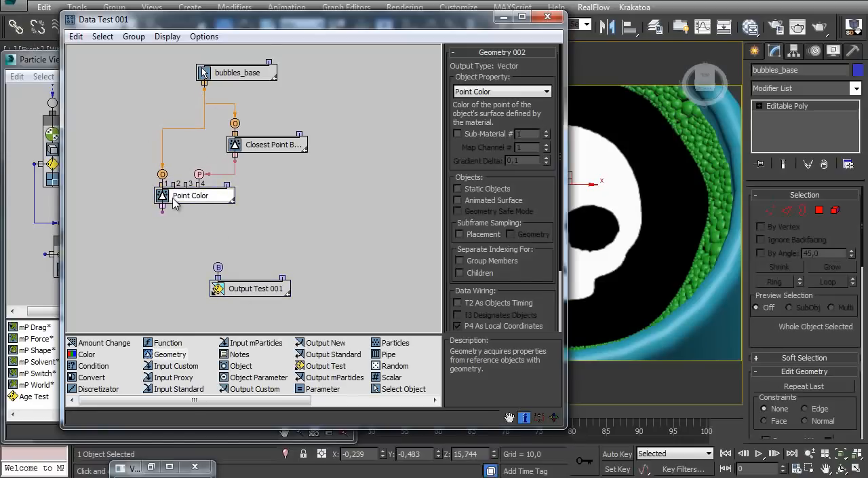
Add a Function operator with a single vector operand set to Length and feed it from the Point Color output
click(251, 289)
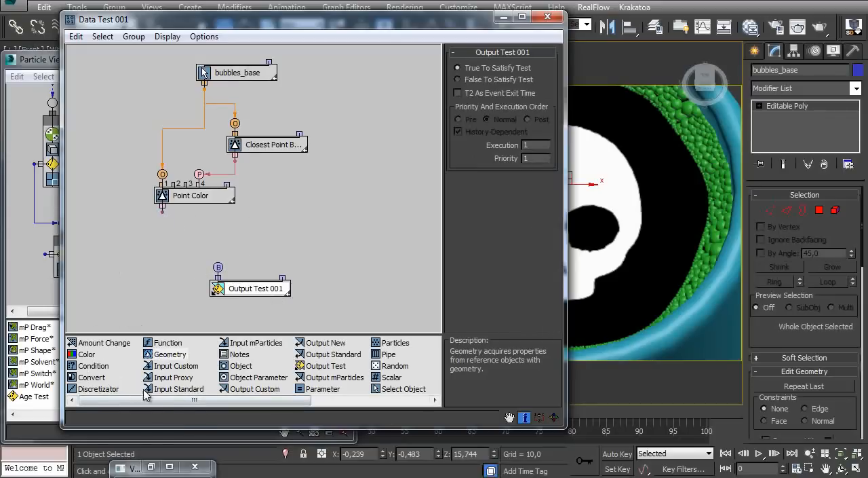
drag(161, 344, 202, 230)
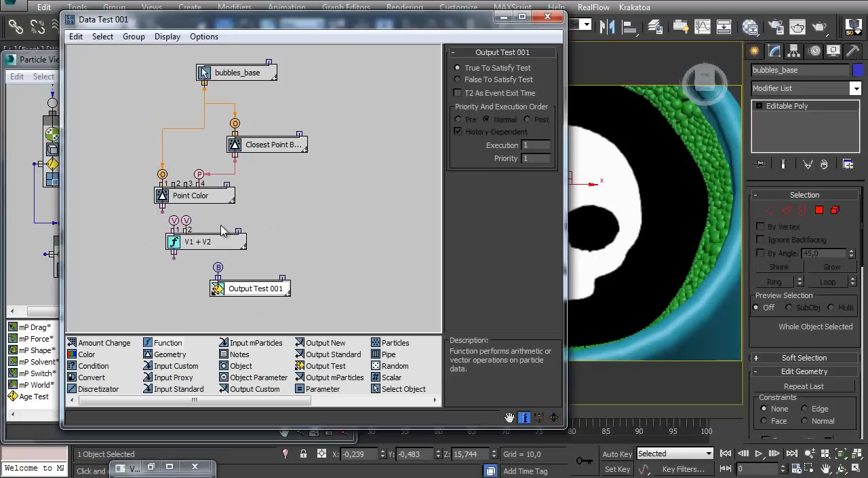
click(198, 246)
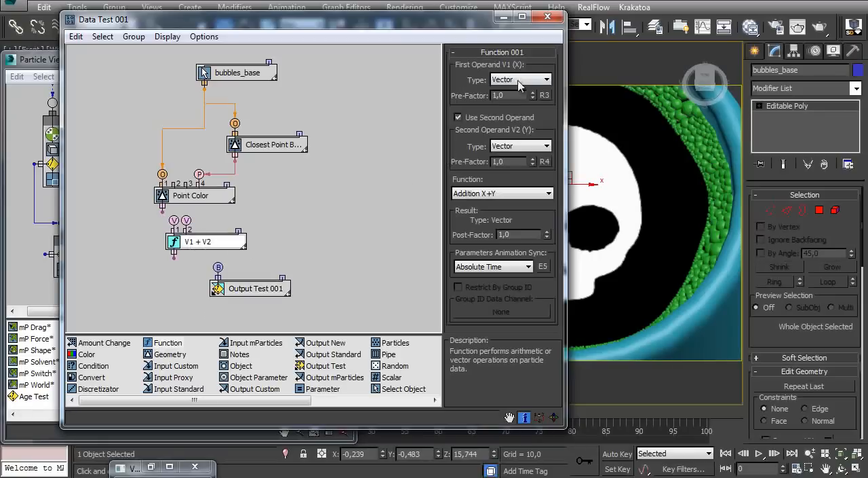
click(477, 119)
drag(251, 285, 250, 306)
drag(201, 244, 199, 253)
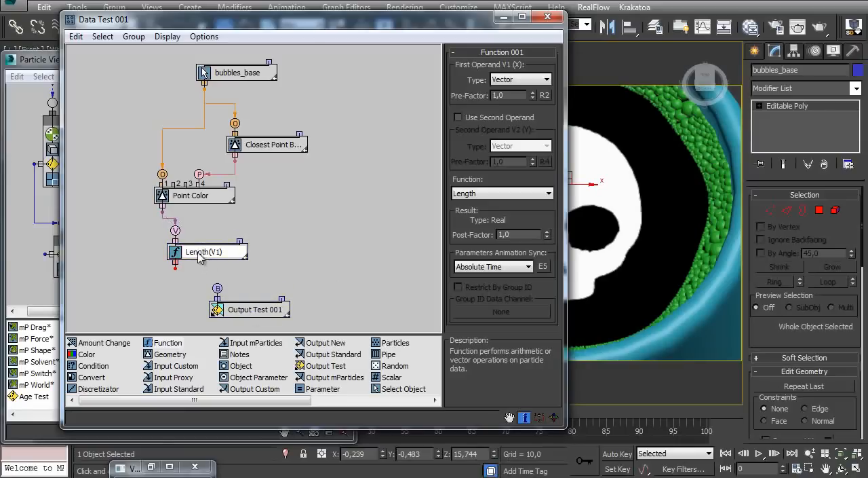
Add a Condition operator between the Length function and Output Test and wire the three together
click(200, 274)
click(199, 250)
drag(175, 268, 263, 331)
drag(236, 282, 257, 291)
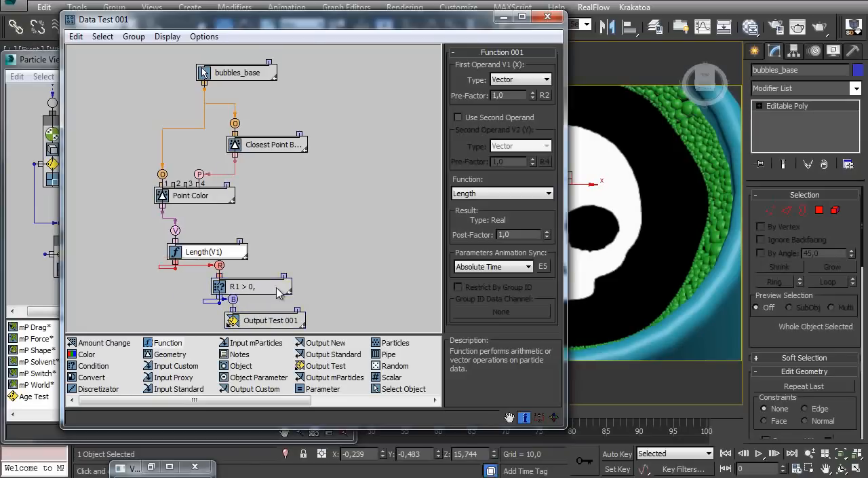
Rearrange the data flow nodes into a tidy top-to-bottom chain from bubbles_base to Output Test
drag(212, 251, 213, 232)
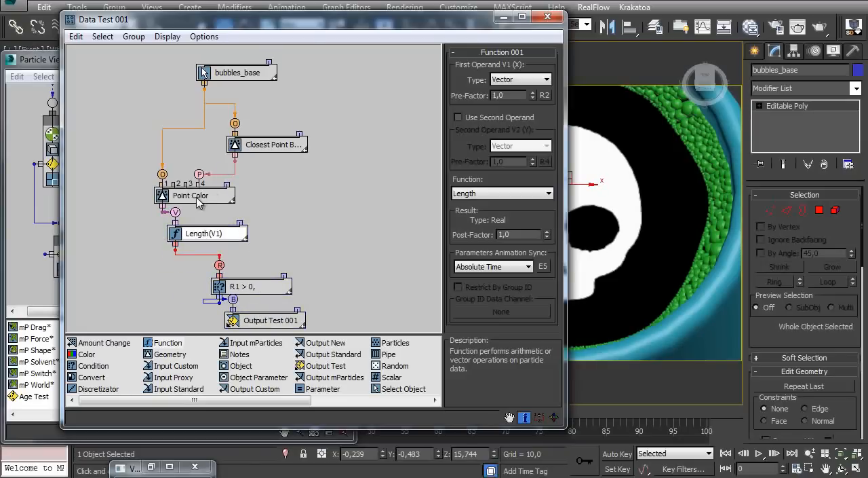
drag(198, 198, 180, 183)
drag(245, 148, 254, 133)
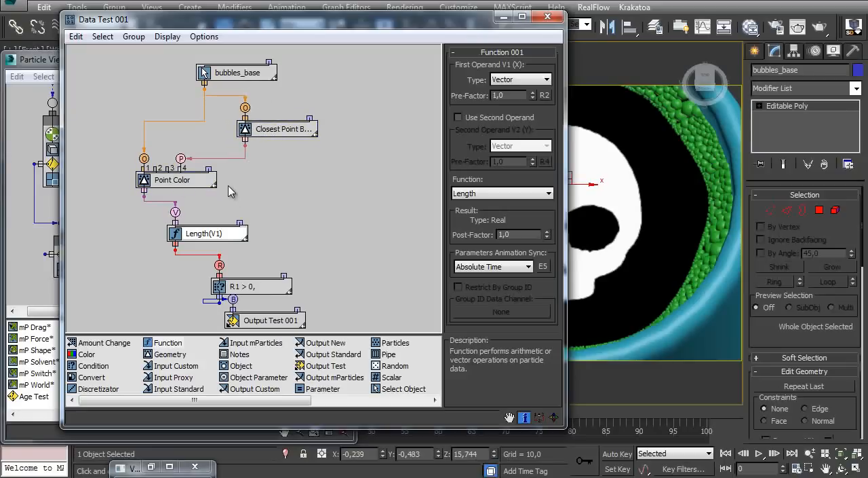
drag(212, 239, 209, 232)
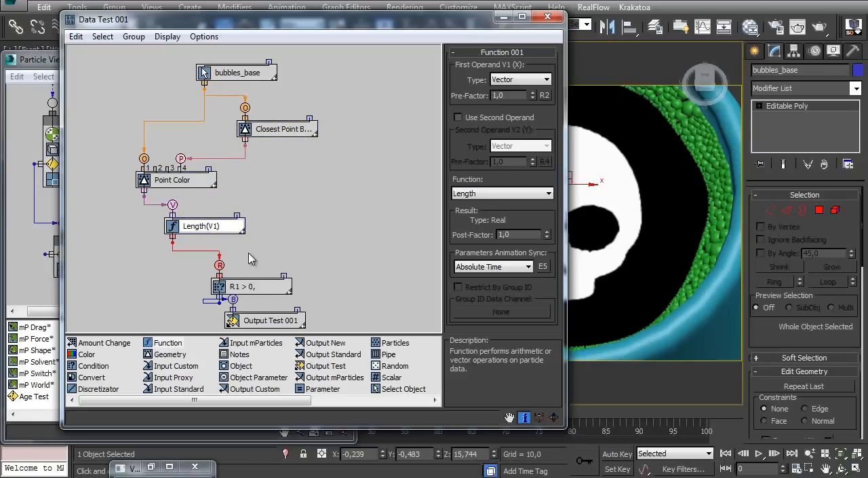
drag(257, 292, 224, 269)
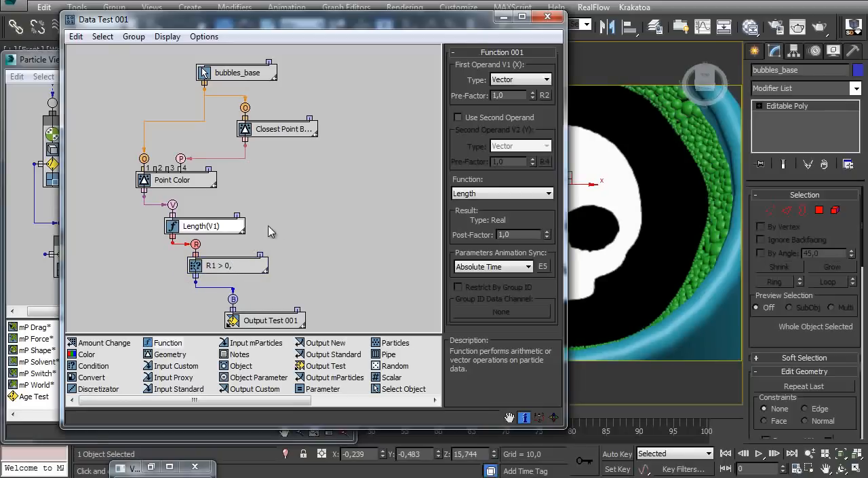
drag(251, 325, 243, 314)
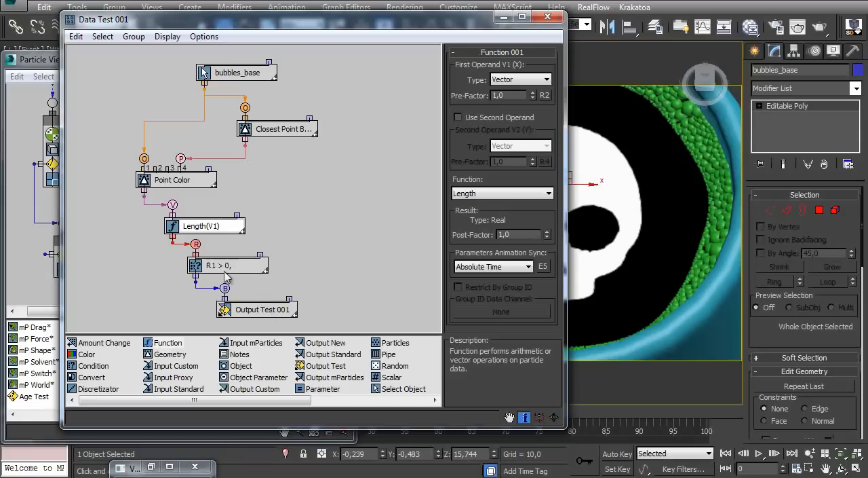
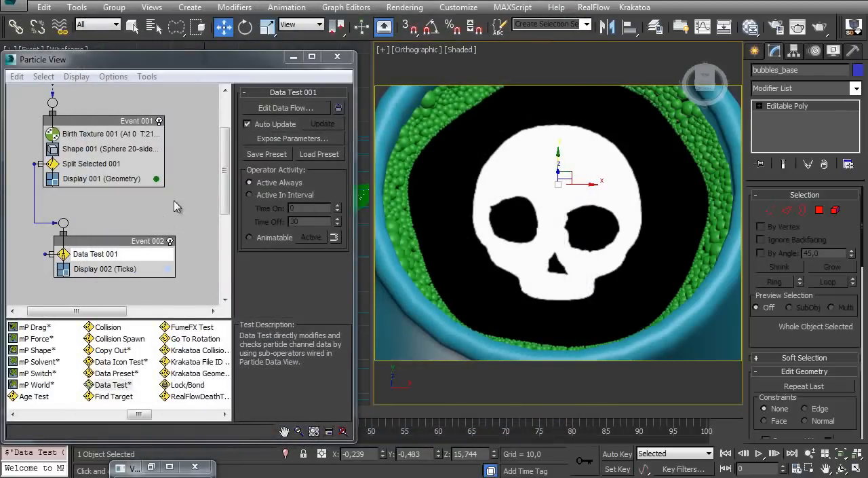
Turn on the particle flow source and add a Display operator as a new event below Event 002
scroll(152, 123, up, 2)
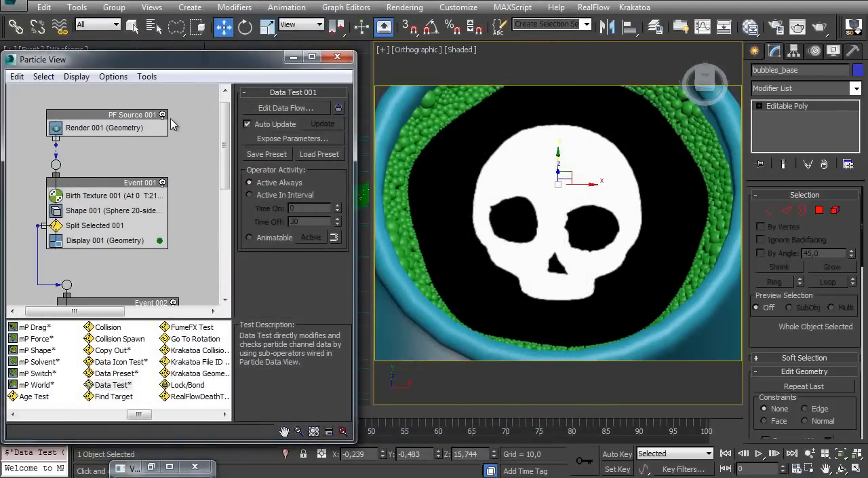
click(165, 119)
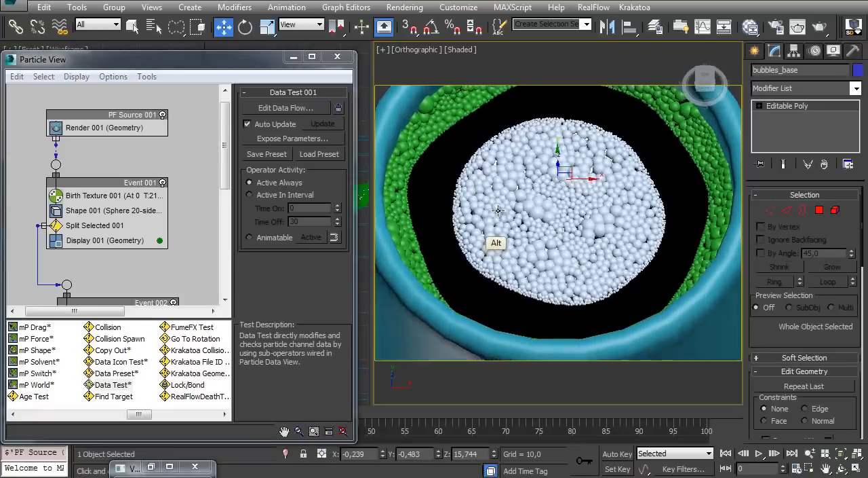
scroll(136, 204, down, 3)
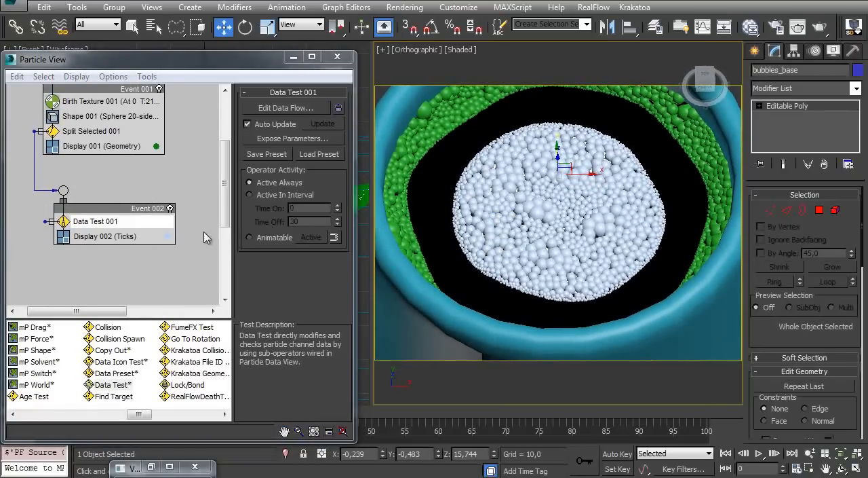
drag(140, 413, 200, 414)
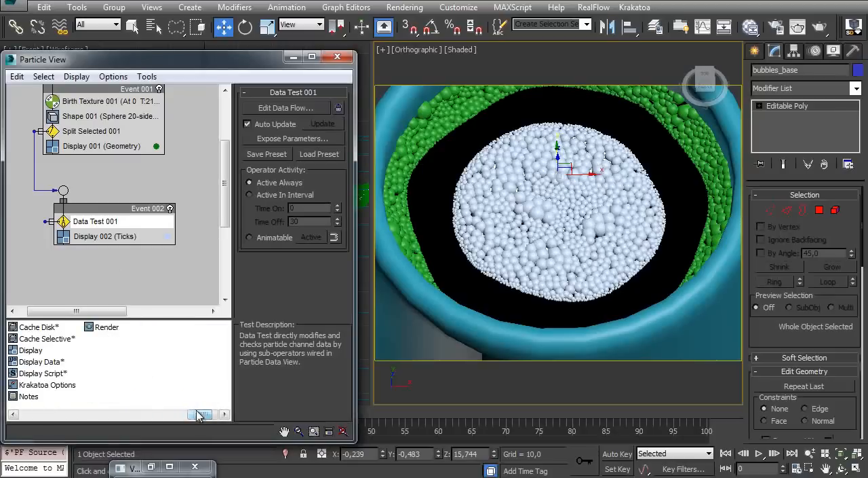
drag(106, 350, 93, 269)
middle_drag(91, 300, 107, 253)
drag(106, 240, 84, 252)
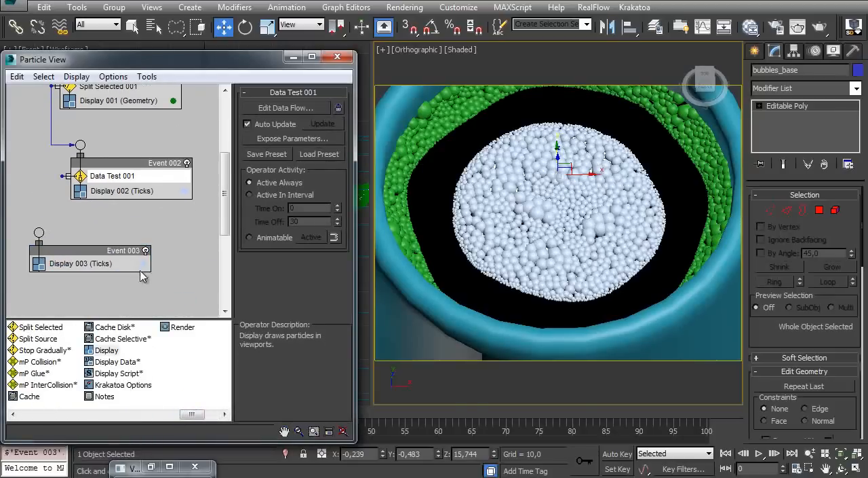
Set the new Display's color to red 255, green 0, blue 150 and wire Data Test 001 to its event
click(141, 264)
mouse_move(362, 74)
mouse_down()
mouse_move(364, 66)
mouse_move(388, 68)
mouse_up()
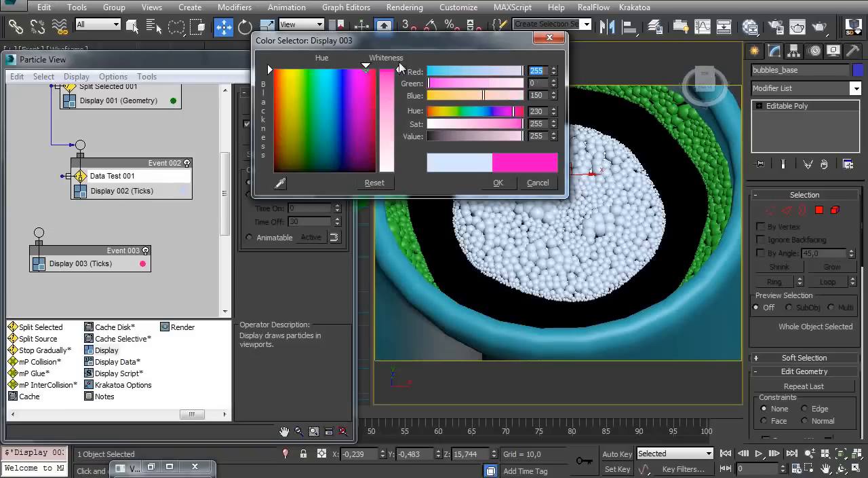
click(498, 183)
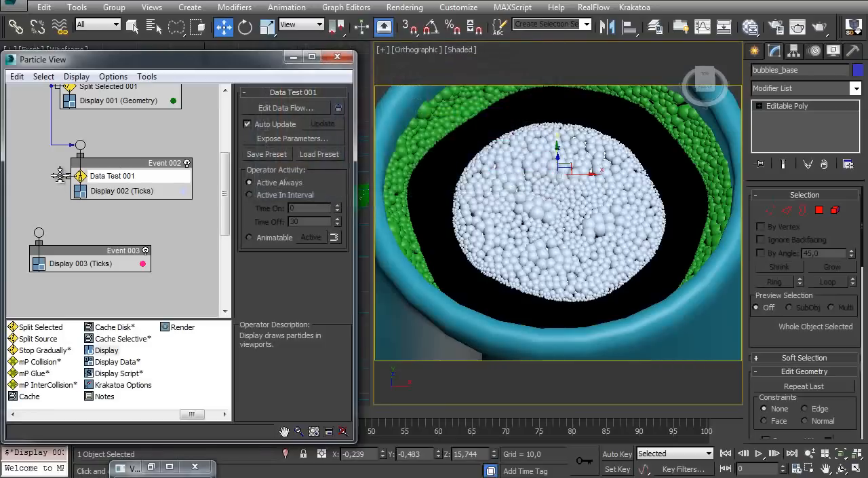
drag(44, 223, 39, 232)
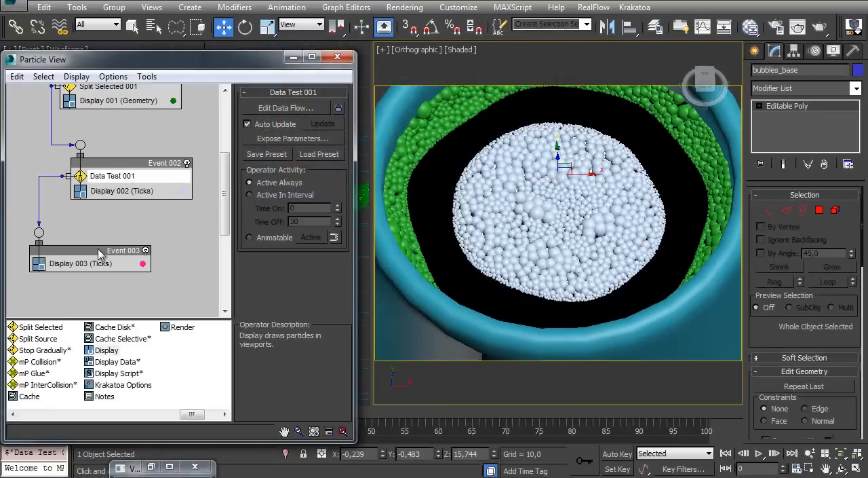
Set Display 003 to show its selected particles as Geometry and inspect the pink bubbles in the mug
scroll(102, 251, up, 5)
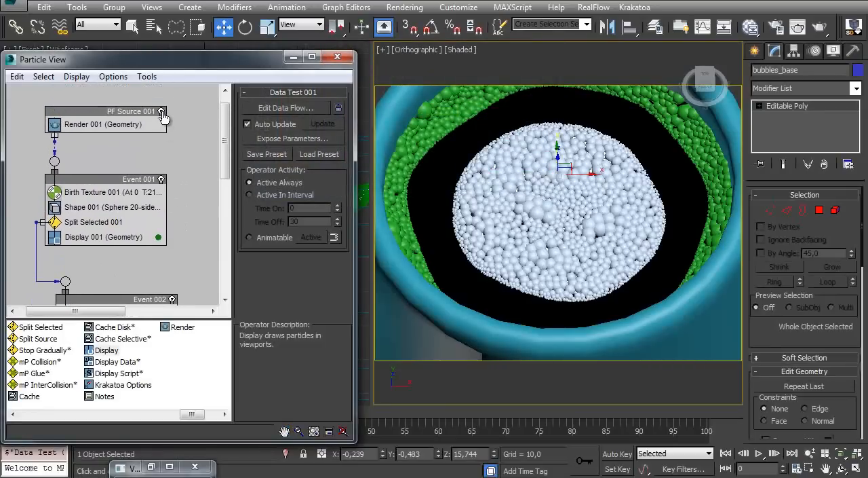
middle_drag(114, 211, 119, 106)
click(114, 295)
click(330, 115)
click(263, 214)
click(307, 163)
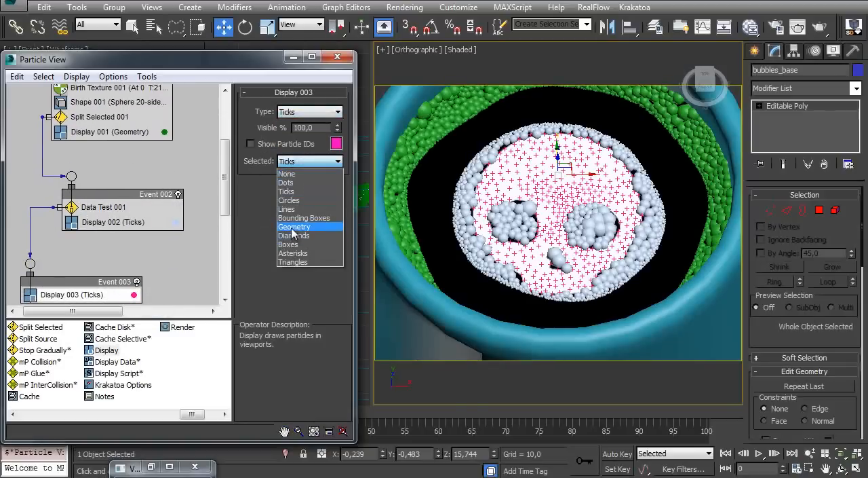
click(292, 228)
middle_drag(200, 177, 202, 186)
mouse_move(556, 207)
alt+middle_down()
mouse_move(559, 225)
mouse_move(548, 207)
mouse_move(555, 198)
mouse_move(558, 215)
mouse_move(564, 186)
mouse_move(568, 217)
mouse_move(562, 197)
alt+middle_up()
middle_drag(115, 197, 120, 176)
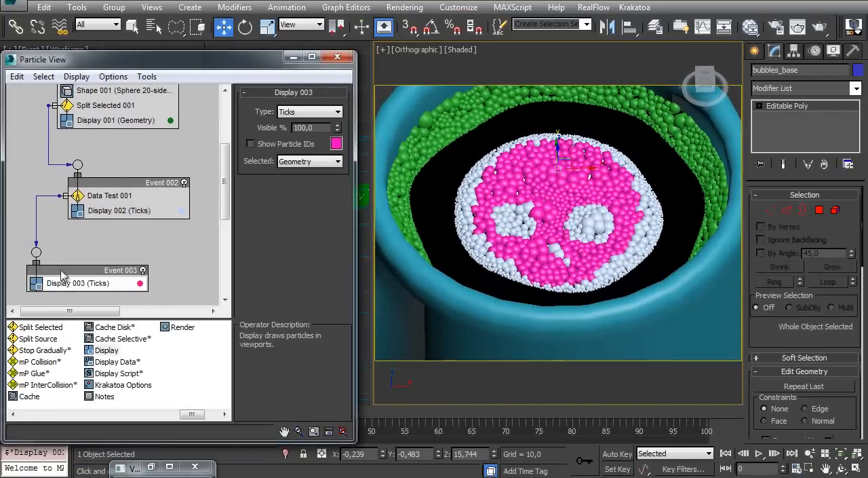
In Data Test 001's data flow, set Output Test 001 to False To Satisfy Test
click(63, 270)
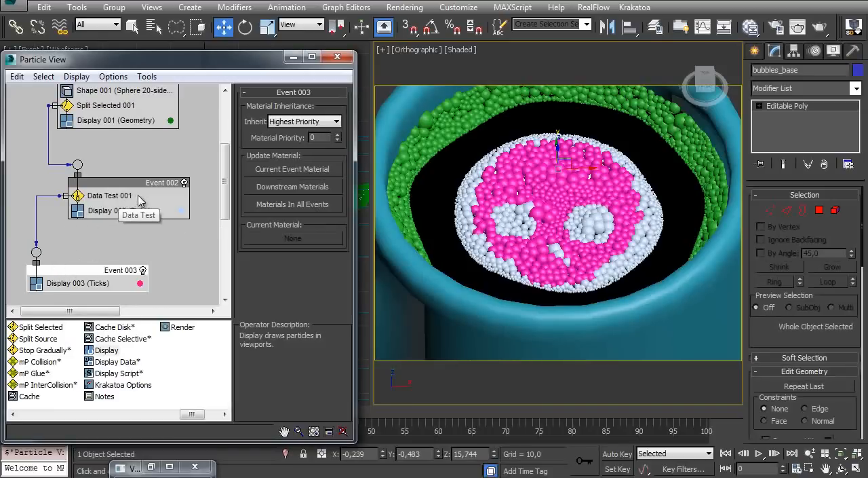
click(116, 196)
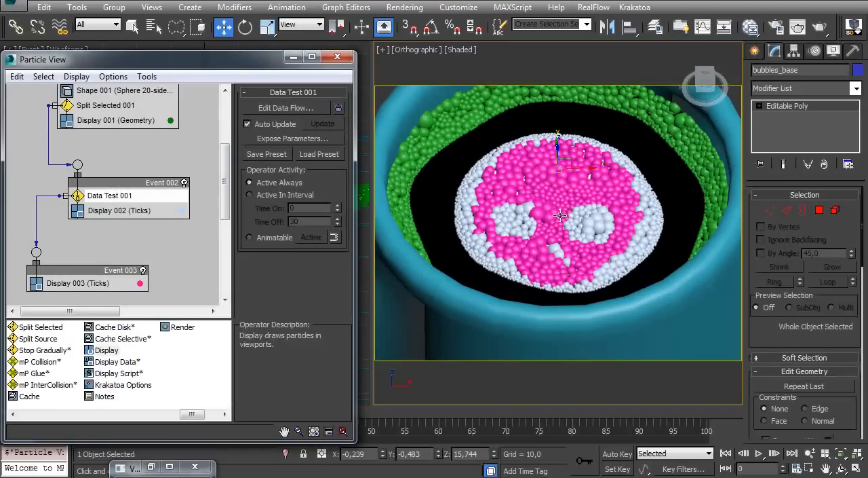
click(271, 108)
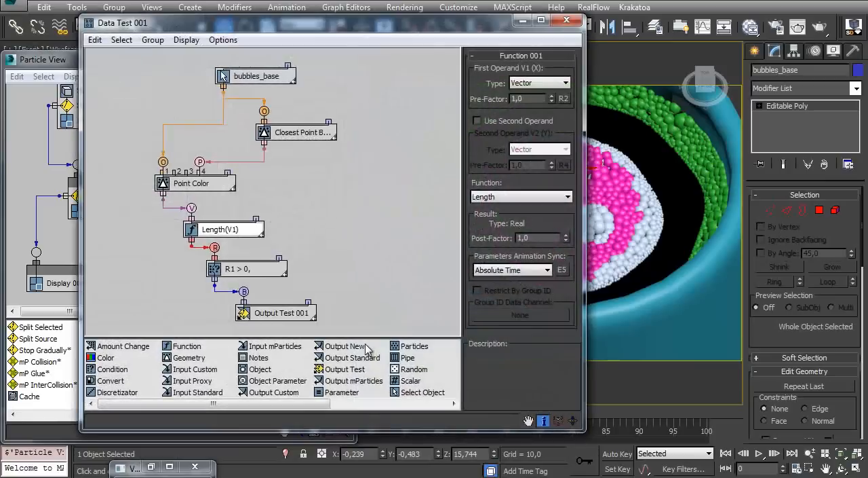
click(269, 313)
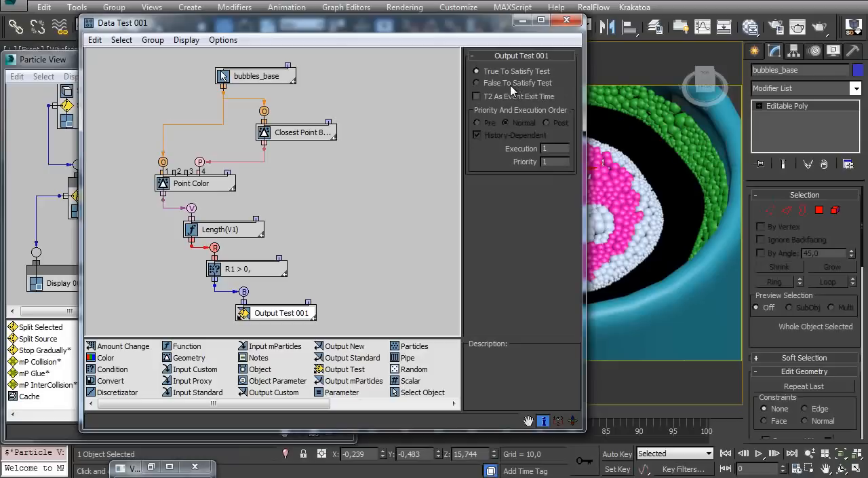
click(479, 83)
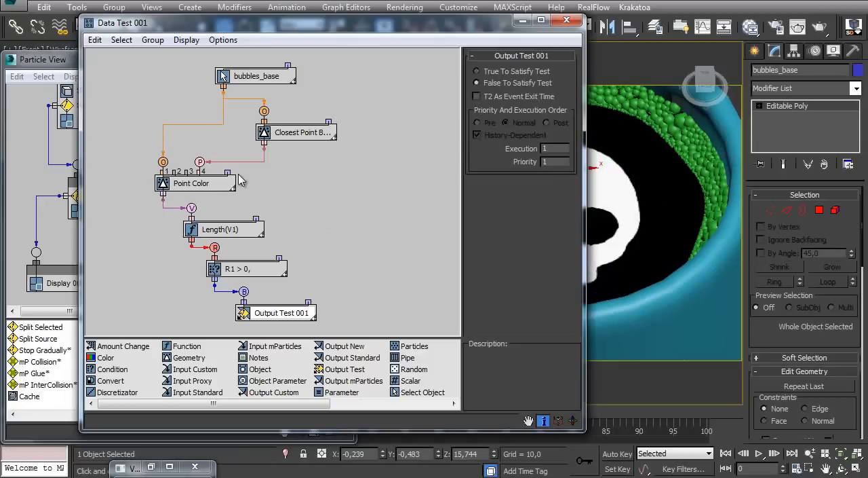
Rearrange the data flow nodes more compactly and close the Data Test 001 editor
drag(224, 234, 196, 203)
drag(248, 265, 195, 219)
drag(278, 320, 252, 232)
drag(258, 81, 169, 101)
drag(299, 133, 281, 138)
click(566, 20)
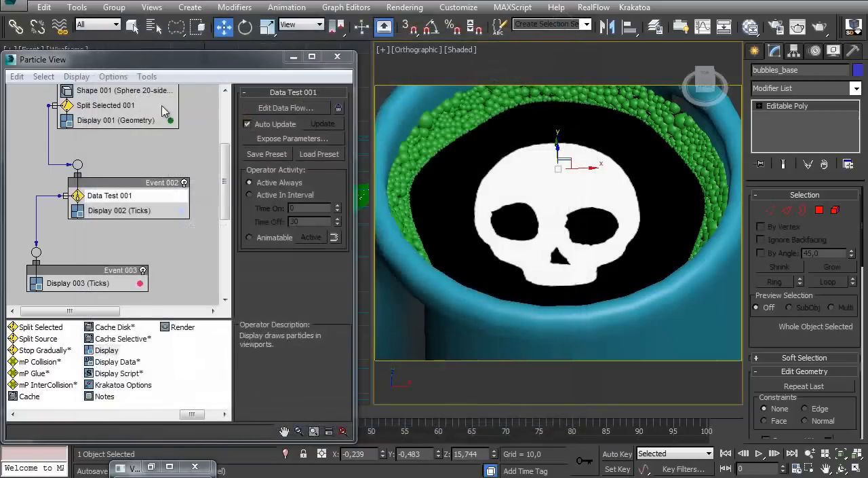
Swap the Display operators of Event 002 and Event 003 so the pink one follows Data Test 001
scroll(209, 161, up, 1)
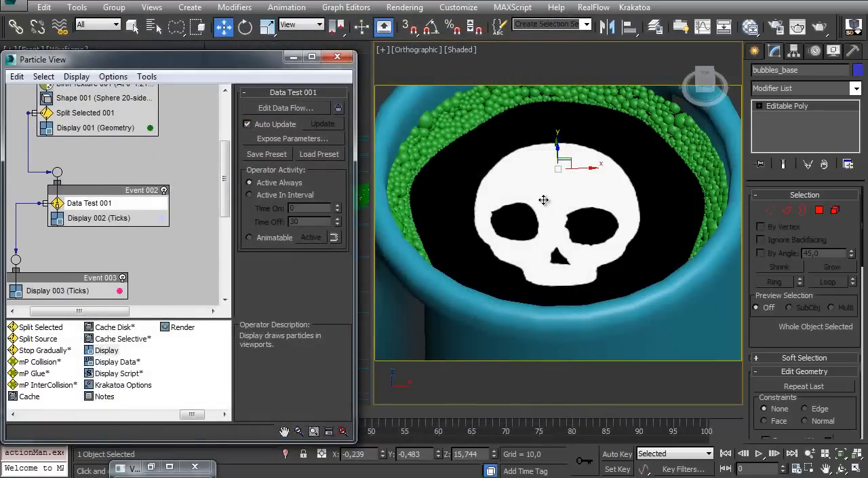
scroll(121, 163, up, 5)
click(161, 129)
scroll(121, 204, down, 4)
mouse_move(531, 181)
ctrl+alt+middle_down()
mouse_move(508, 217)
mouse_move(475, 226)
mouse_move(537, 186)
mouse_move(473, 216)
mouse_move(528, 194)
ctrl+alt+middle_up()
drag(75, 280, 99, 274)
Turn the particle flow source back on and inspect the recolored skull bubbles from above the mug
scroll(170, 177, up, 5)
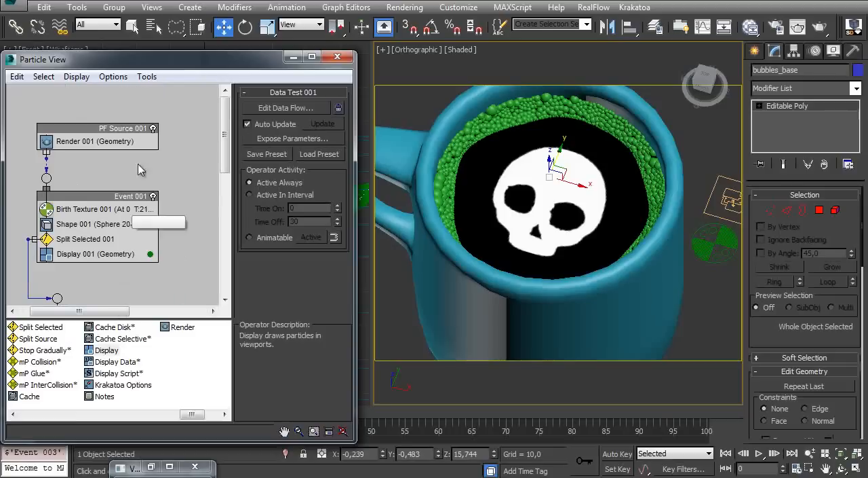
click(153, 128)
click(152, 128)
scroll(155, 169, down, 5)
alt+middle_drag(435, 239, 494, 179)
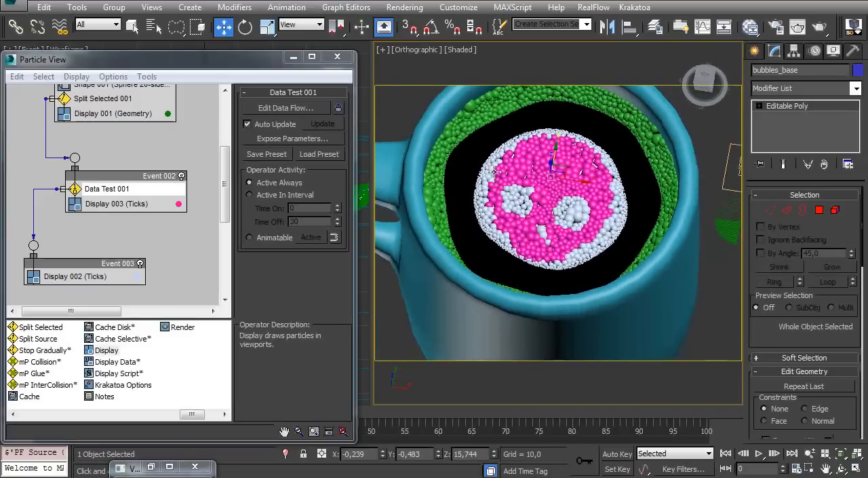
ctrl+alt+middle_drag(516, 234, 540, 173)
Add a Split Amount test at 50% above the Display operator in Event 003
middle_drag(113, 244, 119, 198)
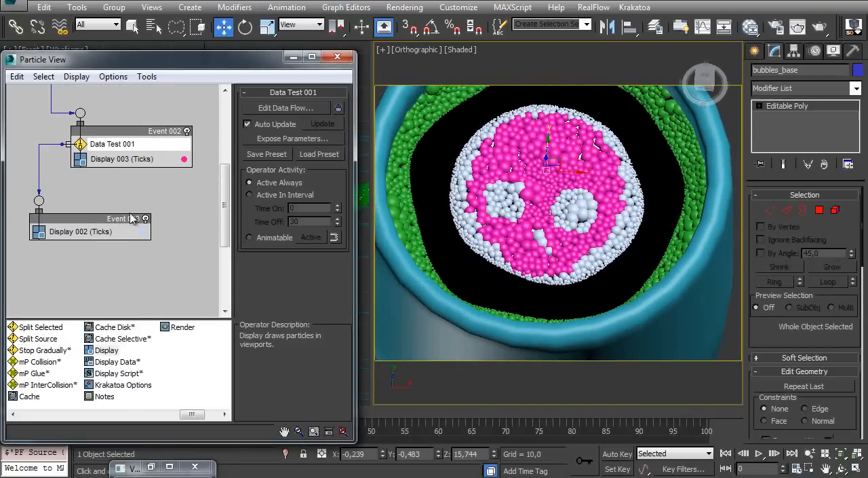
drag(192, 414, 169, 419)
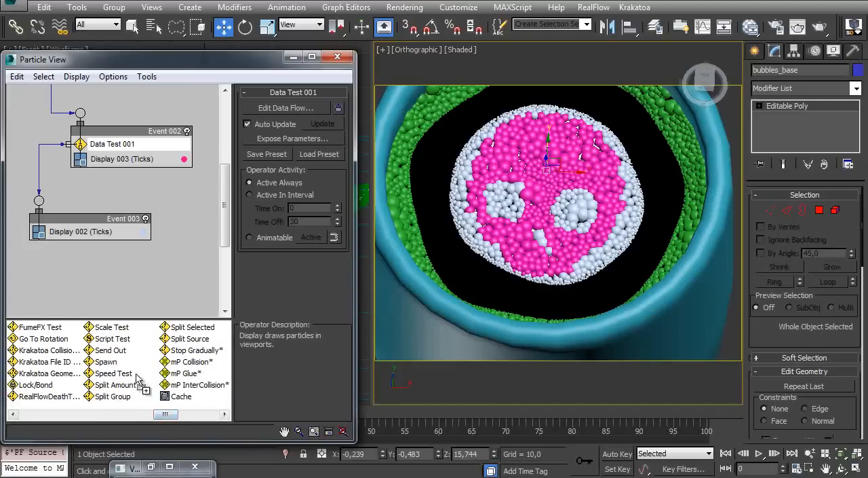
click(123, 397)
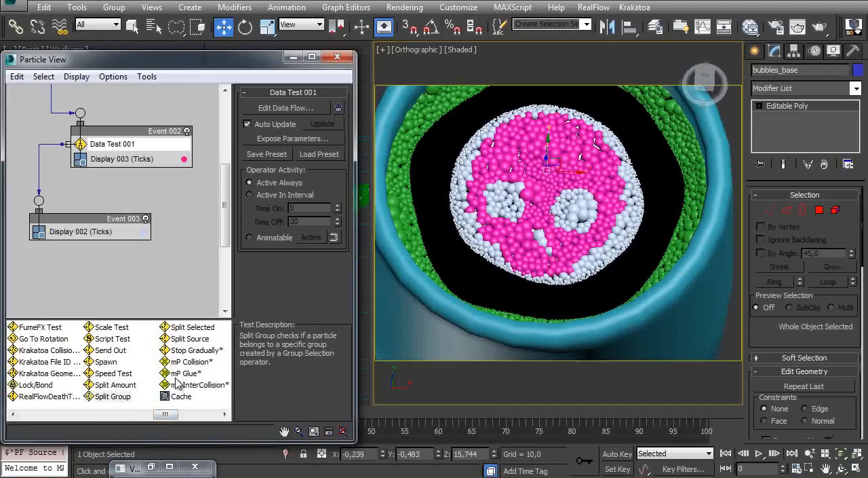
drag(116, 385, 114, 222)
middle_drag(127, 232, 127, 190)
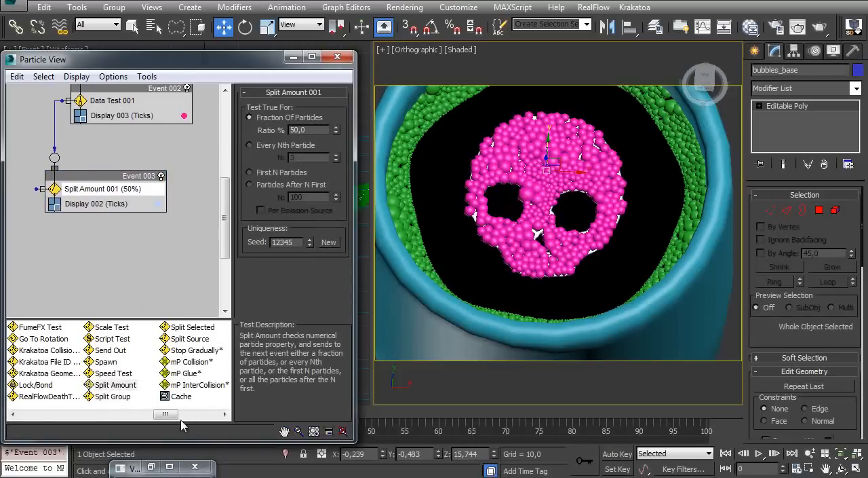
Add a Display operator as a new event, wire Split Amount 001 to it, and show its selected particles as Geometry
drag(170, 415, 199, 419)
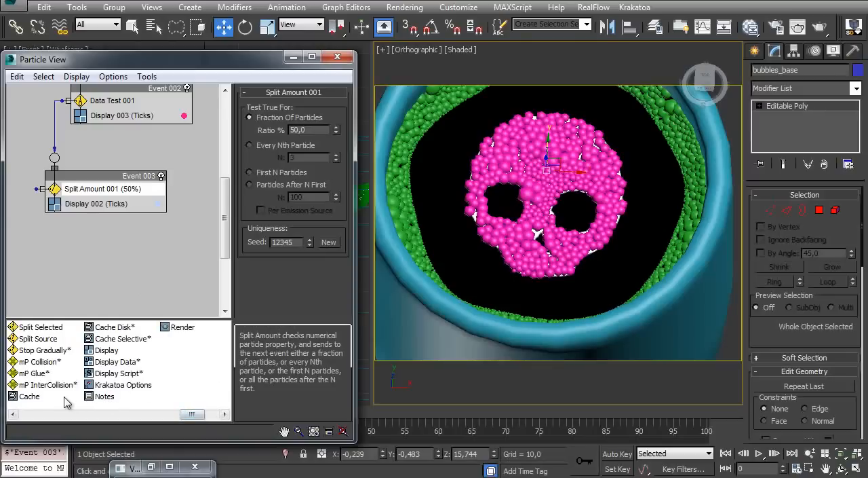
drag(106, 350, 64, 263)
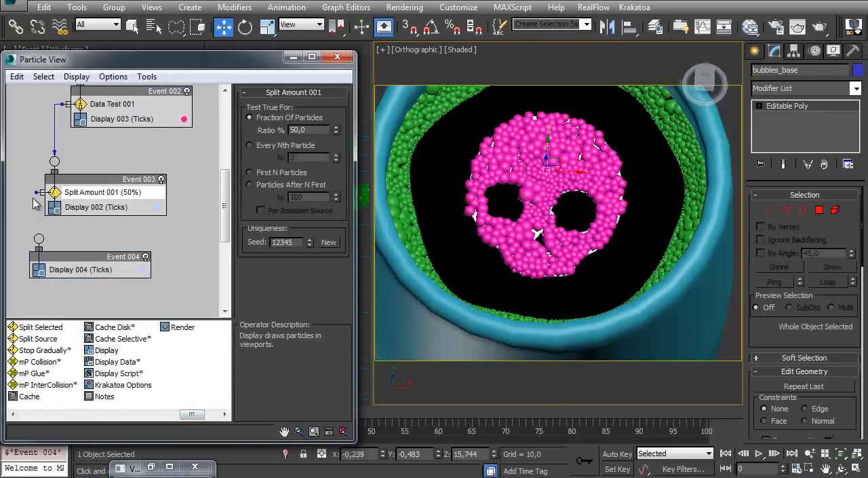
drag(35, 226, 38, 239)
drag(81, 258, 89, 283)
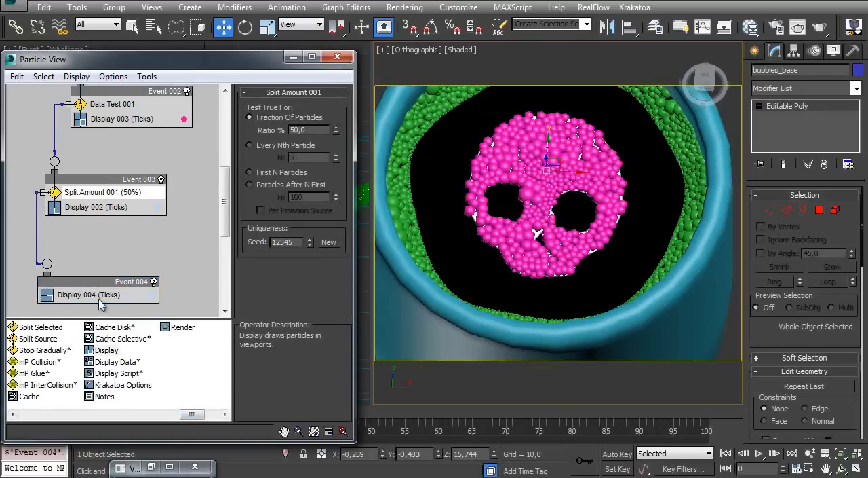
click(99, 296)
click(298, 162)
click(303, 230)
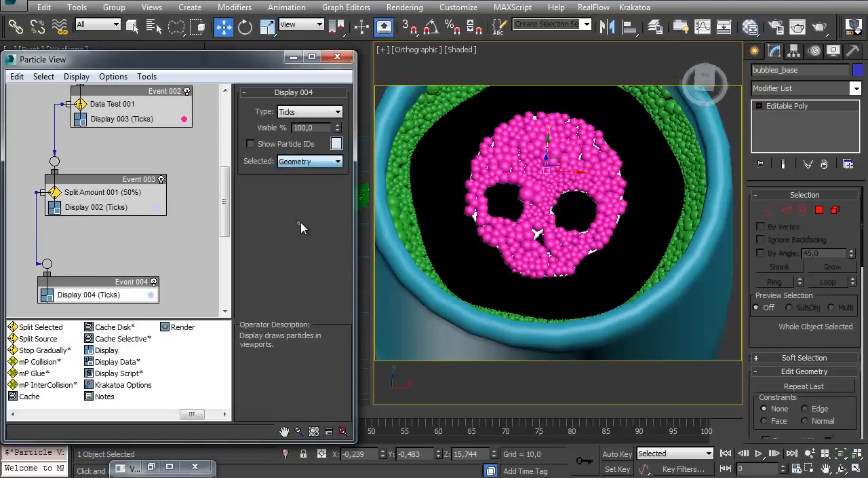
Create a Gravity space warp with an icon size of about 12.7 beside the mug
click(755, 52)
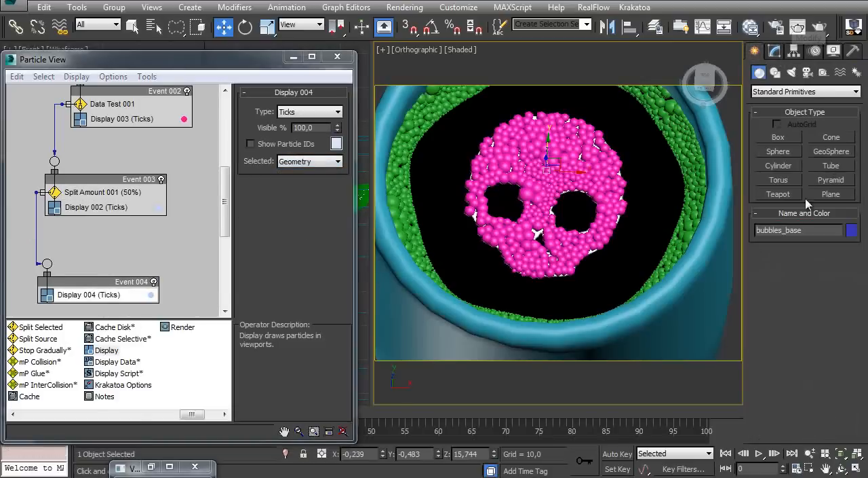
click(840, 72)
click(780, 92)
click(777, 100)
click(778, 181)
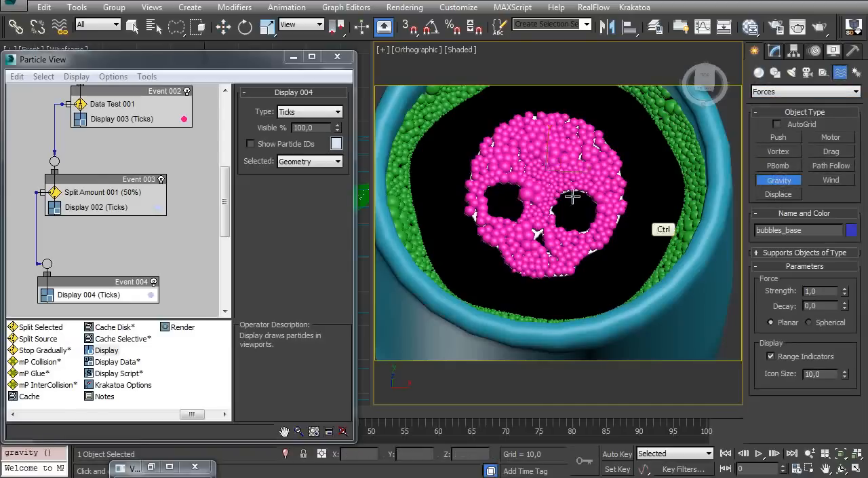
scroll(632, 197, down, 5)
drag(667, 246, 686, 281)
alt+middle_drag(674, 277, 666, 259)
Add a Force operator to Event 004 above its Display and assign the Gravity001 space warp to it
drag(198, 423, 68, 421)
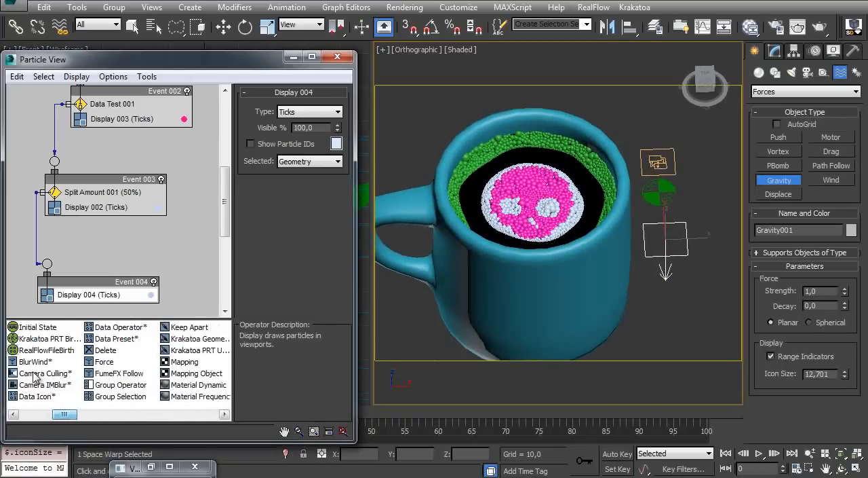
drag(107, 364, 98, 296)
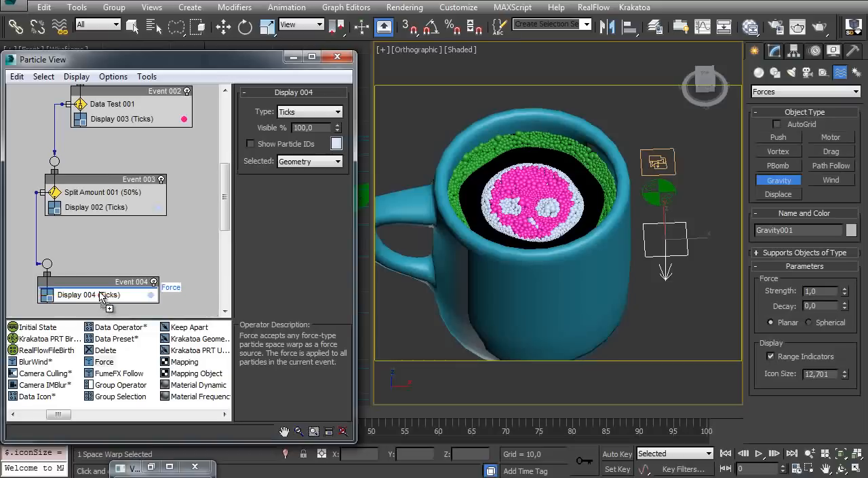
click(255, 172)
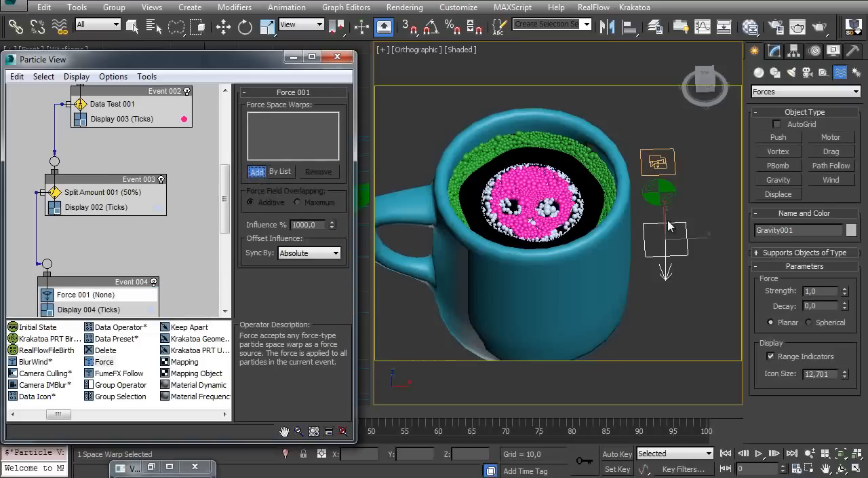
click(667, 227)
Move Particle View clear of the timeline and scrub the animation to check the bubbles affected by gravity
ctrl+alt+middle_drag(460, 221, 451, 200)
drag(194, 63, 200, 15)
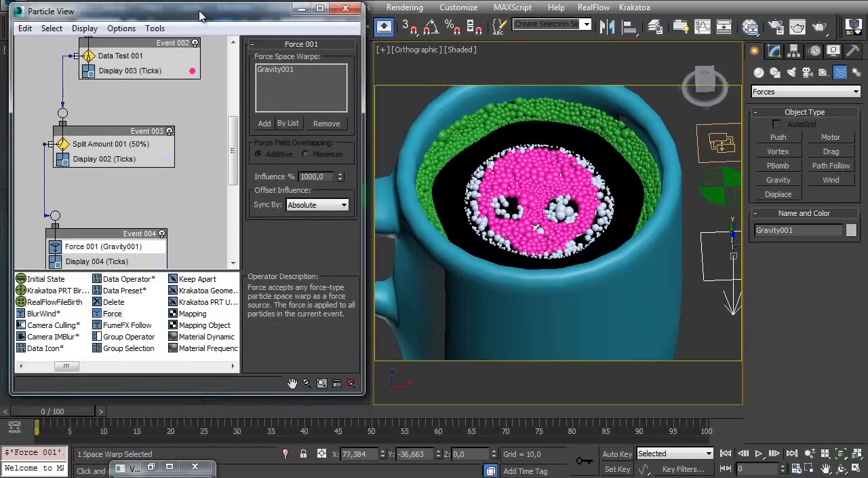
middle_drag(388, 272, 357, 292)
drag(66, 417, 17, 420)
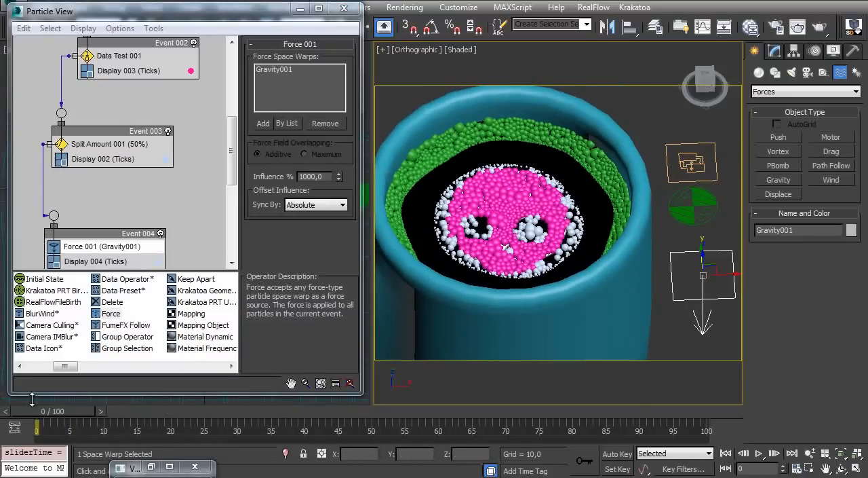
Refresh the particle flow by switching PF Source 001 off and on, and check the falling bubbles in a wireframe view
scroll(127, 217, up, 6)
click(156, 81)
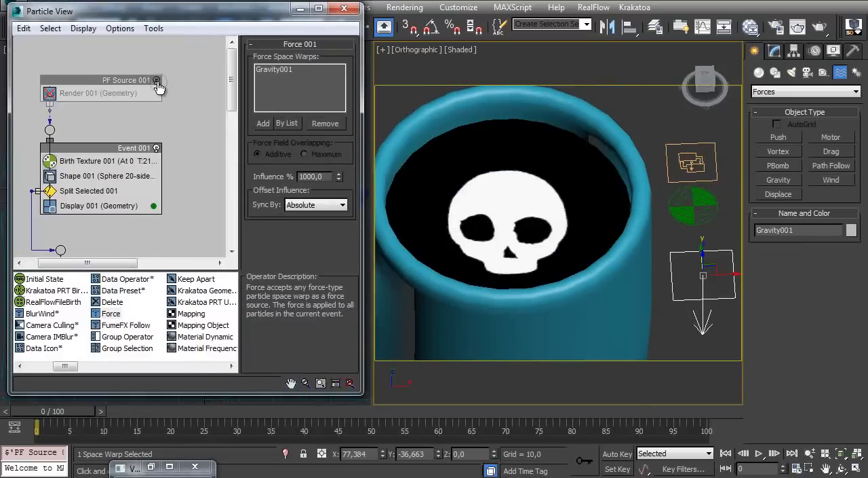
click(156, 80)
scroll(126, 201, down, 8)
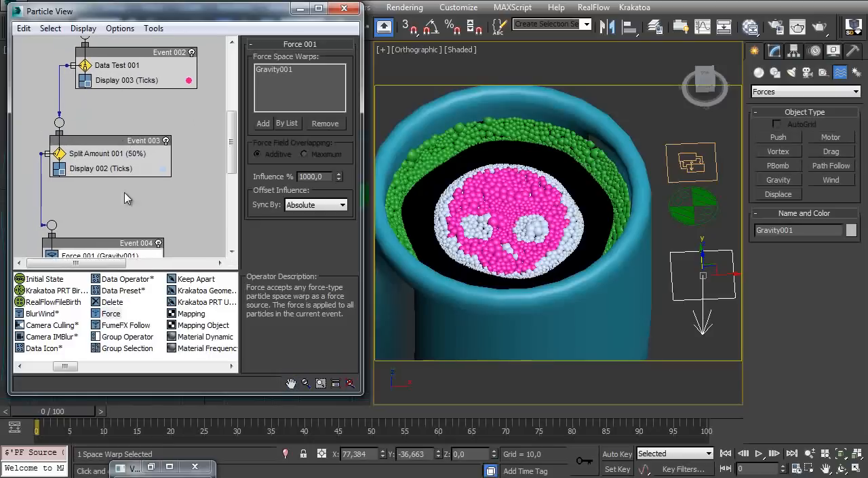
mouse_move(74, 421)
mouse_down()
mouse_move(86, 412)
mouse_move(60, 414)
mouse_up()
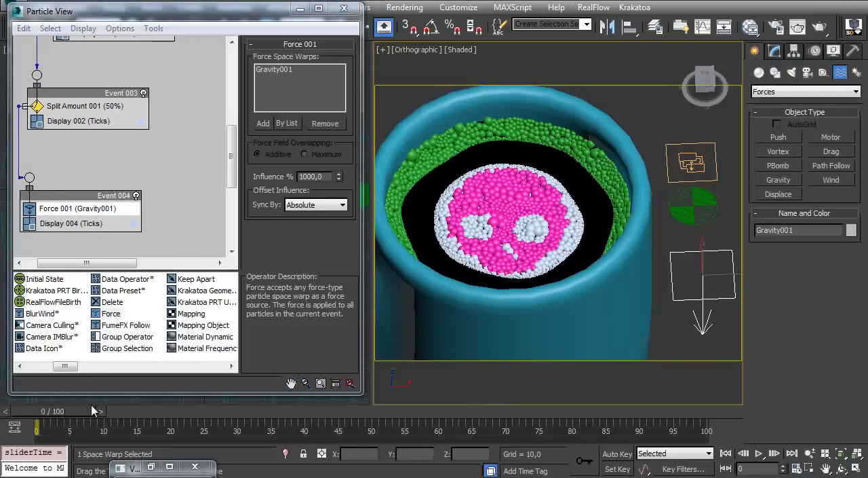
key(F3)
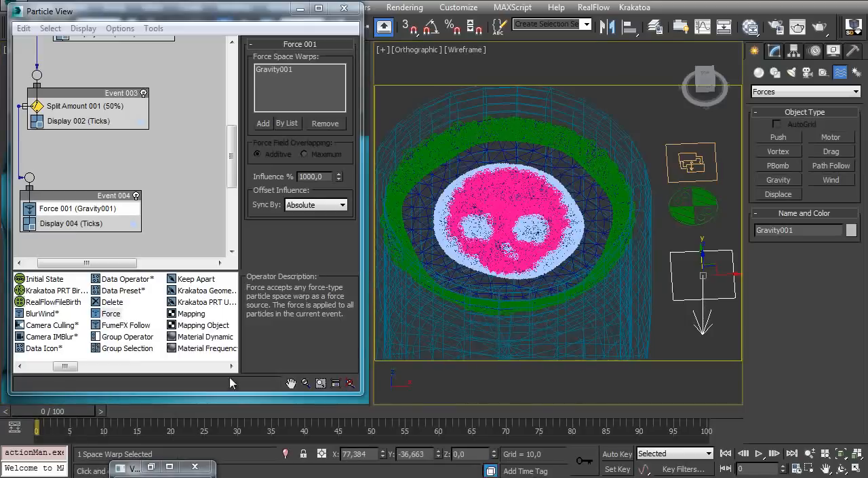
drag(87, 413, 70, 398)
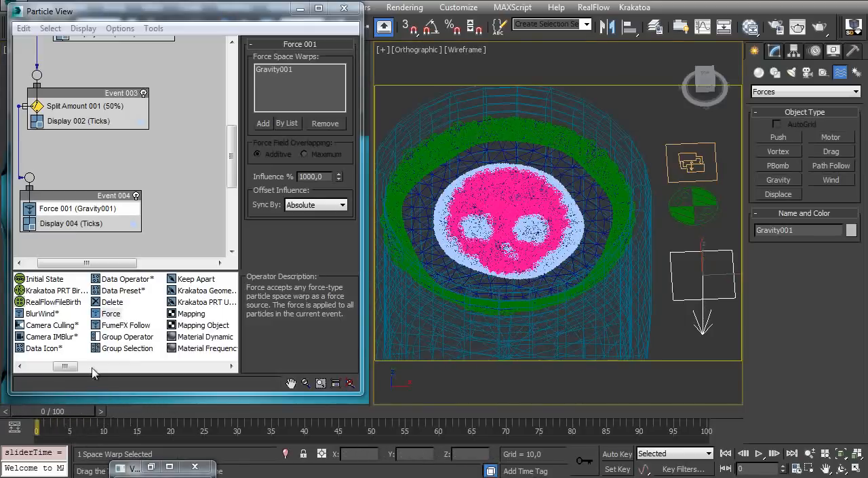
Try an Influence of 10% on Force 001 and scrub the first frames in a closer shaded view
click(86, 225)
click(108, 208)
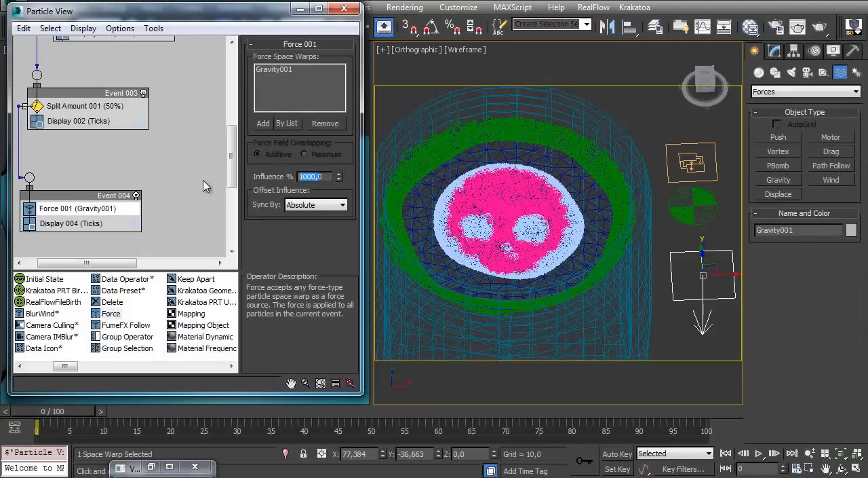
text(10)
key(Return)
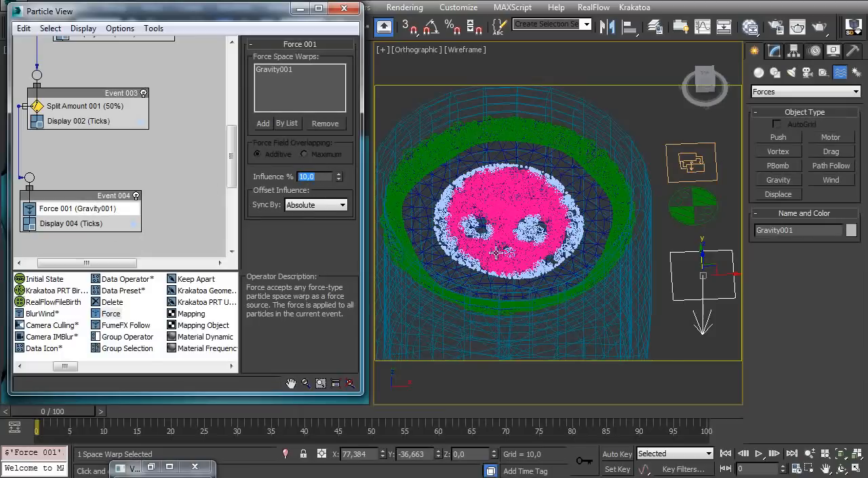
middle_click(574, 265)
key(F3)
mouse_move(538, 259)
middle_down()
mouse_move(565, 259)
mouse_move(540, 235)
middle_up()
drag(77, 414, 31, 412)
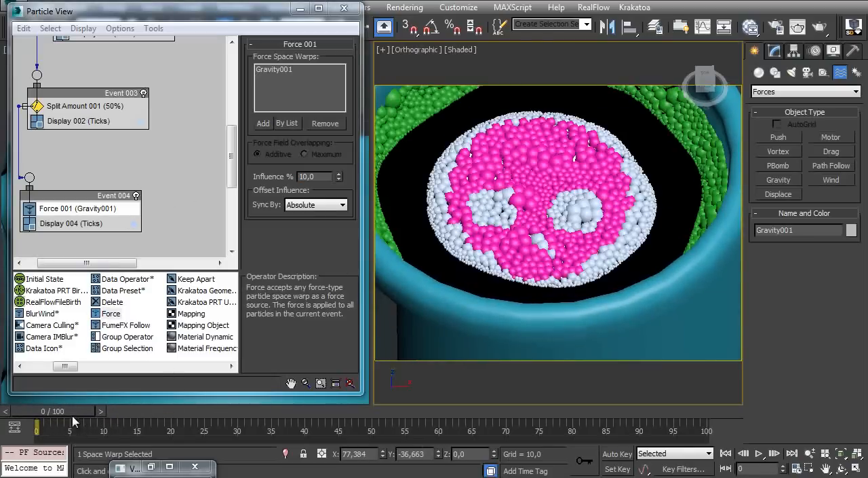
drag(83, 413, 42, 420)
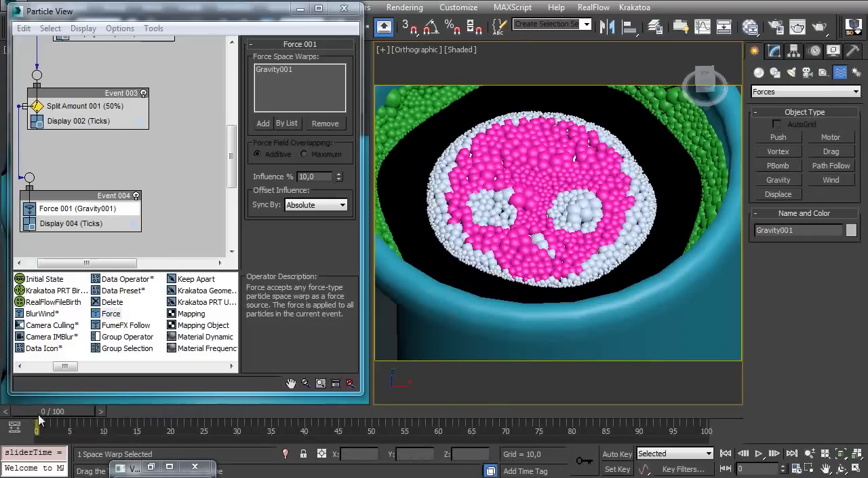
Try an Influence of 5% on Force 001 and scrub the timeline to judge the fall speed
double_click(313, 175)
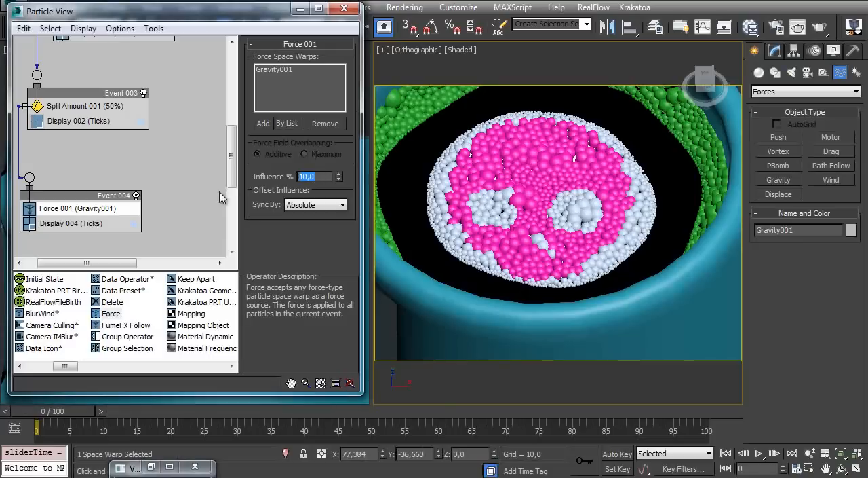
text(5)
key(Return)
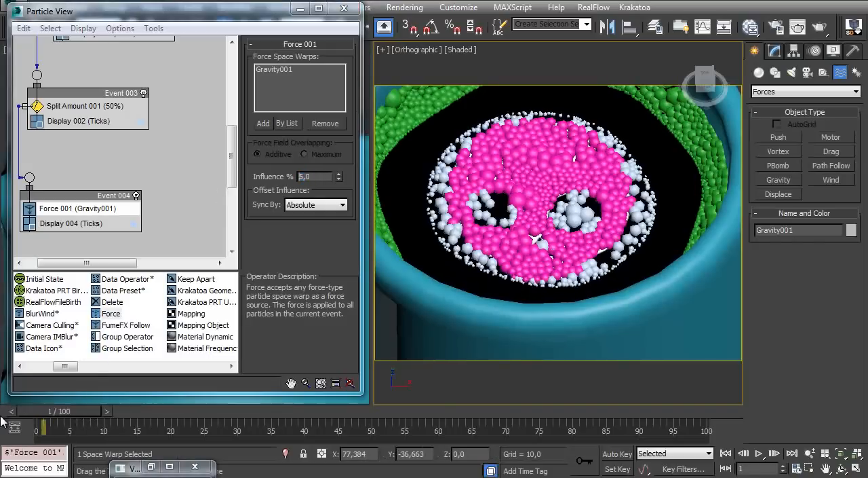
drag(76, 416, 188, 400)
right_click(188, 400)
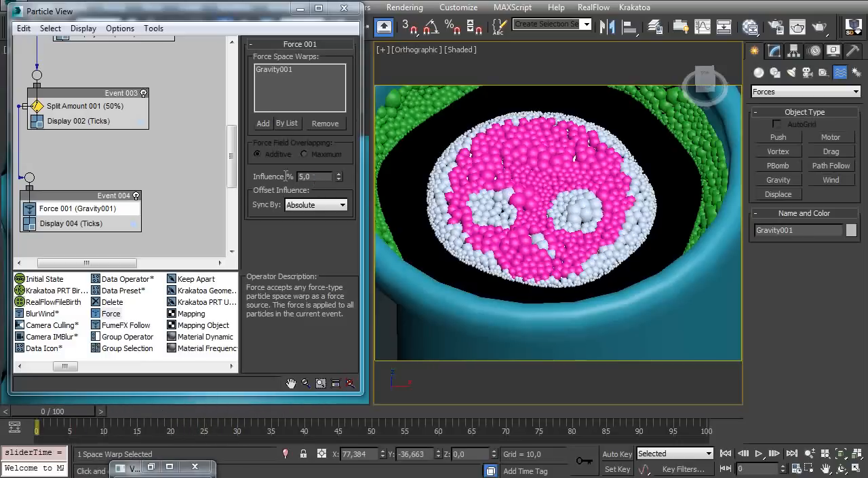
Set Force 001's Influence to 3% and scrub the first frames to check the fall
drag(315, 180, 236, 188)
text(3)
key(Return)
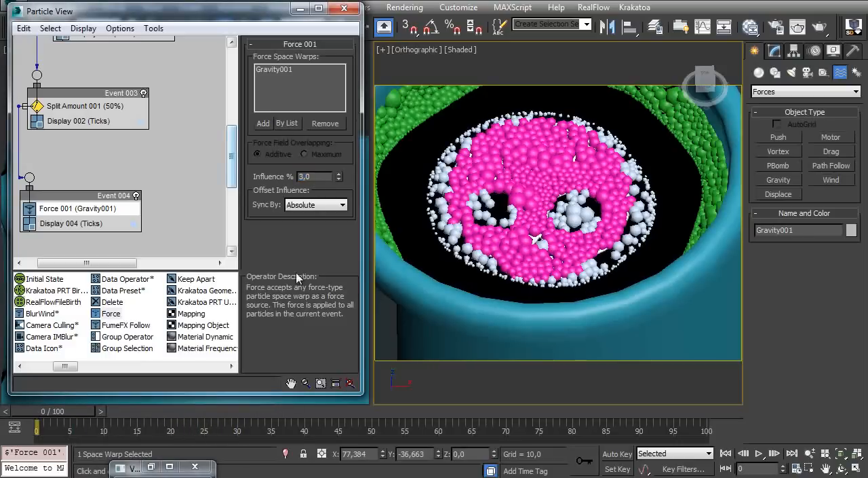
drag(66, 413, 1, 426)
Make room above Event 004 and delete the wire linking Split Amount 001 to it
middle_drag(109, 169, 169, 85)
drag(96, 206, 101, 222)
middle_drag(126, 224, 139, 135)
drag(108, 134, 106, 210)
click(67, 89)
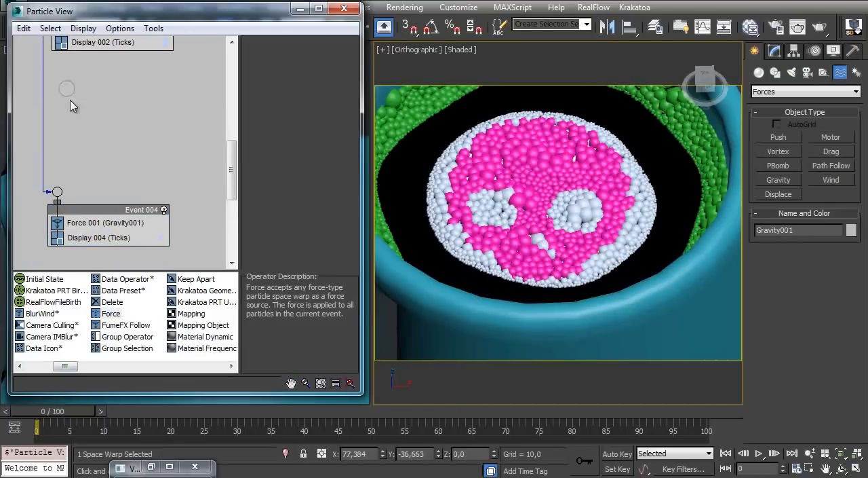
drag(57, 114, 26, 147)
middle_drag(65, 121, 107, 112)
key(Delete)
Add an Age Test as a new event between Event 003 and Event 004, and wire Split Amount 001 to it
click(52, 366)
drag(61, 367, 143, 367)
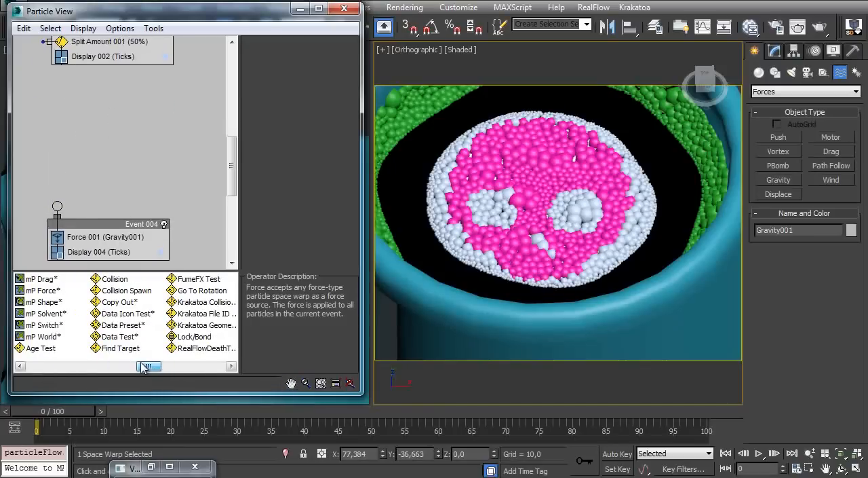
drag(40, 348, 91, 108)
middle_drag(91, 109, 88, 185)
drag(43, 118, 89, 193)
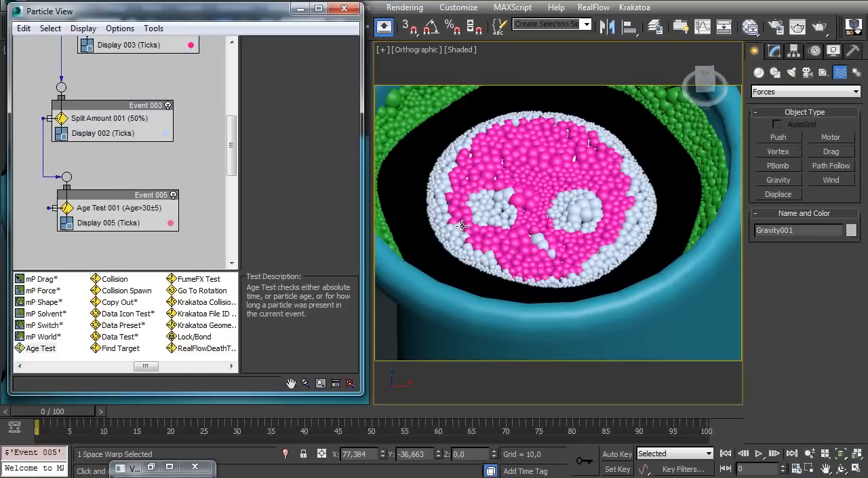
Give Age Test 001 a test value of 50 with a variation of 50, and wire it to Event 004
click(103, 209)
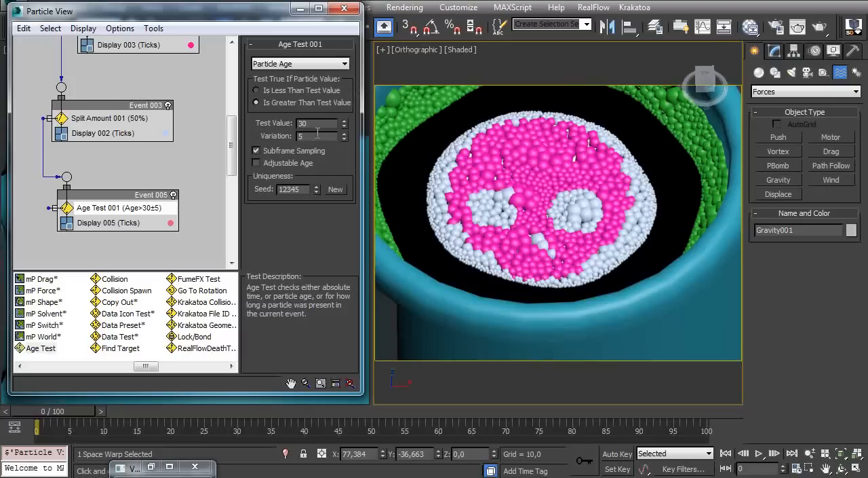
drag(320, 124, 266, 130)
scroll(119, 136, down, 3)
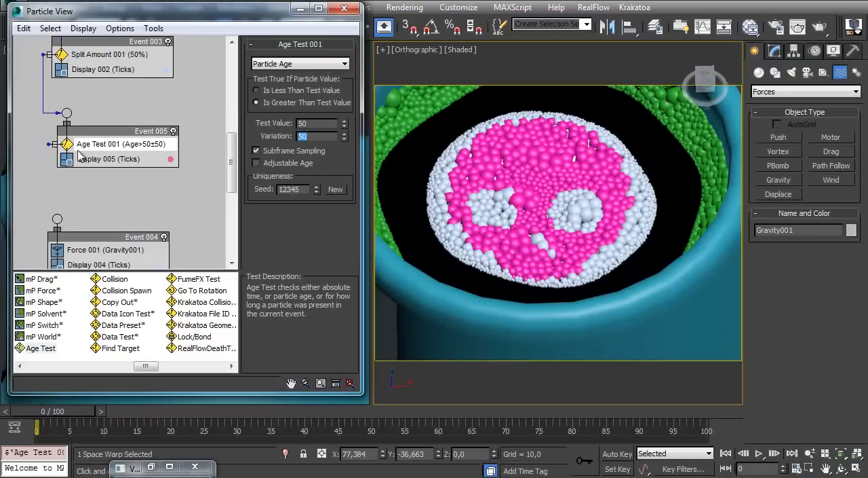
drag(58, 218, 117, 211)
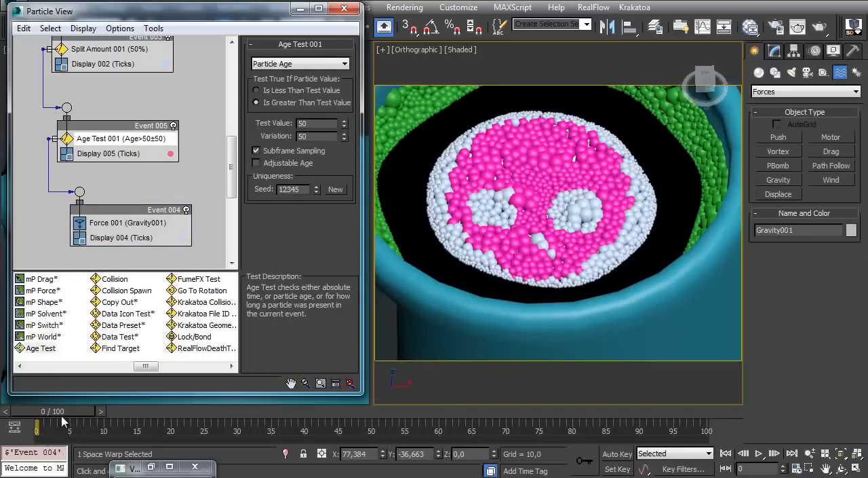
Set Display 005 to show its selected particles as Geometry
click(108, 153)
click(317, 63)
click(249, 159)
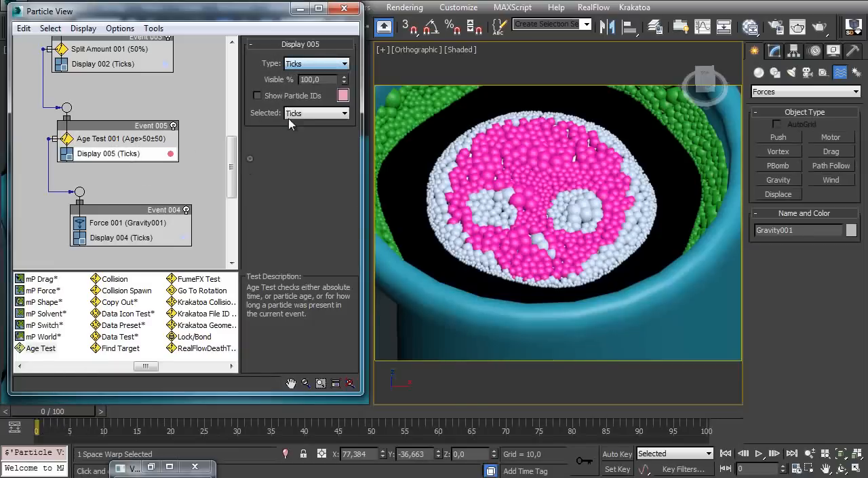
click(319, 114)
click(306, 179)
alt+middle_drag(437, 199, 444, 202)
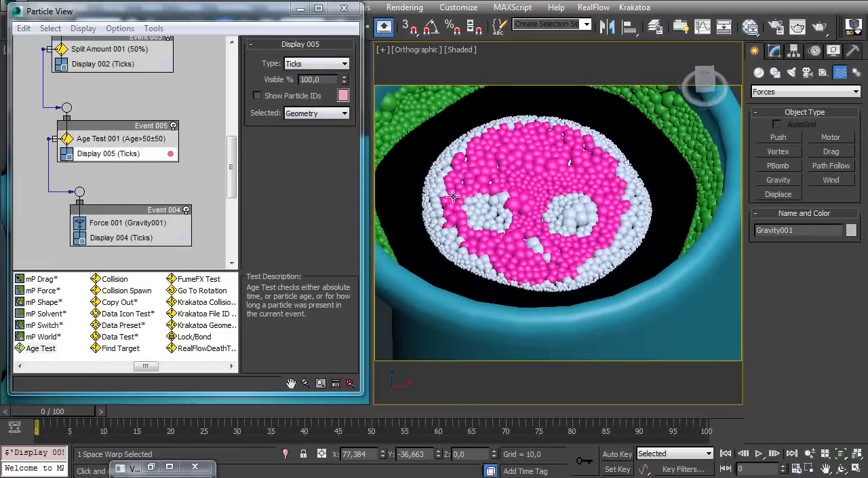
Scrub the animation to check the gradual thinning of the bubbles, and extend the timeline to 150 frames
drag(69, 416, 715, 384)
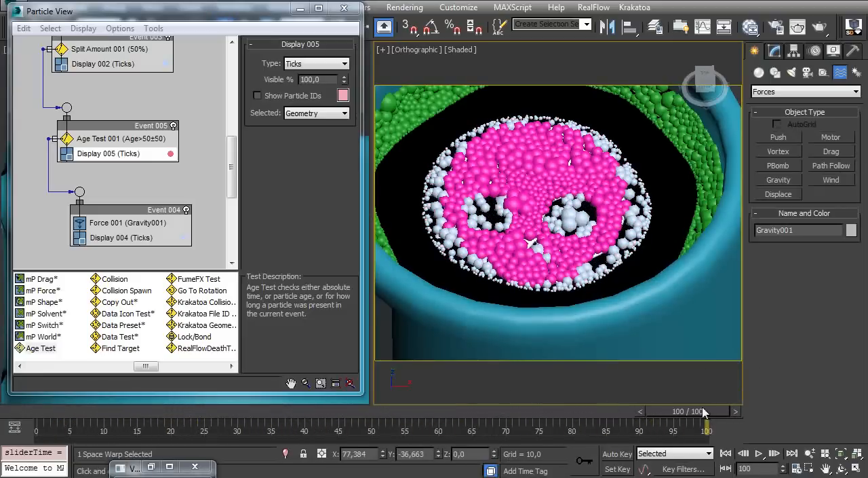
click(46, 399)
drag(51, 412, 717, 387)
ctrl+alt+right_drag(704, 428, 612, 439)
drag(501, 416, 743, 409)
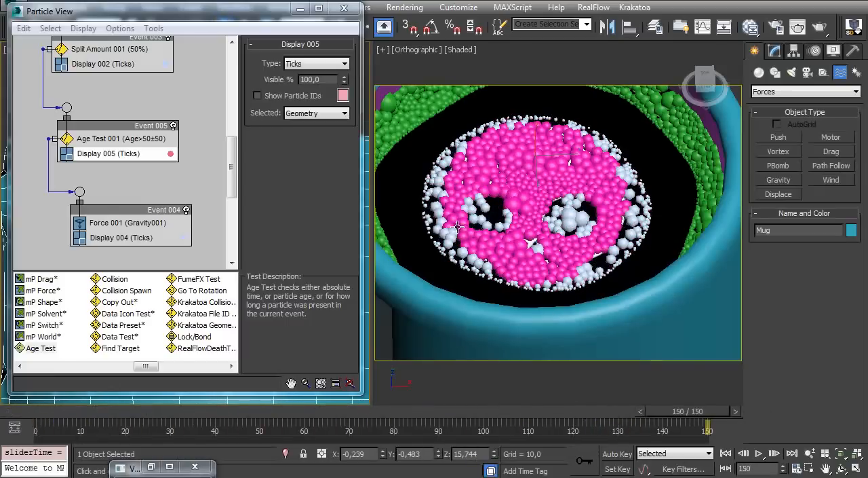
drag(72, 419, 55, 415)
Add an Age Test to Event 003 below Split Amount 001, with a test value of 75 and a variation of 75
middle_drag(93, 89, 84, 157)
middle_drag(83, 107, 93, 159)
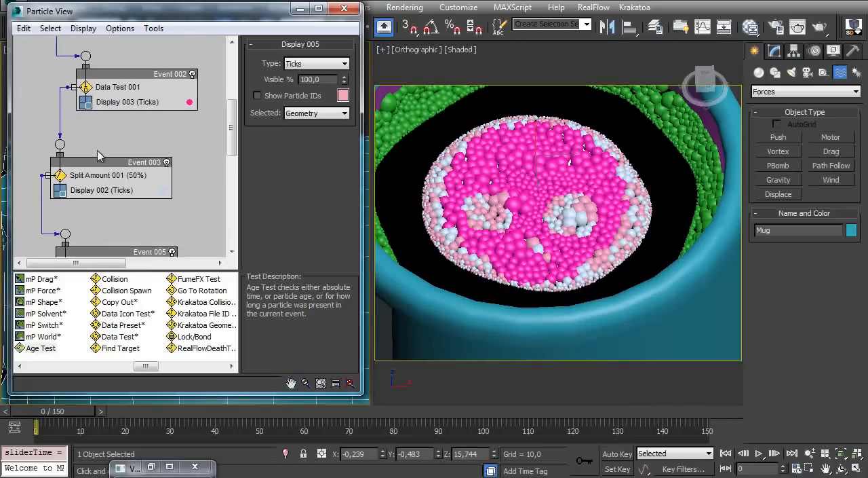
click(142, 167)
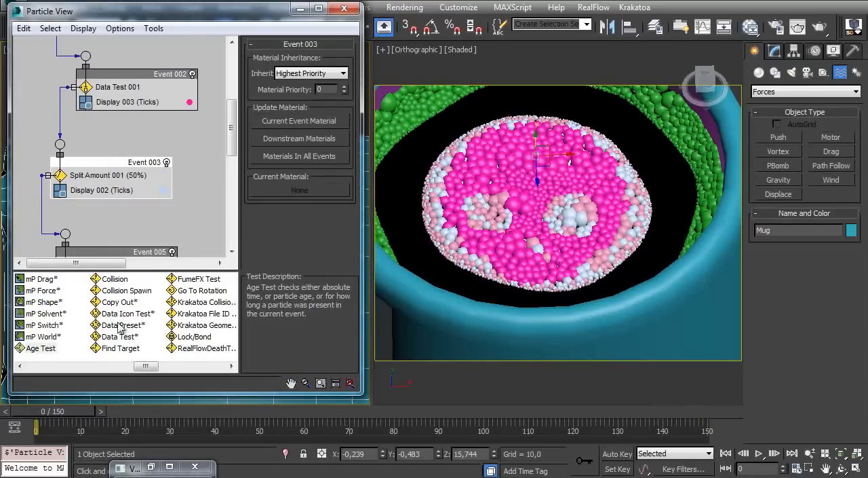
drag(46, 352, 183, 189)
click(139, 191)
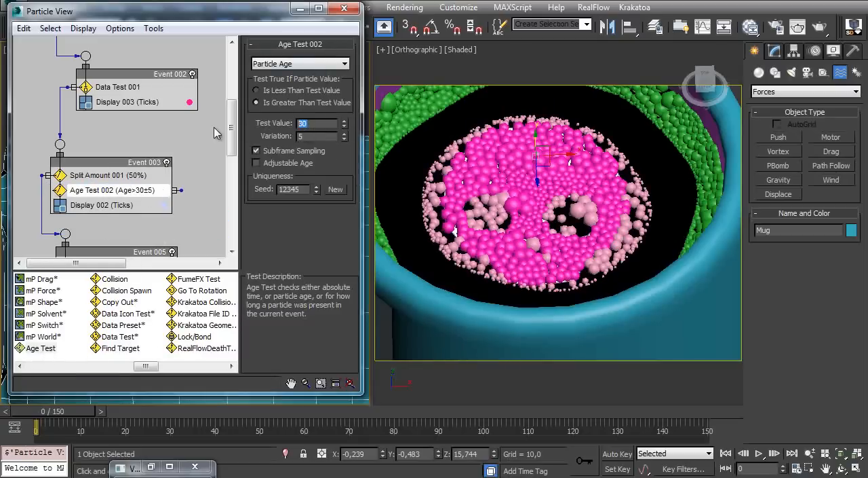
text(50)
key(Tab)
text(50)
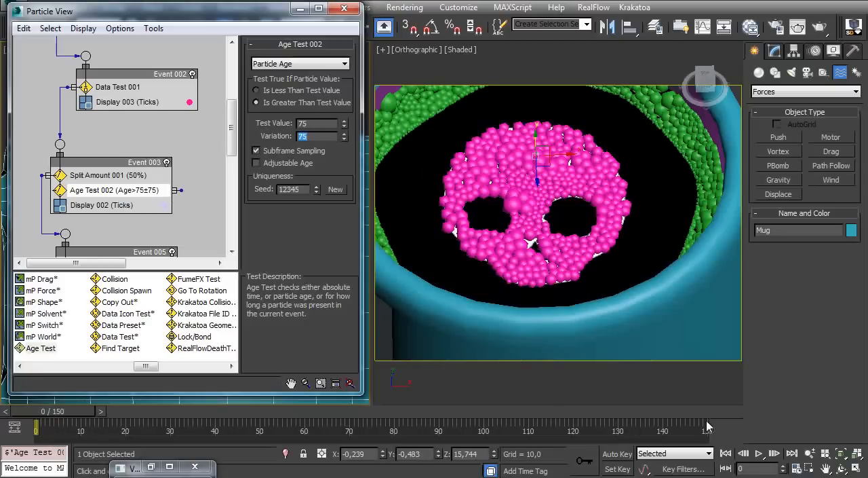
Add a Delete operator as a new event and wire Age Test 002 to it
middle_drag(144, 205, 97, 132)
drag(144, 367, 66, 371)
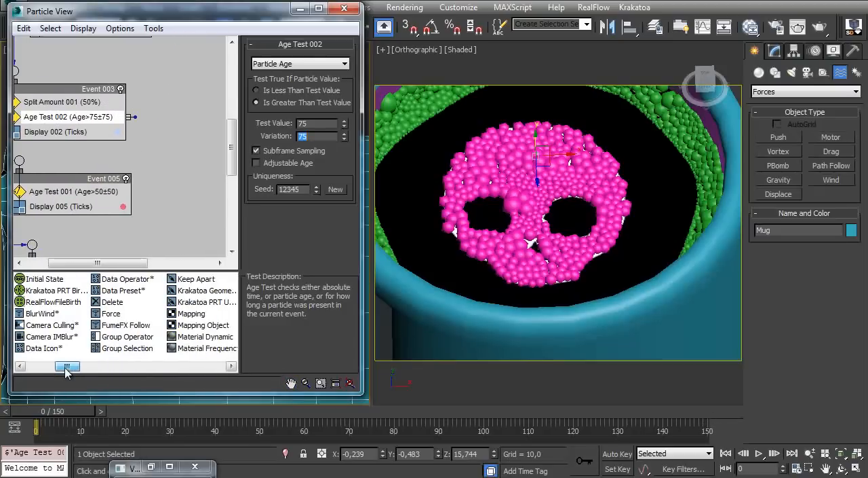
drag(112, 306, 197, 210)
middle_drag(163, 165, 118, 122)
drag(161, 181, 162, 181)
middle_drag(125, 155, 137, 86)
Review the event chain and scrub all 150 frames to check how the bubbles around the skull disappear
drag(49, 414, 19, 395)
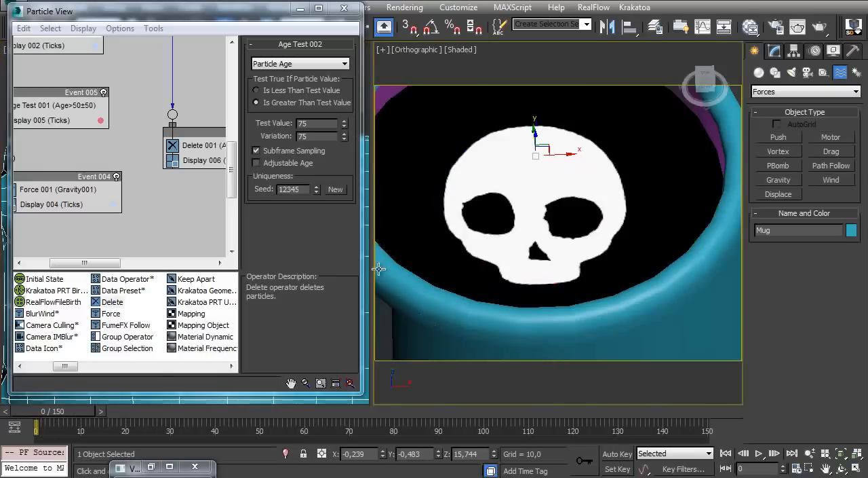
drag(71, 413, 34, 425)
middle_drag(112, 142, 166, 252)
middle_drag(142, 207, 132, 206)
click(166, 178)
middle_drag(133, 165, 159, 117)
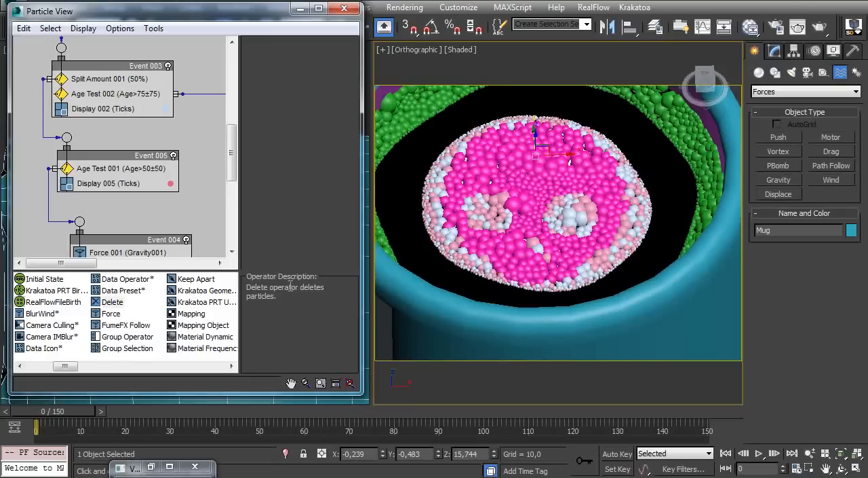
drag(80, 416, 736, 377)
drag(57, 414, 730, 408)
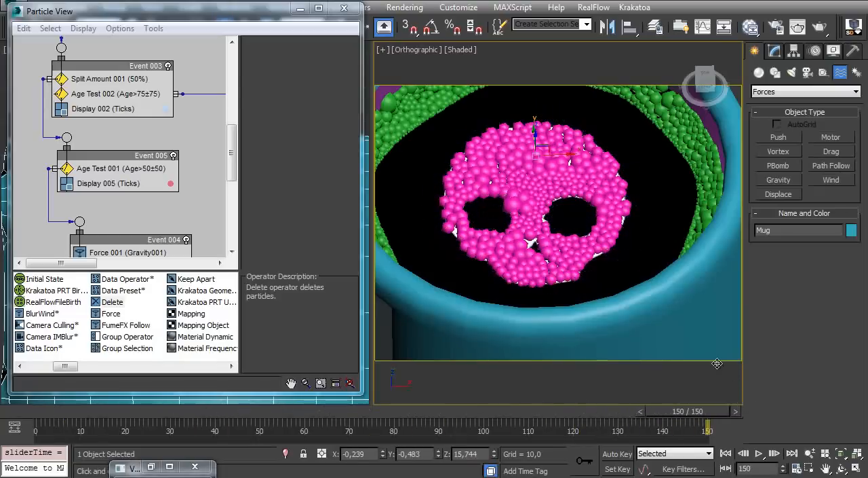
middle_drag(152, 207, 140, 133)
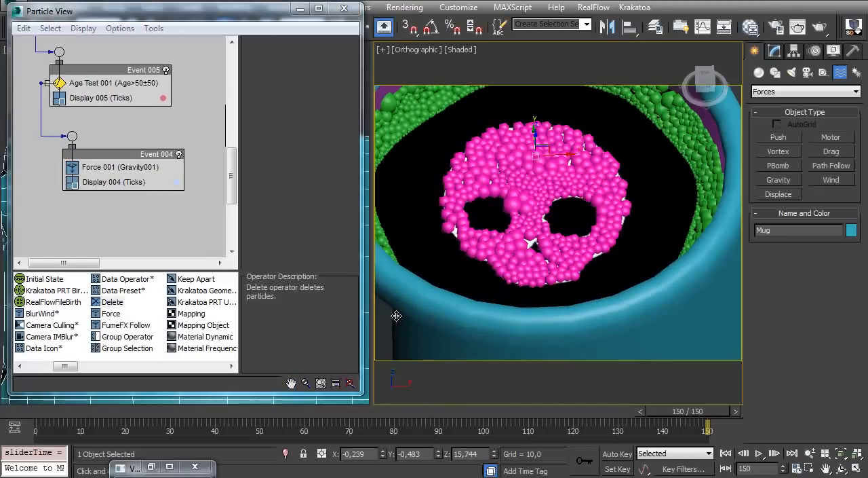
Select the mug and hide it to expose the bubbles falling beneath the coffee surface
ctrl+alt+middle_drag(412, 311, 557, 319)
click(553, 328)
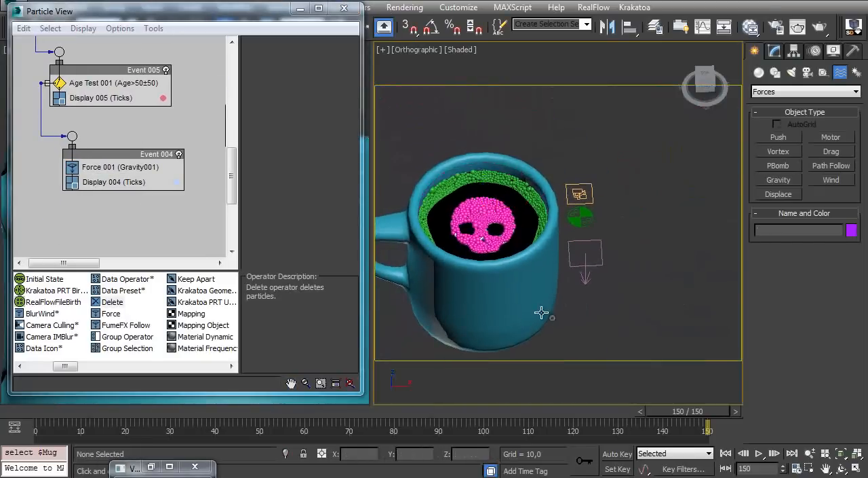
click(534, 330)
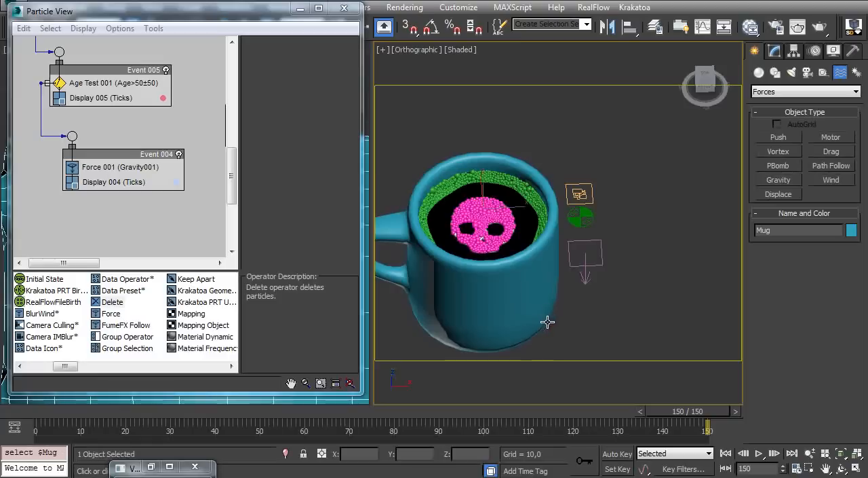
right_click(525, 278)
click(542, 238)
mouse_move(494, 274)
alt+middle_down()
mouse_move(500, 224)
mouse_move(483, 272)
alt+middle_up()
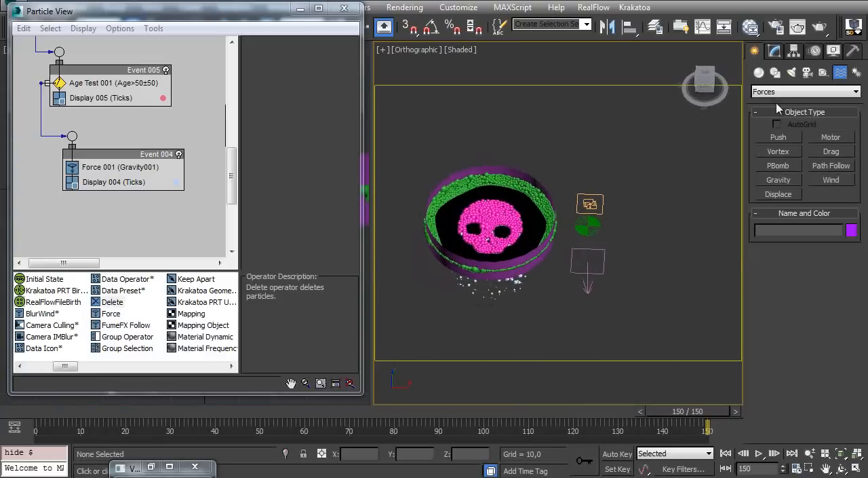
Create a square Deflector space warp about 121 by 121 units around all the bubbles in the Top view
click(818, 92)
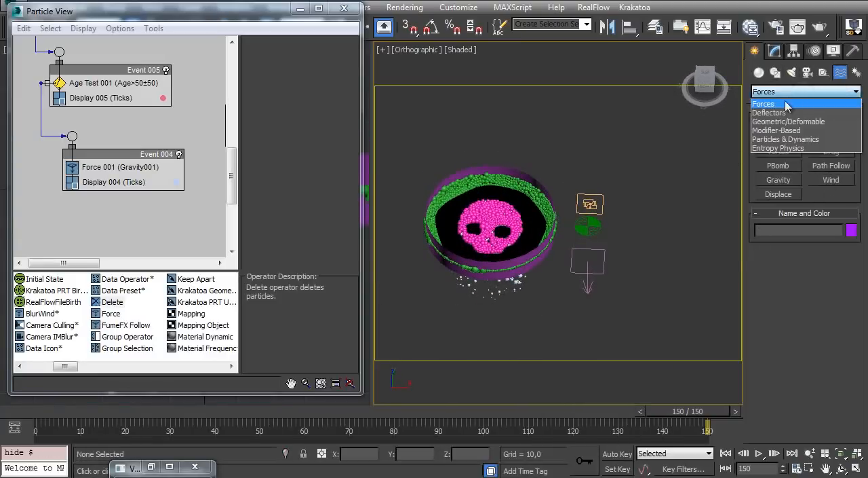
click(794, 107)
middle_drag(505, 205, 518, 221)
key(t)
scroll(505, 210, down, 3)
click(832, 165)
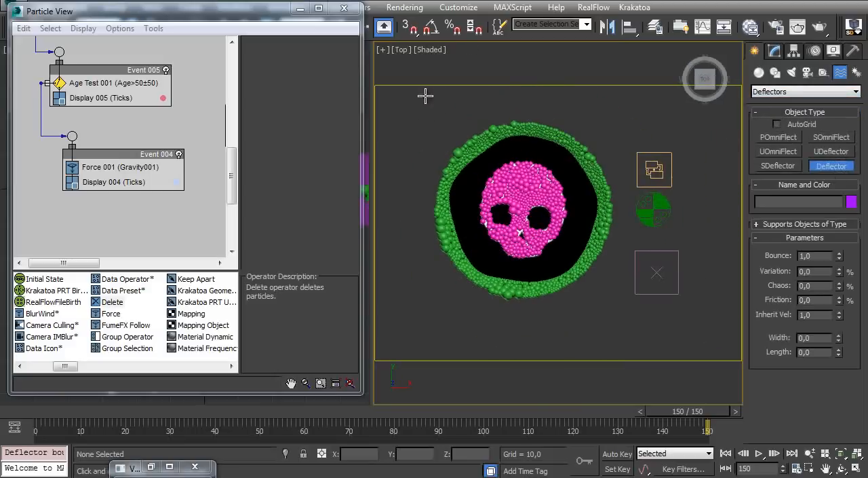
drag(398, 98, 626, 319)
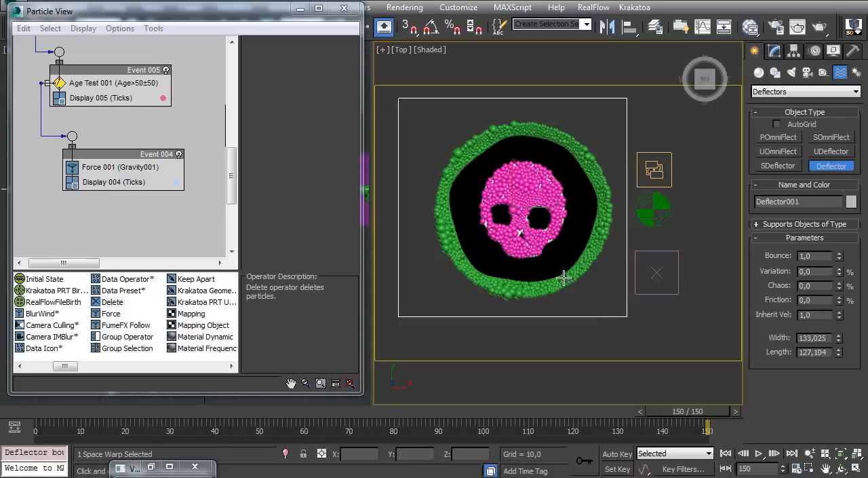
right_click(614, 301)
drag(469, 143, 417, 106)
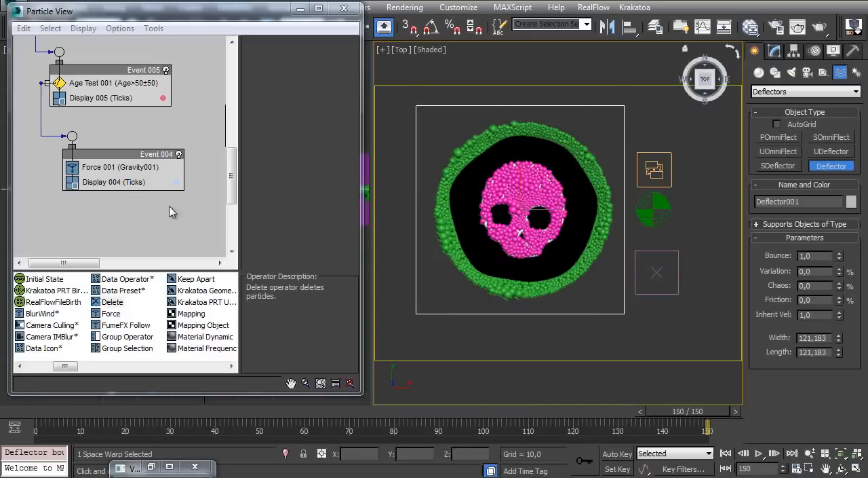
Add a Collision test to Event 004 below the gravity Force and assign Deflector001 to it
scroll(96, 197, up, 2)
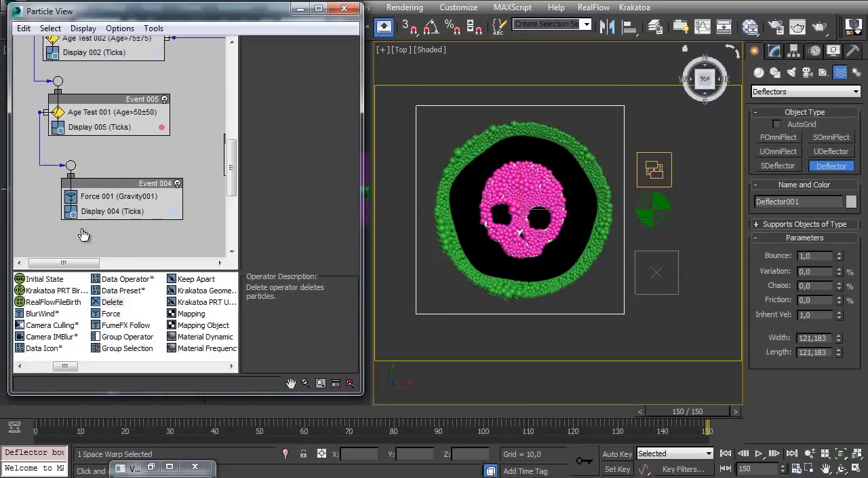
drag(65, 370, 144, 370)
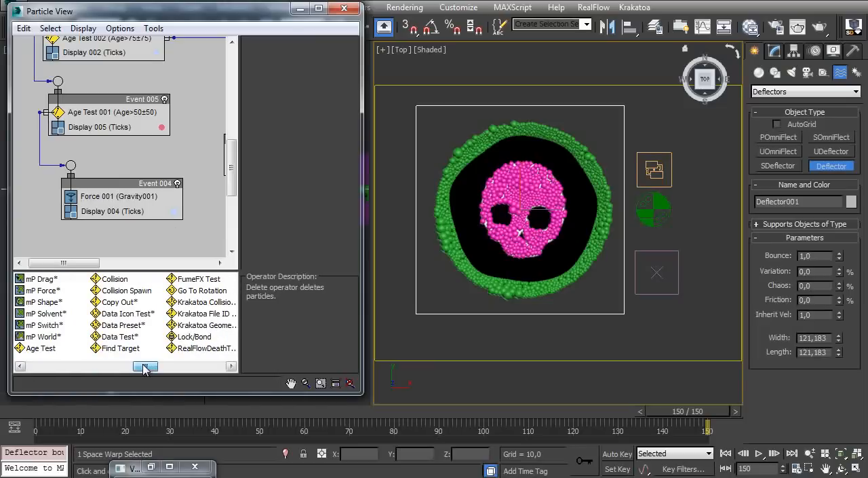
drag(108, 285, 116, 213)
click(112, 211)
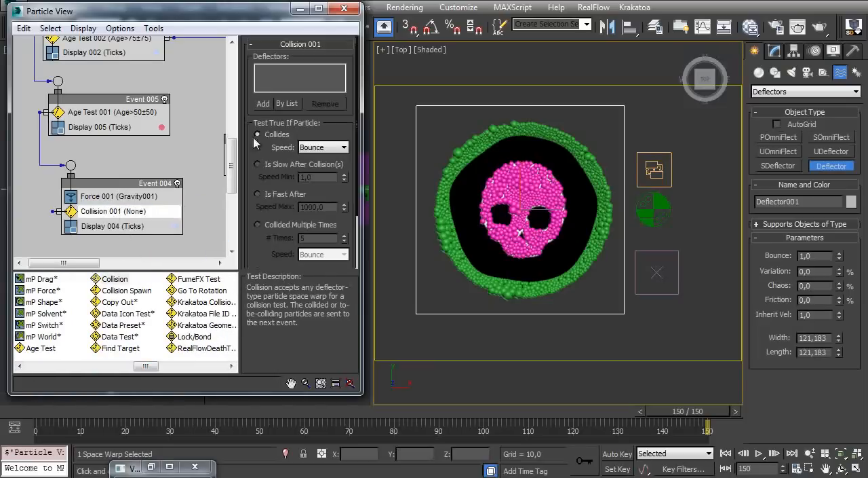
click(282, 108)
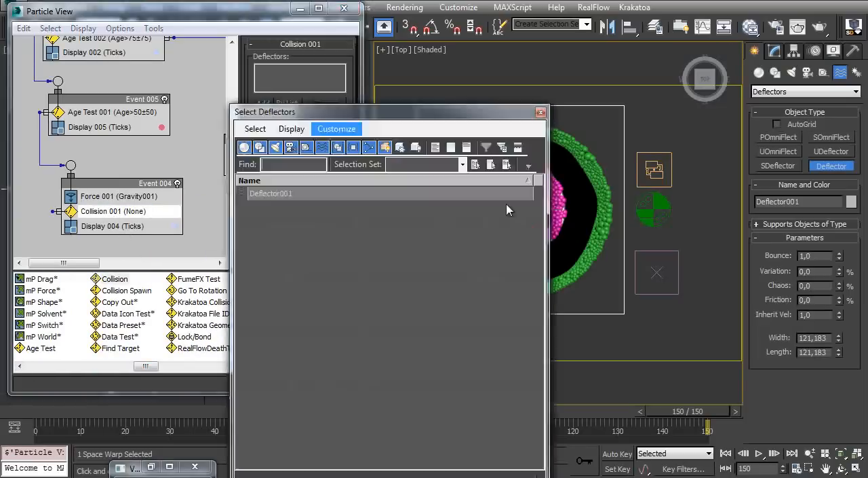
double_click(261, 193)
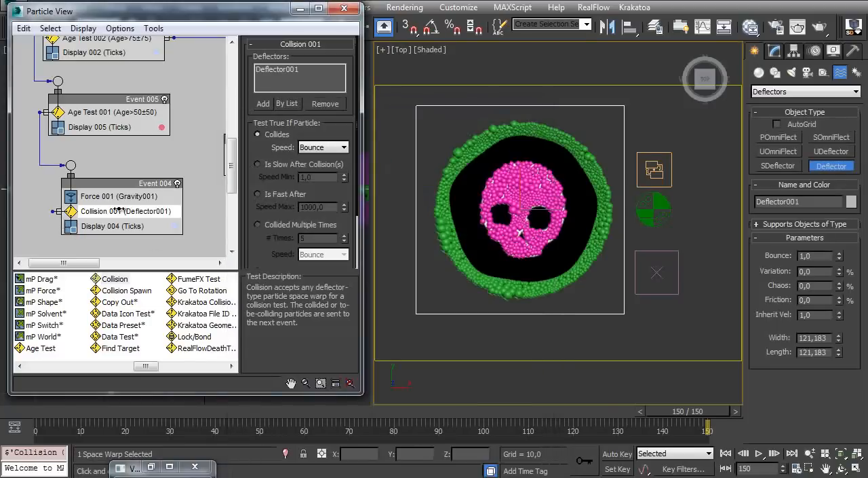
Wire the output of the Collision test in Event 004 to the event containing the Delete operator
drag(182, 212, 186, 212)
middle_drag(143, 224, 116, 223)
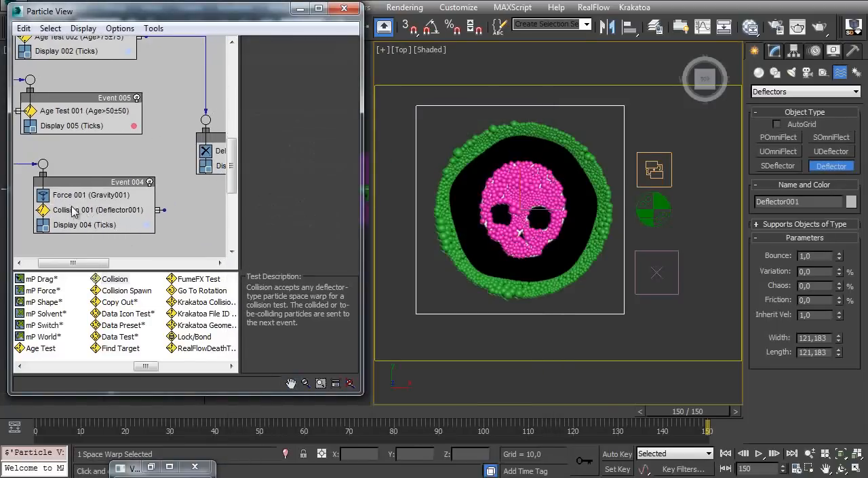
scroll(106, 209, down, 1)
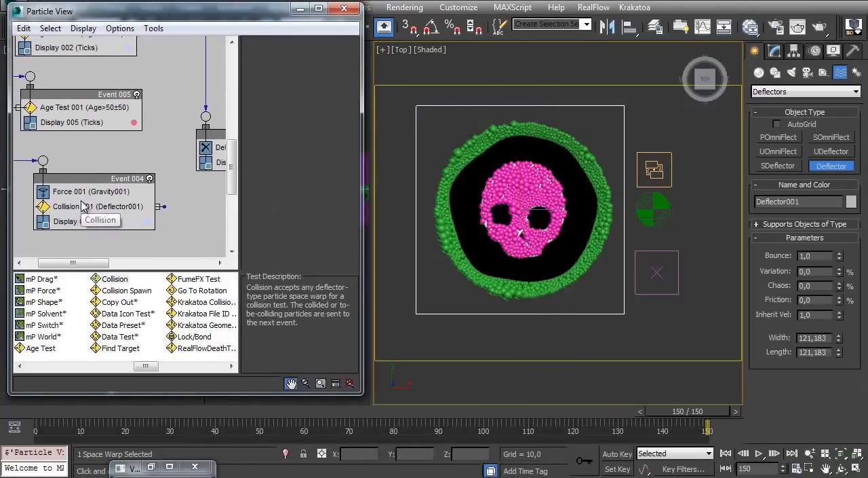
middle_drag(170, 210, 138, 215)
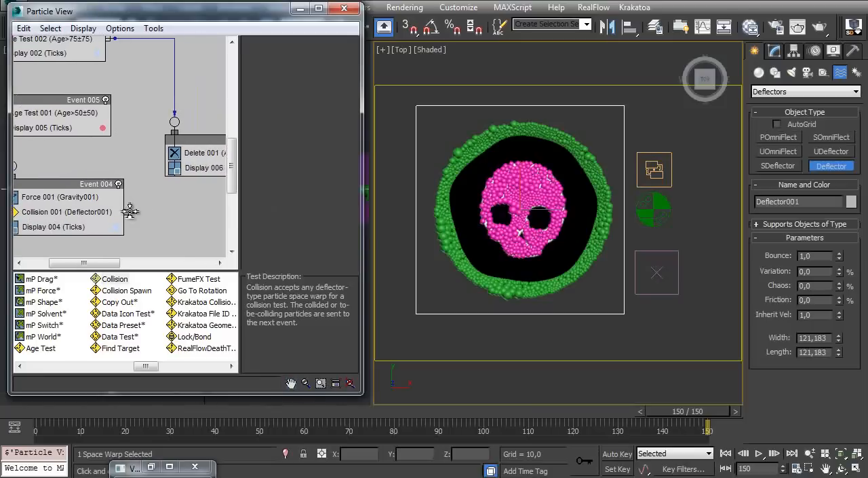
drag(169, 125, 213, 148)
middle_drag(49, 75, 115, 139)
Lower the deflector to a Z position of about -3.465 in the Front view and display the view in wireframe
alt+middle_drag(577, 227, 559, 167)
key(f)
ctrl+alt+middle_drag(527, 223, 569, 149)
key(w)
drag(539, 122, 538, 129)
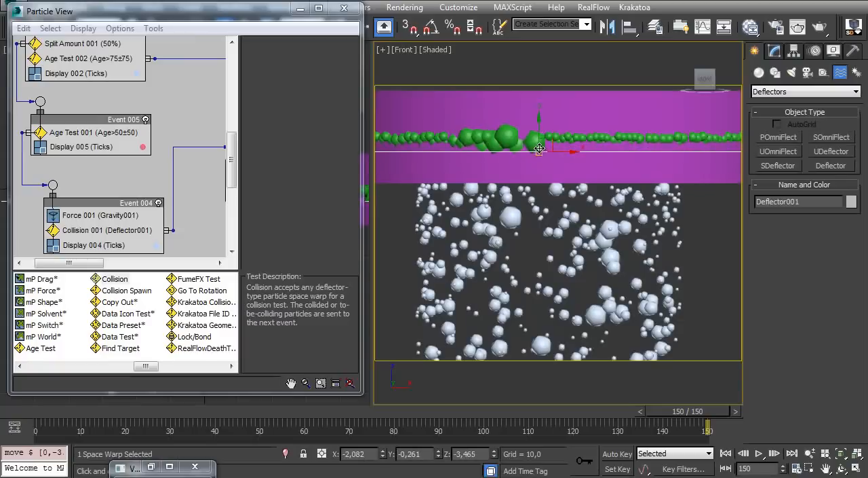
key(F3)
mouse_move(539, 150)
middle_down()
mouse_move(540, 174)
mouse_move(549, 182)
middle_up()
Turn off the Collision test in Event 004
mouse_move(150, 99)
middle_down()
mouse_move(164, 269)
mouse_move(114, 224)
mouse_move(102, 127)
middle_up()
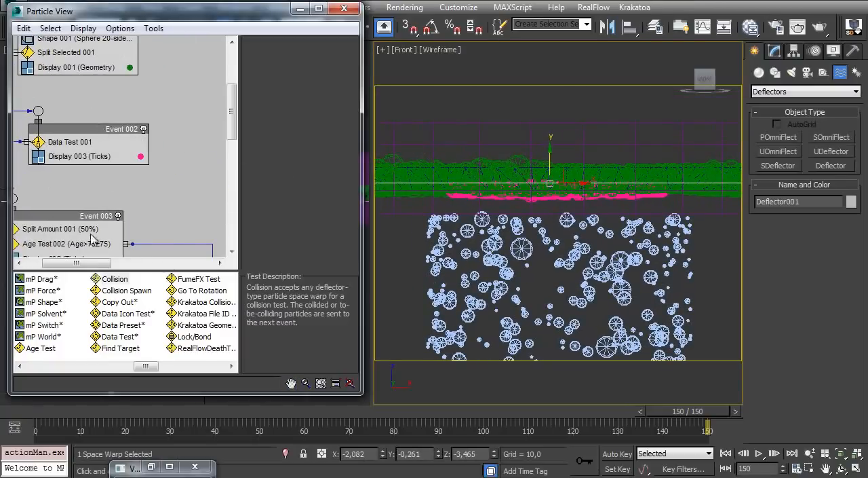
scroll(109, 234, down, 10)
click(94, 196)
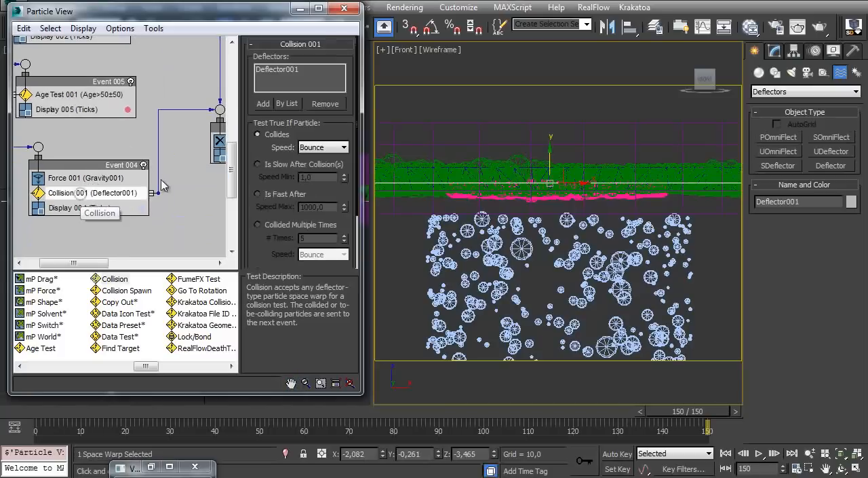
right_click(104, 195)
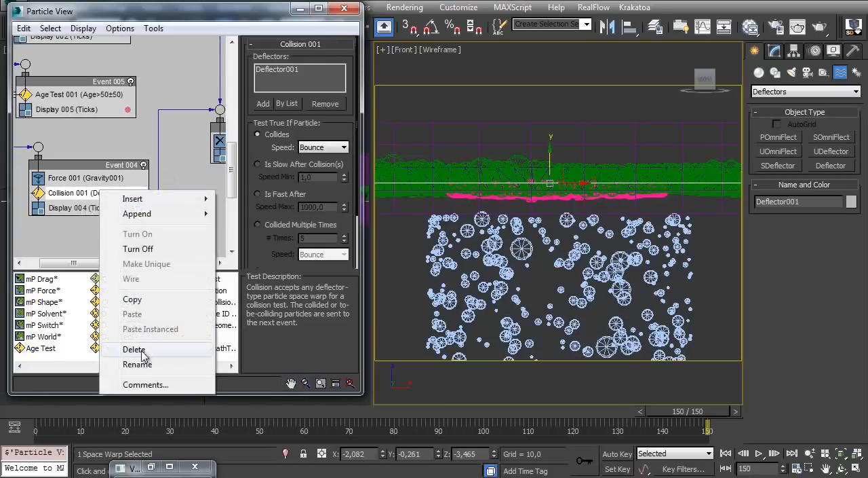
click(163, 248)
Adjust the deflector's height to a Z position of about -7.965, just below the skull bubbles
scroll(543, 183, up, 4)
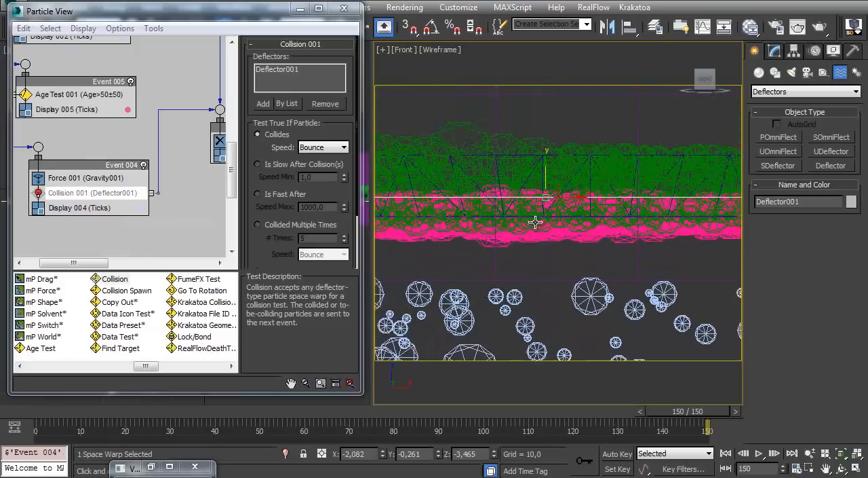
drag(544, 180, 545, 232)
mouse_move(533, 207)
alt+middle_down()
mouse_move(528, 233)
mouse_move(535, 263)
mouse_move(532, 207)
alt+middle_up()
key(shift+z)
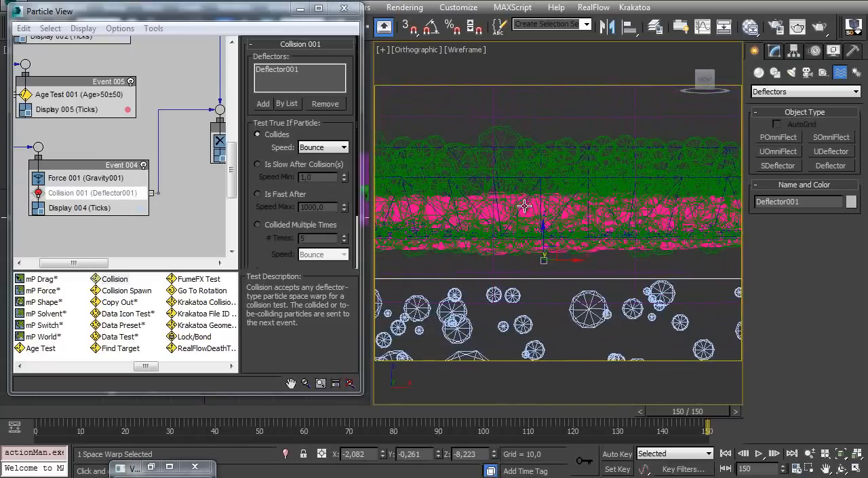
ctrl+alt+middle_drag(531, 267, 533, 243)
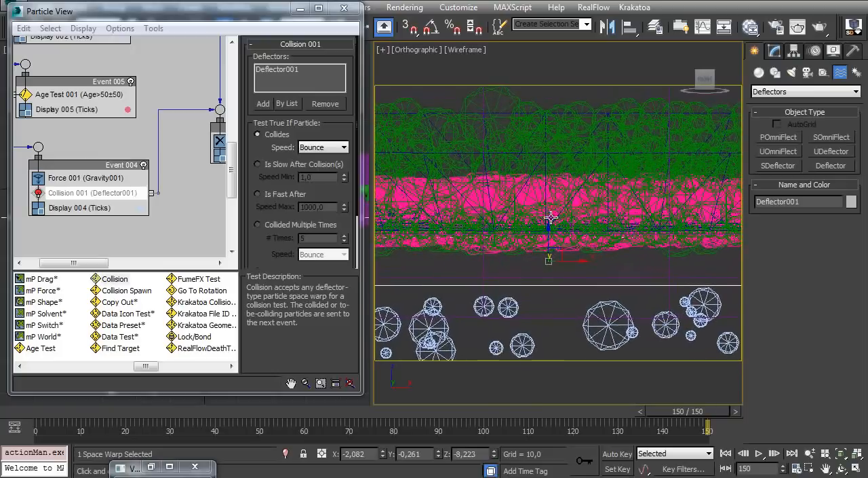
drag(547, 257, 549, 230)
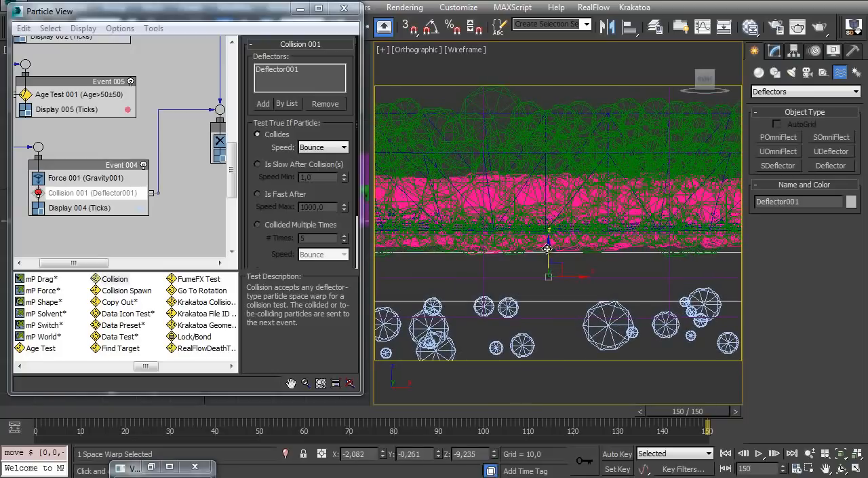
key(f)
mouse_move(557, 234)
ctrl+alt+middle_down()
mouse_move(559, 107)
mouse_move(561, 260)
mouse_move(558, 237)
ctrl+alt+middle_up()
drag(559, 231, 555, 201)
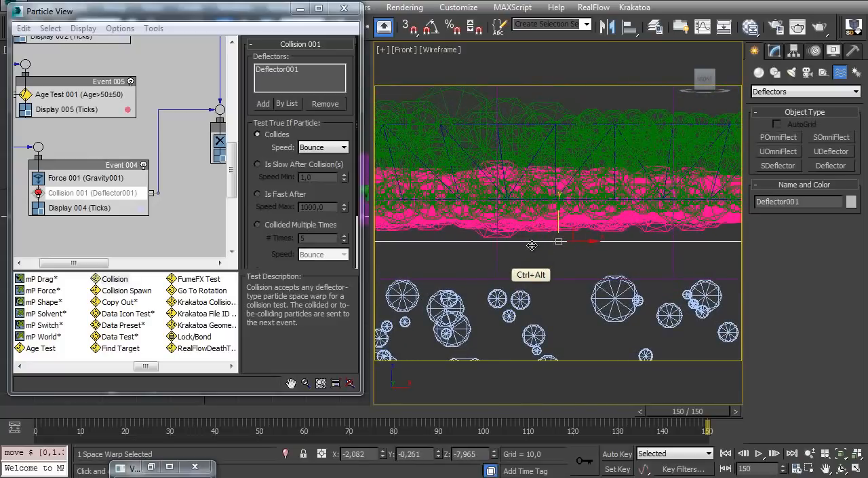
Return the animation to frame 0 and turn the Collision test in Event 004 back on
ctrl+alt+scroll(531, 226, up, 2)
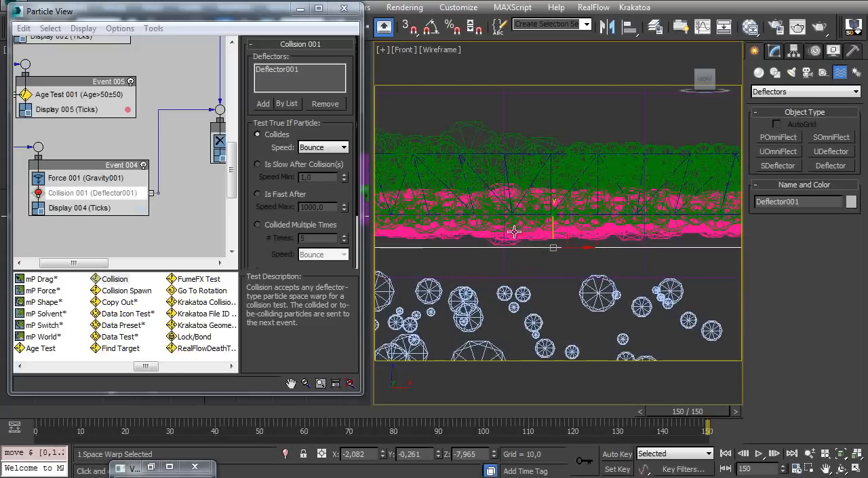
ctrl+alt+scroll(510, 238, down, 8)
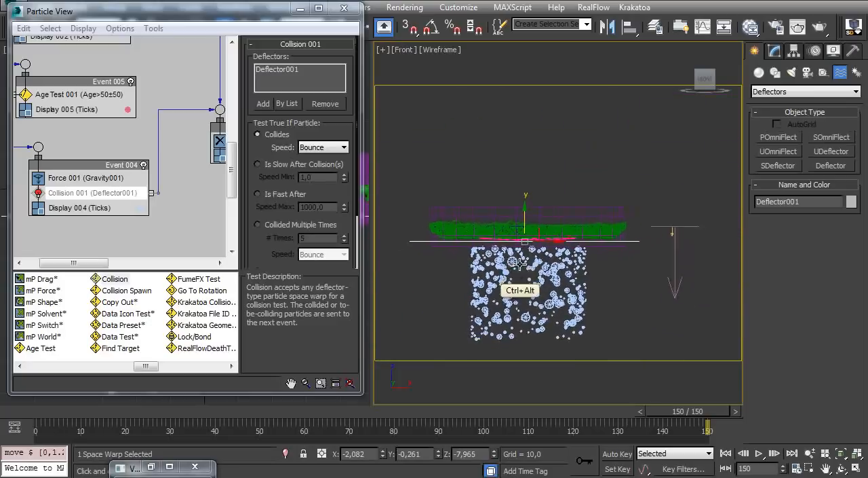
key(Home)
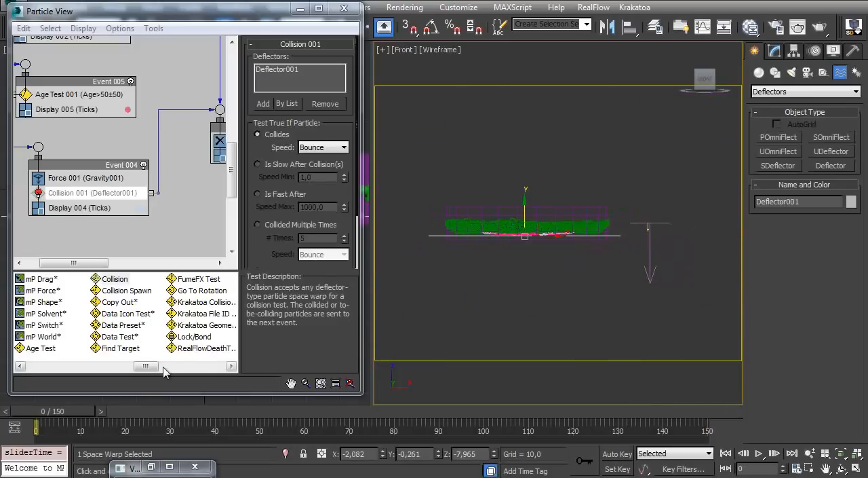
drag(39, 193, 67, 202)
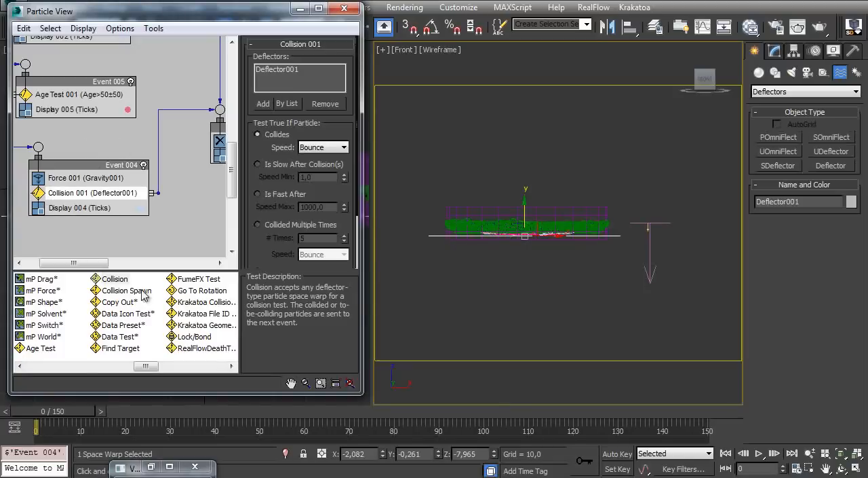
Scrub the animation and inspect the falling bubbles from an orbited, shaded view to check their deletion at the deflector
drag(56, 413, 660, 414)
scroll(573, 285, up, 4)
ctrl+alt+middle_drag(514, 218, 516, 251)
drag(46, 414, 609, 414)
alt+middle_drag(527, 252, 553, 328)
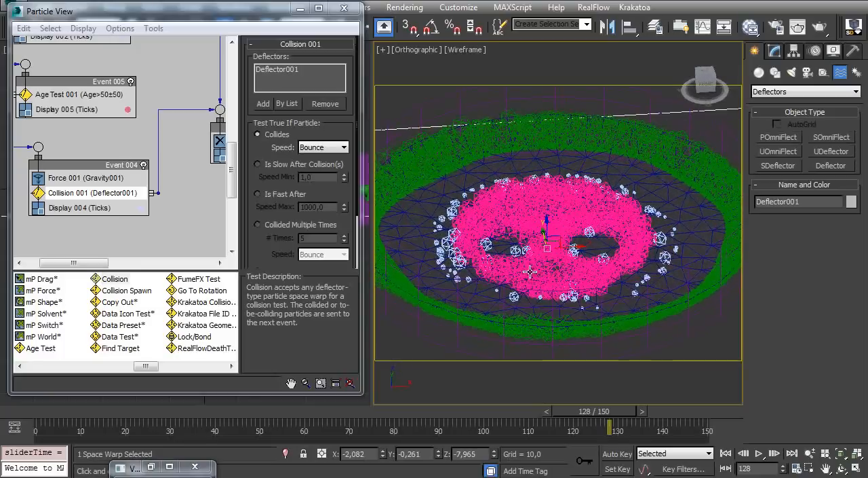
key(F3)
alt+middle_drag(530, 275, 548, 255)
alt+middle_drag(492, 192, 496, 251)
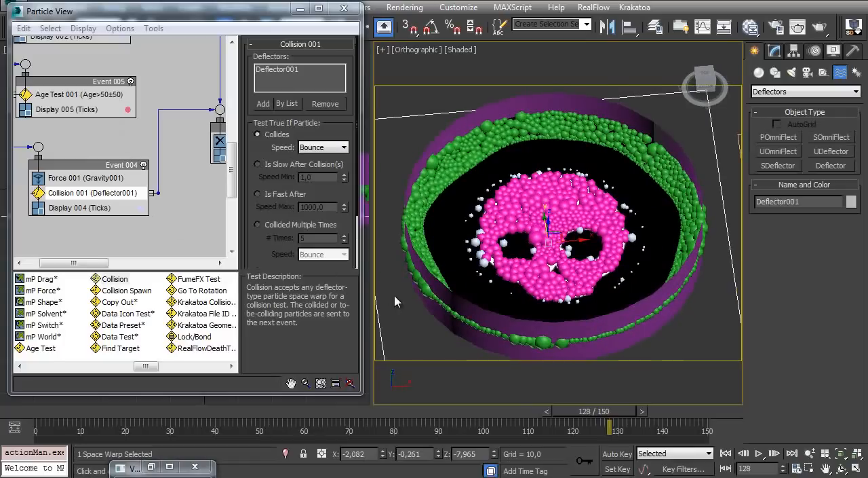
Review the event chain and scrub through to frame 150 to check how the skull is revealed
mouse_move(112, 129)
middle_down()
mouse_move(110, 201)
mouse_move(141, 250)
mouse_move(102, 184)
mouse_move(82, 96)
middle_up()
mouse_move(139, 167)
middle_down()
mouse_move(94, 109)
mouse_move(127, 101)
mouse_move(135, 53)
middle_up()
mouse_move(113, 146)
middle_down()
mouse_move(120, 127)
mouse_move(181, 83)
middle_up()
middle_drag(140, 118, 127, 162)
alt+middle_drag(558, 254, 509, 254)
drag(41, 413, 519, 412)
alt+middle_drag(509, 280, 496, 303)
drag(45, 413, 707, 429)
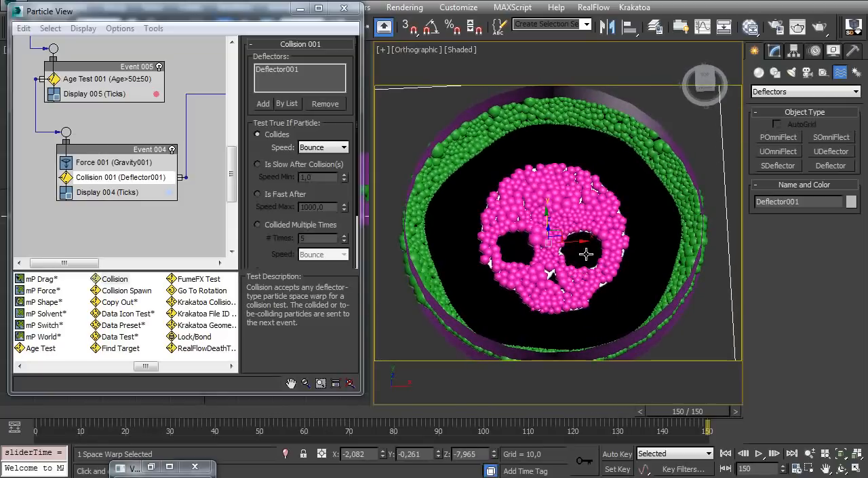
middle_drag(170, 63, 176, 162)
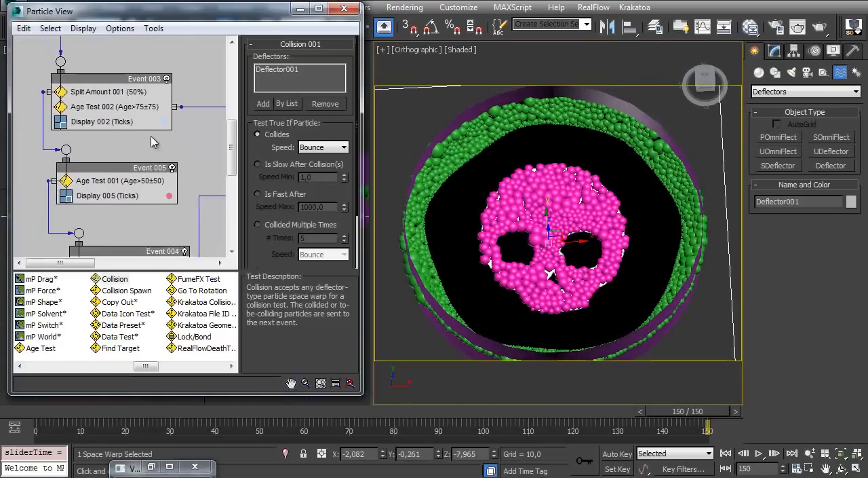
middle_drag(123, 116, 80, 199)
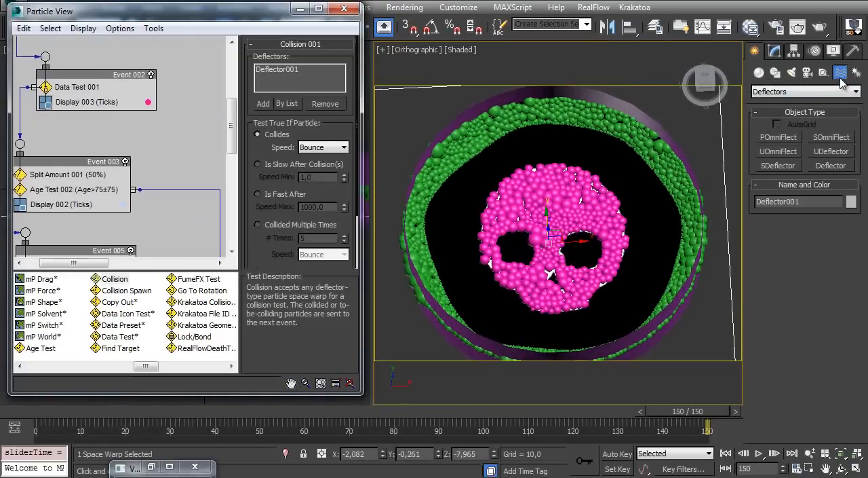
Create a large Vortex force over the skull in the Top view, centred at about X 9.286, Y -5.654
click(814, 91)
click(783, 94)
click(783, 93)
click(767, 101)
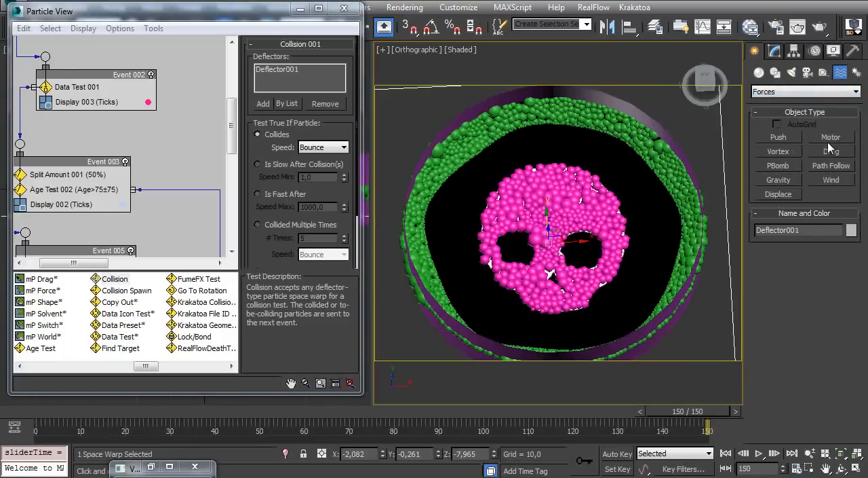
click(778, 151)
key(t)
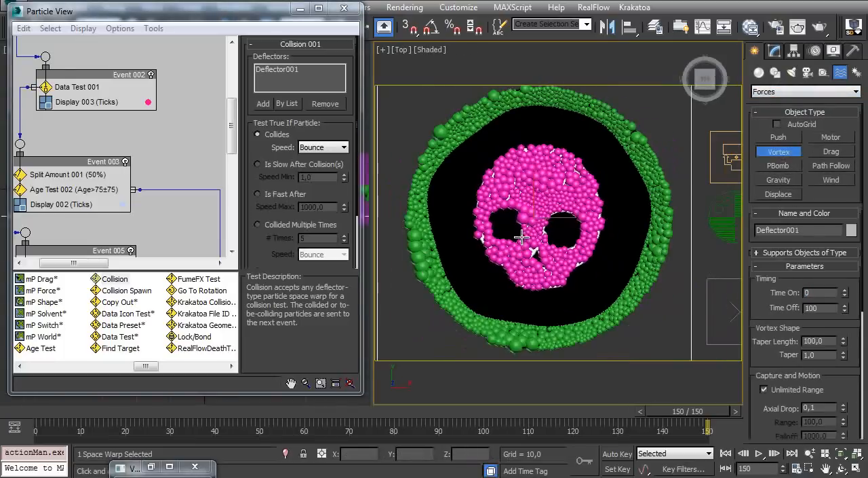
ctrl+alt+middle_drag(517, 235, 517, 221)
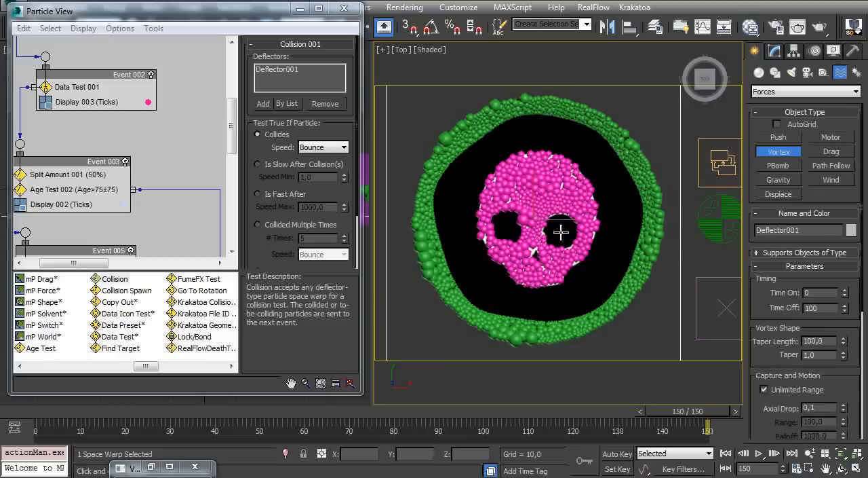
drag(561, 232, 701, 374)
mouse_move(574, 215)
ctrl+alt+middle_down()
mouse_move(574, 260)
mouse_move(570, 208)
mouse_move(562, 223)
ctrl+alt+middle_up()
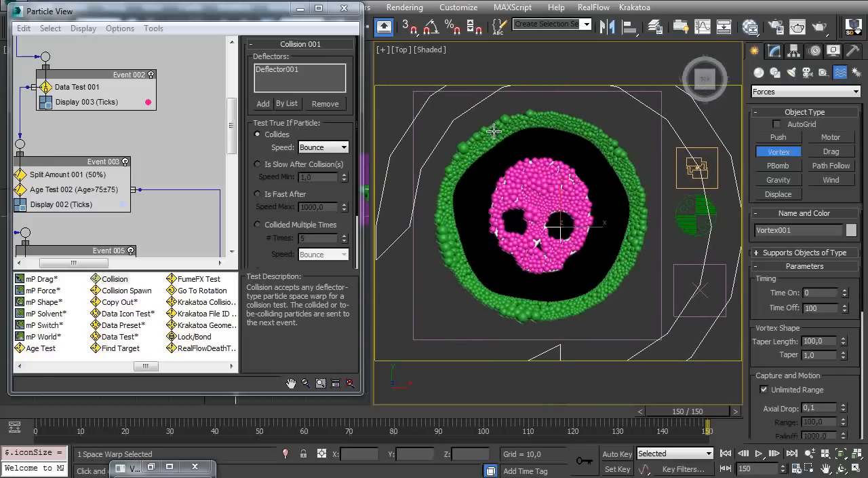
ctrl+alt+middle_drag(549, 187, 551, 194)
Rename Event 002 in the particle flow to "Logo bubbles"
click(772, 53)
middle_drag(102, 201, 125, 250)
middle_drag(127, 129, 140, 210)
mouse_move(118, 151)
middle_down()
mouse_move(114, 211)
mouse_move(114, 185)
middle_up()
middle_drag(117, 226, 101, 151)
click(122, 170)
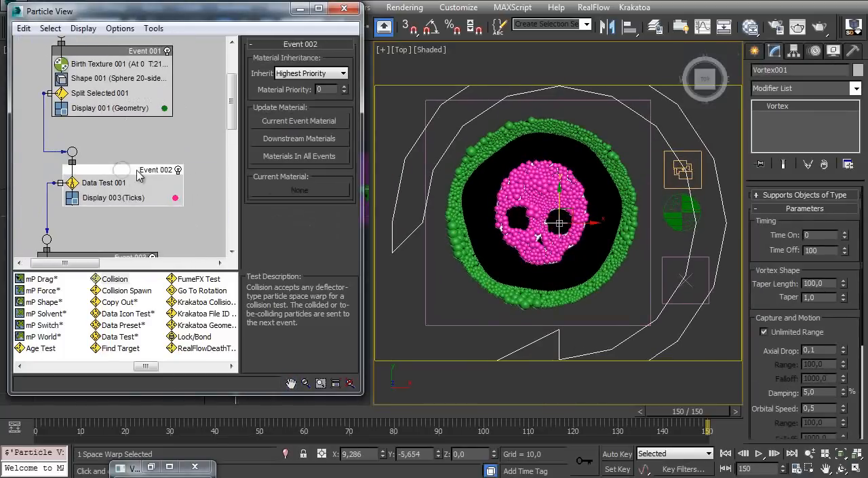
right_click(139, 175)
click(184, 343)
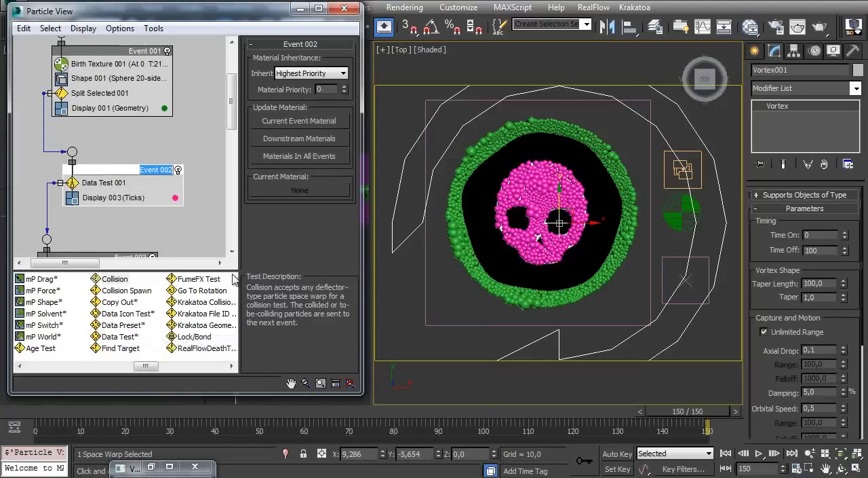
text(Logo bubbles)
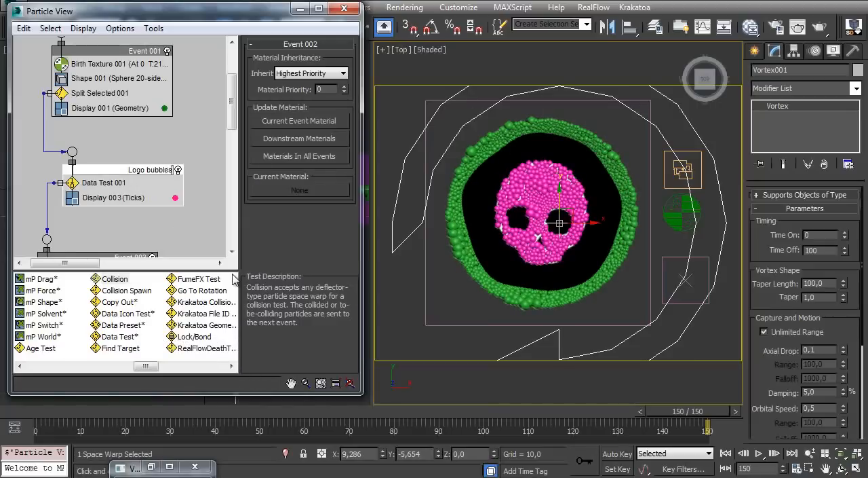
key(Return)
Rename Event 003, which holds the 50% Split Amount test, to "bubbles to pop"
middle_drag(82, 254, 126, 129)
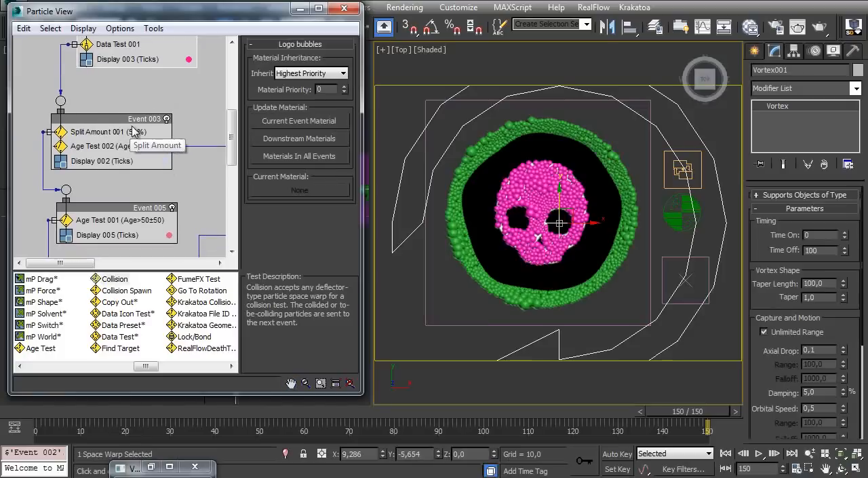
click(142, 120)
right_click(145, 122)
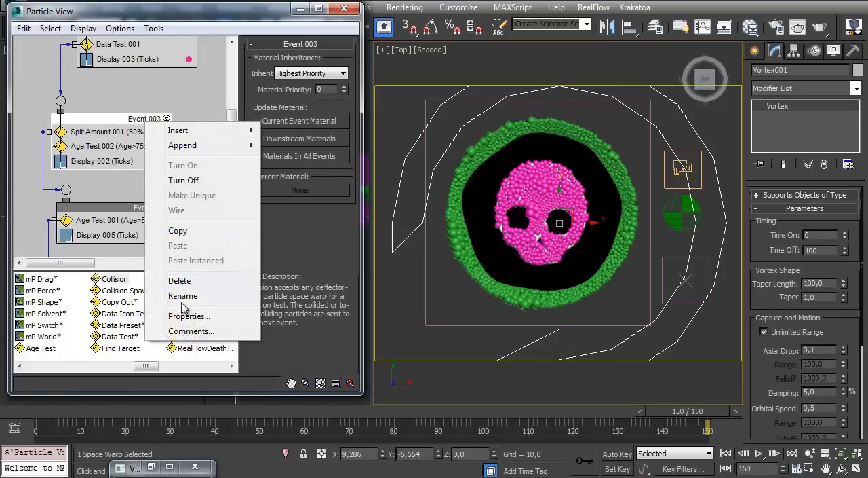
click(207, 297)
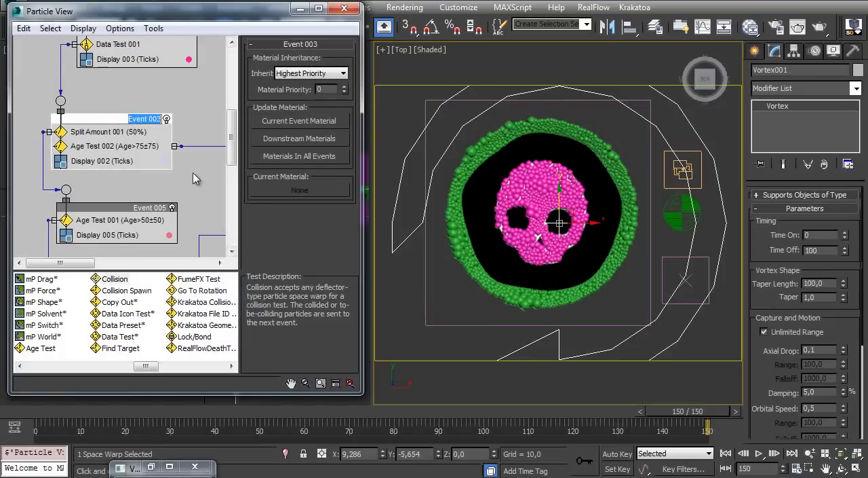
text(bubble)
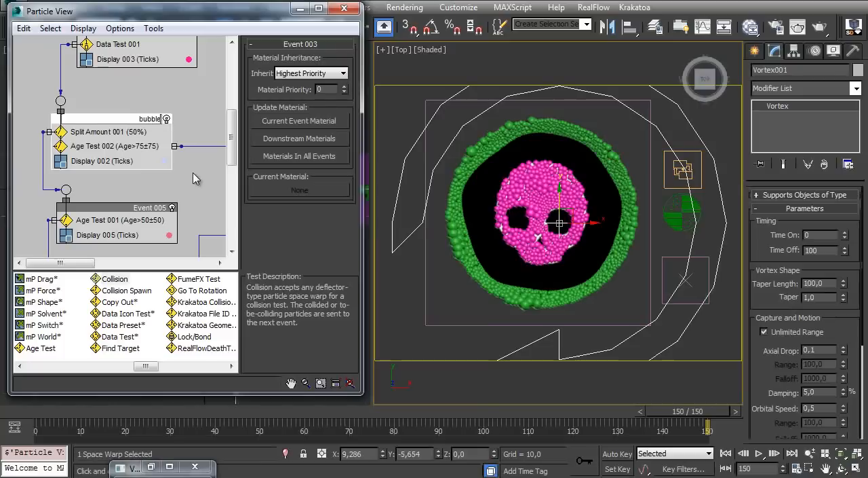
text(s to pop)
key(Return)
Rename Event 005, which holds Age Test 001, to "bubbles to drawn"
scroll(102, 208, down, 3)
click(112, 127)
right_click(127, 127)
click(169, 301)
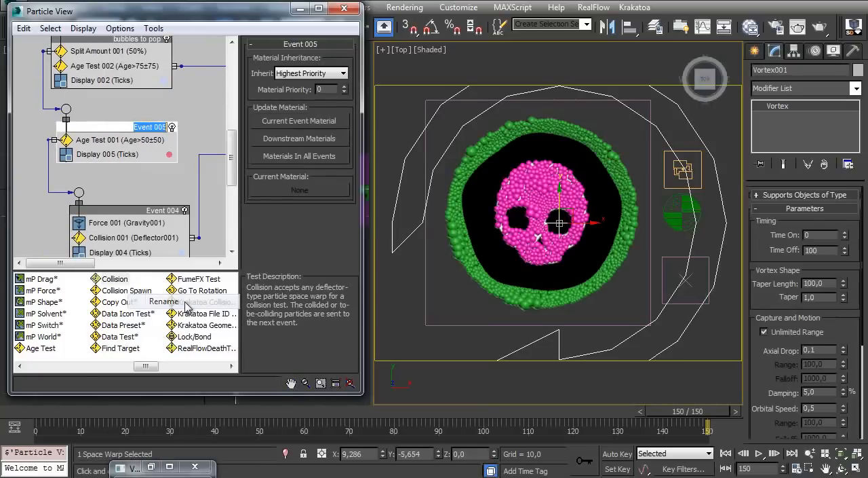
text(bubbles to drwn)
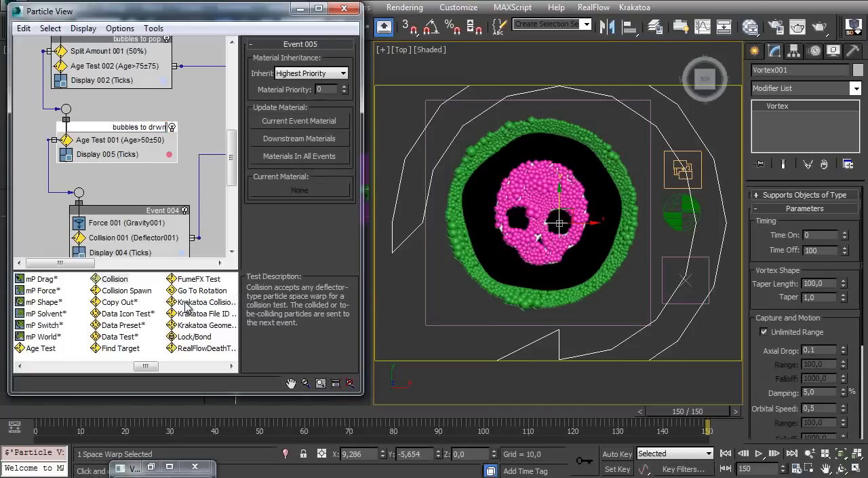
key(Return)
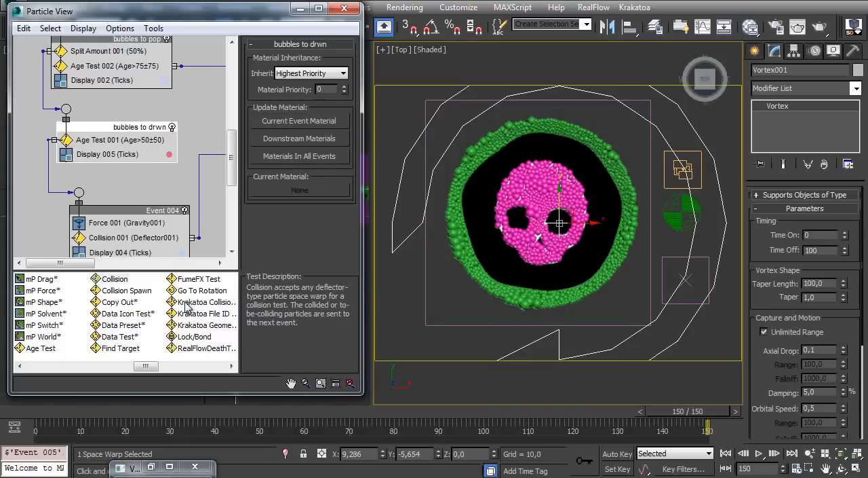
right_click(150, 129)
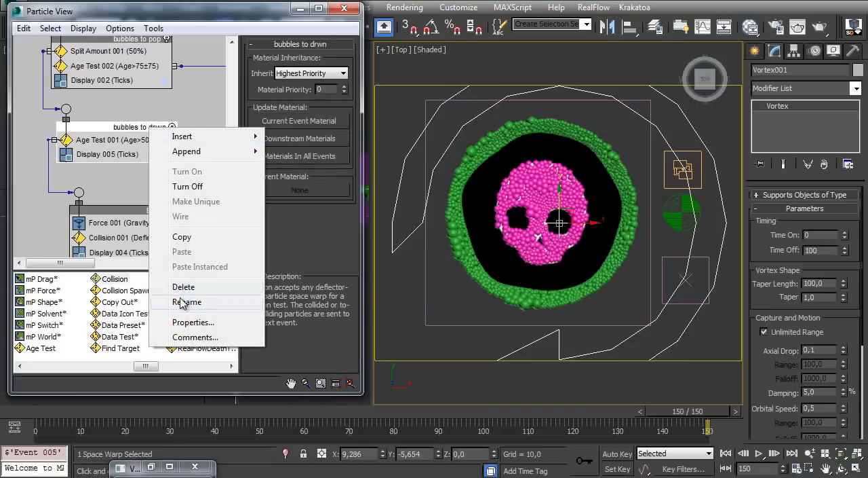
click(166, 297)
click(157, 127)
text(a)
key(Return)
Rename Event 004, which holds the gravity force and the collision test, to "drawning bubbles"
middle_drag(159, 241, 152, 181)
right_click(150, 154)
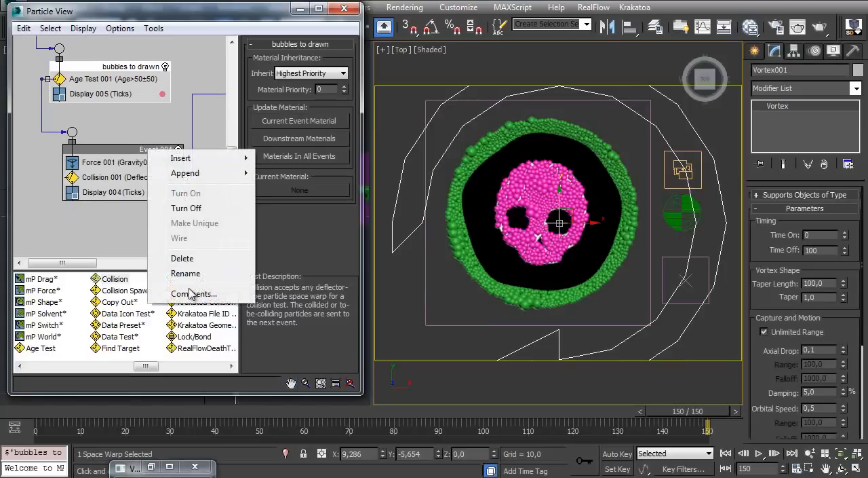
click(224, 274)
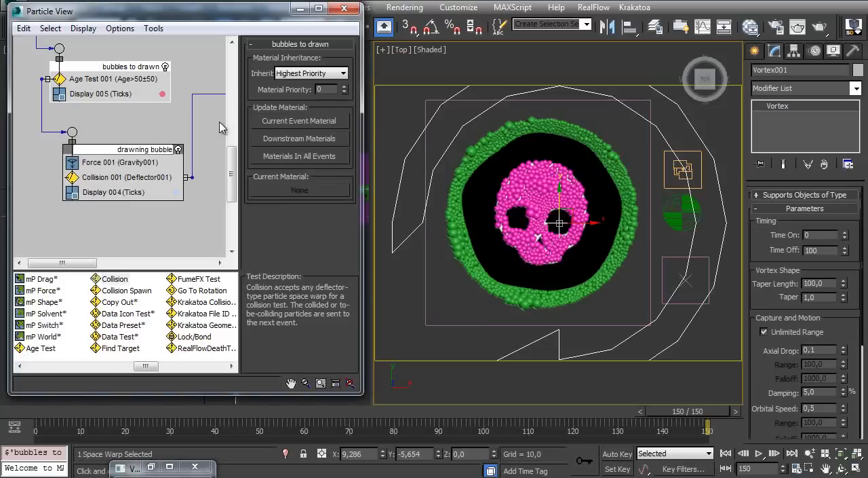
text(s)
key(Return)
Rename Event 001, which holds the Birth Texture operator, to "outside bubbles"
middle_drag(157, 145, 170, 211)
middle_drag(97, 136, 111, 215)
middle_drag(110, 85, 99, 157)
click(123, 141)
right_click(133, 144)
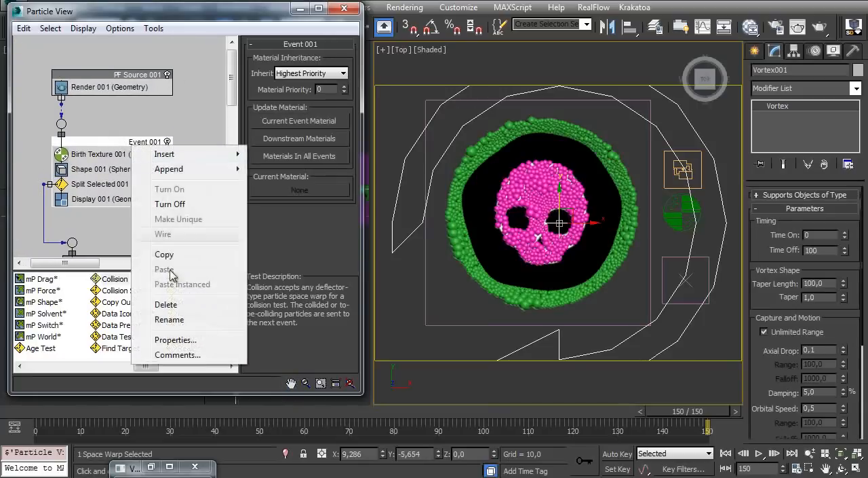
click(178, 320)
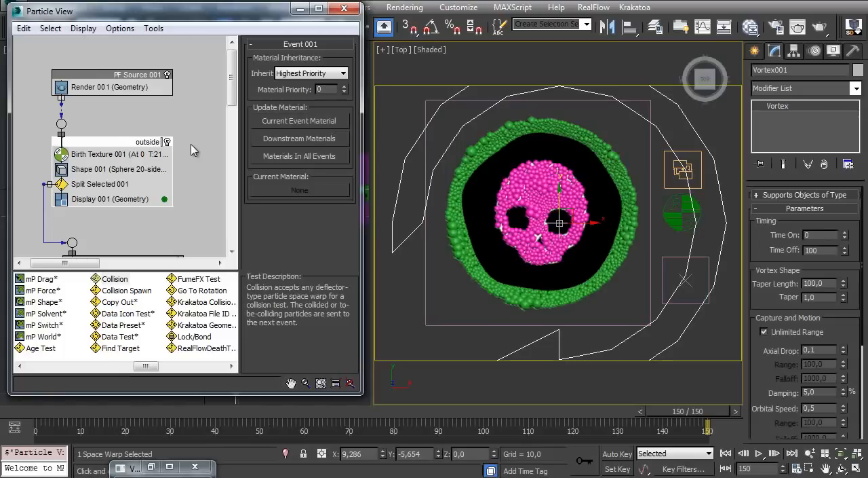
key(Return)
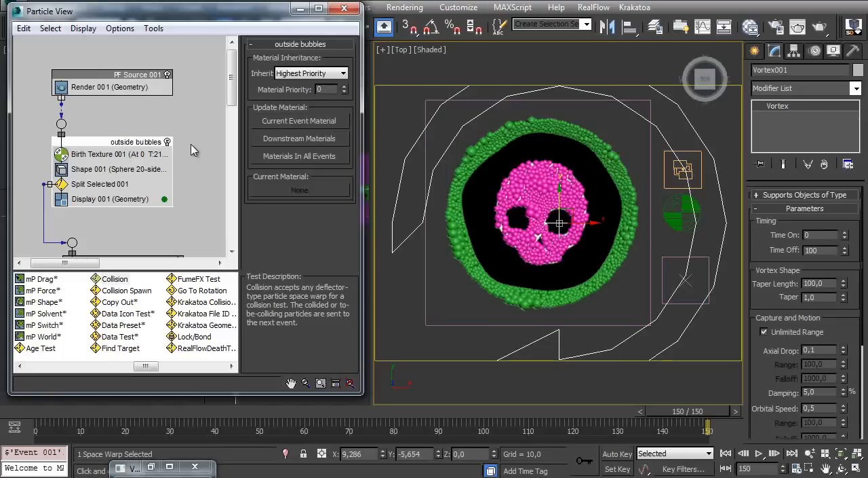
Scrub through the animation to review the bubbles and return to frame 0
ctrl+alt+middle_drag(161, 142, 121, 85)
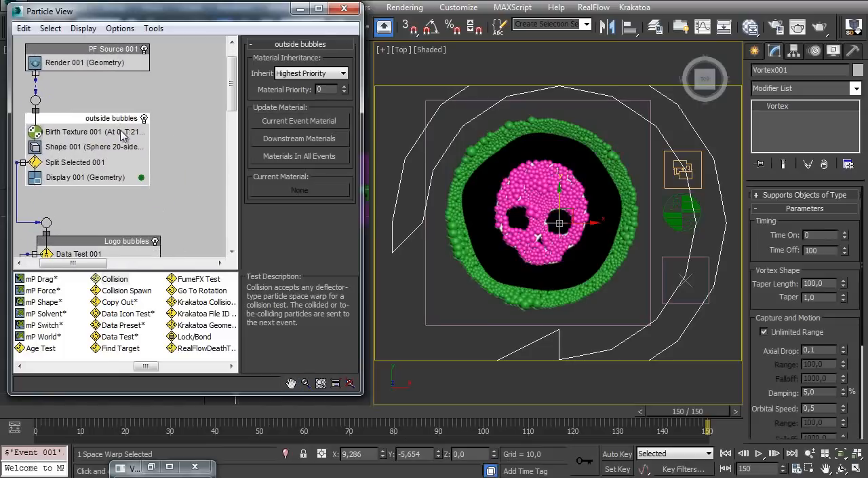
drag(48, 414, 688, 411)
drag(76, 415, 43, 418)
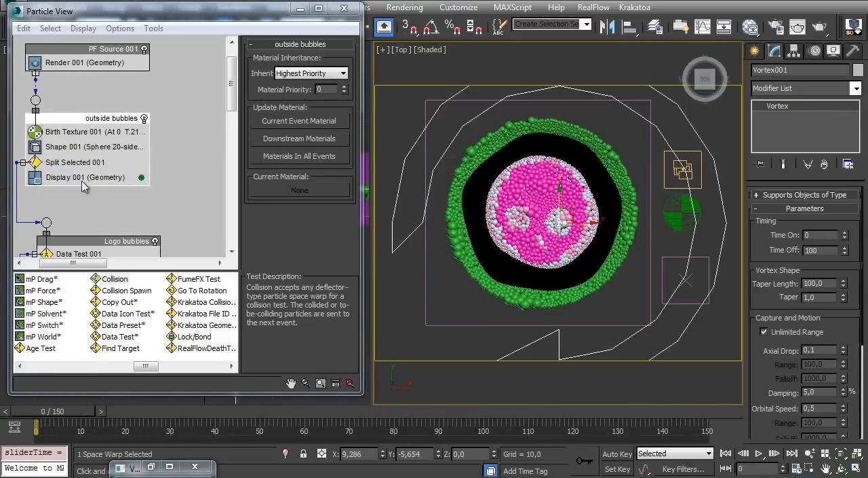
Insert an Age Test into the outside bubbles event, between Split Selected 001 and the Display operator
middle_drag(107, 159, 108, 154)
middle_drag(107, 210, 100, 230)
drag(45, 354, 82, 187)
middle_drag(102, 194, 115, 165)
ctrl+alt+middle_drag(116, 165, 112, 177)
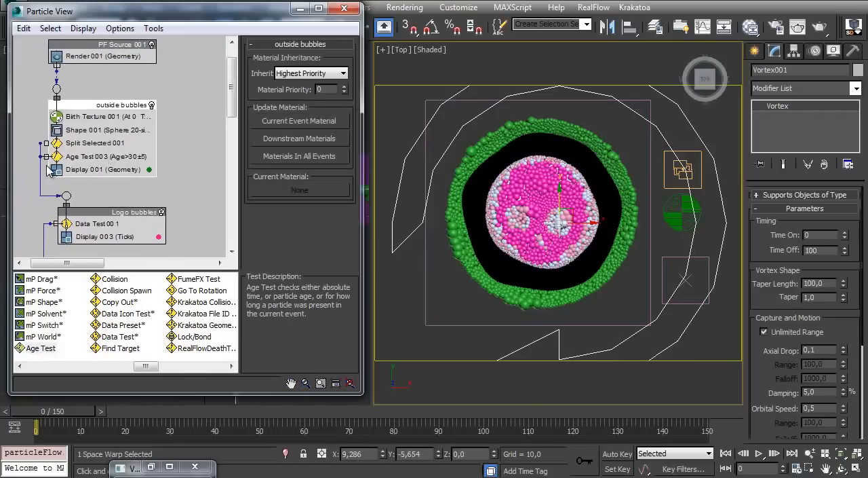
click(42, 158)
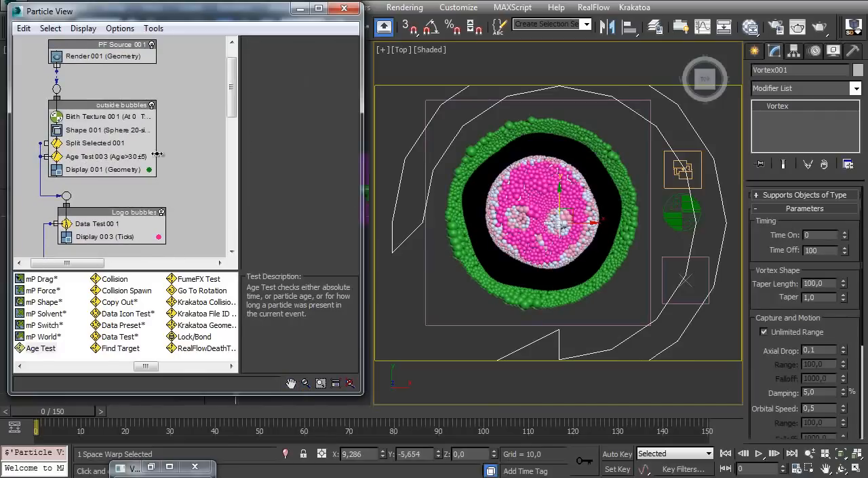
Move the new Age Test out of the outside bubbles event into a separate event placed beside it
drag(160, 158, 195, 172)
middle_drag(195, 172, 125, 159)
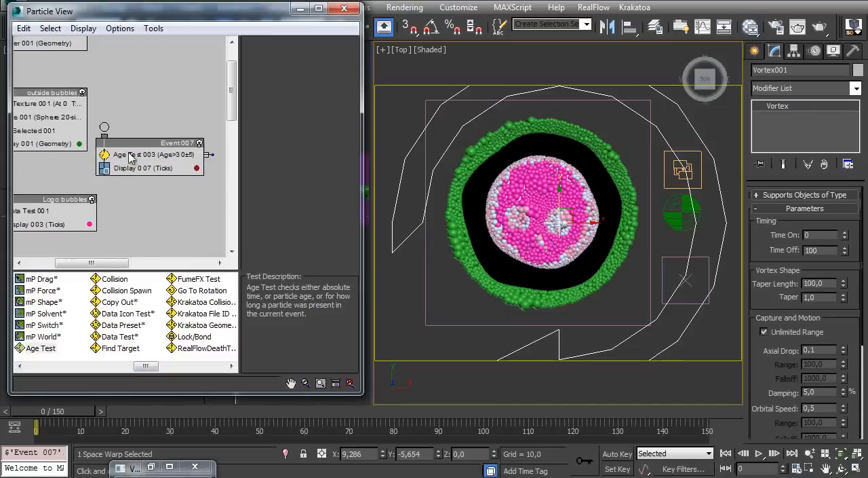
drag(133, 140, 190, 154)
middle_drag(101, 161, 173, 160)
Add a Split Amount test to the outside bubbles event below Split Selected 001 and set its ratio to 5%
drag(144, 364, 170, 365)
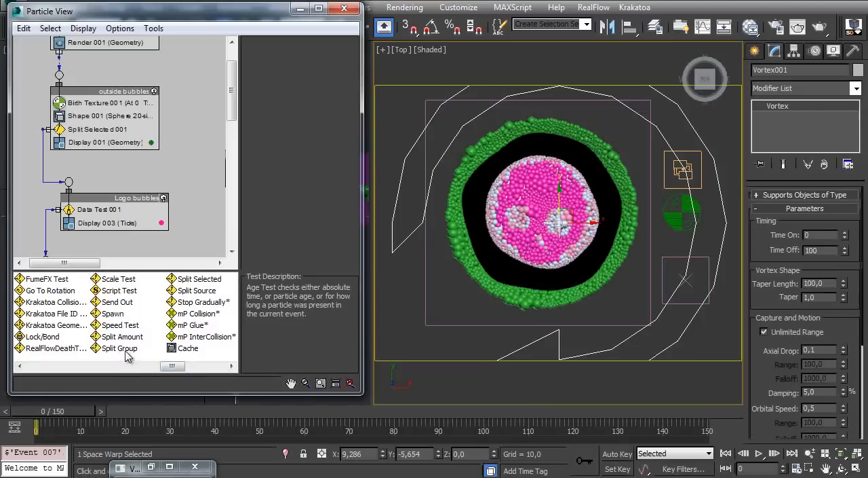
drag(119, 337, 109, 165)
middle_drag(109, 165, 83, 199)
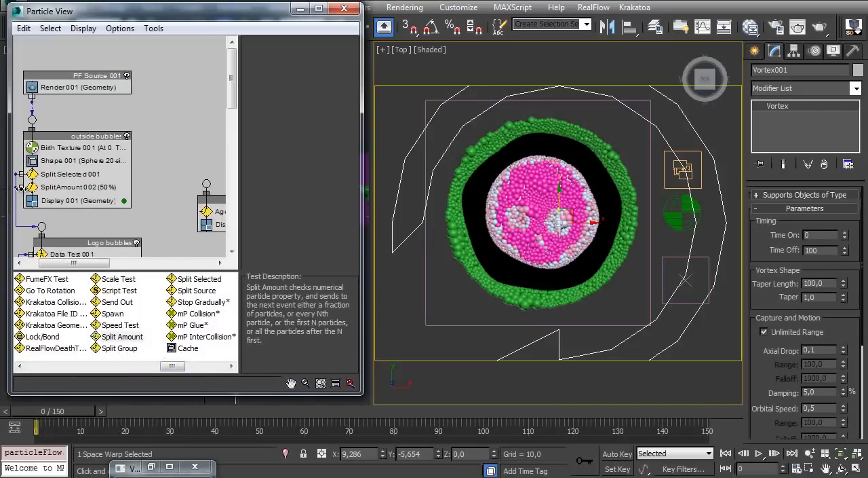
scroll(119, 176, up, 4)
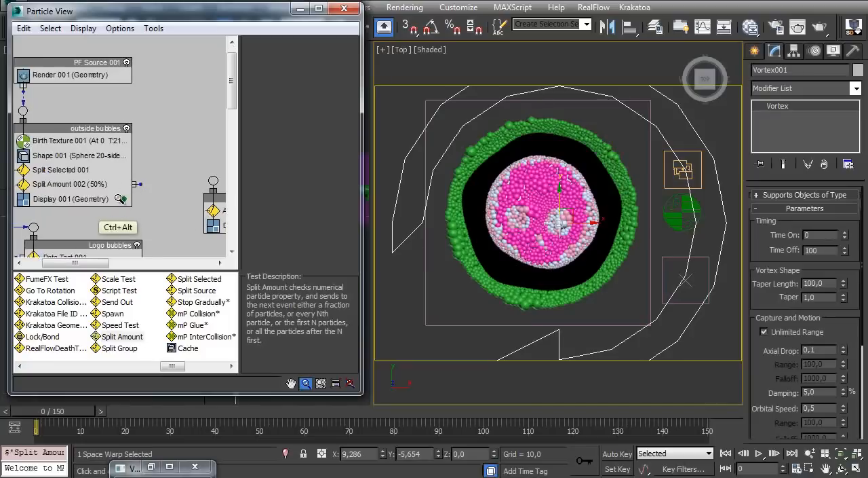
click(95, 177)
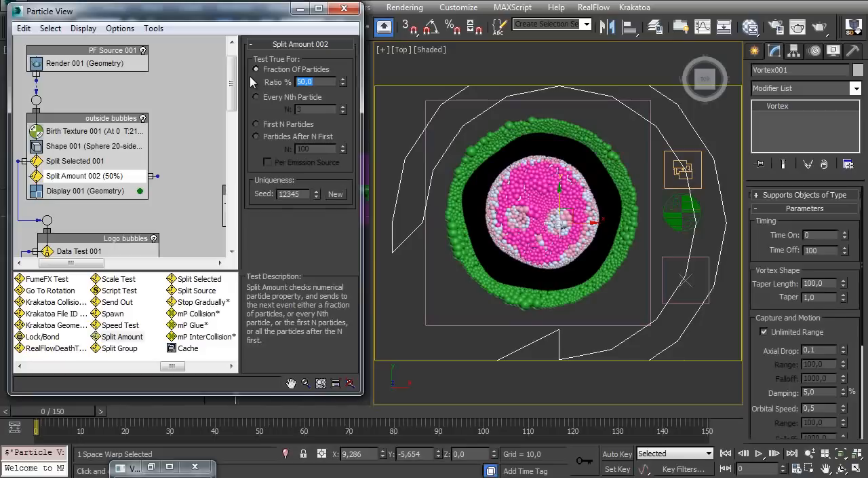
key(Return)
Wire the output of Split Amount 002 to the separate event holding Age Test 003
middle_drag(158, 179, 112, 139)
drag(112, 137, 185, 133)
ctrl+alt+middle_drag(163, 139, 140, 138)
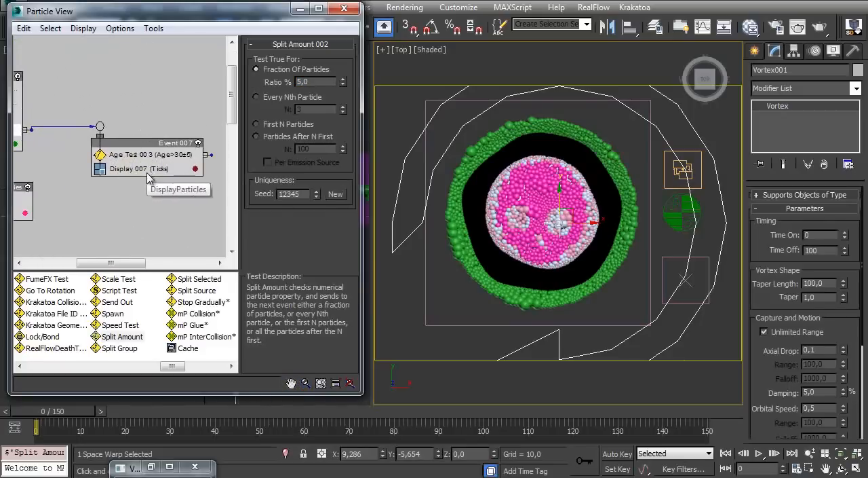
Set the display type of Display 007 in Event 007 to Geometry
click(157, 173)
click(161, 169)
click(305, 64)
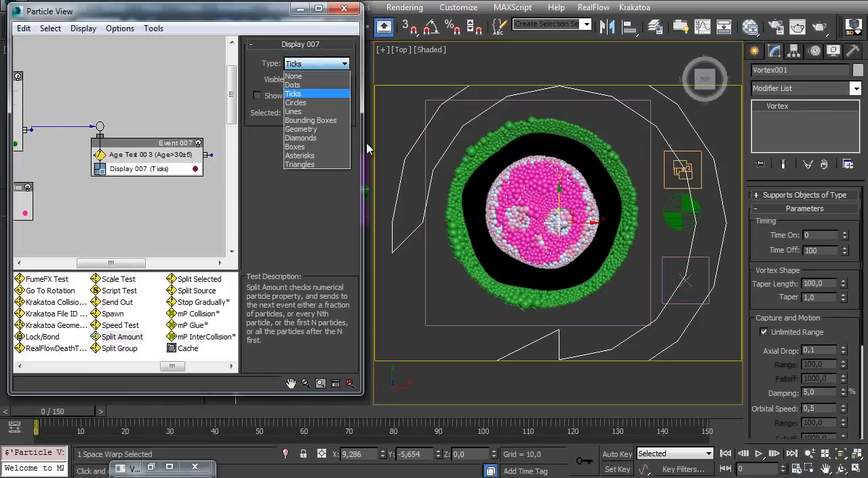
click(252, 175)
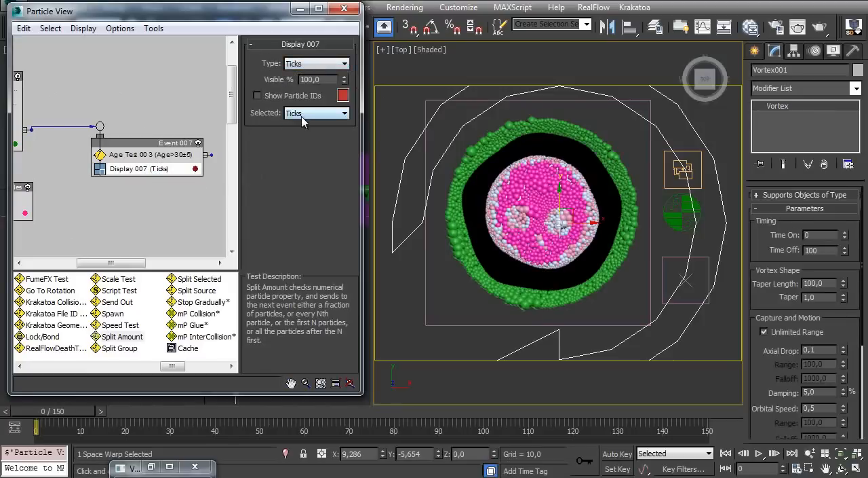
click(302, 116)
click(257, 169)
click(305, 64)
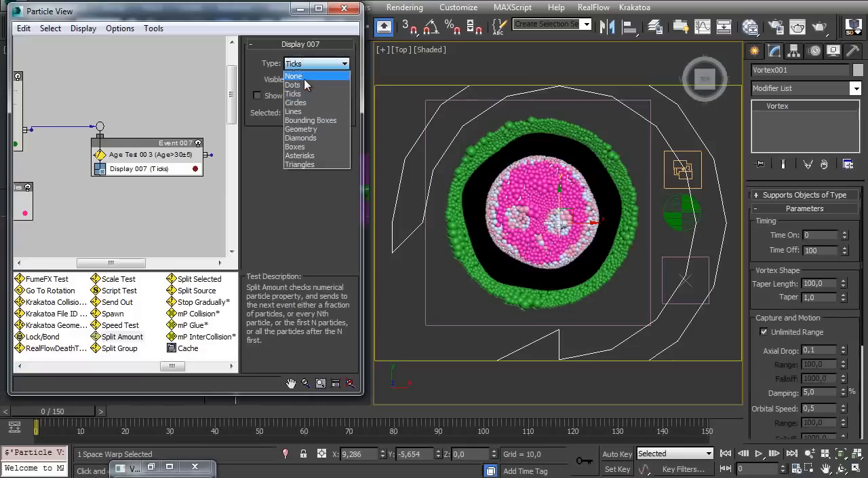
click(298, 129)
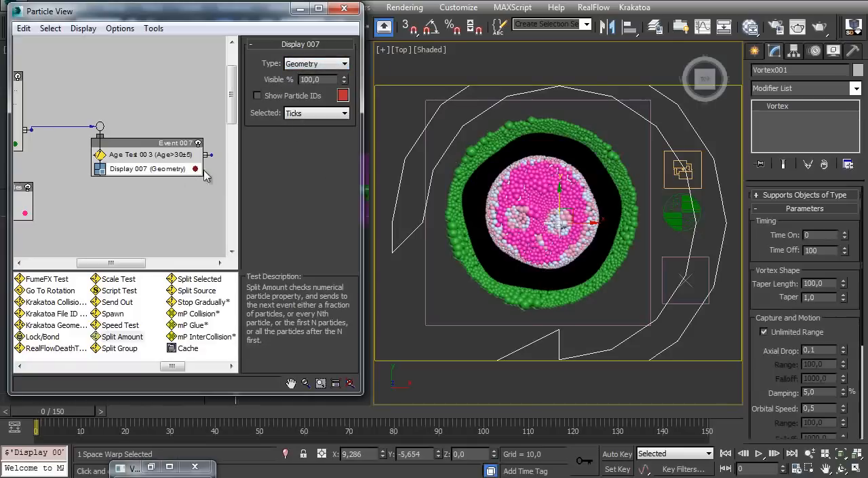
Check the split-off bubbles in the mug's outer ring and set the Split Amount 002 ratio to 8%
scroll(119, 168, up, 2)
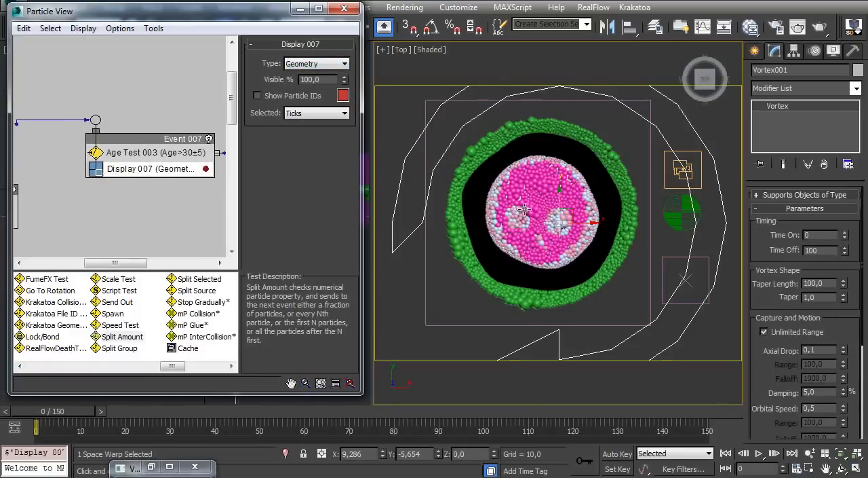
ctrl+alt+middle_drag(529, 216, 528, 196)
ctrl+alt+middle_drag(596, 190, 604, 154)
middle_drag(521, 174, 527, 159)
ctrl+alt+middle_drag(538, 198, 533, 211)
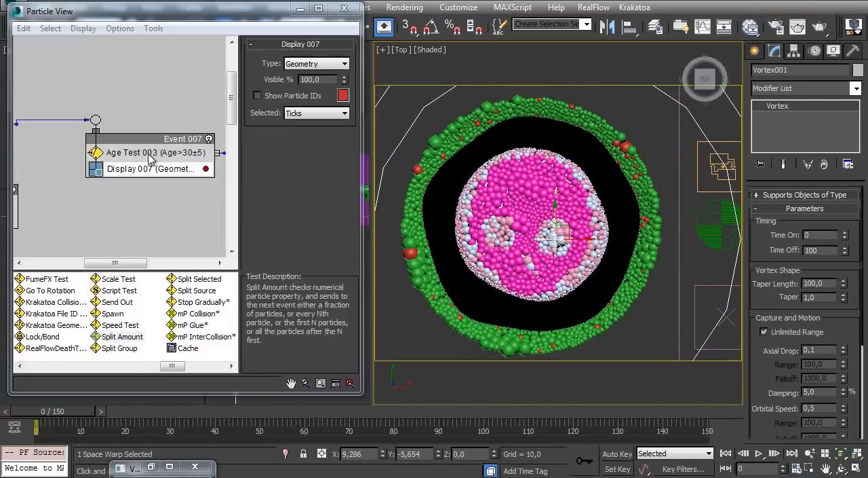
middle_drag(56, 149, 173, 167)
middle_drag(36, 139, 96, 144)
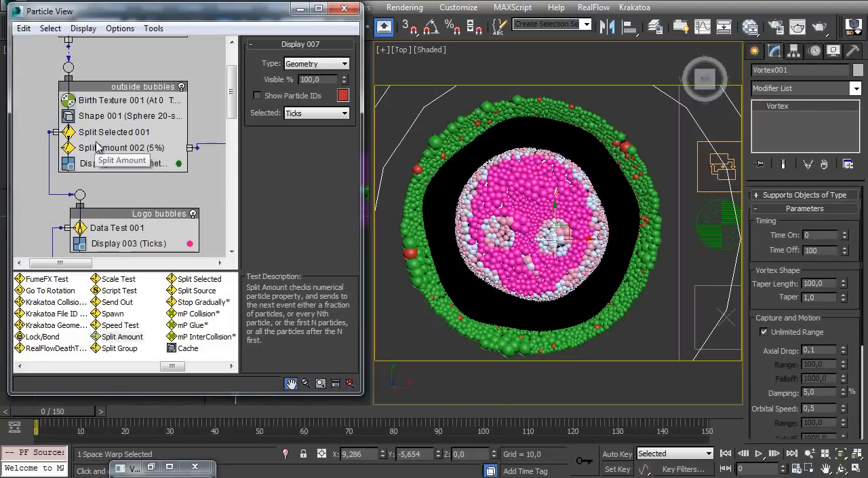
click(98, 149)
drag(315, 82, 255, 90)
text(8)
key(Return)
Set the Age Test 003 test value to 75 and its variation to 75
middle_drag(206, 169, 75, 140)
middle_drag(158, 161, 113, 180)
click(116, 130)
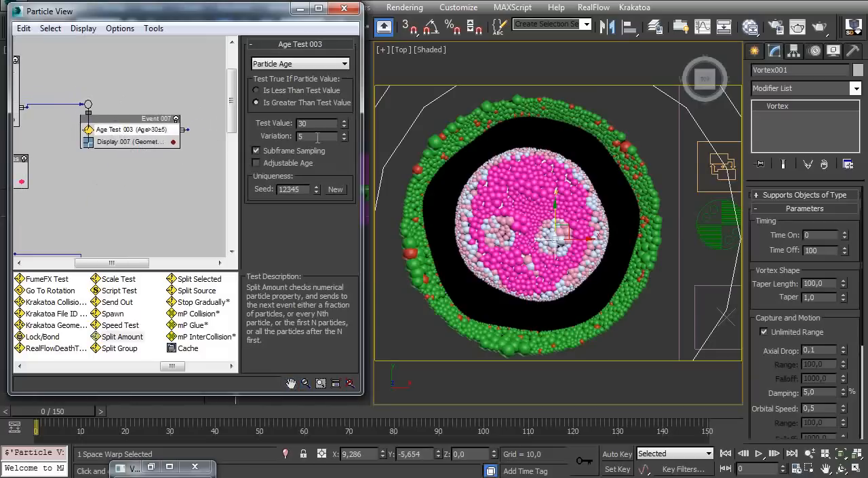
key(Tab)
text(75)
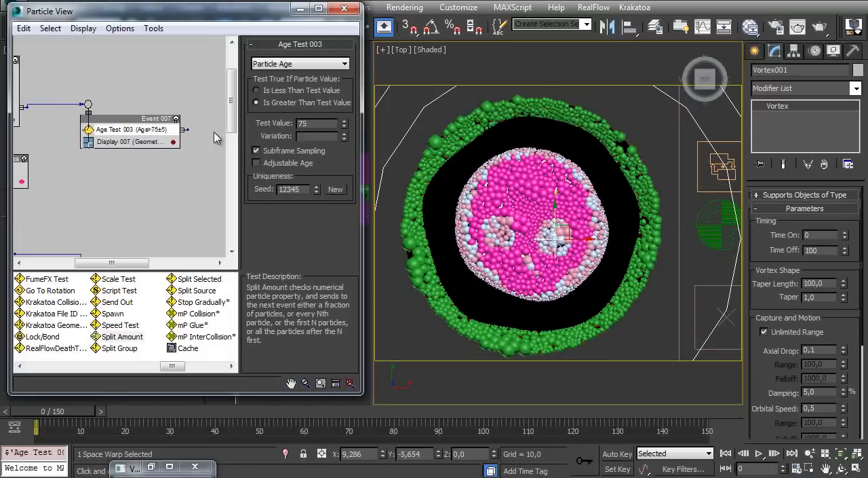
Wire the output of Age Test 003 to the event holding Delete 001 and preview the bubbles over the timeline
ctrl+alt+middle_drag(42, 166, 84, 102)
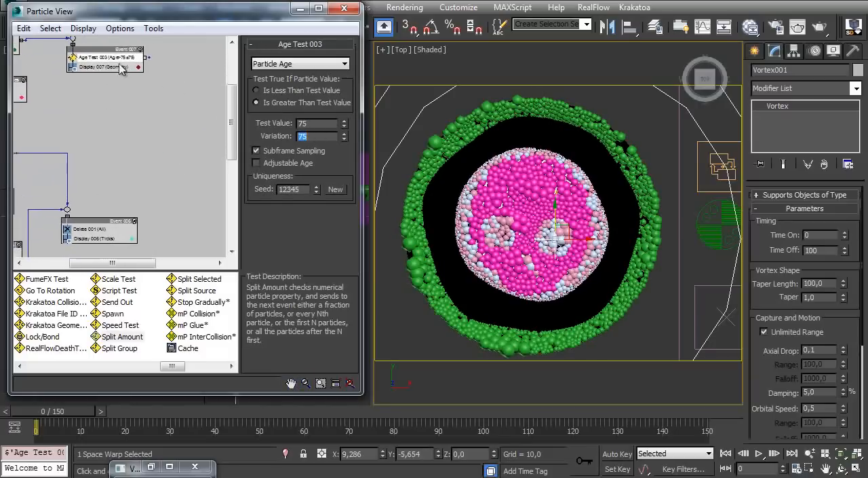
drag(118, 50, 69, 209)
middle_drag(117, 180, 165, 175)
ctrl+alt+middle_drag(482, 217, 490, 201)
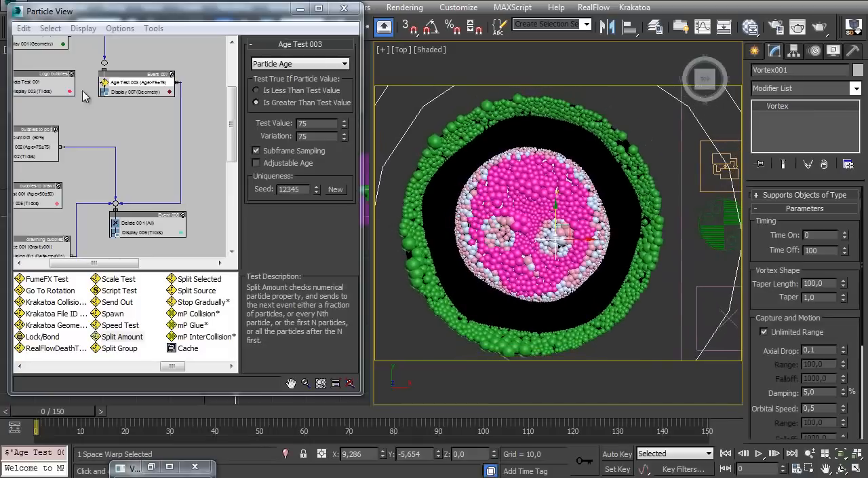
scroll(119, 94, up, 5)
click(143, 78)
click(142, 78)
click(142, 78)
drag(66, 416, 749, 380)
key(Home)
Add a Force operator below Split Amount 002 in the outside bubbles event and assign the Vortex001 space warp to it
middle_drag(66, 131, 73, 86)
drag(170, 370, 72, 370)
drag(34, 313, 99, 156)
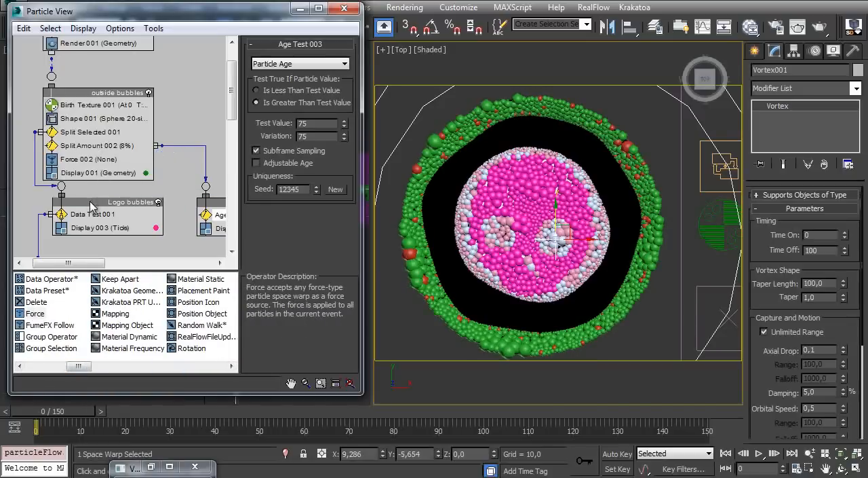
click(95, 159)
scroll(95, 162, up, 2)
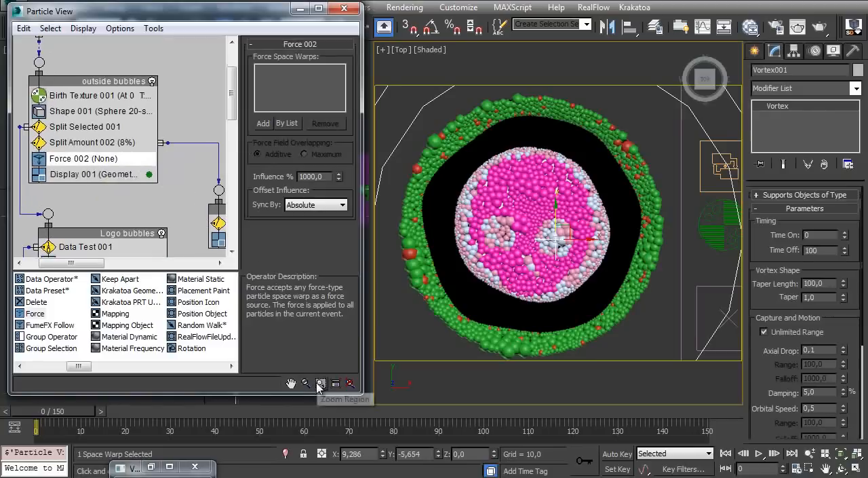
click(351, 383)
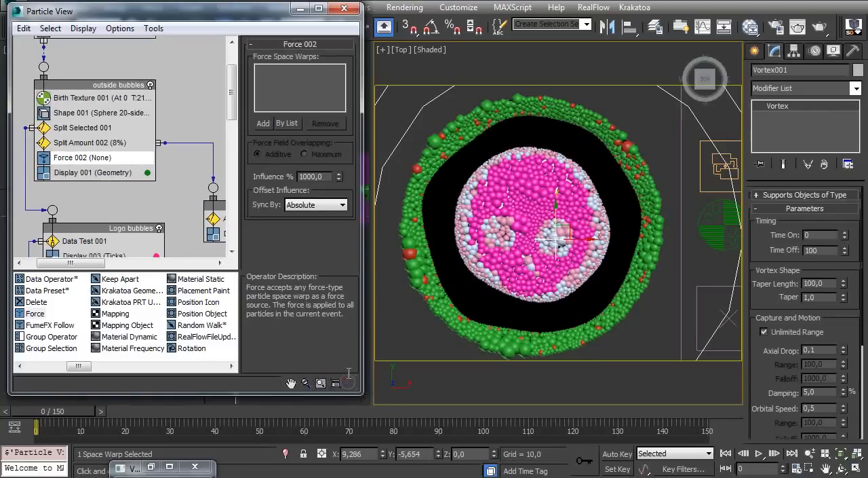
click(287, 124)
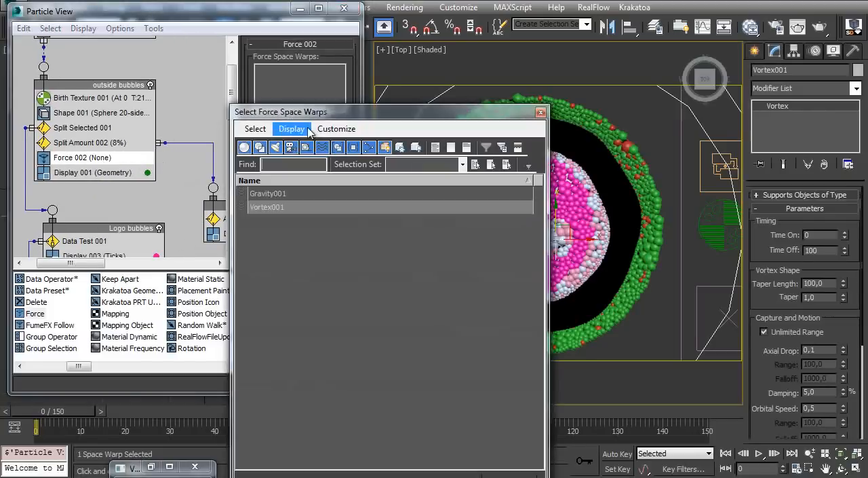
double_click(267, 208)
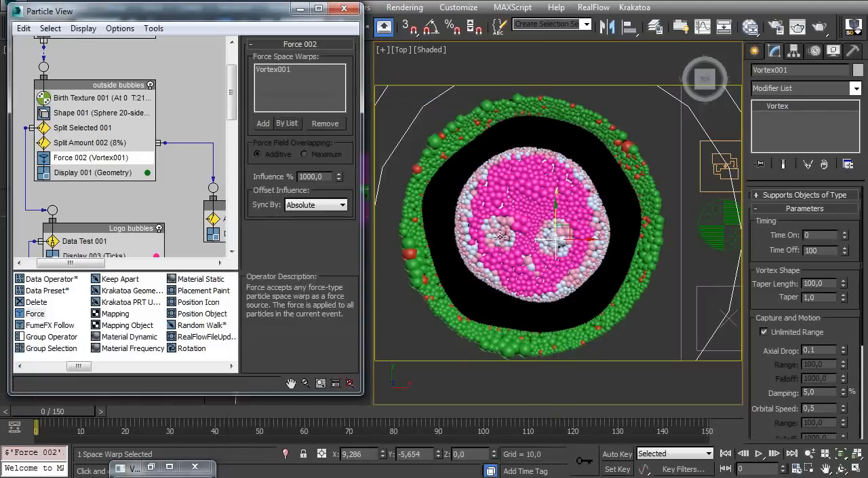
Preview the vortex motion of the outside bubbles and set the vortex's radial pull to 0
alt+middle_drag(543, 309, 522, 302)
mouse_move(66, 417)
mouse_down()
mouse_move(124, 414)
mouse_move(87, 424)
mouse_move(61, 415)
mouse_up()
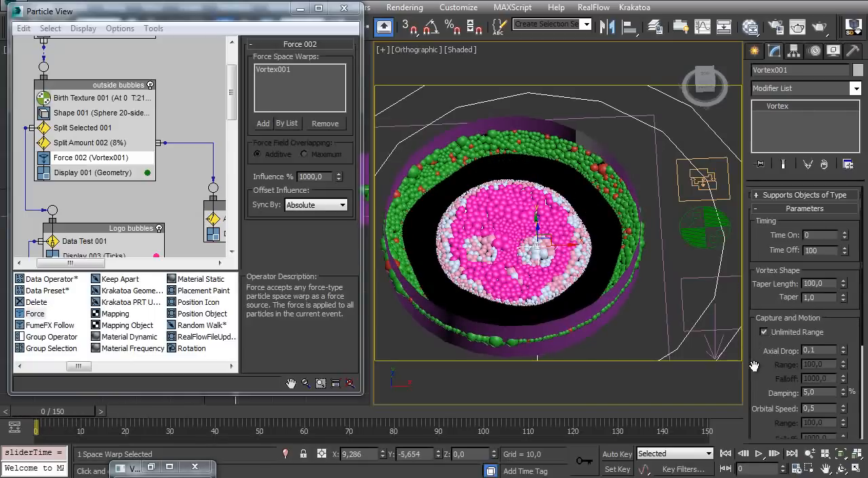
scroll(755, 364, down, 5)
right_click(844, 364)
drag(78, 415, 156, 417)
key(Home)
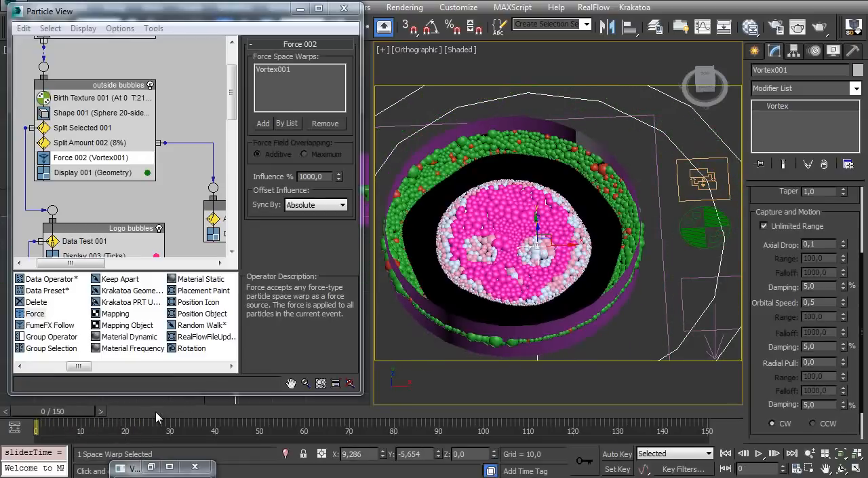
Try an orbital speed of 0.1 for the vortex and preview the first frames from the side
alt+middle_drag(651, 270, 526, 250)
mouse_move(49, 417)
mouse_down()
mouse_move(145, 417)
mouse_move(35, 425)
mouse_up()
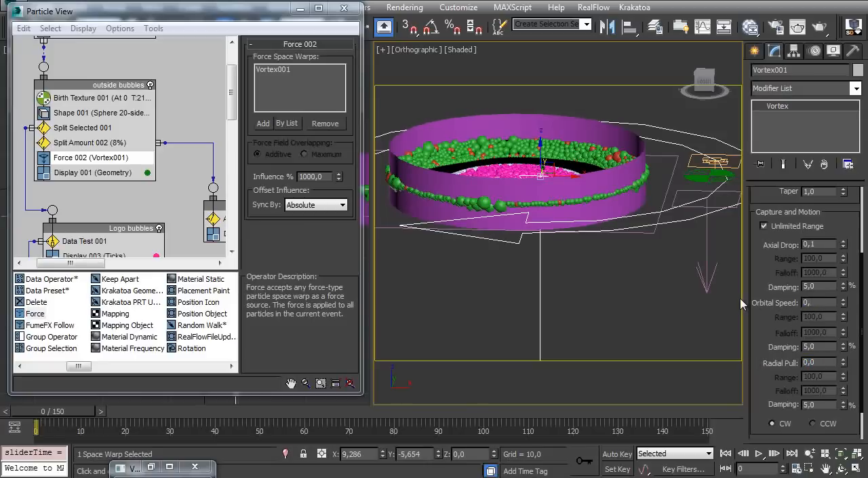
drag(52, 422, 31, 419)
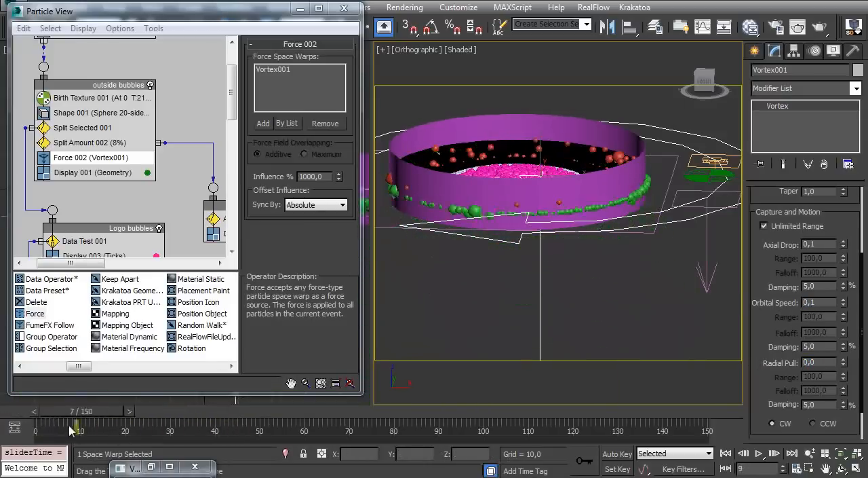
Set the vortex's axial drop to 0 and scrub through the animation
scroll(798, 285, up, 2)
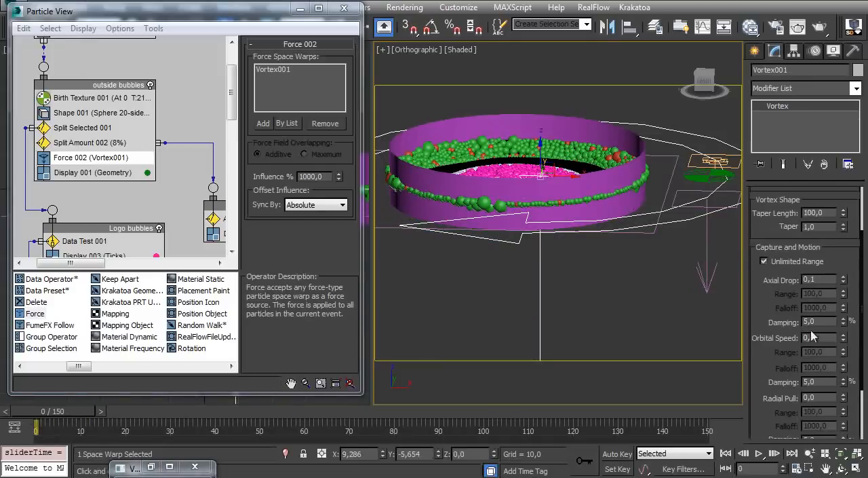
right_click(844, 281)
drag(58, 413, 615, 381)
key(Home)
Set the damping of the vortex's orbital speed to 50% and preview the motion up to frame 150
alt+middle_drag(512, 145, 515, 231)
alt+middle_drag(499, 278, 497, 295)
drag(67, 416, 378, 408)
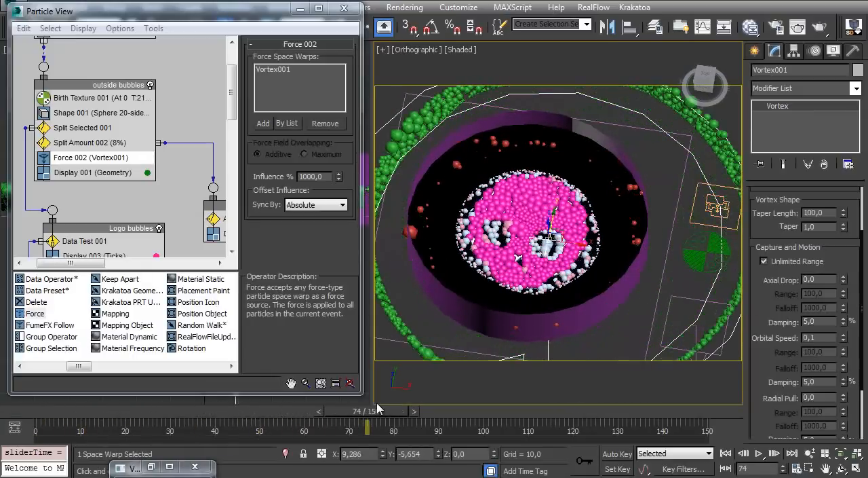
key(Home)
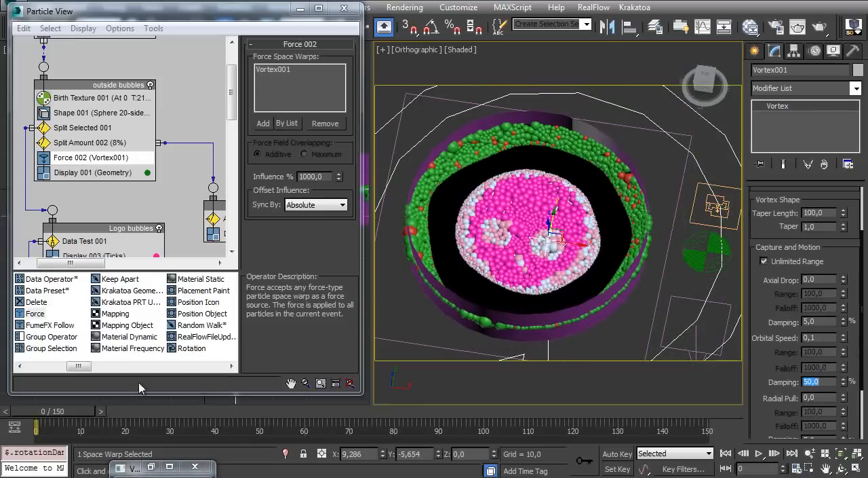
drag(67, 415, 749, 407)
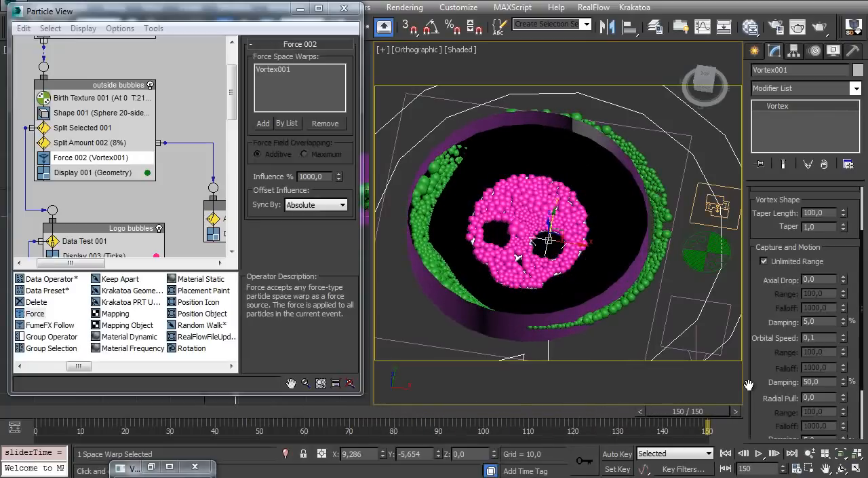
Set the vortex's orbital speed to 0.05 and preview the outside bubbles' motion over all 150 frames
key(Home)
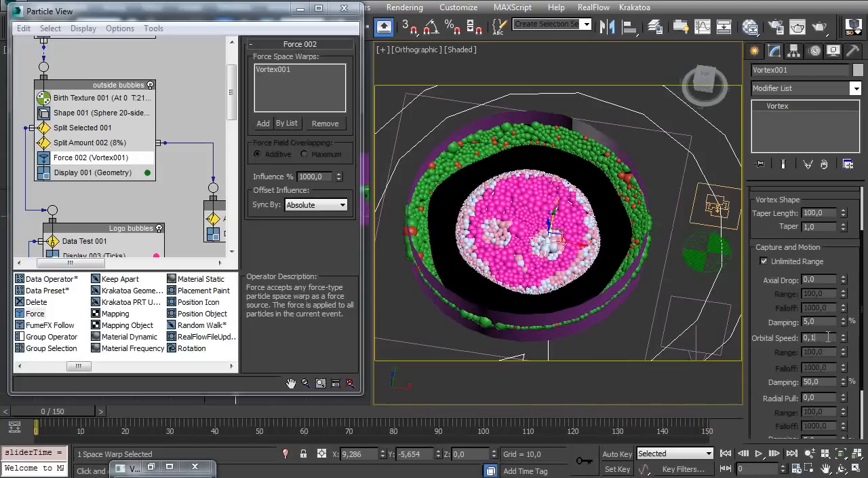
key(Return)
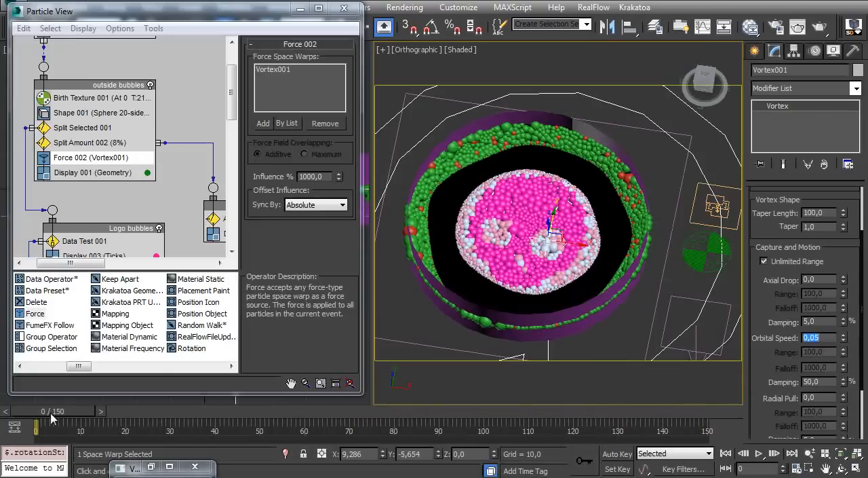
drag(45, 416, 692, 404)
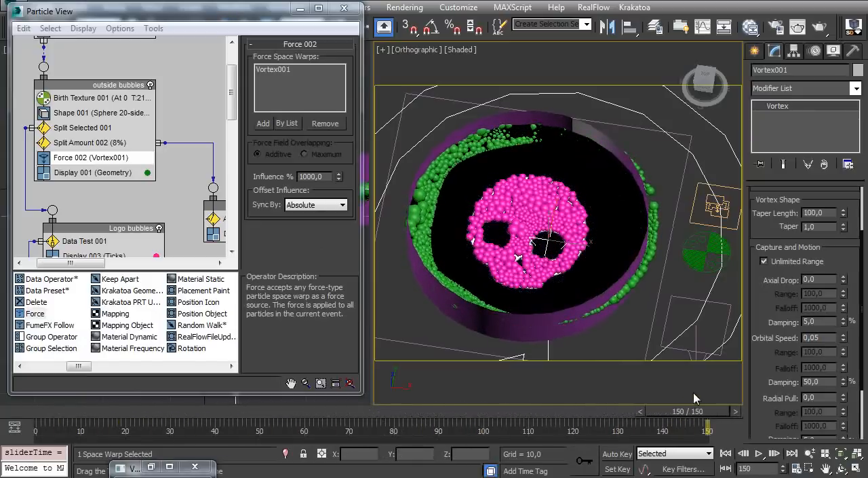
drag(49, 422, 702, 411)
drag(42, 412, 614, 398)
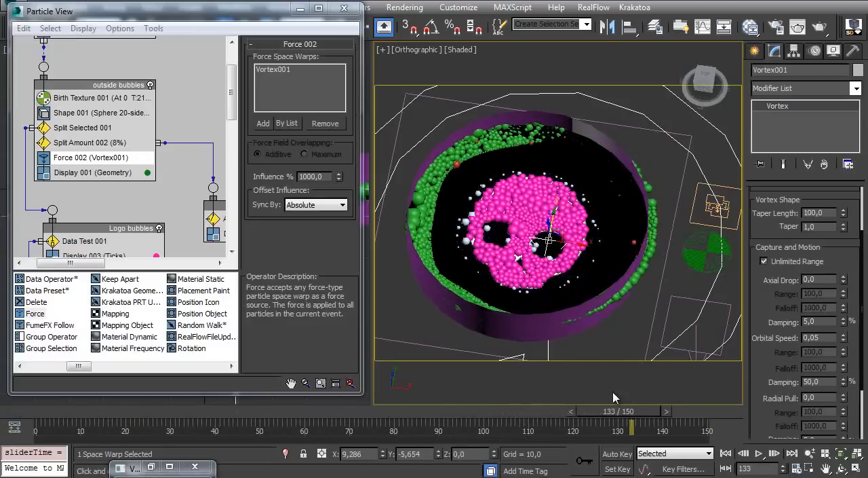
key(Home)
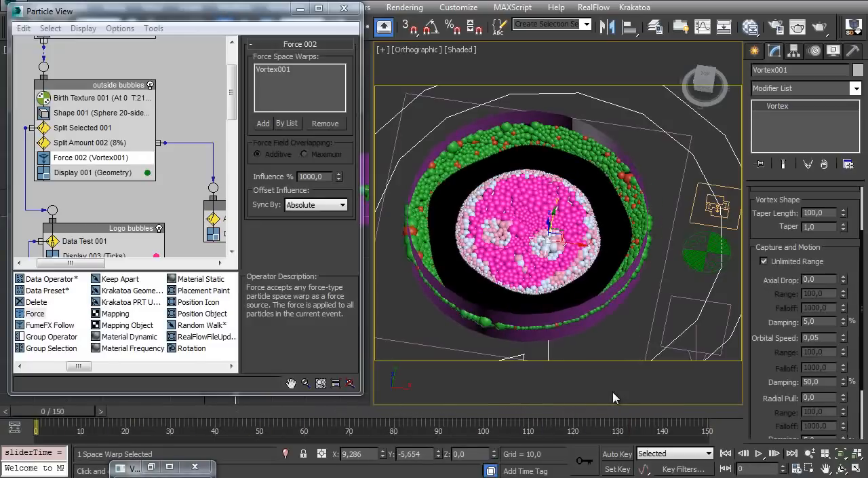
alt+middle_drag(559, 262, 527, 202)
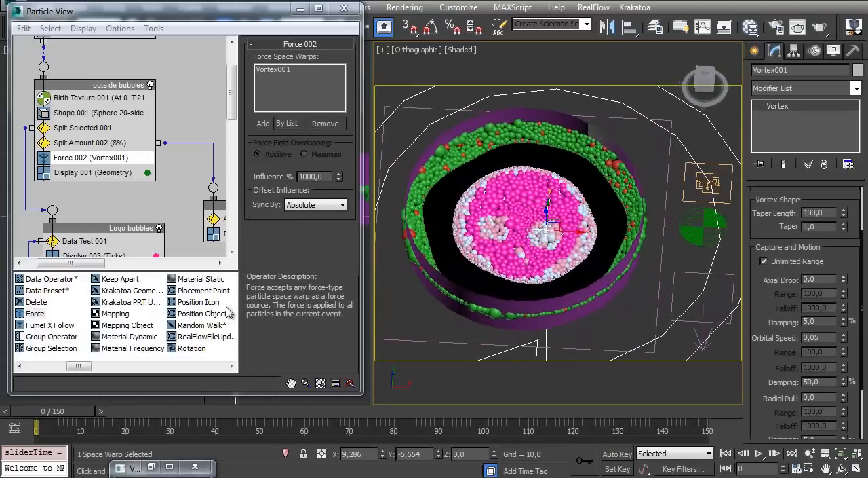
drag(75, 411, 580, 367)
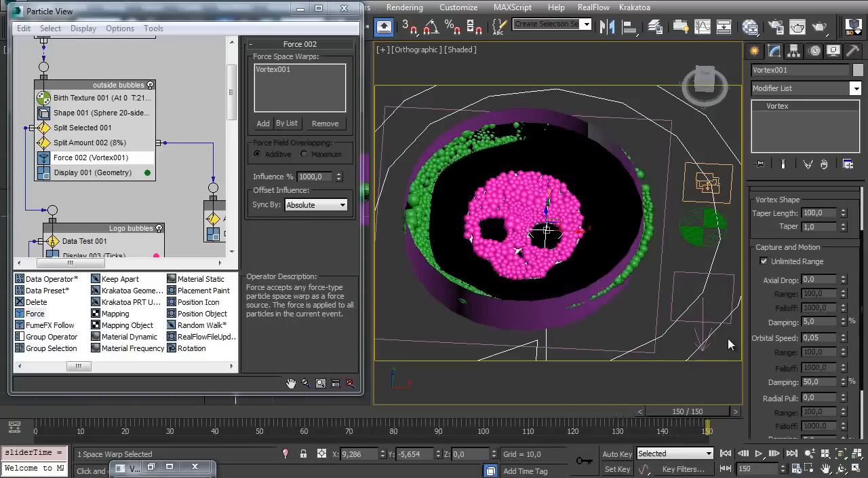
key(Home)
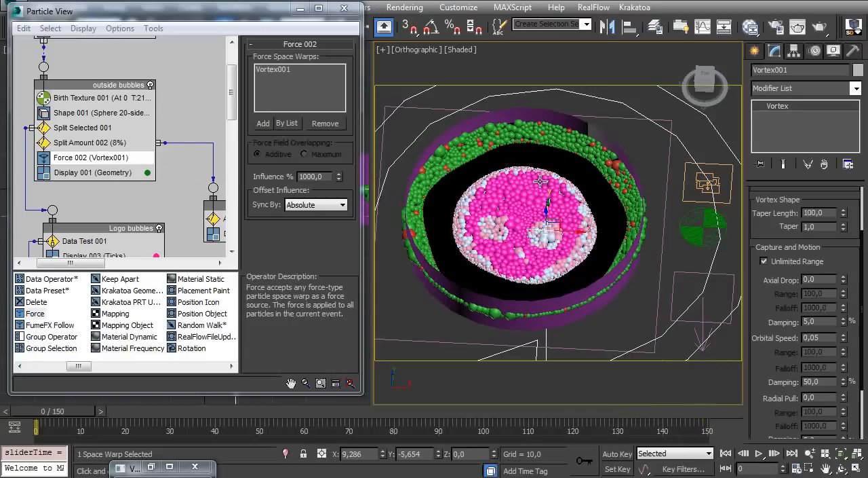
Add a Lock/Bond test below Force 002 in the outside bubbles event and move its output to the event's right side
drag(78, 366, 149, 368)
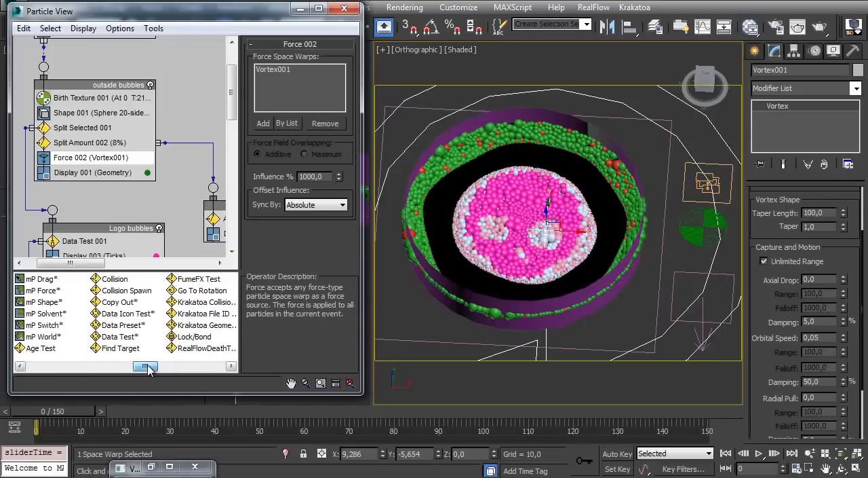
drag(192, 337, 41, 171)
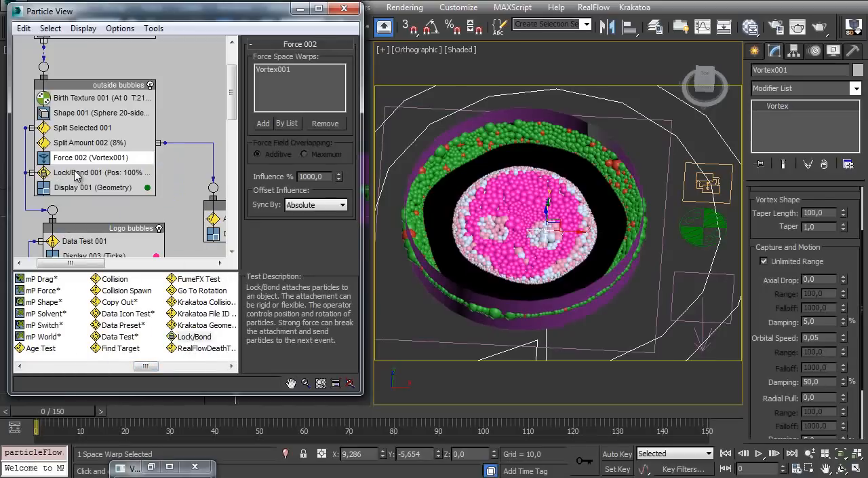
click(30, 173)
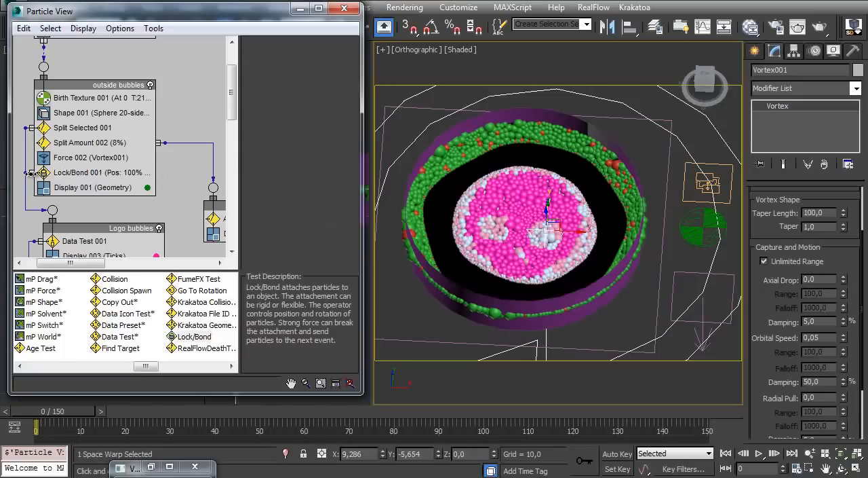
drag(102, 174, 117, 174)
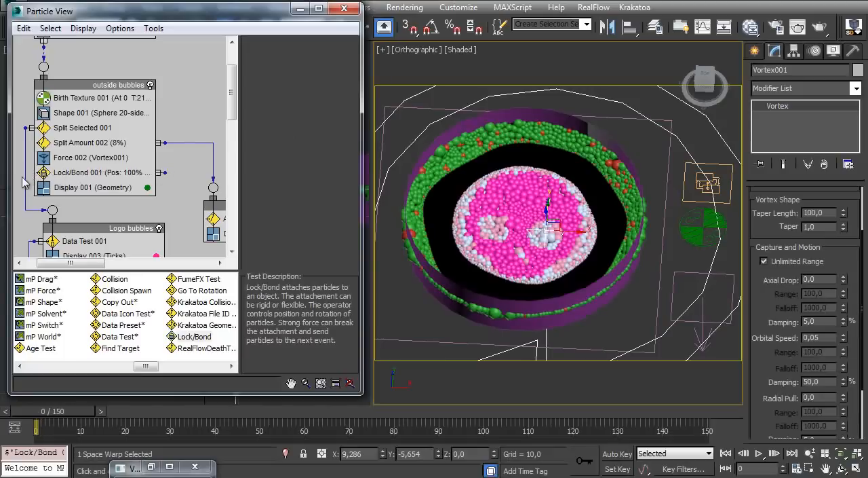
Add bubbles_base as the lock-on object of Lock/Bond 001 and make it lock to the surface
click(74, 172)
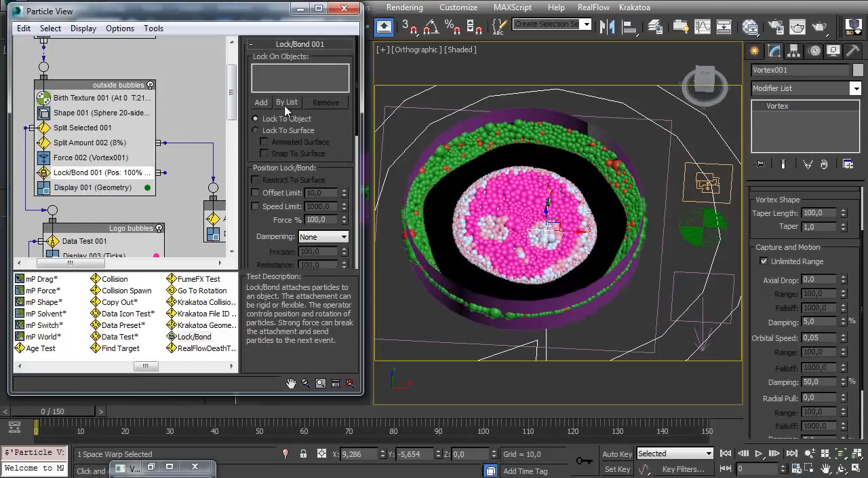
click(261, 102)
click(441, 186)
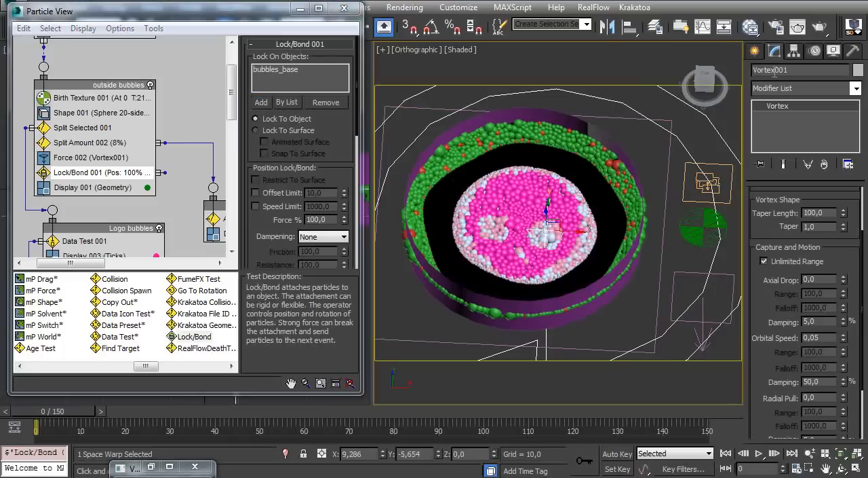
click(465, 175)
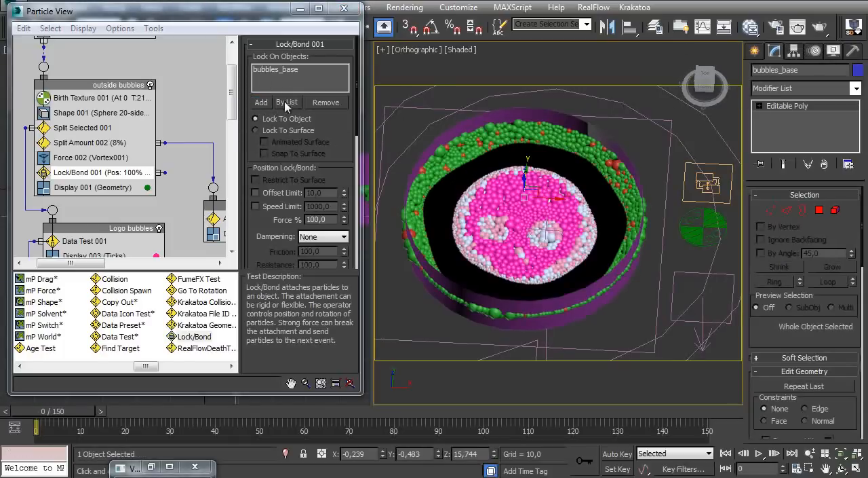
click(275, 132)
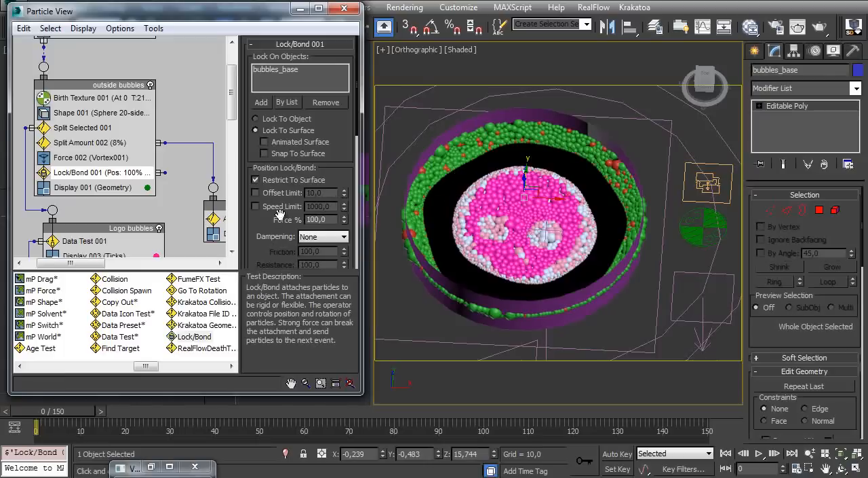
Set the position force of Lock/Bond 001 to 0%
scroll(259, 215, down, 2)
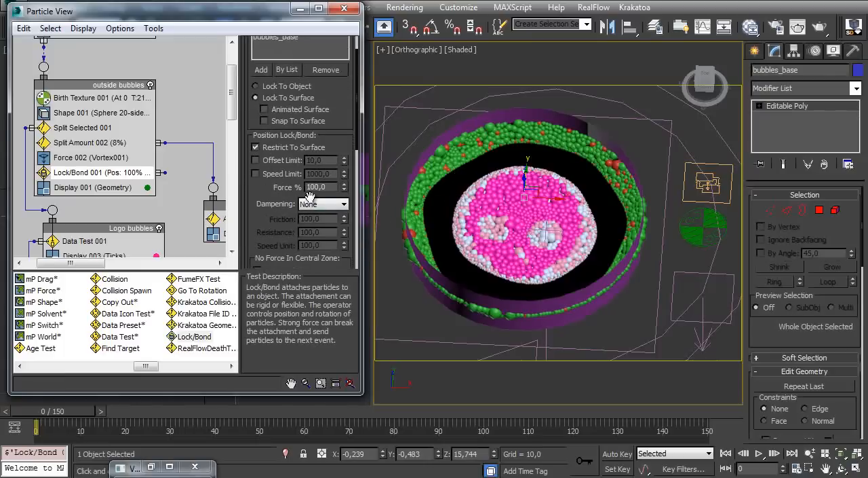
right_click(344, 190)
alt+middle_drag(466, 187, 407, 236)
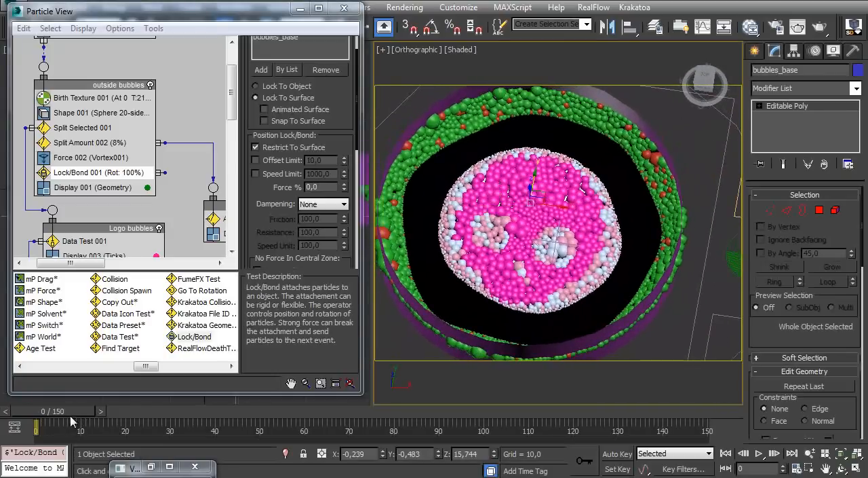
Preview the surface-locked outside bubbles' motion over all 150 frames, returning to frame 0
drag(60, 422, 711, 384)
drag(42, 415, 720, 381)
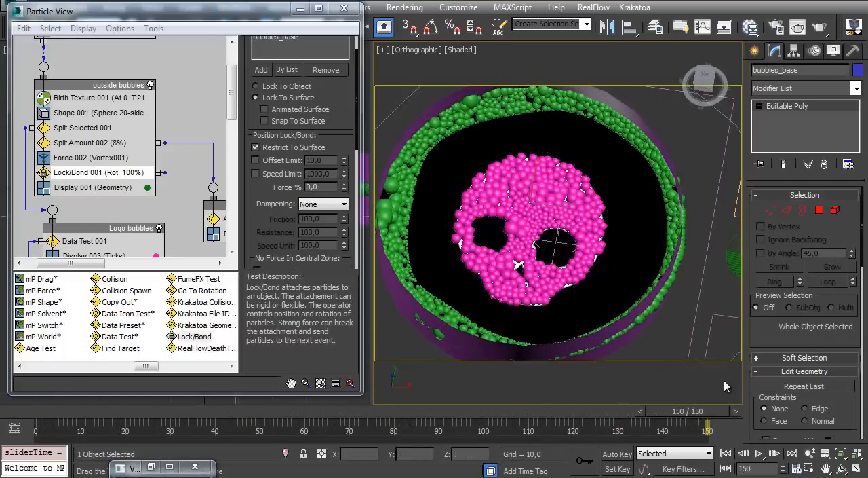
key(Home)
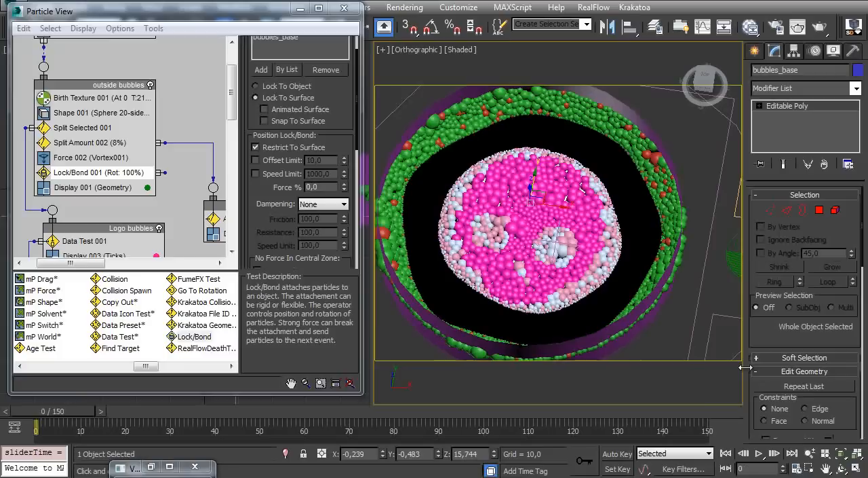
drag(86, 417, 702, 401)
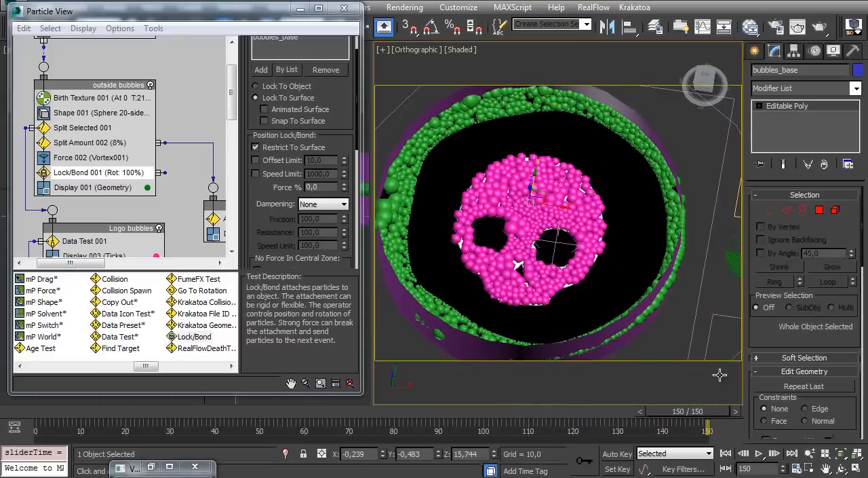
key(Home)
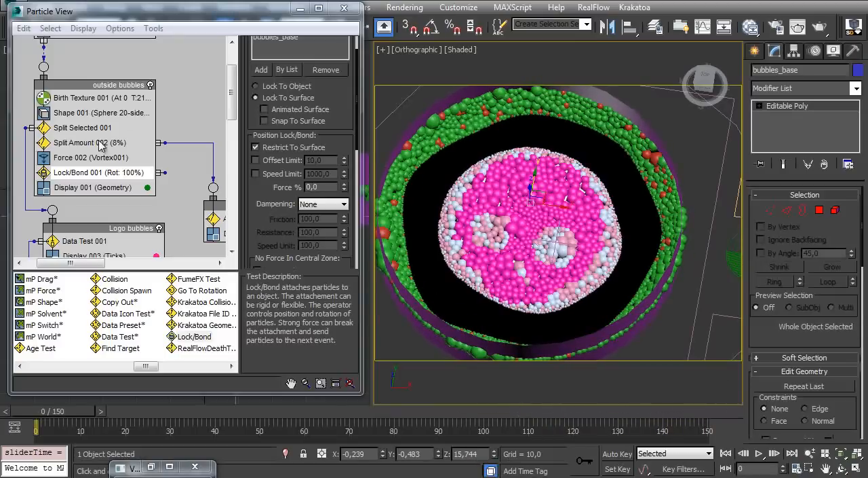
Hide the mug_collision object so the bubbles are unobstructed
alt+middle_drag(585, 217, 562, 182)
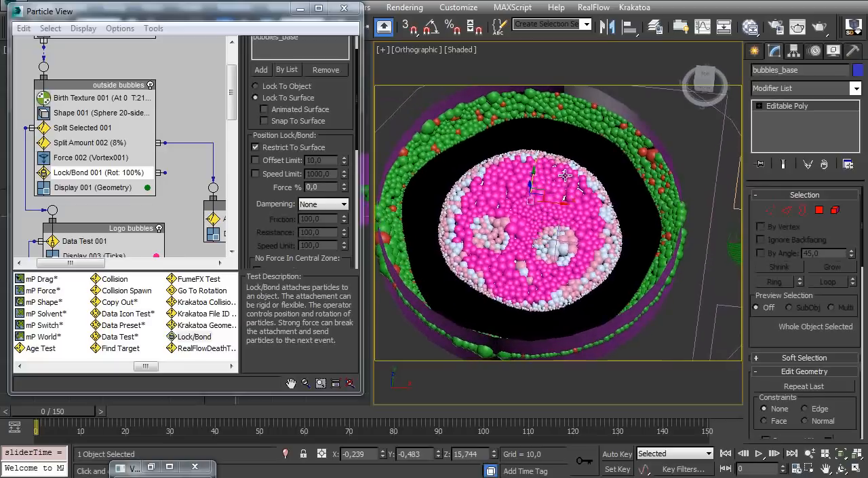
alt+middle_drag(622, 117, 651, 132)
click(653, 139)
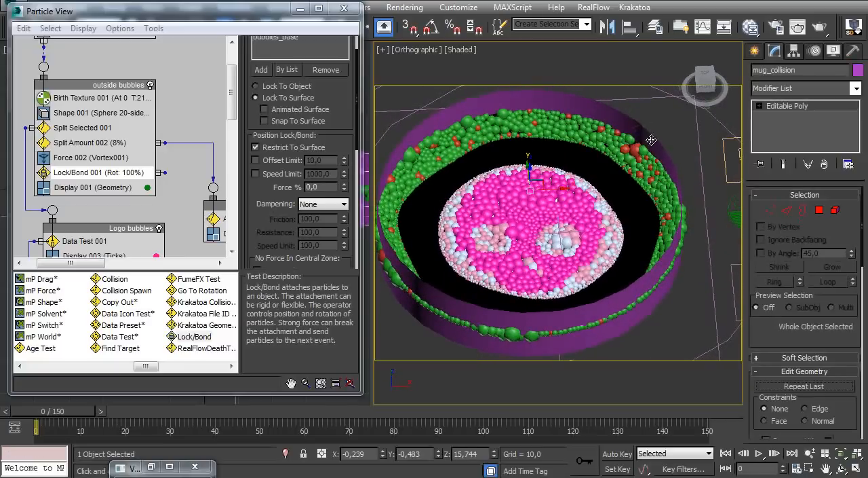
right_click(647, 138)
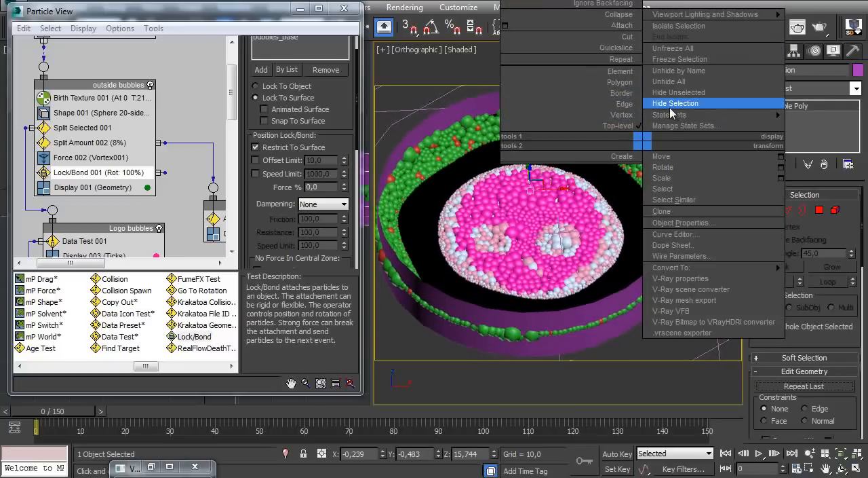
click(671, 103)
alt+middle_drag(541, 199, 478, 229)
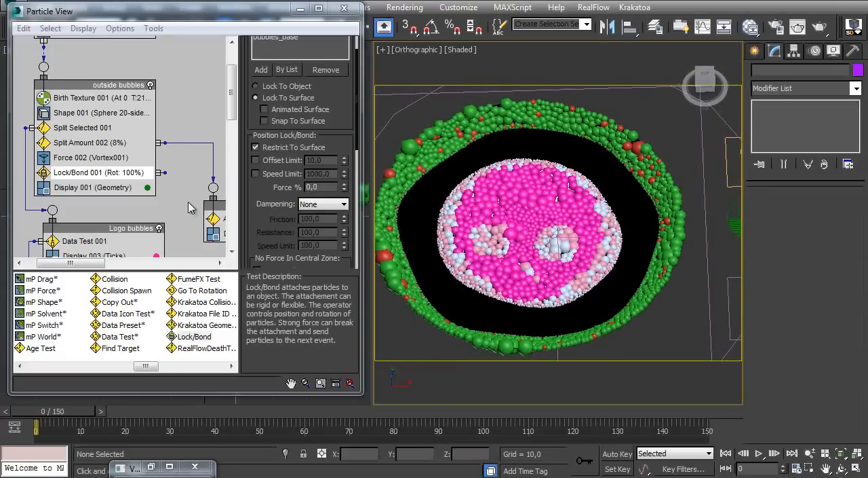
Place an instance of Lock/Bond 001 above Age Test 003 in Event 007 and preview the motion up to frame 150
middle_drag(182, 215, 99, 158)
ctrl+alt+middle_drag(163, 156, 122, 168)
click(73, 121)
middle_drag(142, 138, 69, 109)
shift+click(80, 129)
mouse_move(52, 103)
shift+mouse_down()
mouse_move(88, 109)
mouse_move(171, 150)
shift+mouse_up()
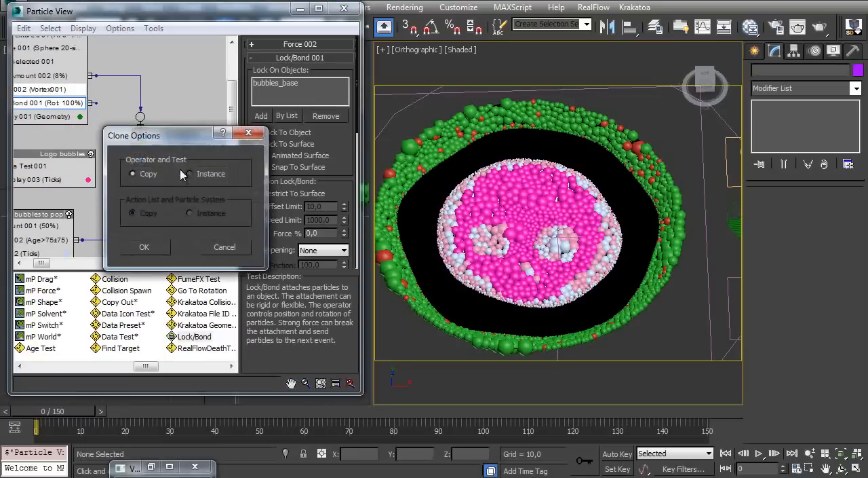
click(144, 248)
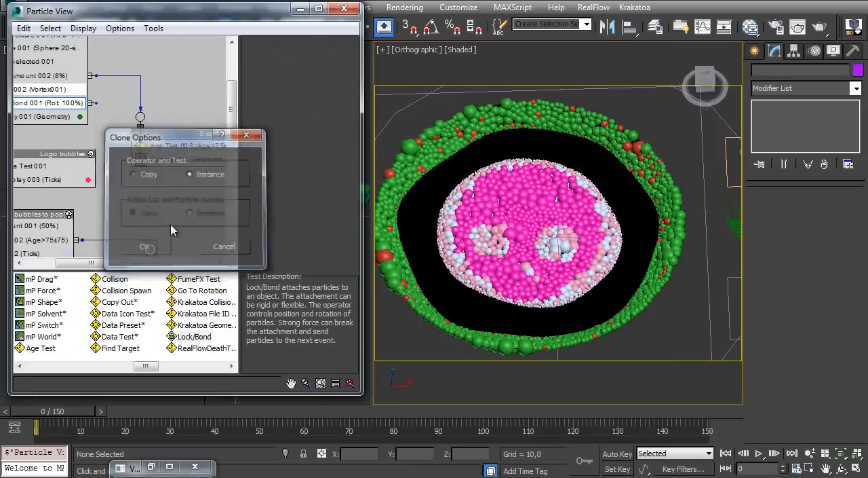
middle_drag(167, 180, 94, 198)
middle_drag(133, 161, 117, 145)
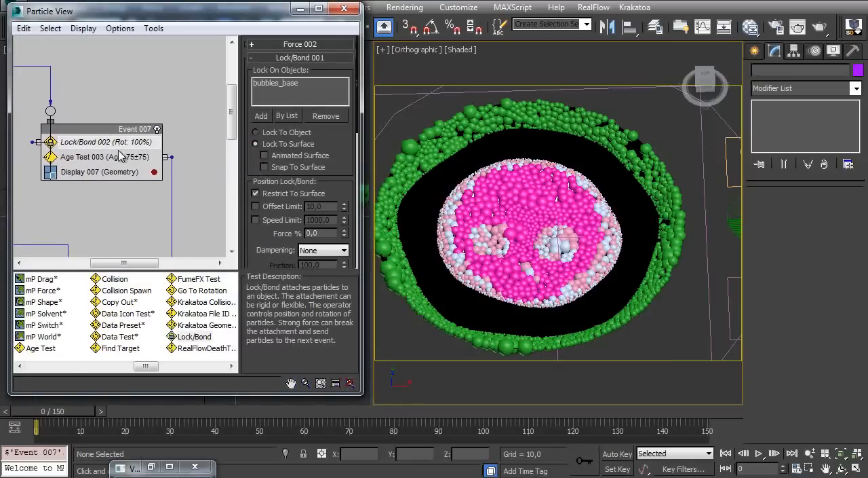
drag(195, 415, 706, 413)
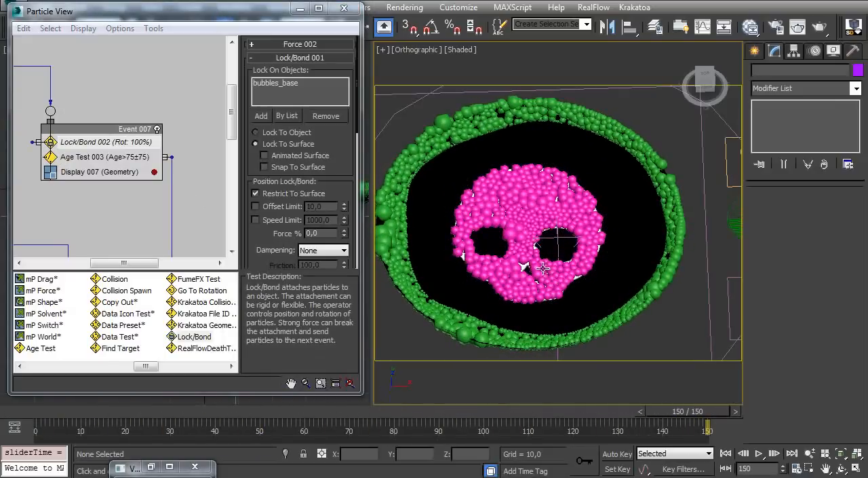
key(Home)
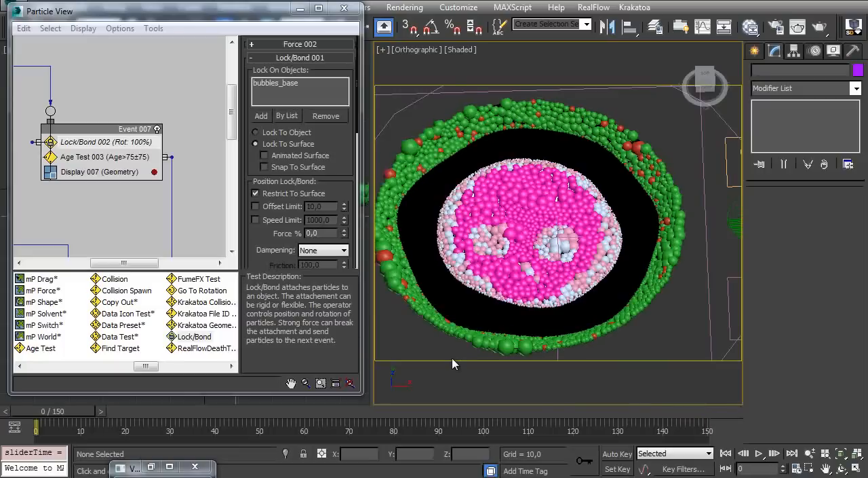
Place an instance of Lock/Bond 001 between Split Amount 001 and Age Test 002 in the bubbles to pop event
middle_drag(95, 146, 160, 85)
middle_drag(35, 179, 132, 141)
middle_drag(62, 169, 91, 202)
middle_drag(112, 97, 102, 171)
click(108, 71)
click(122, 87)
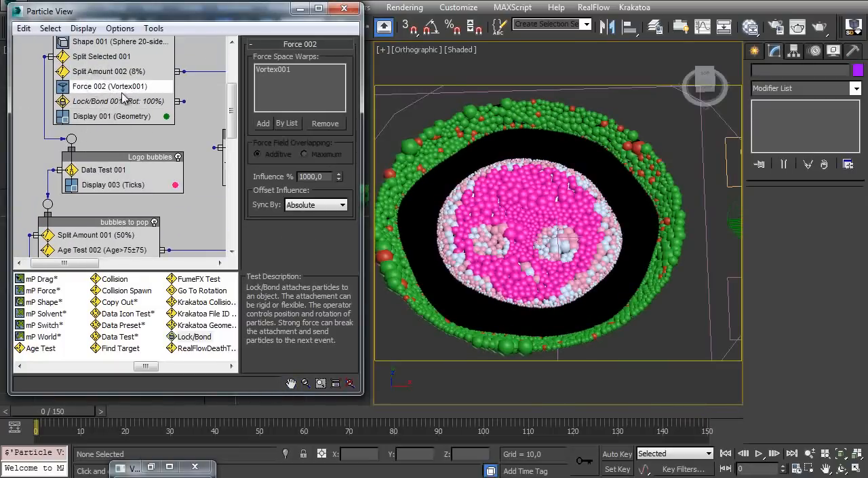
ctrl+click(111, 101)
right_click(112, 103)
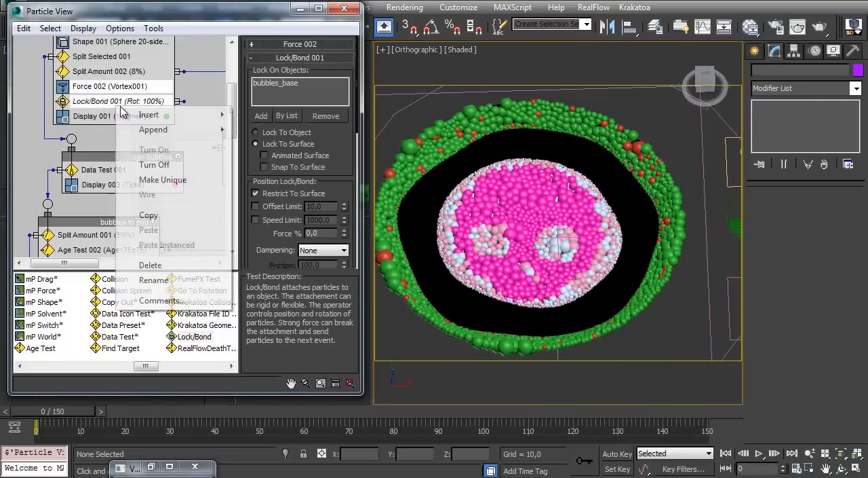
click(139, 214)
mouse_move(109, 202)
middle_down()
mouse_move(110, 123)
mouse_move(114, 168)
mouse_move(122, 114)
middle_up()
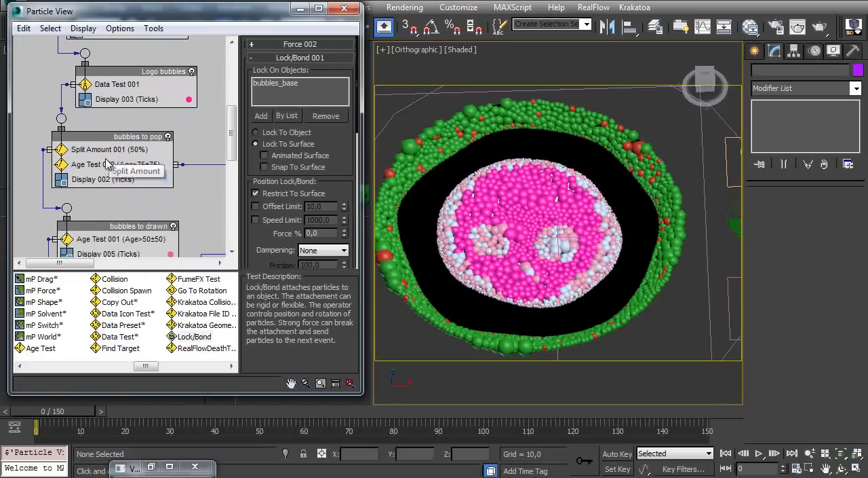
scroll(122, 164, up, 3)
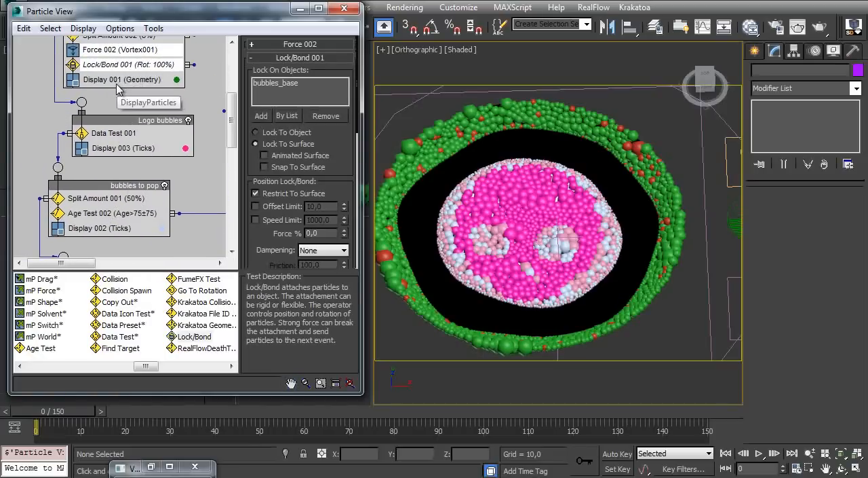
shift+drag(132, 98, 114, 206)
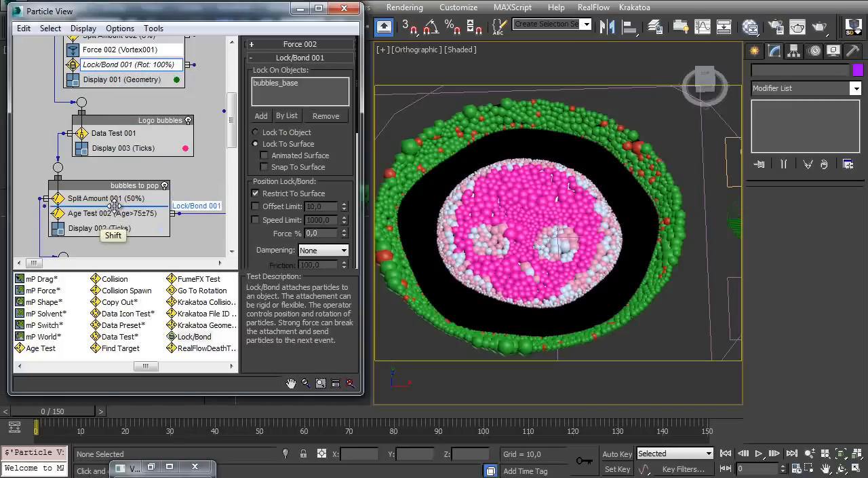
shift+drag(114, 211, 116, 211)
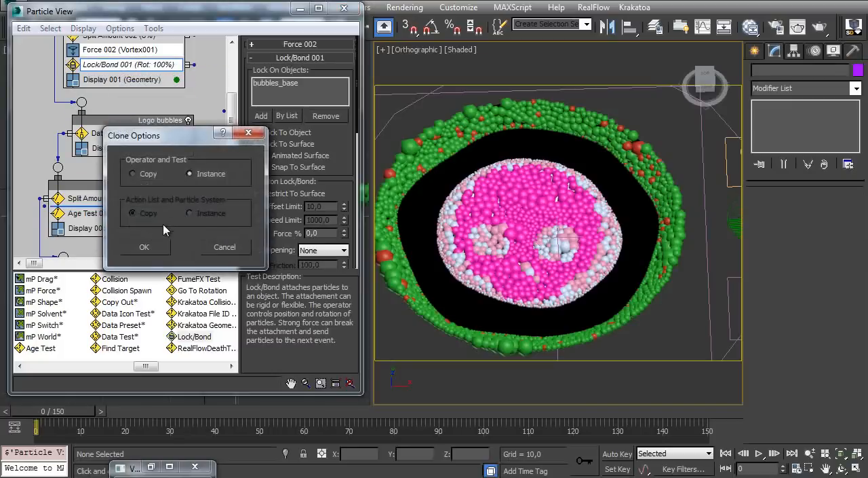
click(144, 247)
Move the bubbles to drawn and drawning bubbles events down to leave more space below the bubbles to pop event
scroll(101, 124, down, 5)
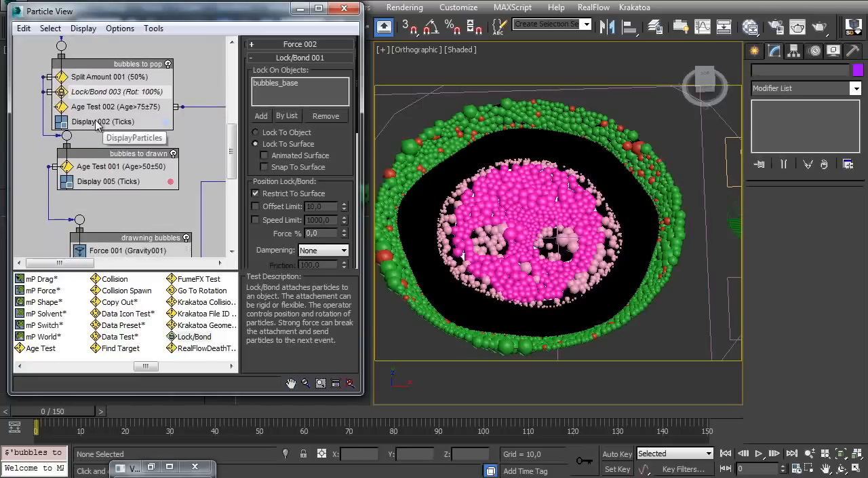
middle_drag(108, 180, 108, 136)
drag(105, 109, 107, 128)
middle_drag(107, 175, 101, 141)
Place an instance of Lock/Bond 003 above Age Test 001 in the bubbles to drawn event
scroll(108, 167, up, 4)
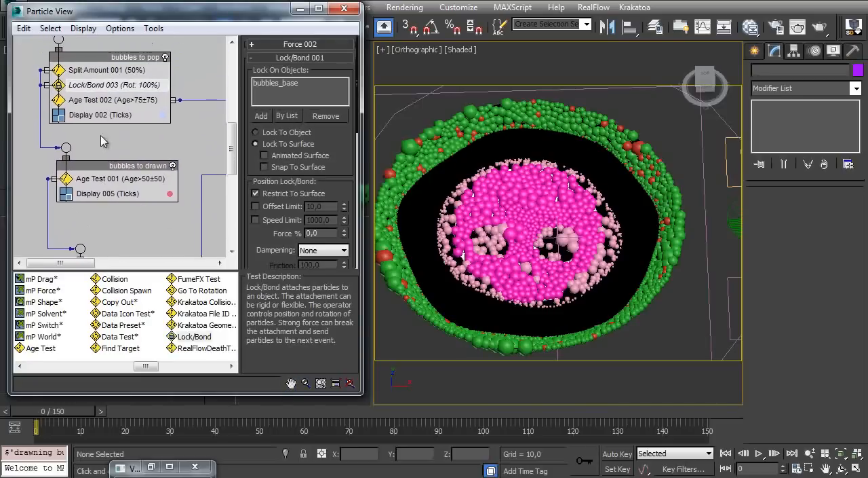
click(107, 75)
mouse_move(106, 87)
mouse_down()
mouse_move(122, 187)
mouse_move(135, 168)
mouse_move(117, 112)
mouse_move(112, 177)
mouse_up()
click(143, 246)
scroll(117, 158, down, 2)
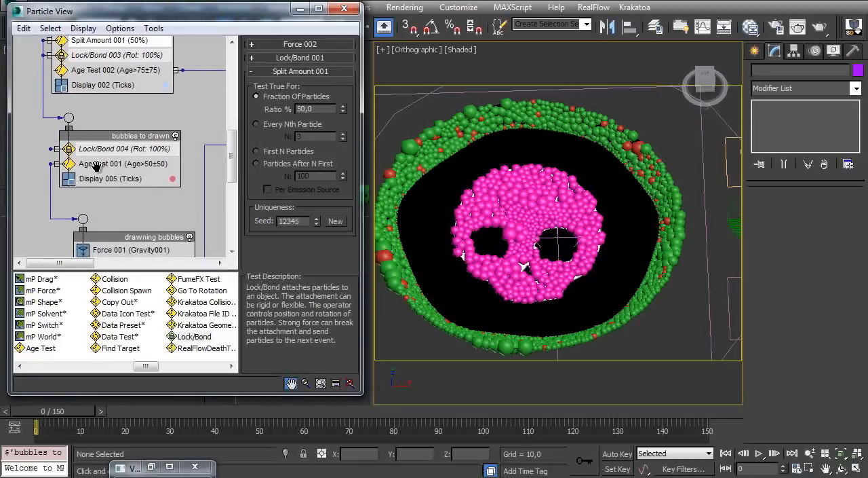
scroll(117, 158, up, 1)
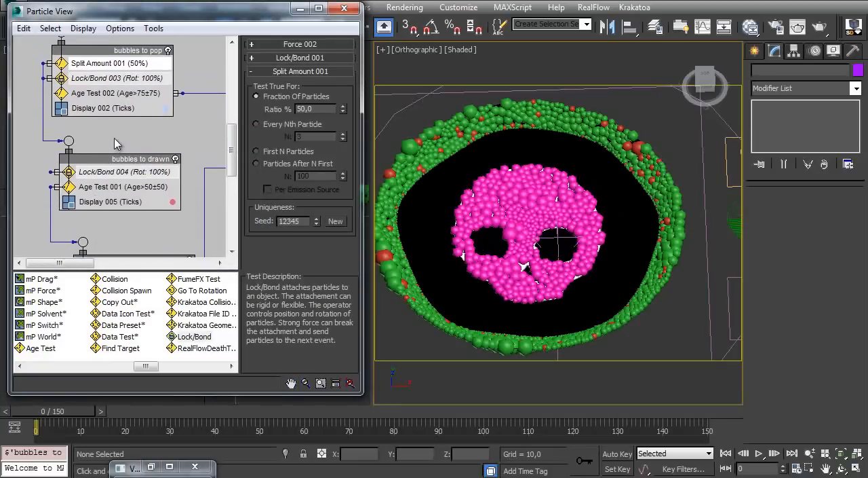
Try a copy of Split Amount 001 above Lock/Bond 004 in the bubbles to drawn event and delete it
click(117, 144)
mouse_move(112, 63)
shift+mouse_down()
mouse_move(126, 62)
mouse_move(139, 225)
shift+mouse_up()
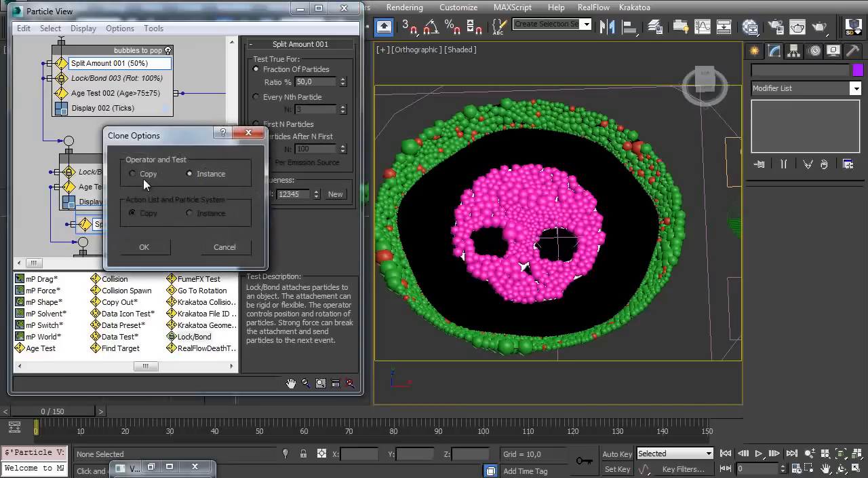
click(143, 247)
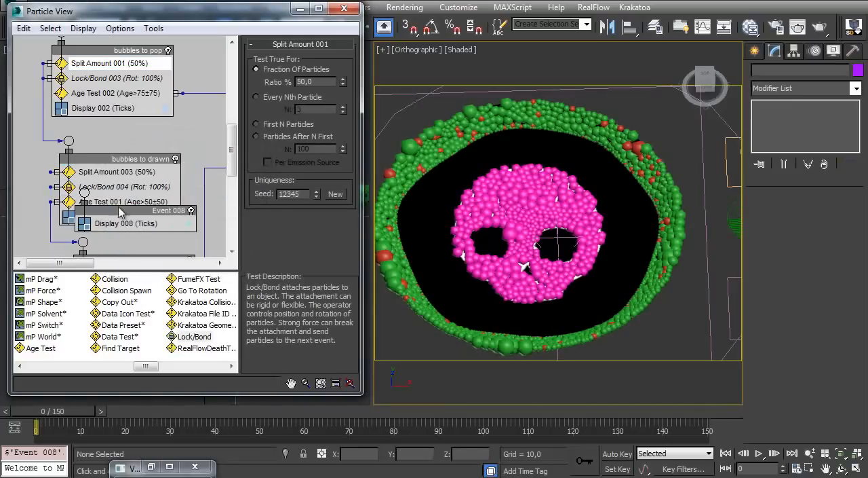
mouse_move(128, 204)
middle_down()
mouse_move(127, 150)
mouse_move(39, 114)
mouse_move(127, 133)
middle_up()
drag(107, 196, 109, 227)
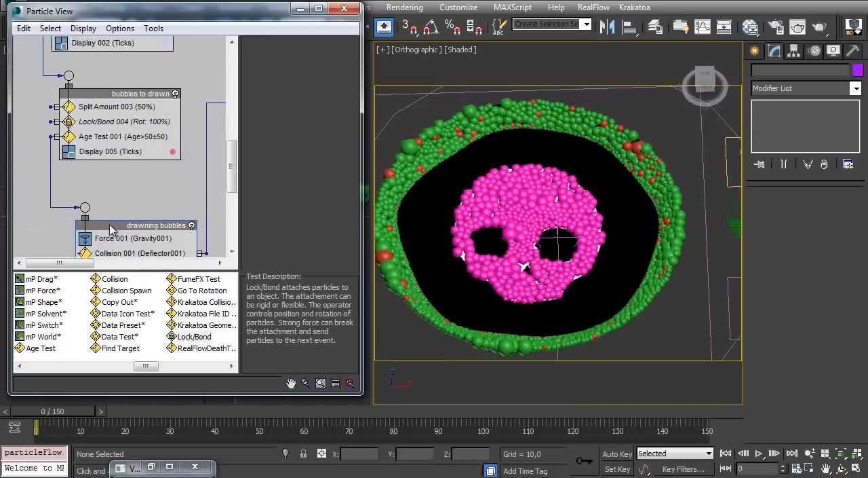
scroll(109, 227, up, 3)
click(139, 173)
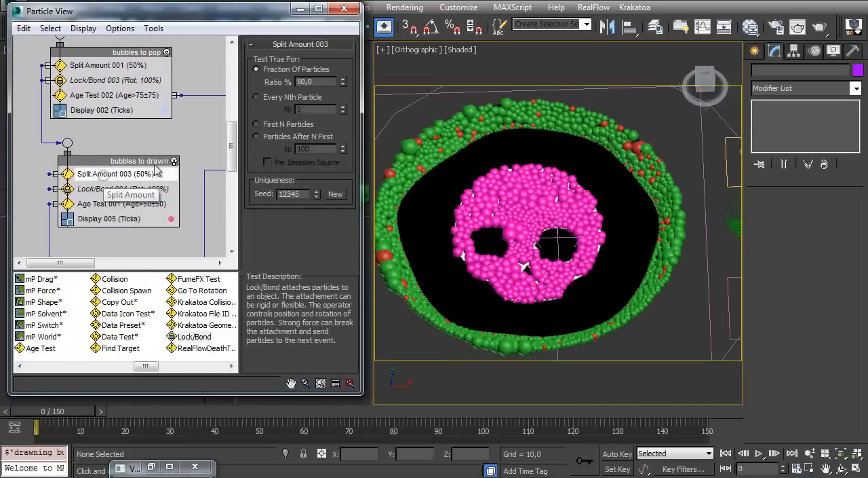
key(Delete)
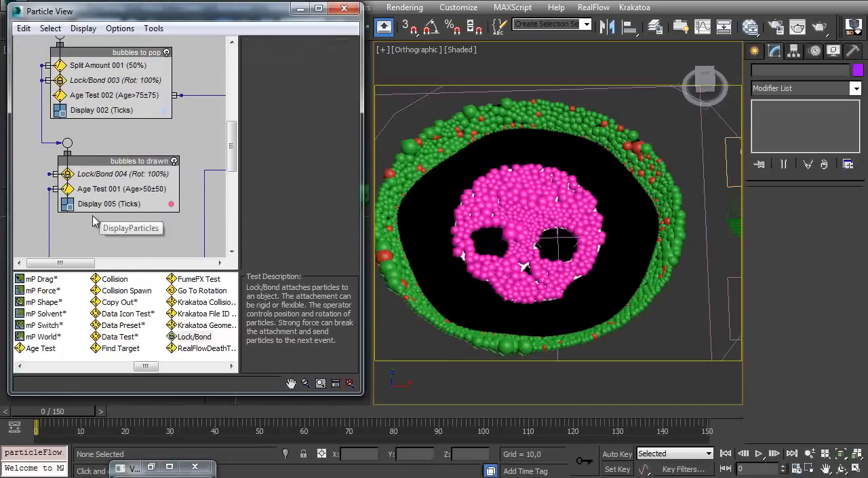
Place an instance of the vortex Force 002 between Split Amount 001 and Lock/Bond 003 in the bubbles to pop event
click(99, 179)
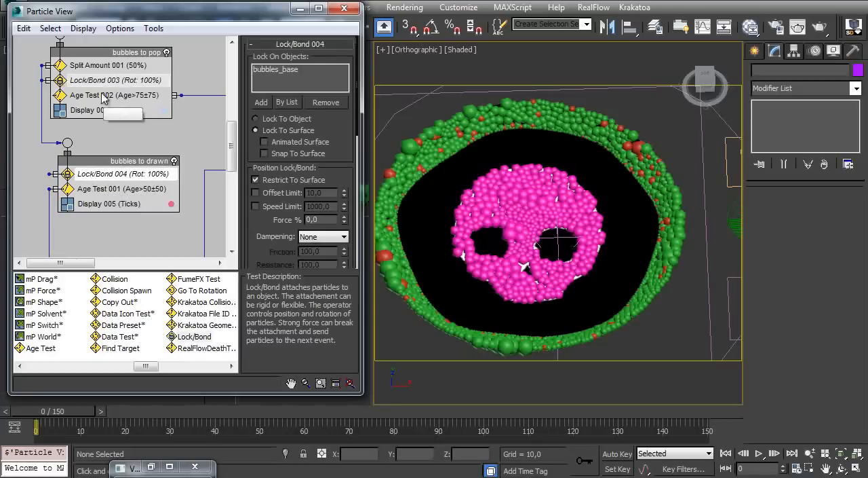
middle_drag(103, 95, 99, 197)
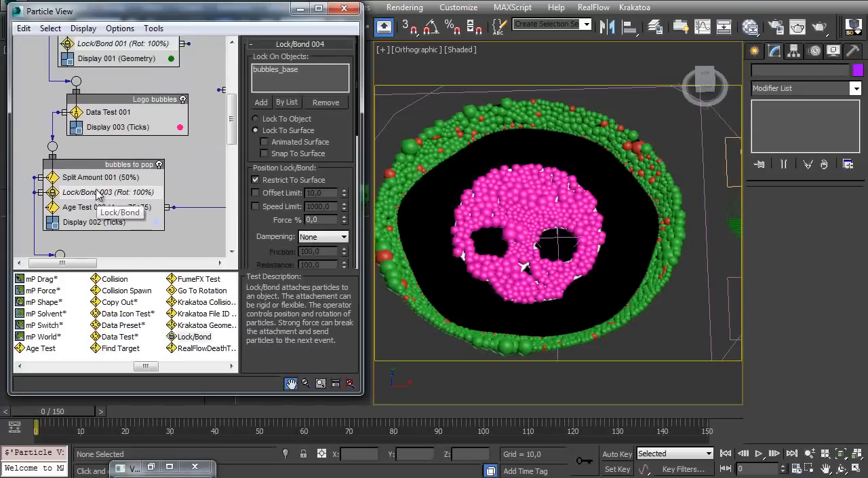
middle_drag(114, 102, 124, 120)
mouse_move(118, 75)
mouse_down()
mouse_move(156, 105)
mouse_move(112, 251)
mouse_up()
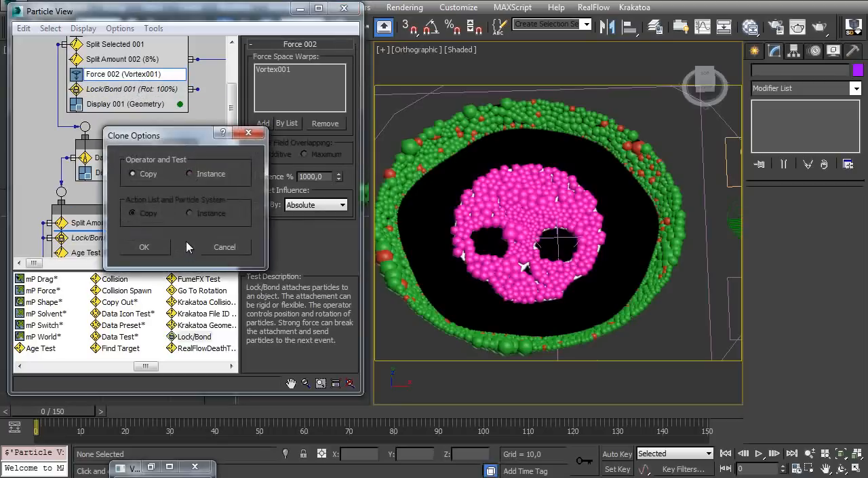
click(154, 252)
Place an instance of the vortex force above Lock/Bond 004 in the bubbles to drawn event
middle_drag(155, 253, 112, 100)
drag(100, 154, 97, 169)
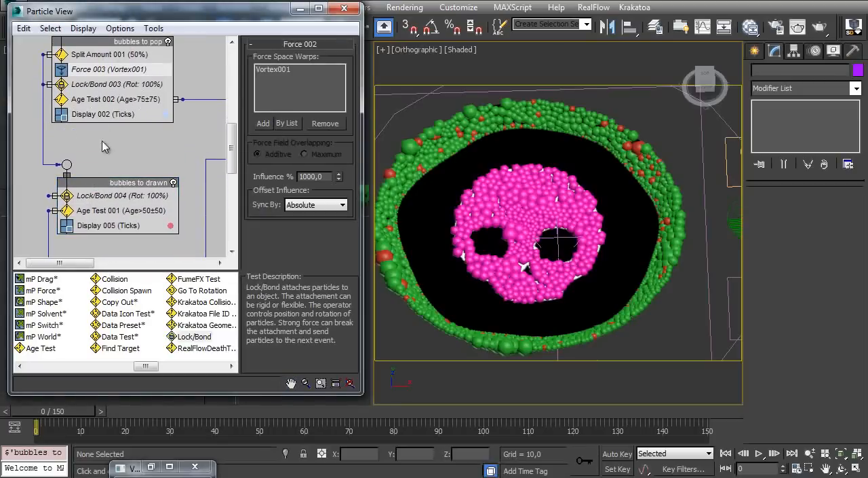
mouse_move(101, 74)
shift+mouse_down()
mouse_move(119, 122)
mouse_move(124, 204)
mouse_move(122, 191)
shift+mouse_up()
click(153, 247)
Move the output of Lock/Bond 003 to the right side of the bubbles to pop event
scroll(49, 126, up, 2)
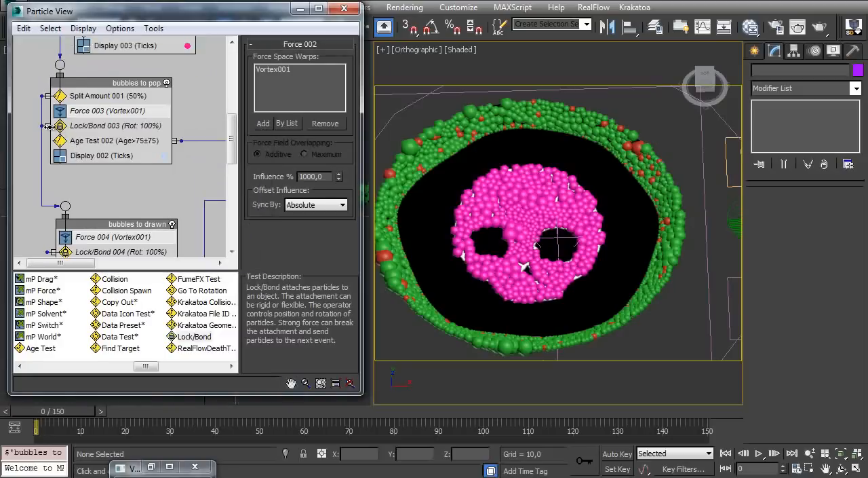
click(49, 127)
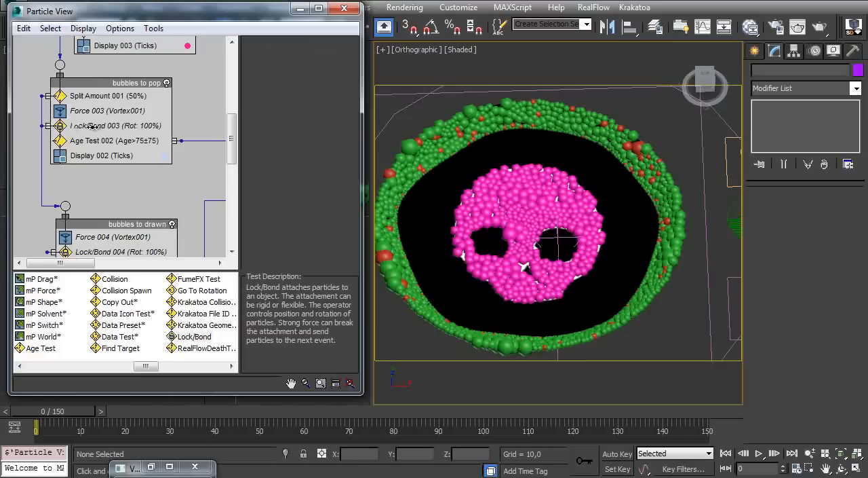
middle_drag(117, 198, 113, 76)
mouse_move(81, 145)
middle_down()
mouse_move(77, 116)
mouse_move(64, 129)
mouse_move(89, 154)
middle_up()
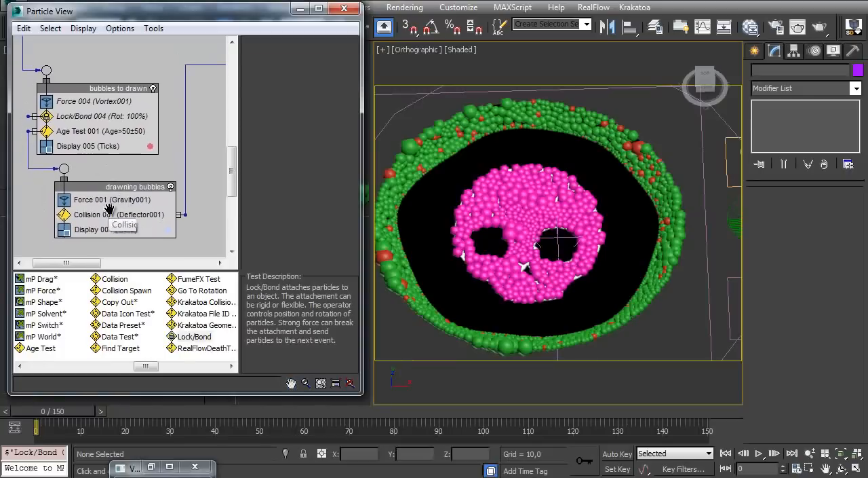
Review the gravity force in the drawning bubbles event and Event 007, and scrub the animation to frame 150
middle_drag(107, 205, 110, 216)
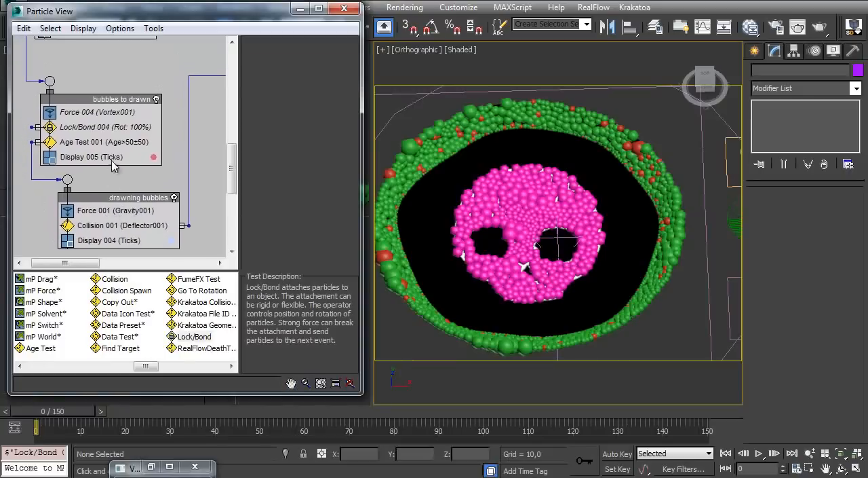
click(117, 216)
middle_drag(117, 215, 171, 218)
middle_drag(97, 144, 50, 107)
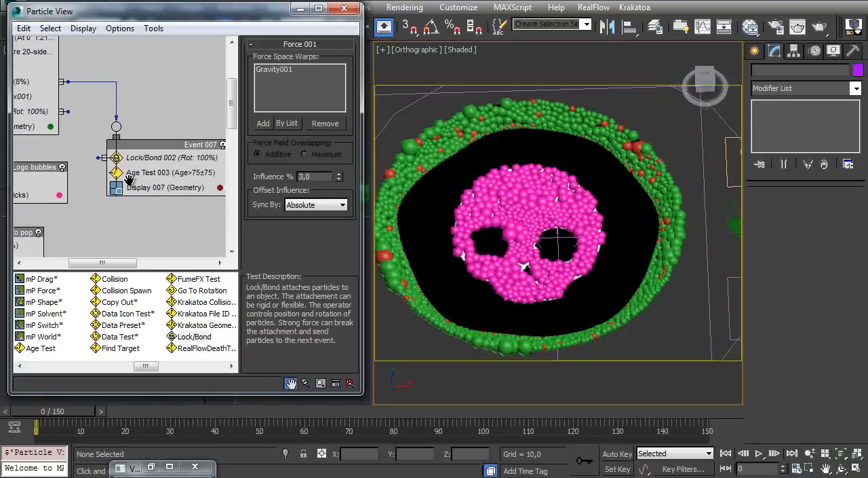
middle_drag(130, 196, 140, 159)
click(67, 1)
key(semicolon)
key(semicolon)
drag(72, 411, 702, 383)
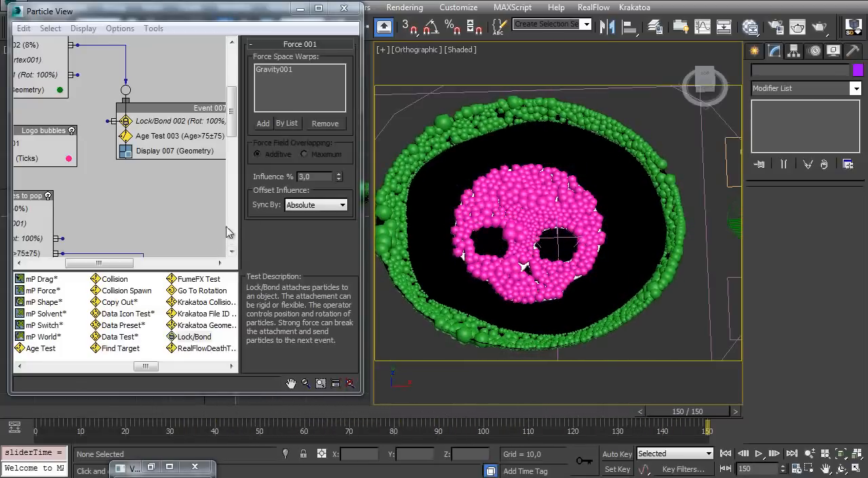
Place an instance of the vortex Force 002 above Lock/Bond 002 in Event 007
middle_drag(71, 93, 137, 192)
middle_drag(66, 157, 75, 133)
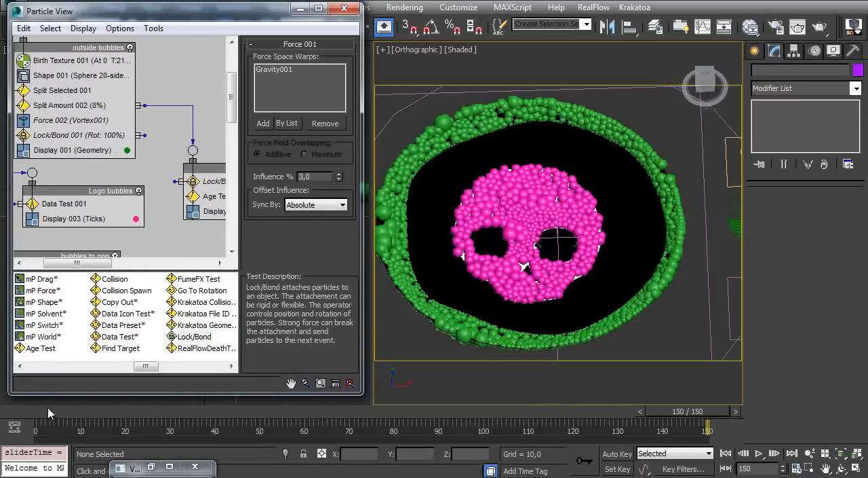
click(49, 413)
click(57, 121)
shift+drag(60, 123, 205, 201)
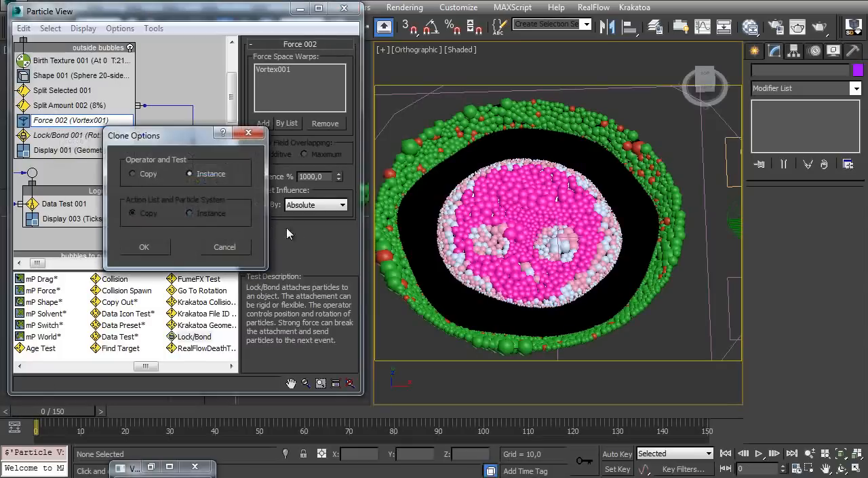
click(144, 247)
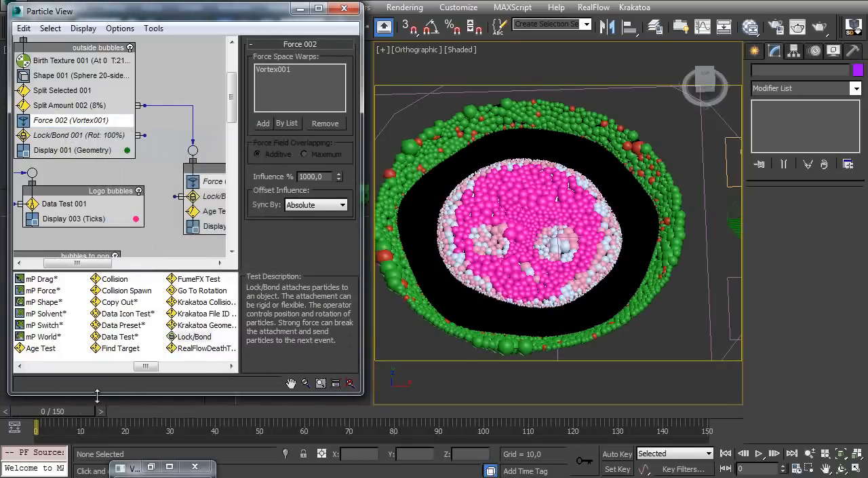
Scrub repeatedly between frames 0 and 150 to check the swirling motion of the bubbles, ending at frame 0
drag(57, 419, 711, 386)
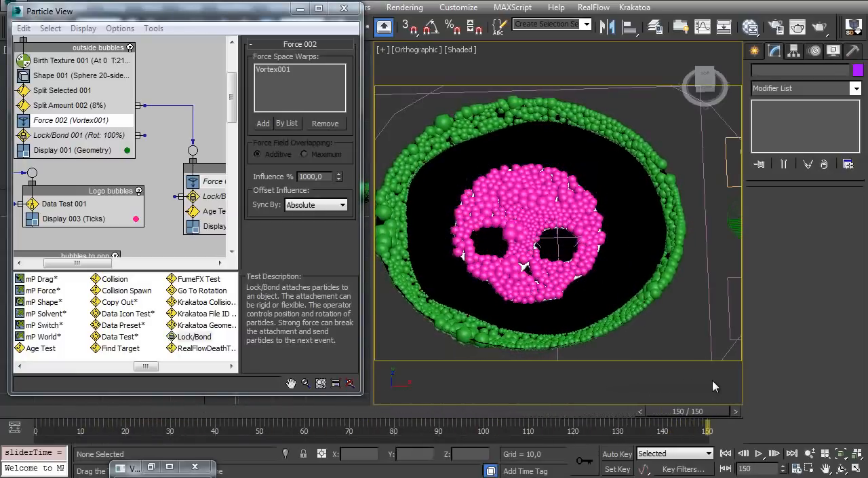
drag(45, 413, 20, 418)
alt+middle_drag(507, 265, 489, 282)
drag(72, 414, 678, 412)
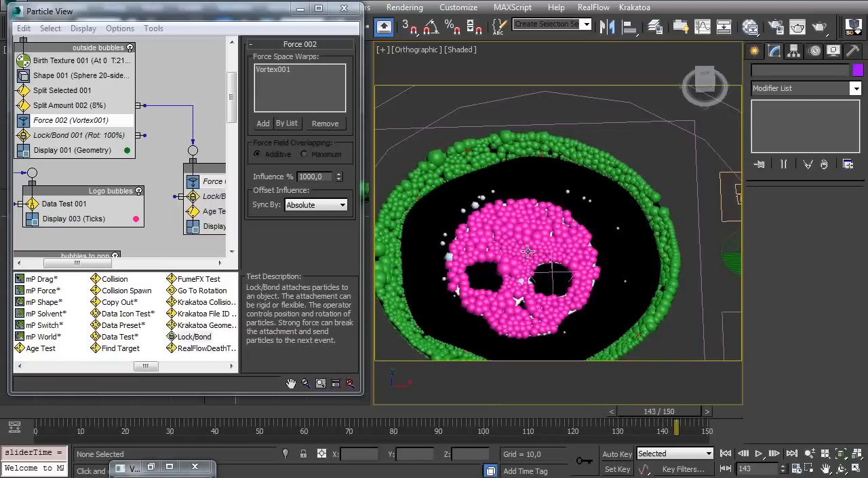
click(65, 416)
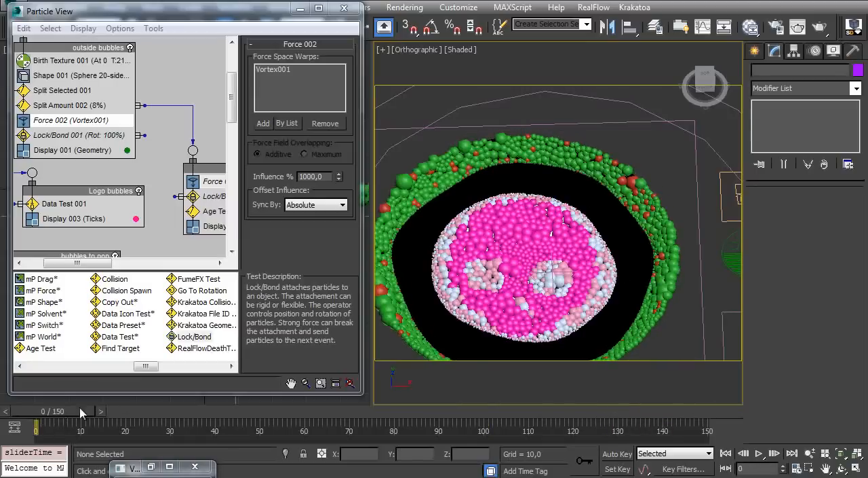
drag(49, 417, 720, 413)
key(Home)
Clone the Vortex001 space warp in place as an independent copy named Vortex002
ctrl+alt+middle_drag(538, 149, 514, 204)
click(498, 107)
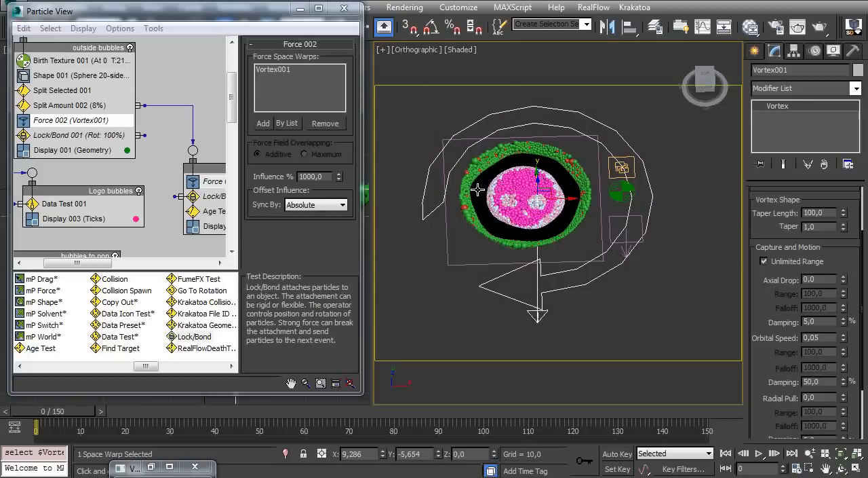
mouse_move(560, 212)
shift+mouse_down()
mouse_move(570, 229)
mouse_move(672, 209)
mouse_move(641, 206)
shift+mouse_up()
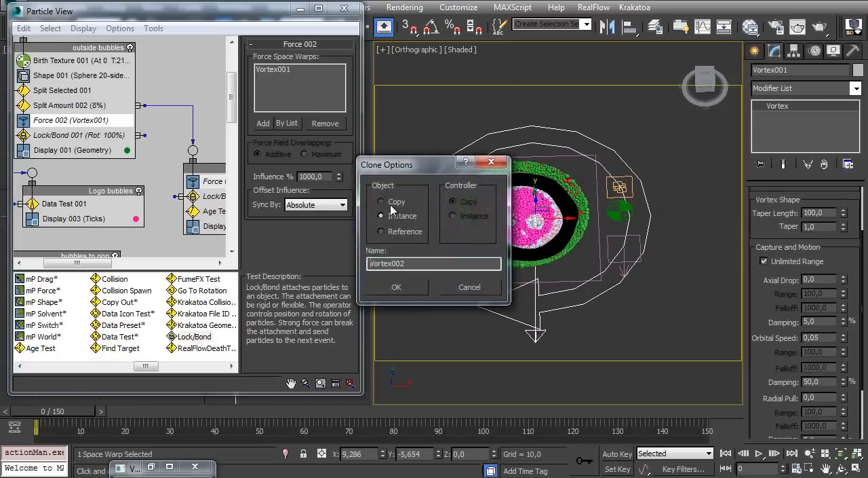
click(397, 287)
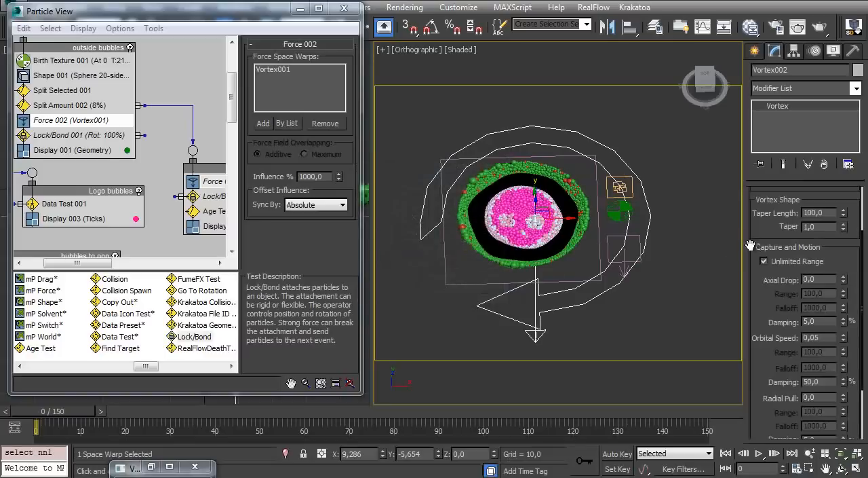
Enlarge the Vortex002 icon to a size of about 117 and set its rotation direction to CCW
scroll(781, 307, down, 3)
drag(846, 418, 843, 387)
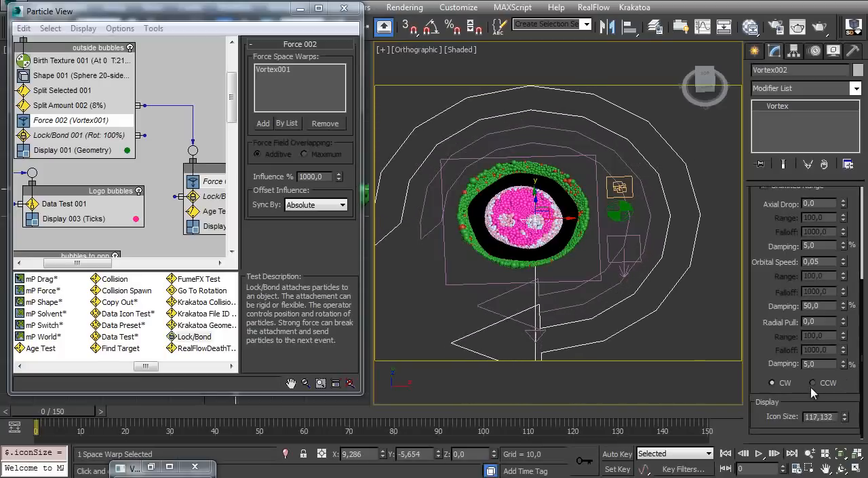
click(814, 383)
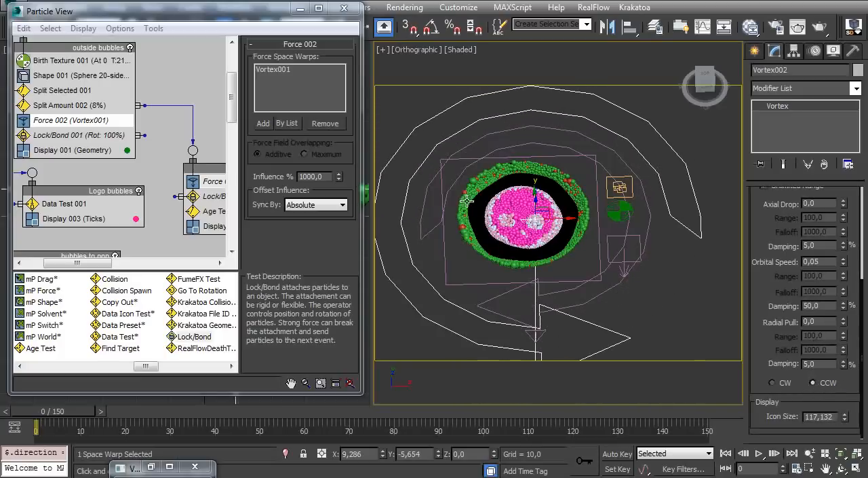
scroll(475, 197, up, 5)
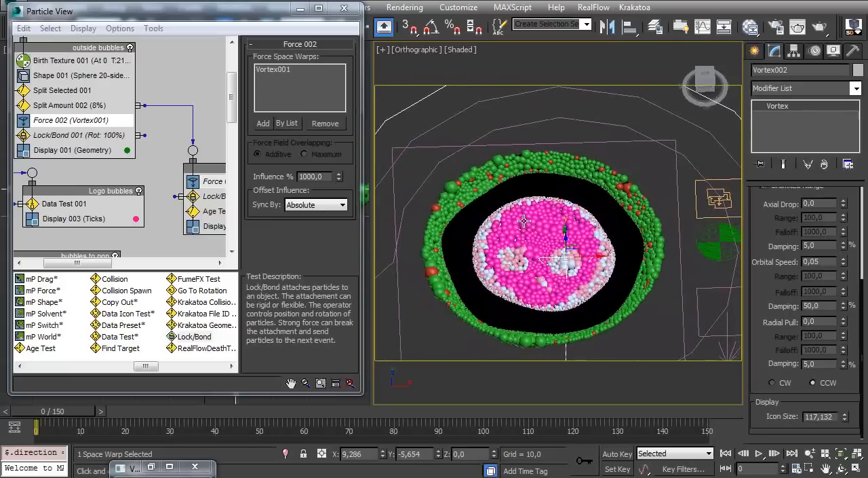
Set the Time Off of Vortex002 to 150
drag(746, 244, 767, 388)
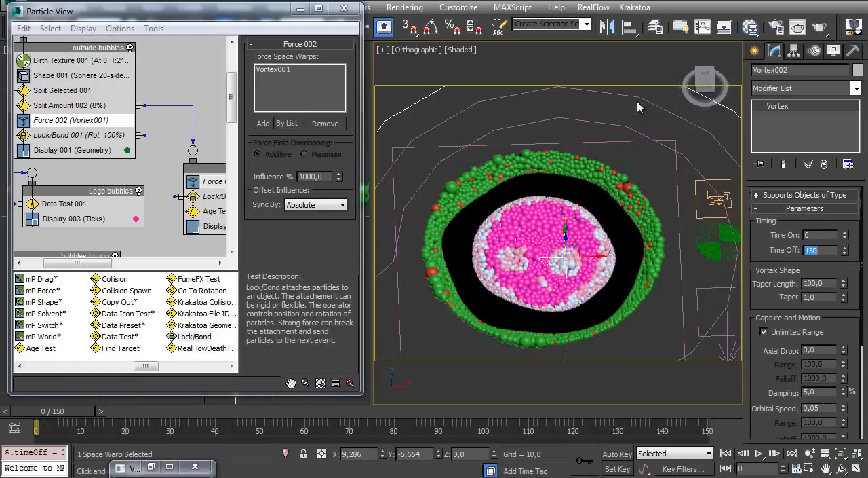
click(657, 109)
middle_drag(487, 159, 473, 218)
click(476, 132)
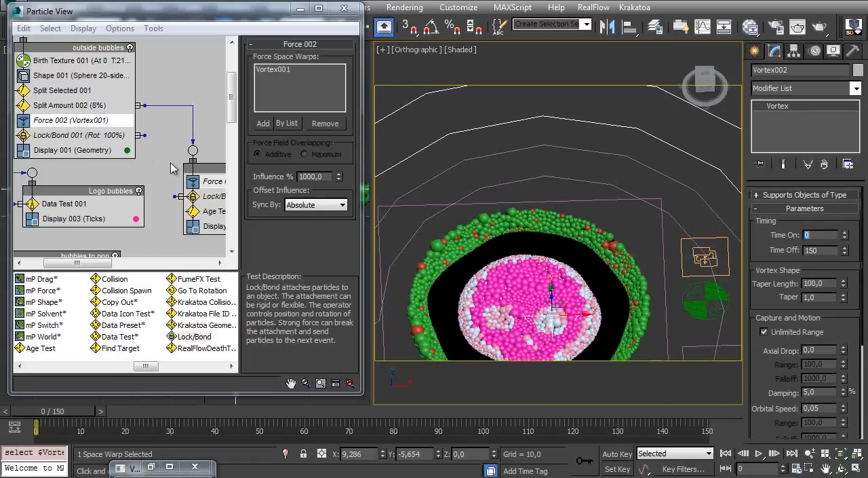
Add a Force operator between Data Test 001 and Display 003 in the Logo bubbles event and assign Vortex002 to it
middle_drag(166, 169, 162, 146)
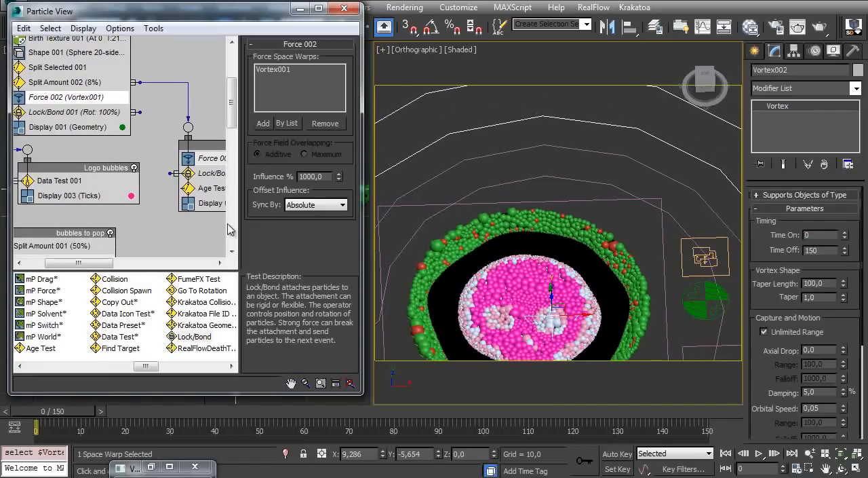
alt+middle_drag(522, 253, 525, 153)
mouse_move(528, 194)
ctrl+alt+middle_down()
mouse_move(528, 185)
mouse_move(524, 198)
ctrl+alt+middle_up()
drag(61, 411, 413, 395)
key(Home)
middle_drag(22, 133, 80, 101)
middle_drag(102, 211, 102, 192)
click(105, 366)
drag(38, 314, 117, 145)
drag(105, 182, 103, 199)
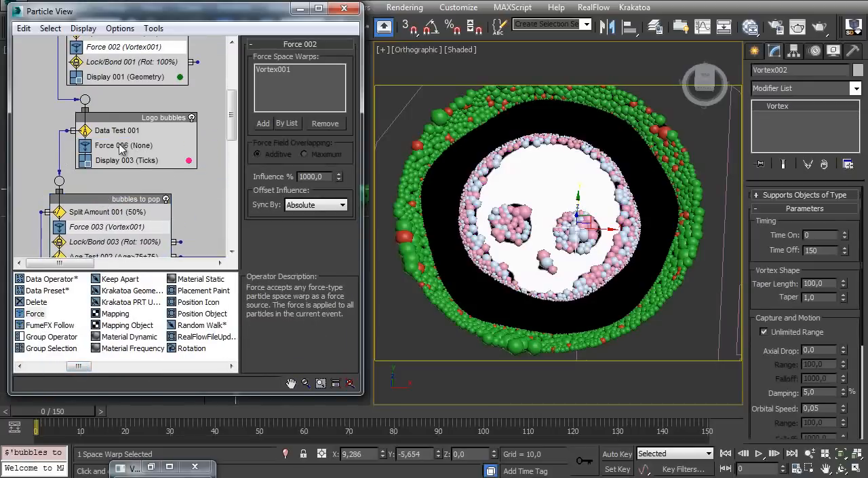
click(119, 146)
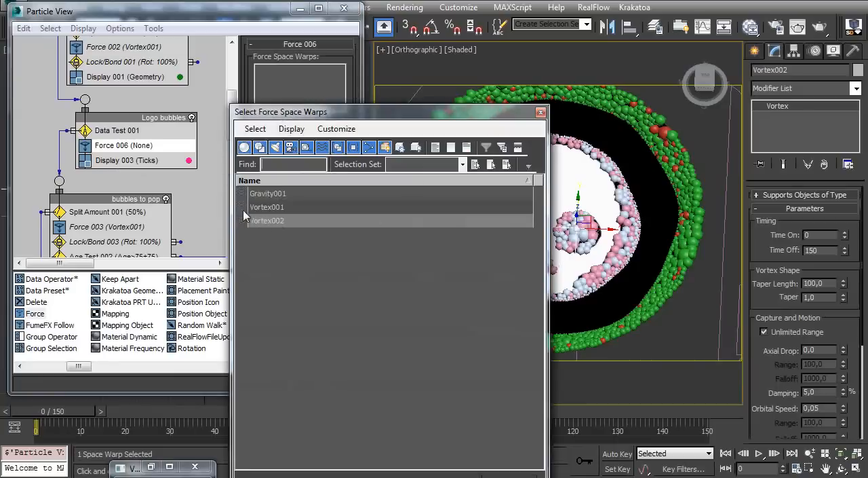
double_click(275, 220)
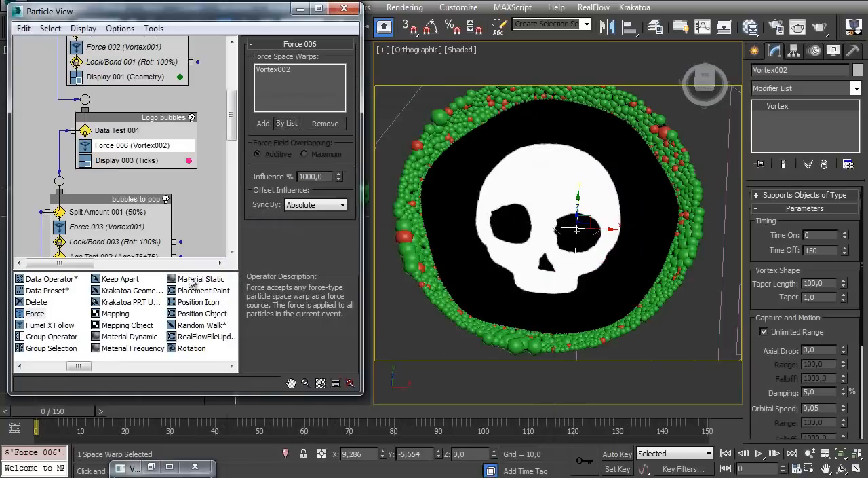
Scrub through the animation to check how Vortex002 moves the logo bubbles, and return to frame 0
drag(57, 413, 18, 399)
drag(68, 415, 682, 400)
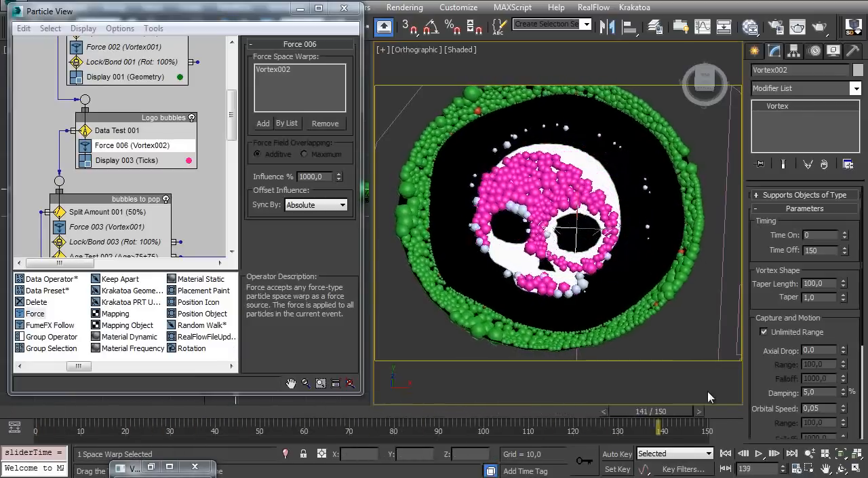
key(Home)
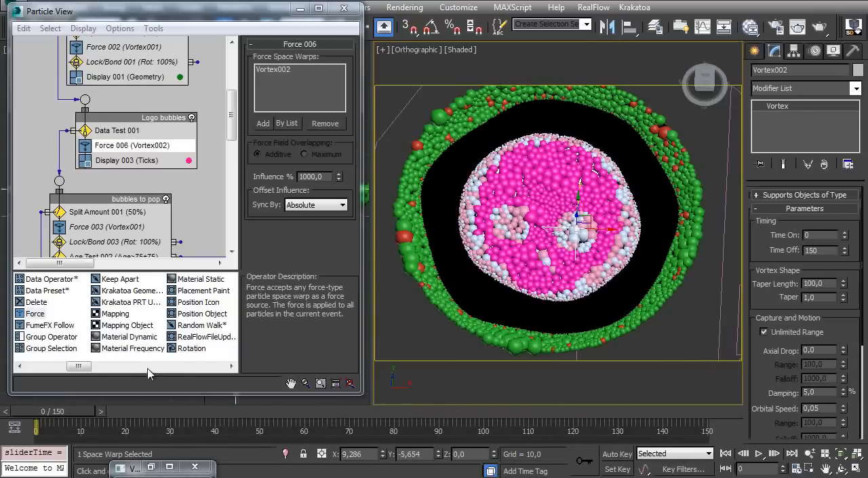
Add a Lock/Bond test below Force 006 in Logo bubbles, locked to the surface of bubbles_base, restricted to surface, with 50% force
drag(78, 366, 150, 375)
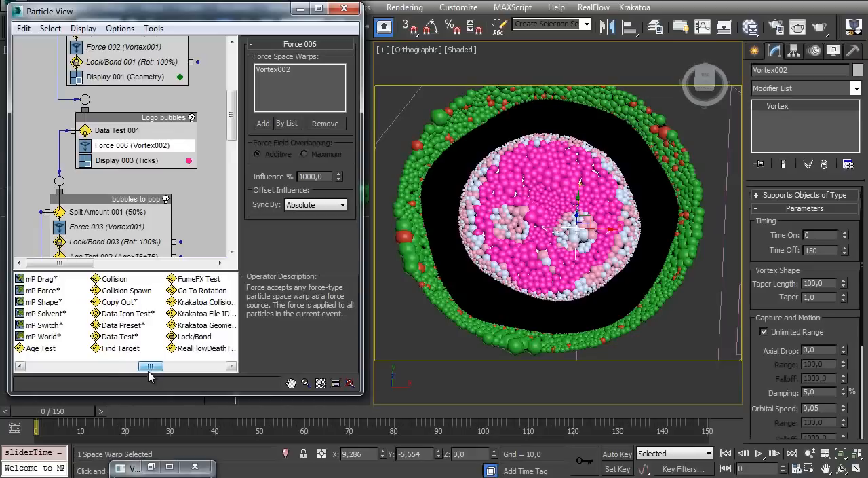
drag(190, 337, 194, 161)
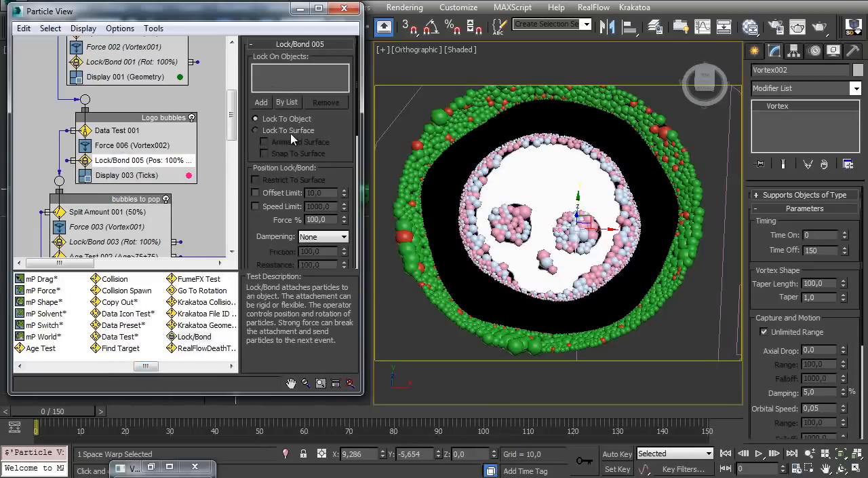
click(285, 102)
double_click(271, 194)
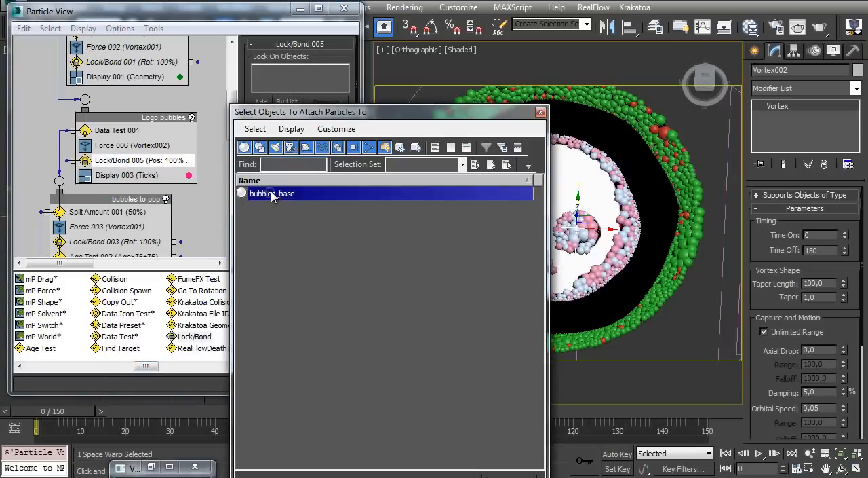
click(282, 131)
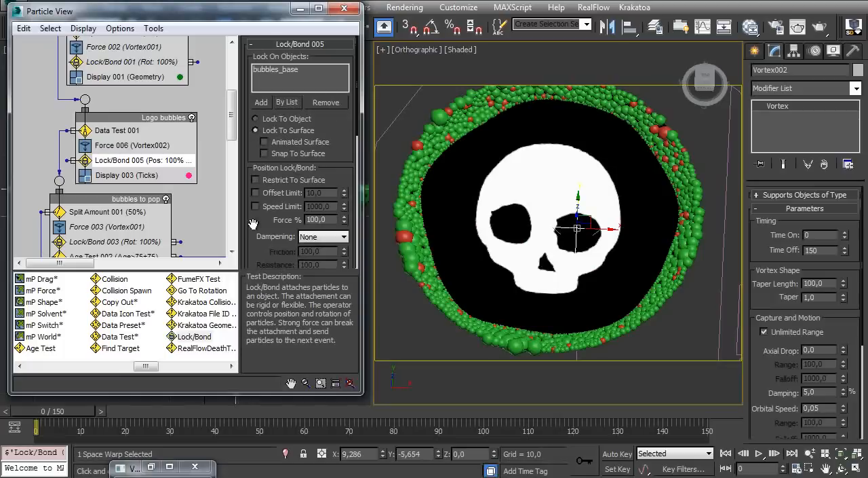
drag(258, 241, 265, 177)
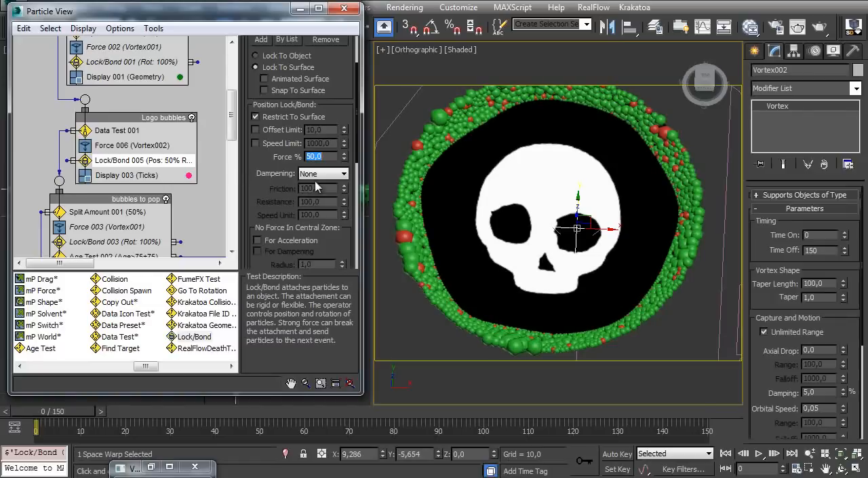
Select Force 006 in the Logo bubbles event and turn off PF Source 001
click(130, 146)
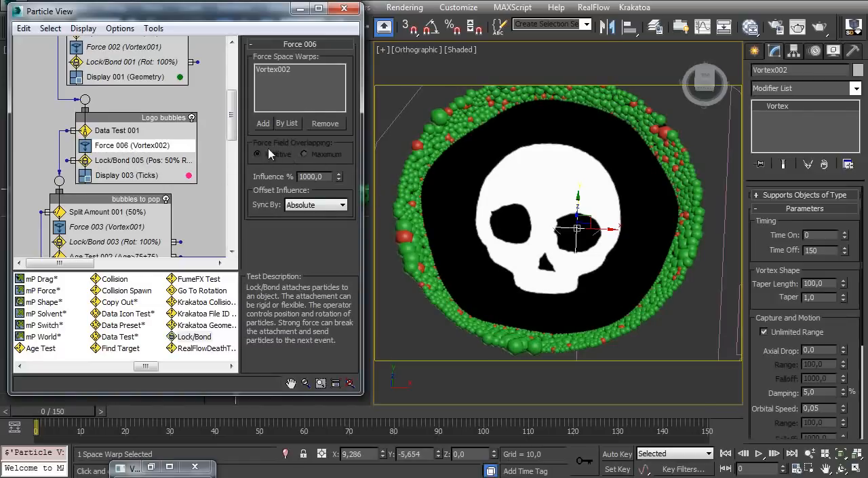
mouse_move(158, 107)
middle_down()
mouse_move(134, 163)
mouse_move(122, 85)
middle_up()
click(168, 81)
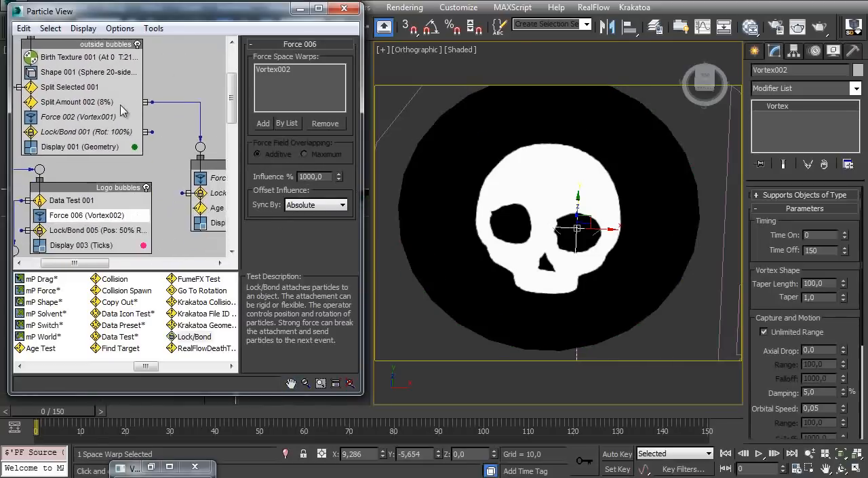
middle_drag(127, 178, 127, 85)
middle_drag(126, 161, 103, 78)
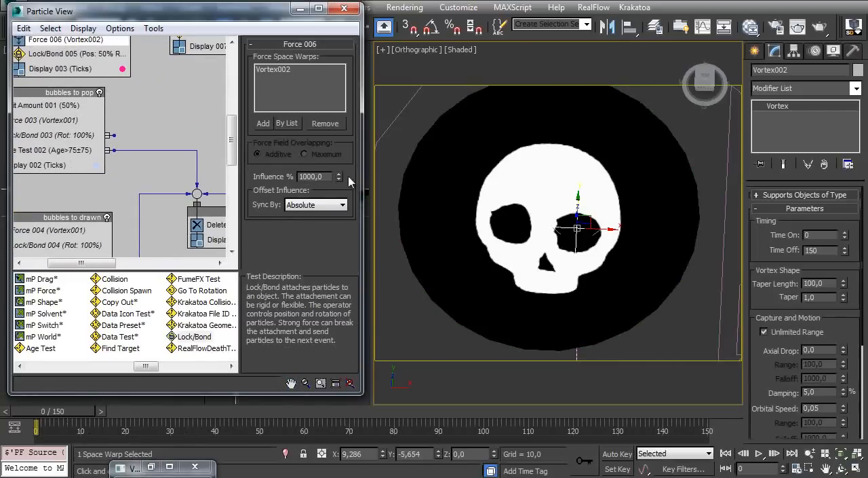
Keyframe the Influence of Force 006 at frame 100 using Auto Key
drag(72, 417, 500, 397)
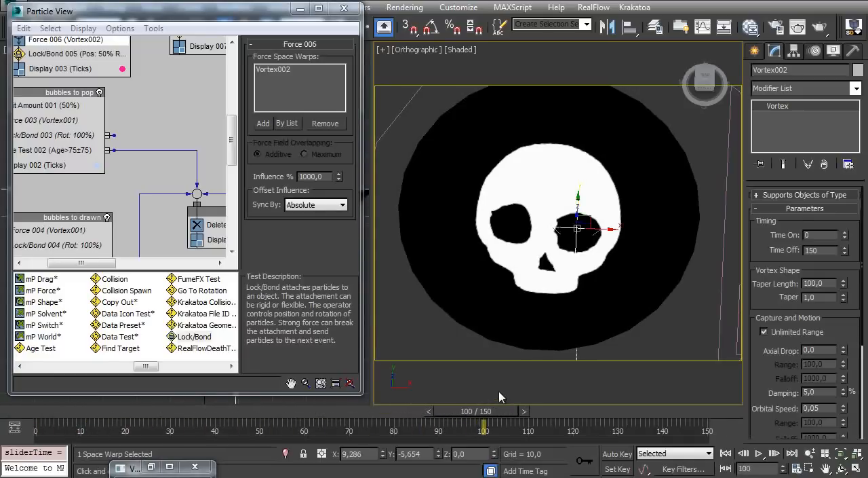
click(618, 454)
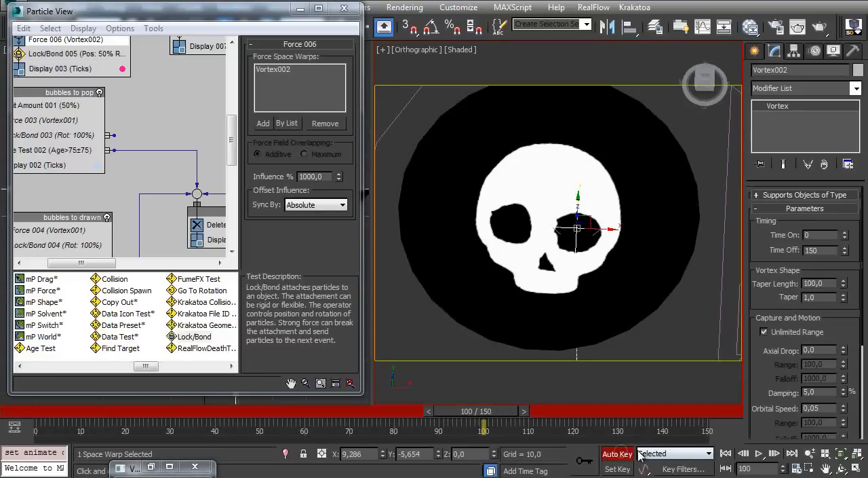
right_click(339, 178)
click(609, 455)
Return to frame 0, turn PF Source 001 back on and save the scene
drag(489, 412, 30, 400)
middle_drag(66, 54, 107, 190)
click(159, 81)
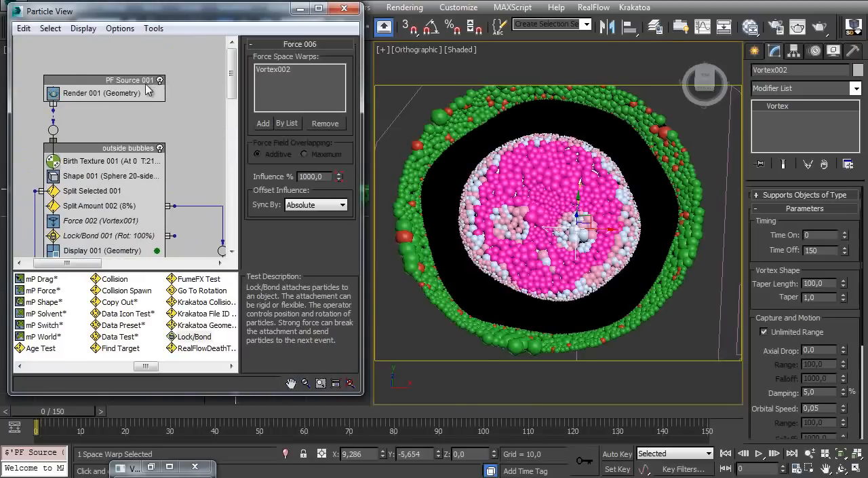
key(ctrl+s)
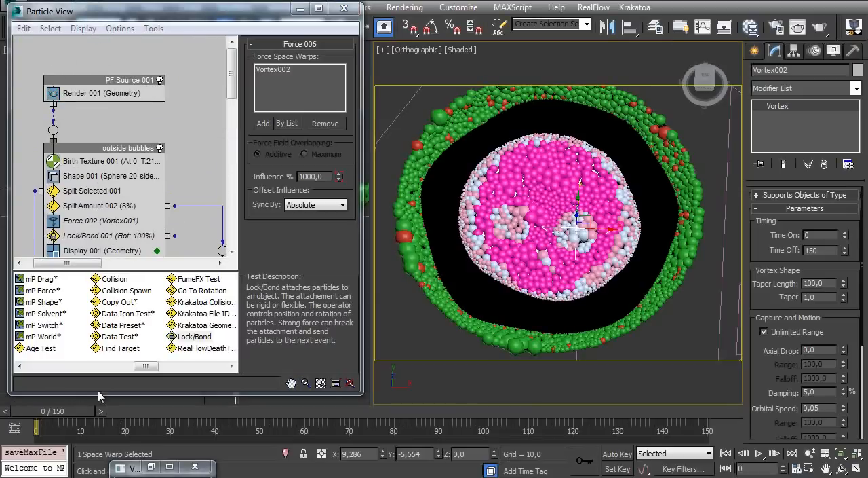
Scrub the timeline to frame 150 and back to frame 0 to check the motion of the logo bubbles
drag(77, 412, 723, 410)
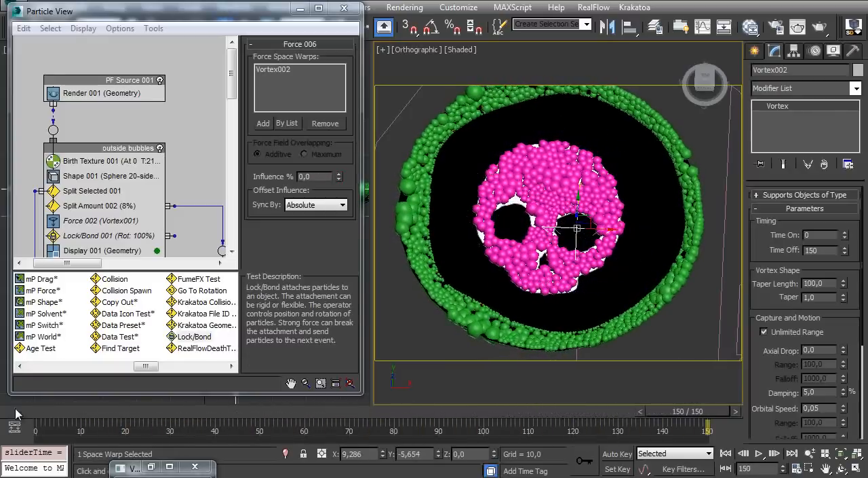
drag(39, 412, 2, 412)
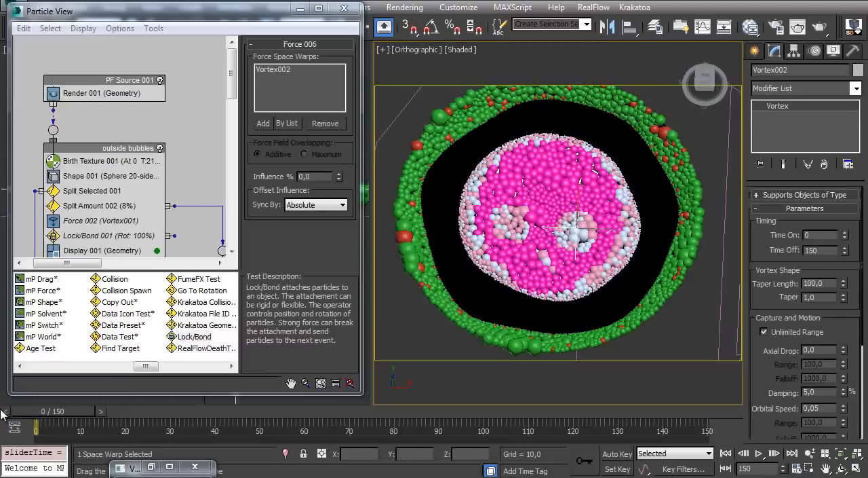
Review the settings of Lock/Bond 002 in Event 007
middle_drag(122, 217, 109, 133)
middle_drag(158, 222, 118, 158)
middle_drag(207, 160, 139, 169)
click(133, 162)
mouse_move(258, 241)
mouse_down()
mouse_move(258, 193)
mouse_move(264, 253)
mouse_move(256, 234)
mouse_up()
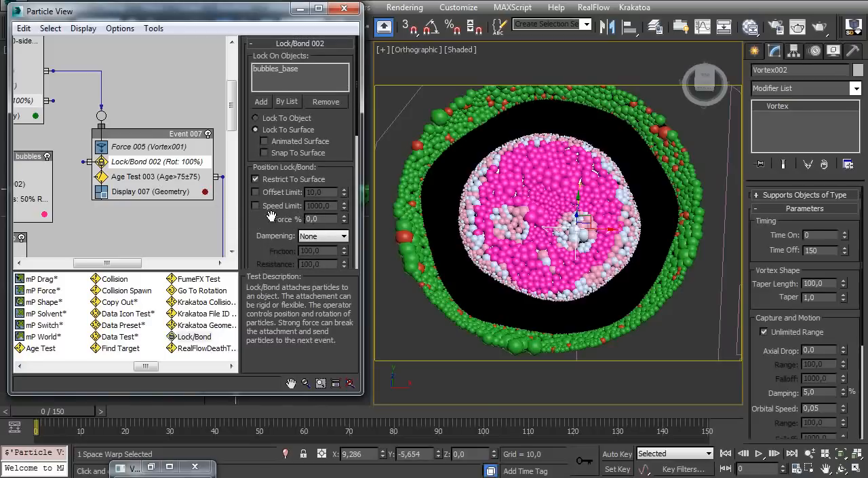
Set the position force of Lock/Bond 005 in the Logo bubbles event to 25%
middle_drag(128, 161, 271, 176)
middle_drag(132, 116, 128, 86)
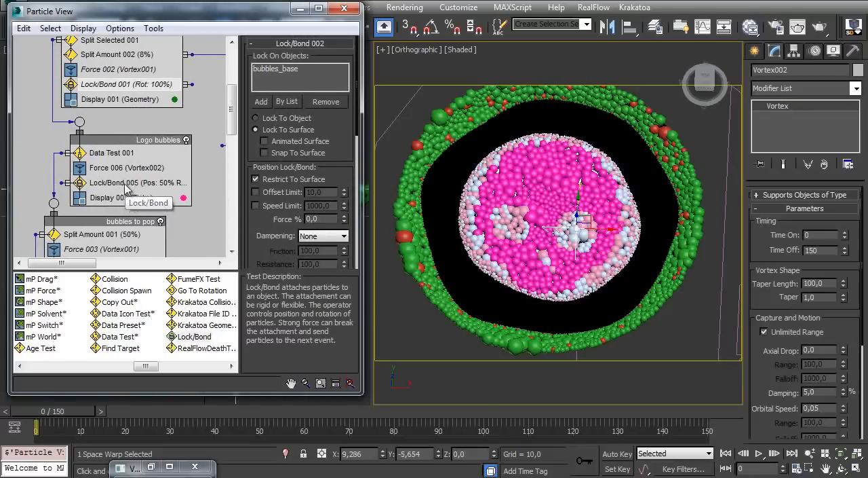
click(127, 184)
drag(256, 232, 258, 218)
drag(326, 206, 199, 224)
key(Return)
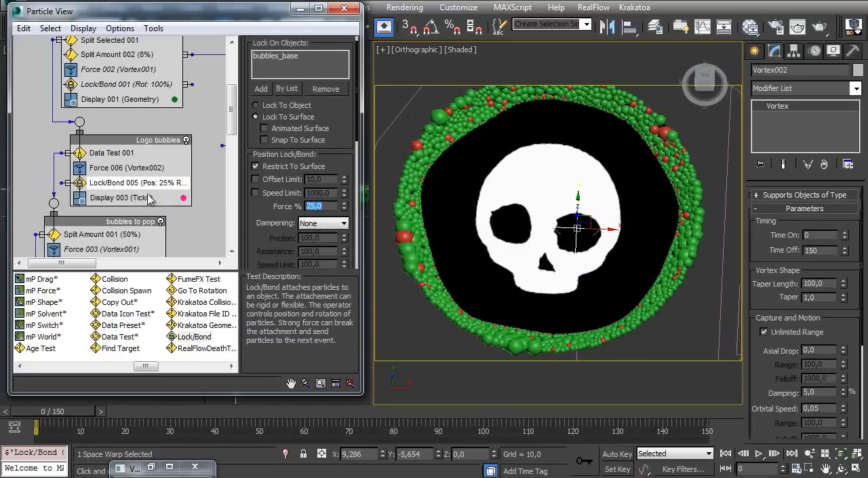
Toggle PF Source 001 off and on to refresh the flow, and scrub to frame 150 to check the skull shape
middle_drag(127, 115, 91, 266)
click(142, 81)
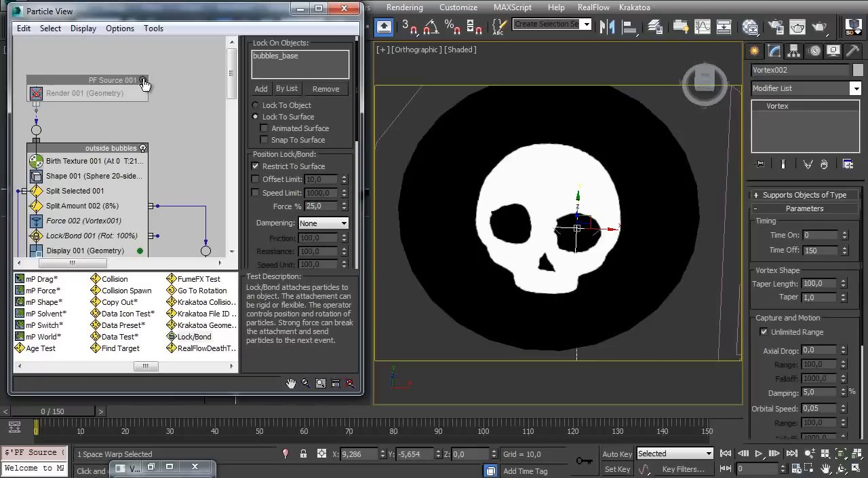
drag(82, 414, 711, 404)
ctrl+alt+middle_drag(515, 297, 468, 299)
drag(51, 412, 693, 380)
alt+middle_drag(559, 219, 516, 224)
drag(317, 207, 304, 208)
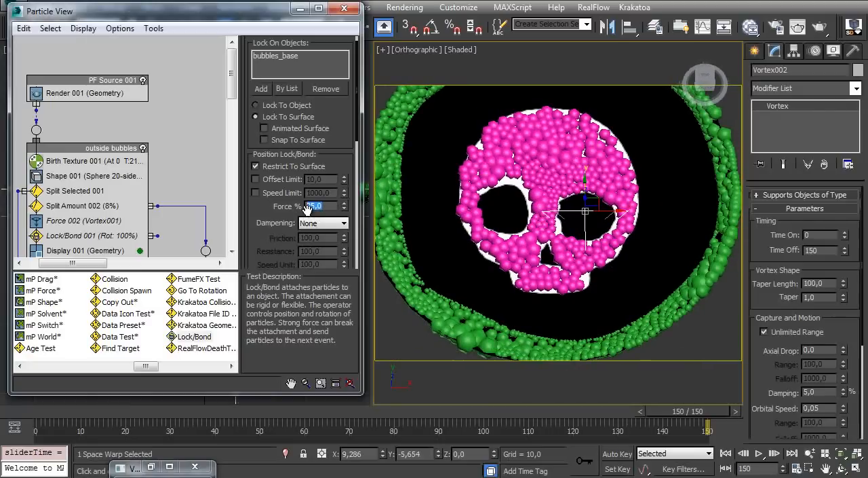
Switch the viewport to Perspective and scrub between frames 0 and 150 to examine the skull bubbles up close
ctrl+alt+middle_drag(494, 190, 512, 230)
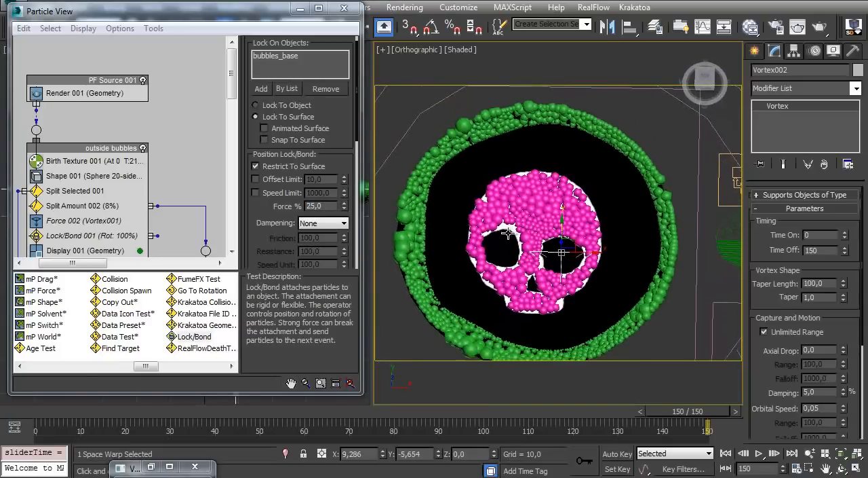
key(p)
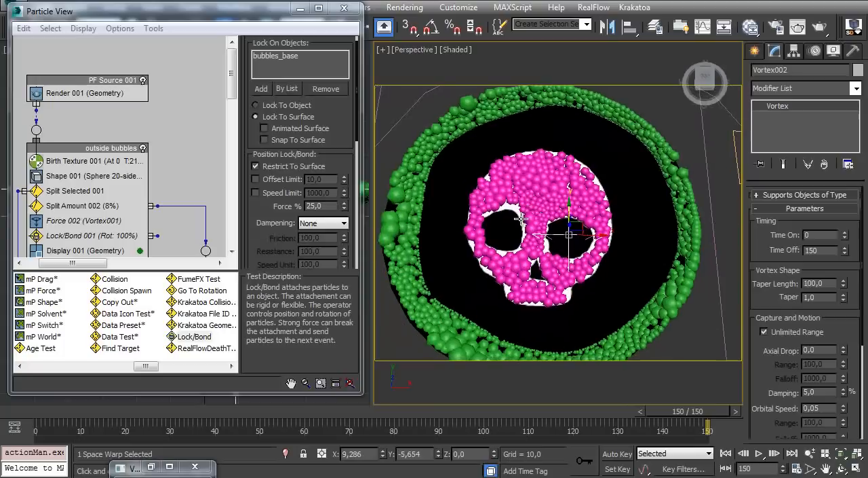
drag(39, 417, 640, 411)
key(Home)
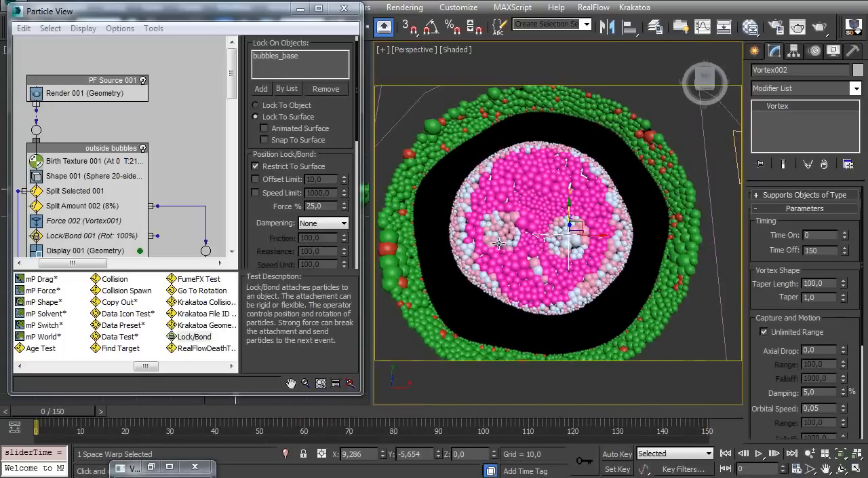
scroll(500, 243, up, 5)
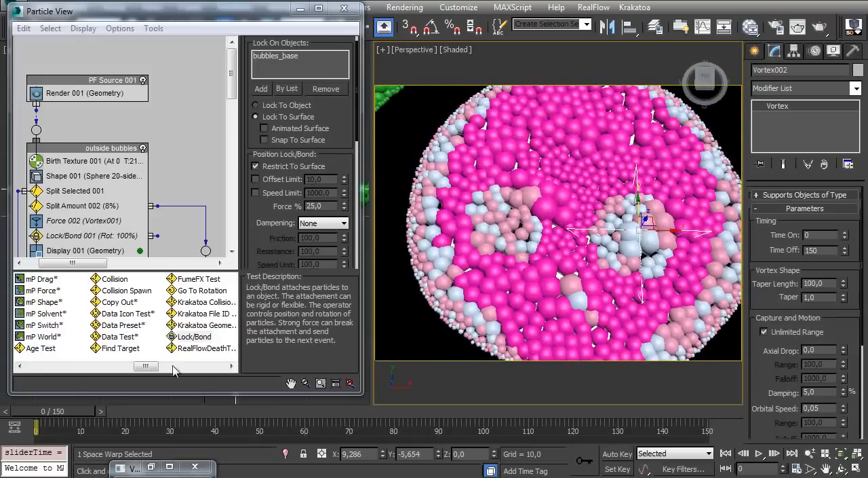
drag(61, 416, 709, 409)
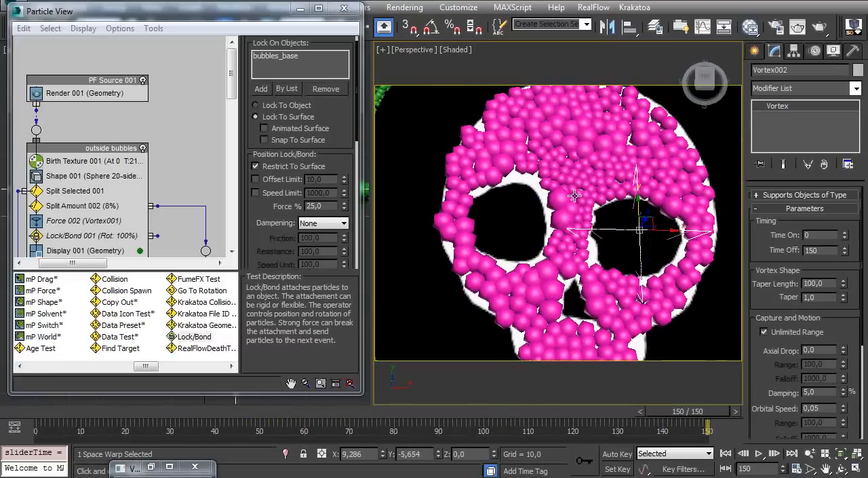
Insert a Keep Apart operator into the bubbles to pop event, between Lock/Bond 003 and Age Test 002
middle_drag(58, 173, 59, 86)
middle_drag(38, 246, 77, 100)
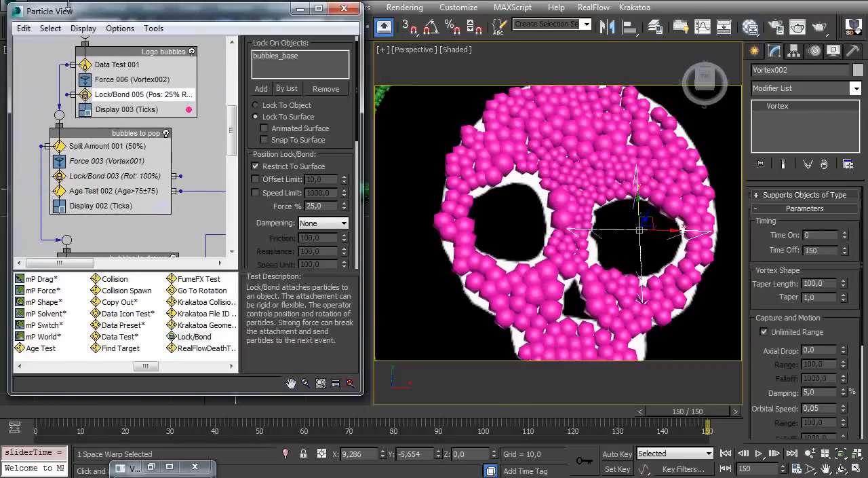
click(113, 367)
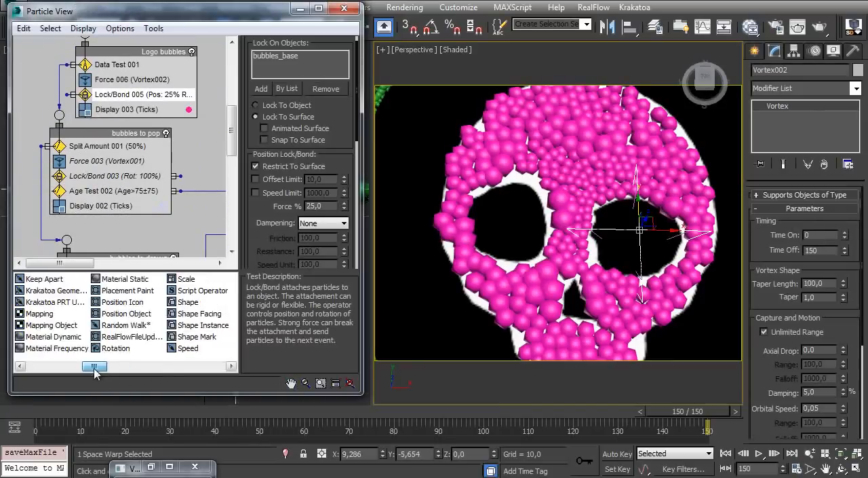
drag(113, 367, 53, 365)
mouse_move(116, 248)
middle_down()
mouse_move(116, 169)
mouse_move(54, 123)
mouse_move(100, 129)
mouse_move(99, 179)
middle_up()
middle_drag(88, 145, 90, 221)
middle_drag(93, 138, 94, 189)
mouse_move(102, 133)
middle_down()
mouse_move(99, 170)
mouse_move(122, 132)
mouse_move(101, 198)
mouse_move(114, 110)
mouse_move(144, 121)
mouse_move(144, 157)
middle_up()
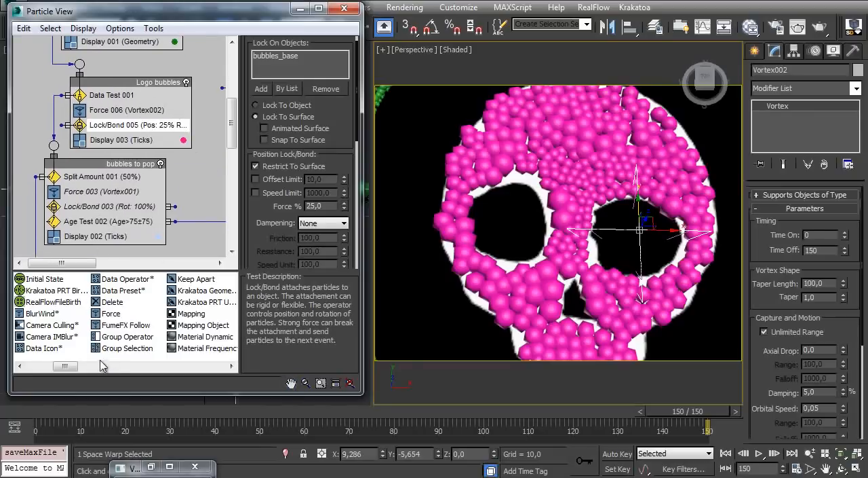
drag(66, 368, 82, 371)
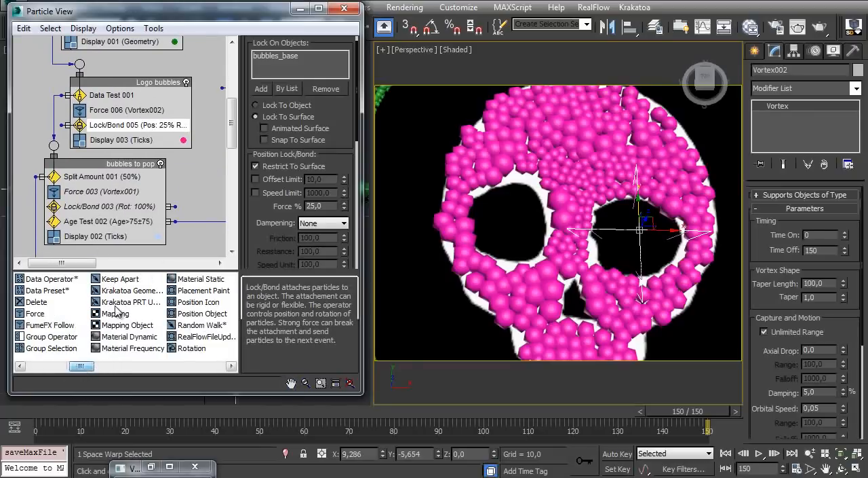
drag(120, 279, 106, 225)
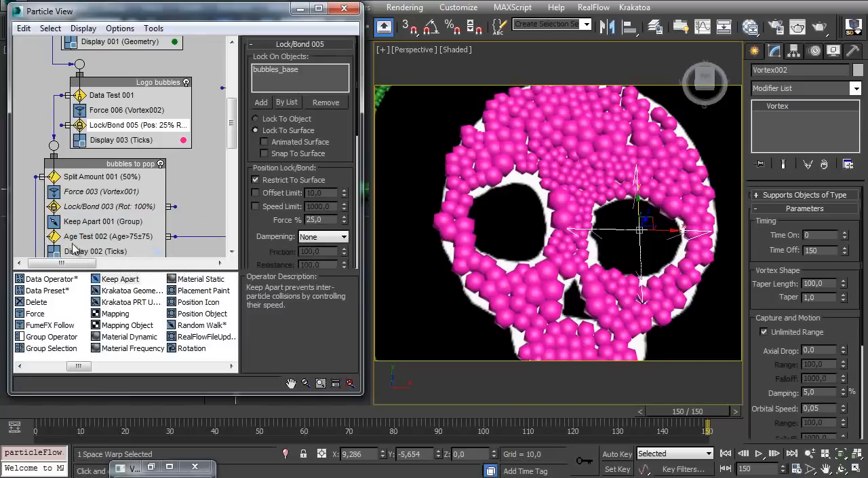
Return to frame 0, and in Keep Apart 001 disable the Accel Limit and enable the Speed Limit
click(725, 453)
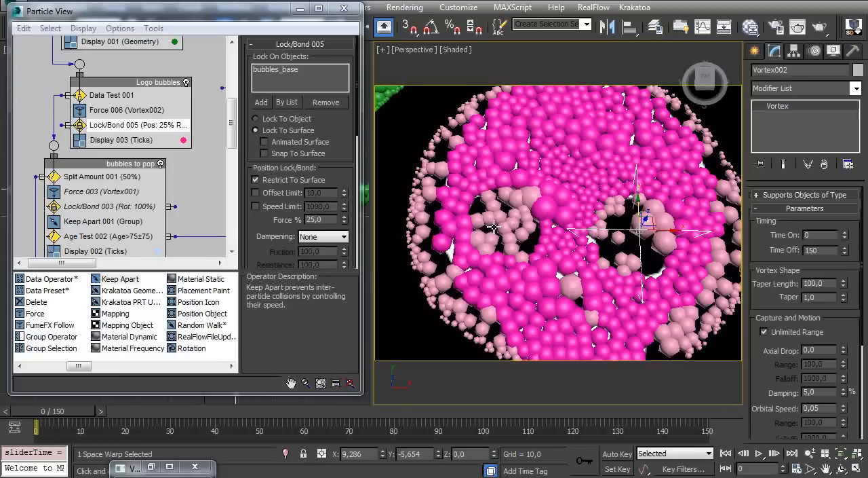
click(95, 221)
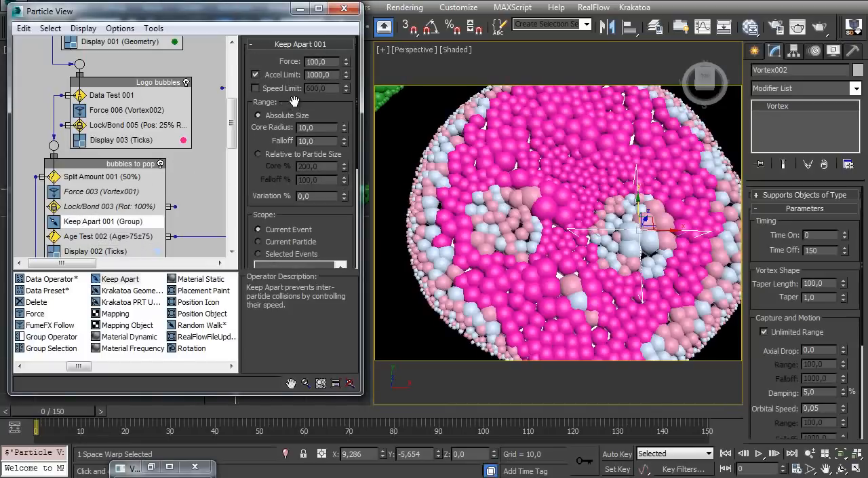
mouse_move(323, 112)
mouse_down()
mouse_move(320, 81)
mouse_move(319, 117)
mouse_up()
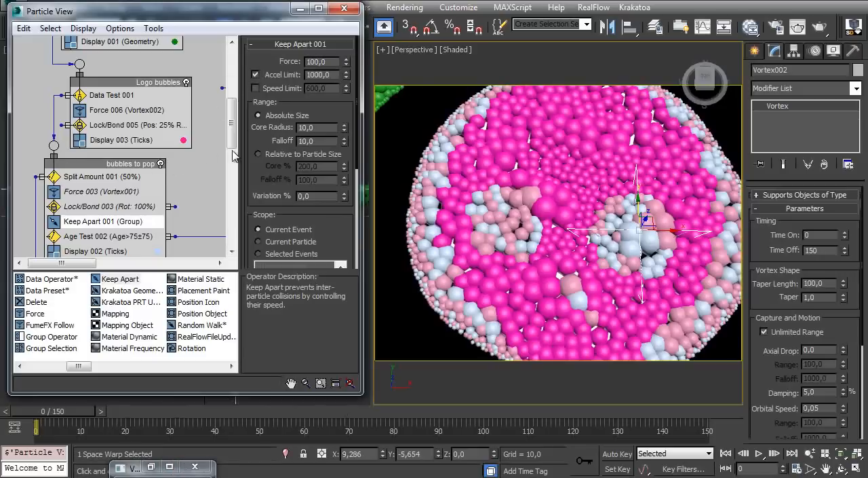
click(255, 75)
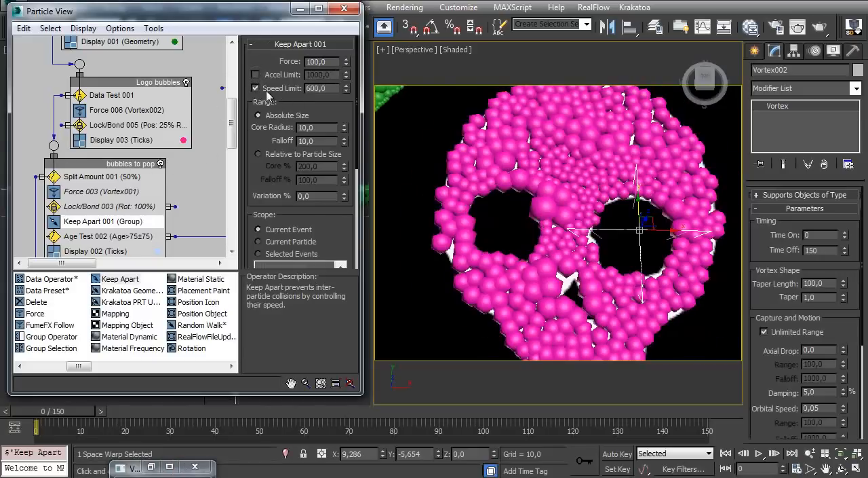
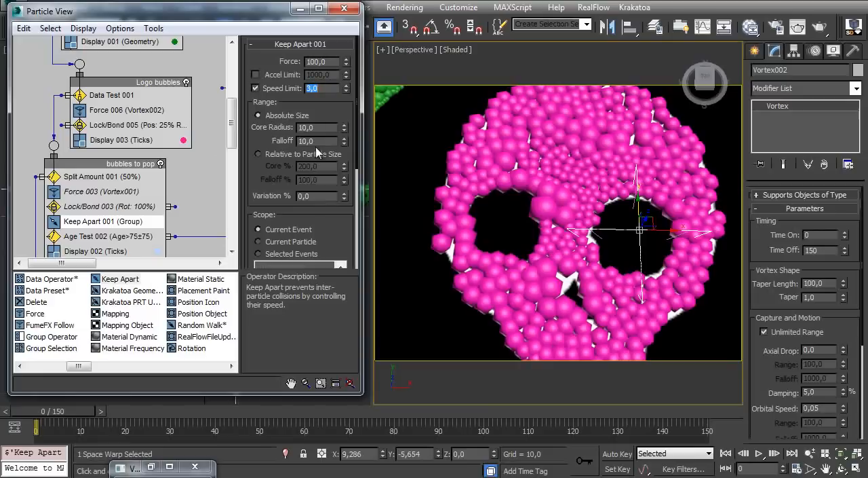
Make Keep Apart 001's range relative to particle size with 25% core and falloff, and limit its scope to the Logo bubbles event
click(274, 156)
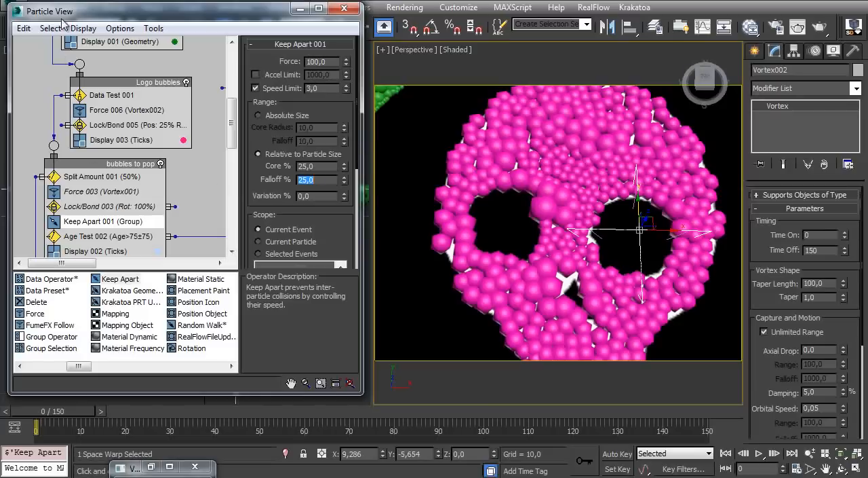
click(169, 149)
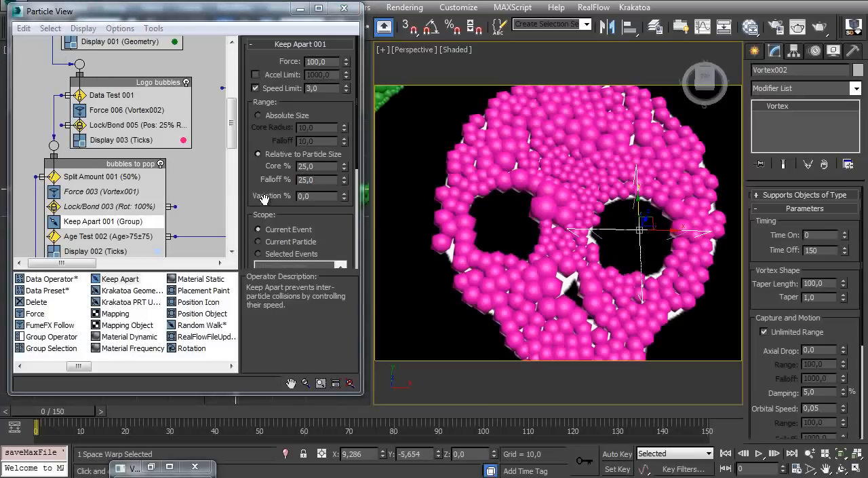
scroll(266, 196, down, 5)
click(275, 148)
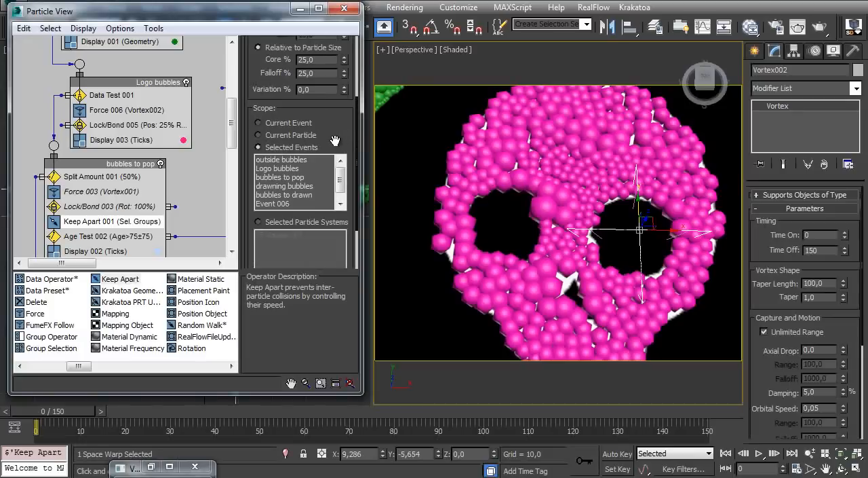
scroll(333, 136, down, 2)
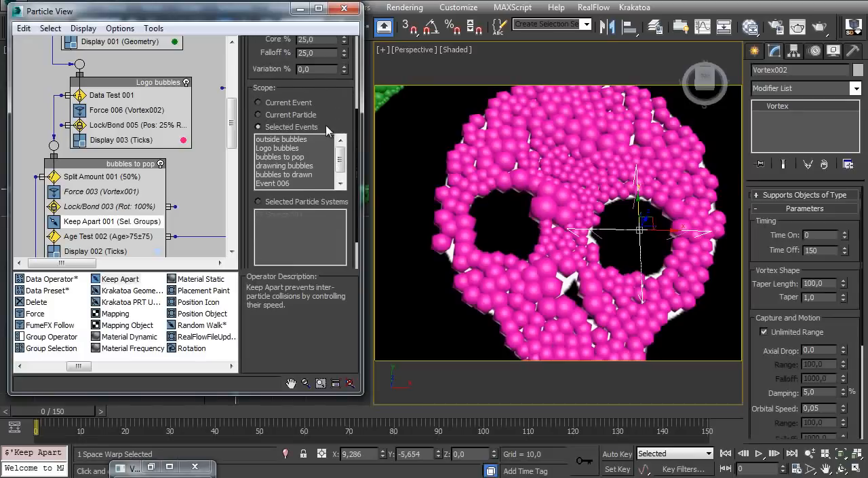
click(292, 149)
Clone Keep Apart 001 as an instance into the bubbles to drawn event, between Lock/Bond 004 and Age Test 001
middle_drag(85, 92, 77, 224)
middle_drag(108, 145, 100, 86)
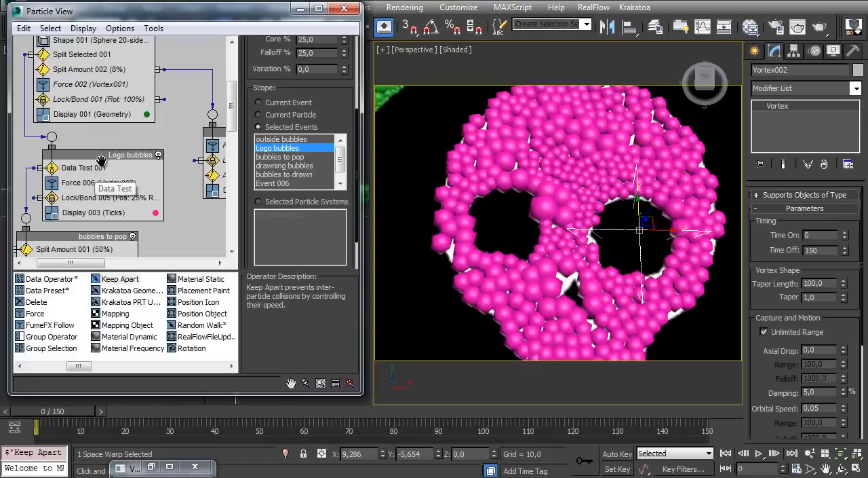
middle_drag(112, 178, 114, 131)
mouse_move(113, 161)
middle_down()
mouse_move(129, 115)
mouse_move(130, 74)
middle_up()
middle_drag(114, 179, 118, 106)
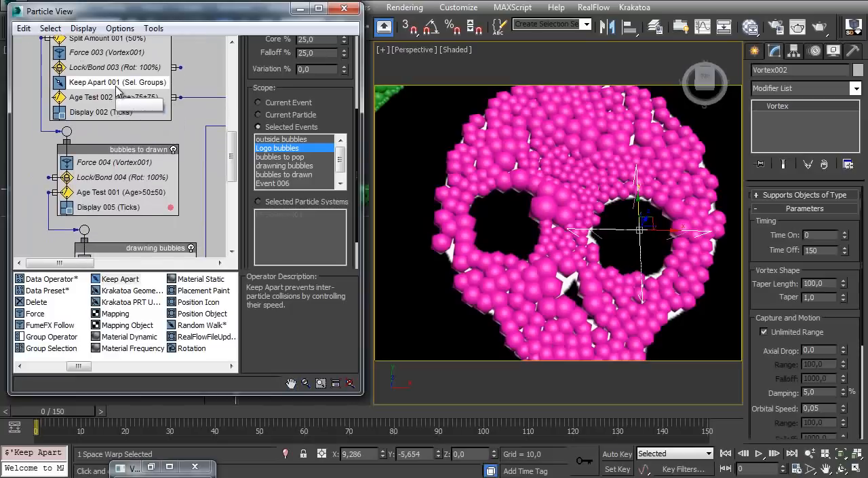
mouse_move(116, 84)
mouse_down()
mouse_move(173, 88)
mouse_move(177, 197)
mouse_up()
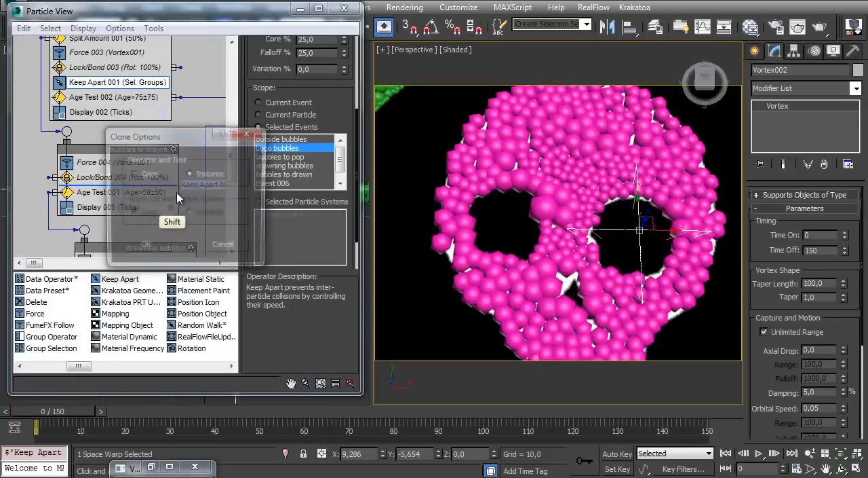
click(145, 244)
middle_drag(132, 177, 137, 148)
drag(125, 151, 129, 201)
middle_drag(109, 88, 116, 201)
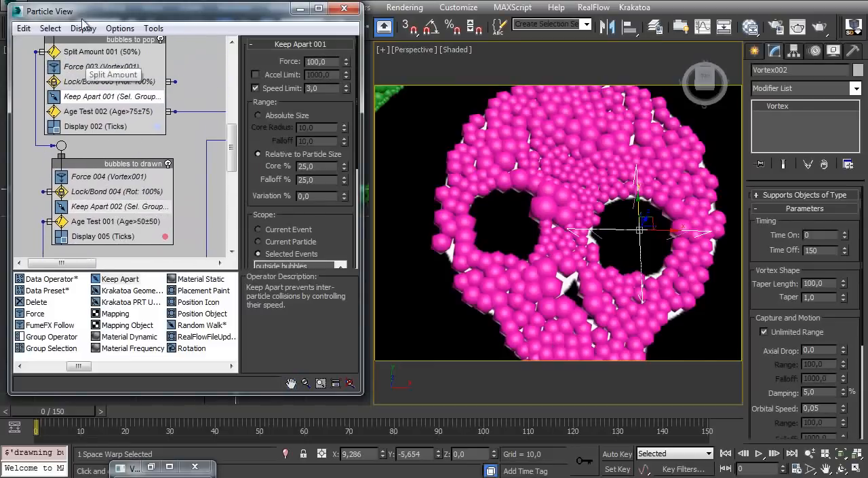
click(71, 3)
middle_drag(135, 131, 130, 198)
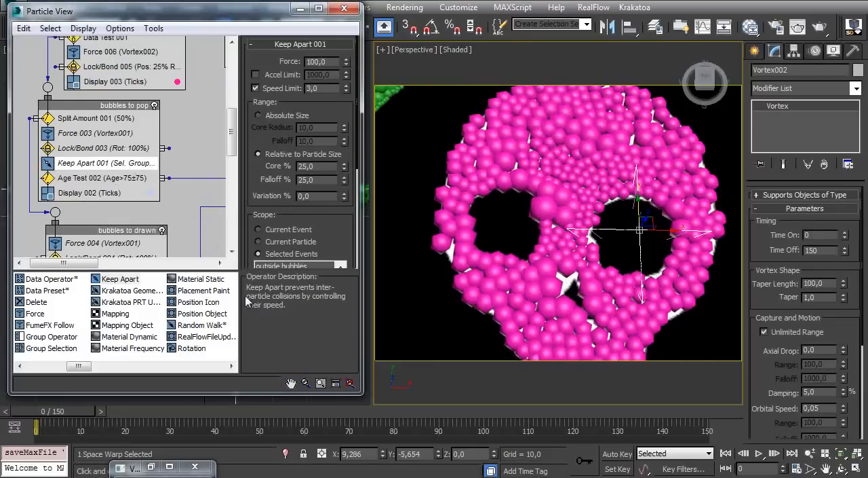
Toggle the particle flow off and on to refresh it, and scrub to frame 150 to check the bubbles' spacing around the skull
key(semicolon)
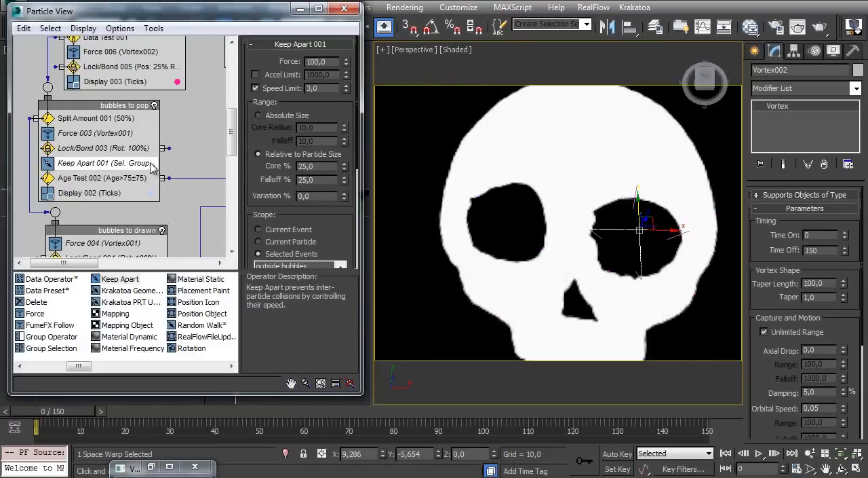
key(semicolon)
drag(66, 414, 707, 355)
drag(45, 417, 729, 357)
drag(47, 413, 736, 404)
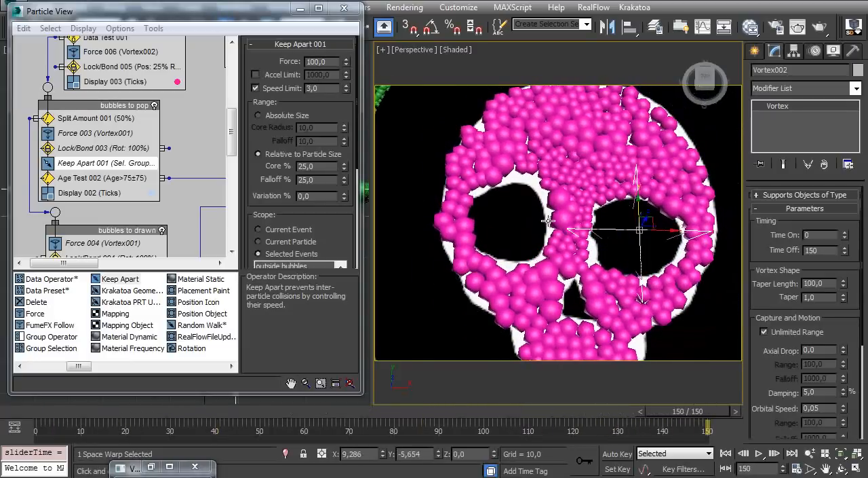
Return to frame 0 with the whole mug surface in view, and save the scene
scroll(530, 241, down, 4)
key(Home)
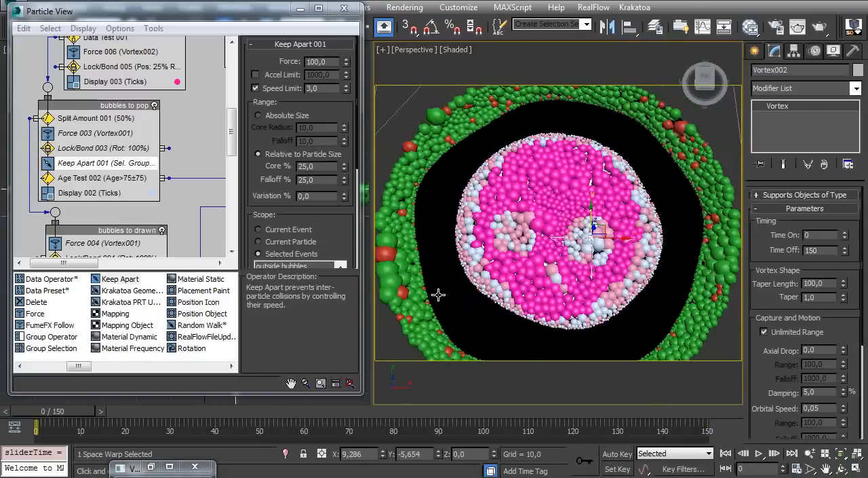
key(ctrl+s)
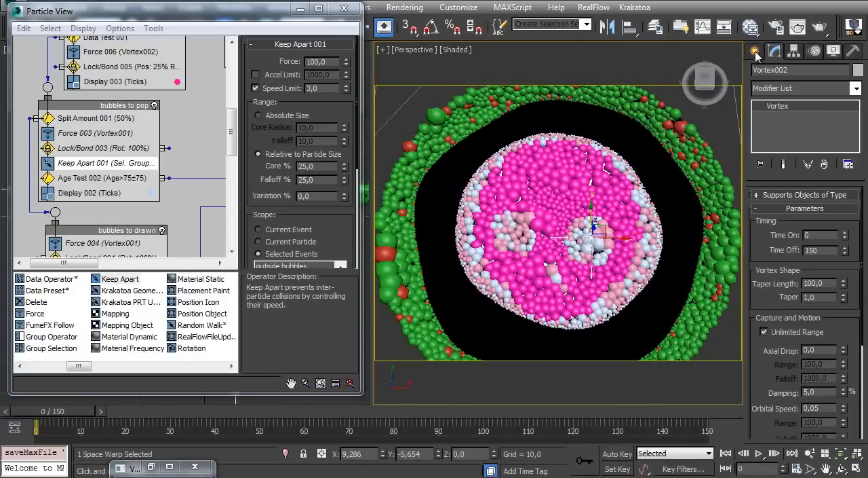
Create a Thinkbox Frost object beside the mug, with an icon size of about 37.5
click(755, 52)
click(777, 92)
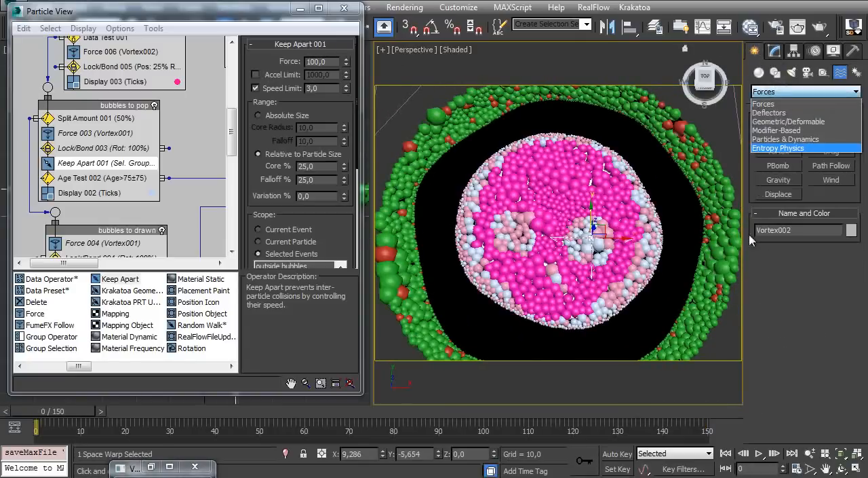
click(759, 73)
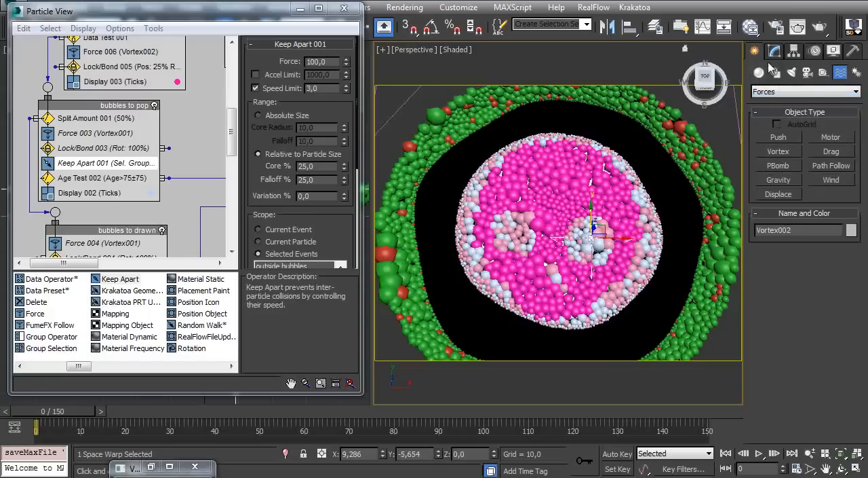
click(767, 93)
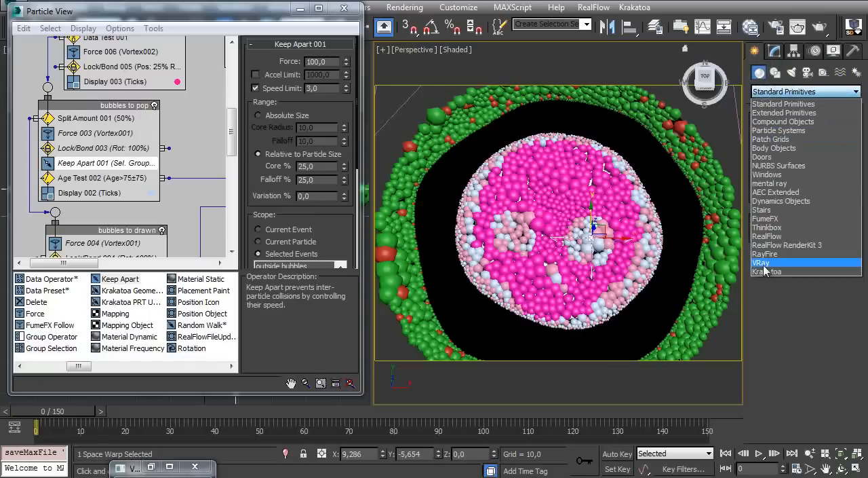
click(771, 230)
scroll(532, 244, down, 3)
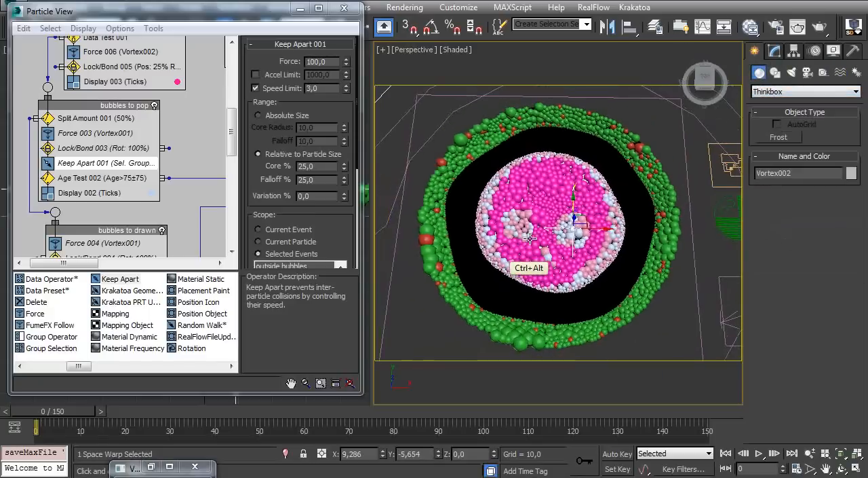
click(787, 139)
middle_drag(623, 292, 557, 256)
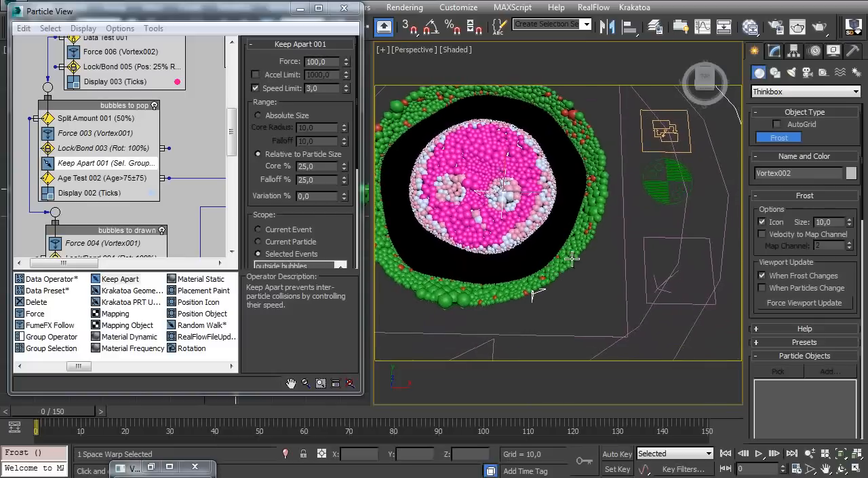
drag(611, 299, 638, 347)
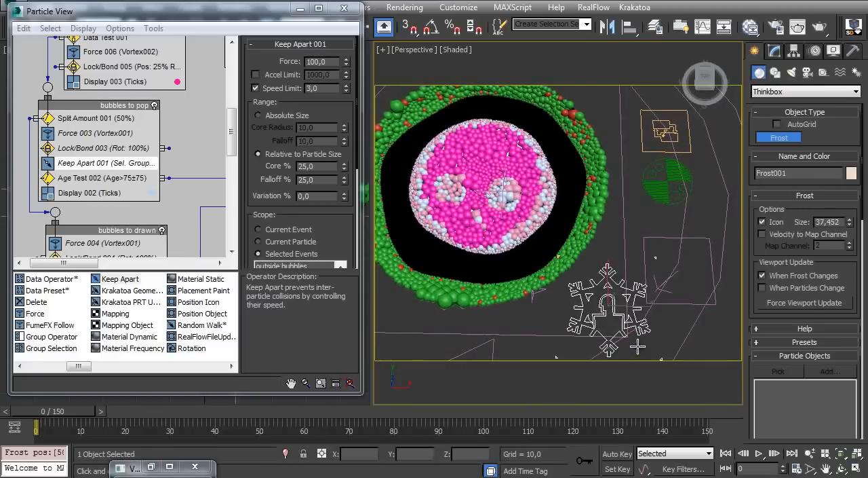
Add PF Source 001 to the Frost object's particle objects
click(772, 53)
scroll(763, 260, down, 4)
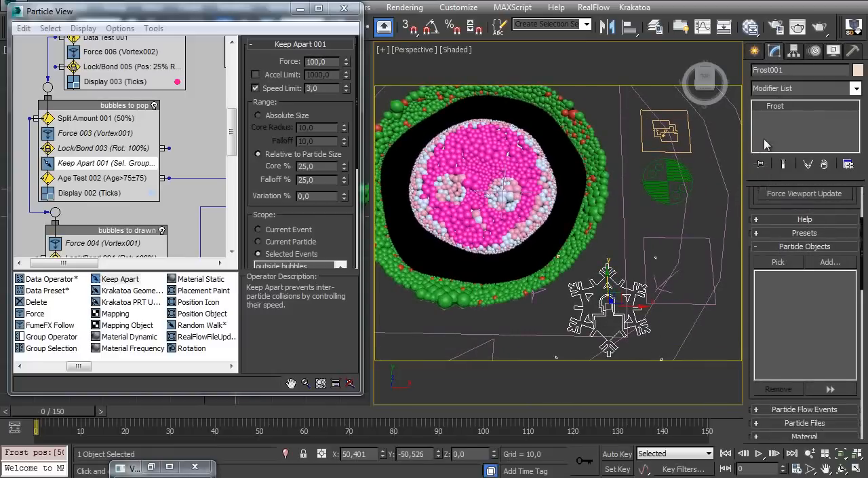
click(830, 245)
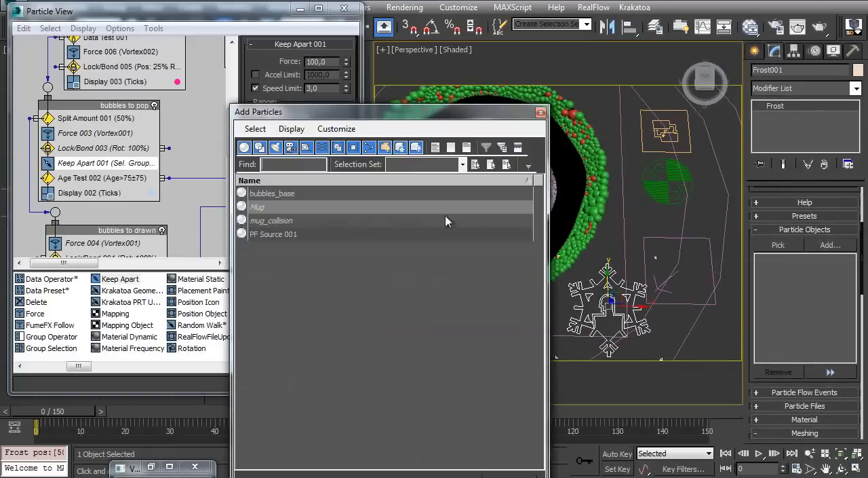
double_click(268, 235)
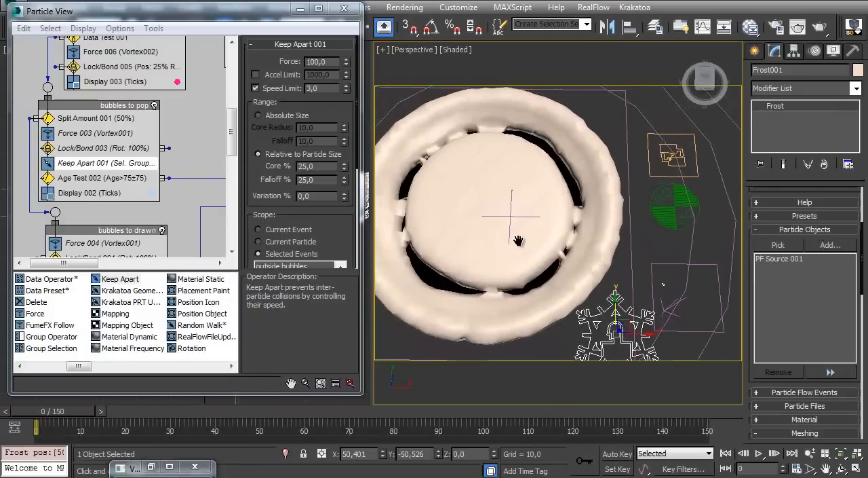
Enable Use Radius Channel for the Frost mesh's particle size
scroll(749, 306, down, 6)
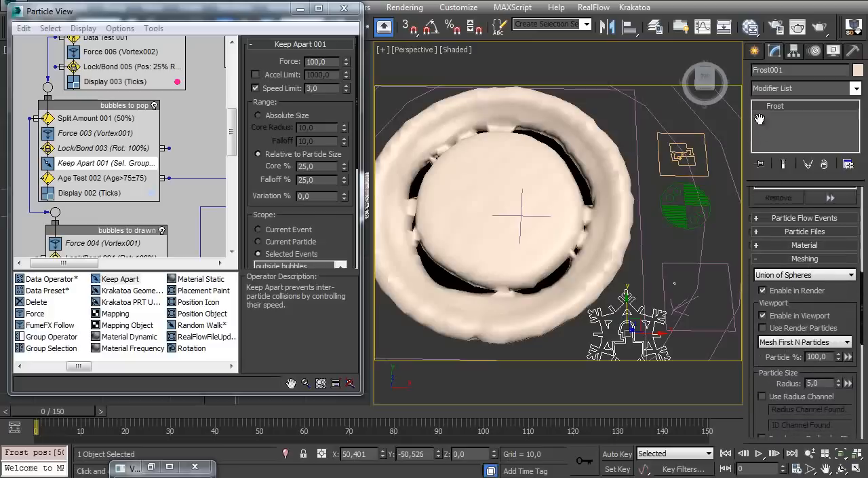
drag(753, 285, 751, 222)
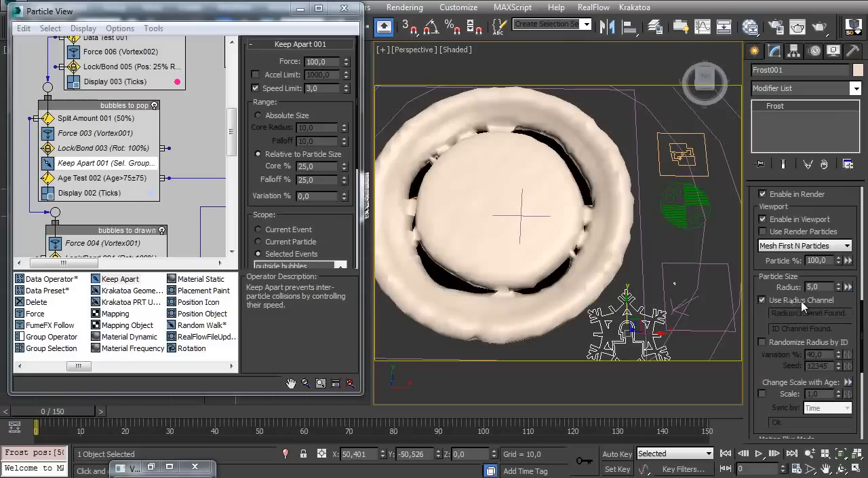
click(799, 303)
Turn off the Display operators in all the bubble events, including Event 007, leaving only the Frost mesh in the viewport
scroll(139, 195, up, 8)
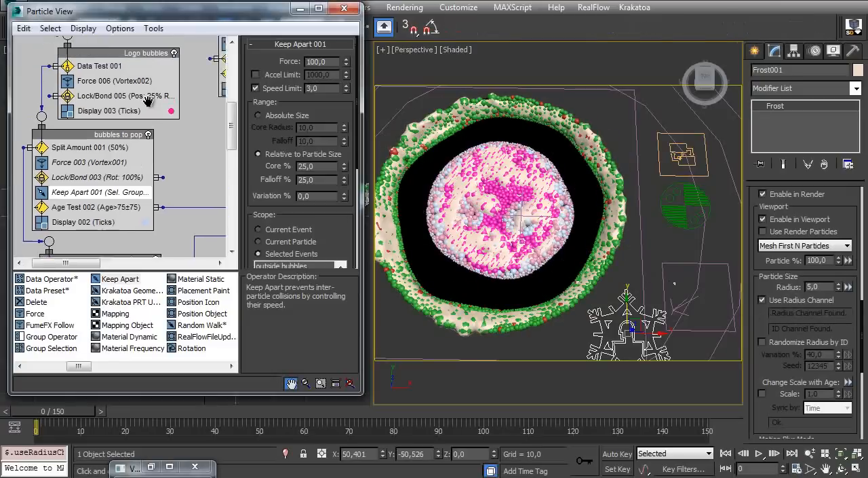
scroll(139, 196, down, 1)
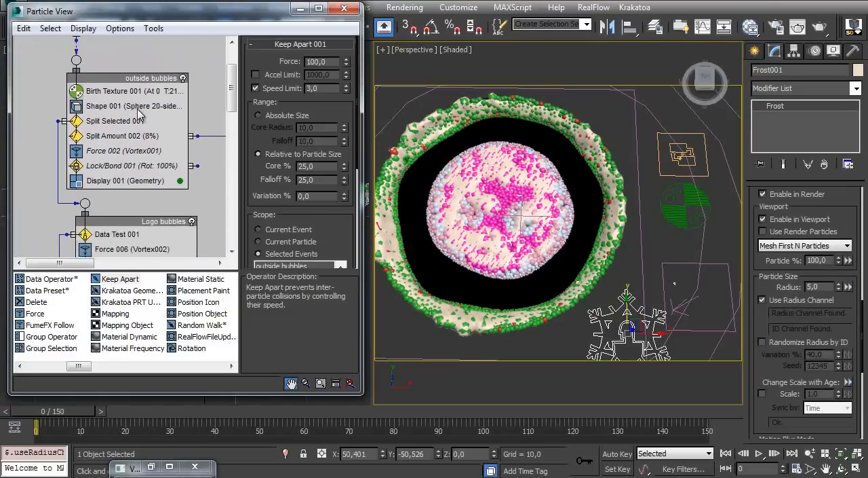
click(77, 186)
scroll(91, 156, down, 5)
click(88, 156)
scroll(88, 173, down, 3)
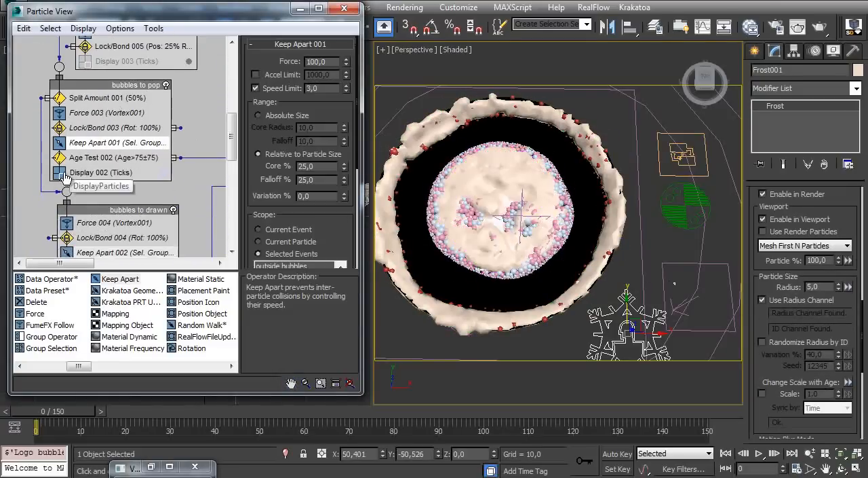
click(62, 173)
scroll(76, 178, down, 3)
click(68, 181)
middle_drag(89, 201, 76, 117)
click(78, 211)
middle_drag(129, 47, 76, 238)
middle_drag(159, 39, 123, 118)
click(139, 138)
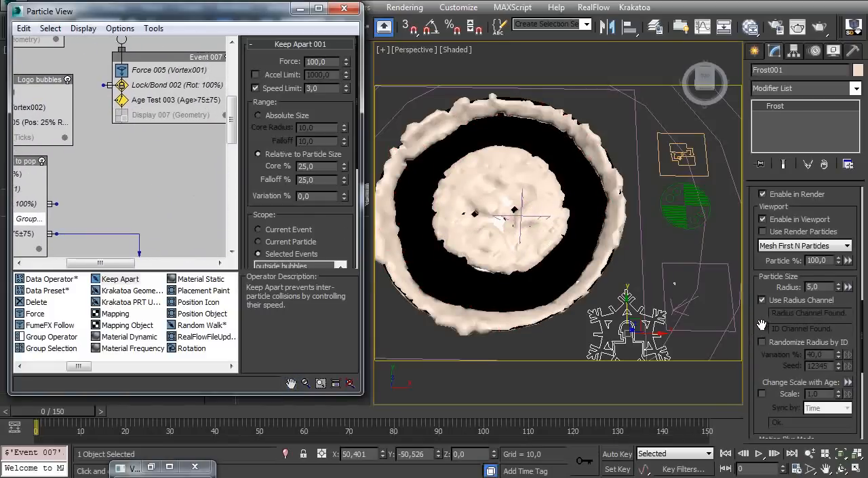
Set Frost's meshing resolution relative to max radius to 7 for the viewport and 21 for rendering
scroll(762, 325, down, 10)
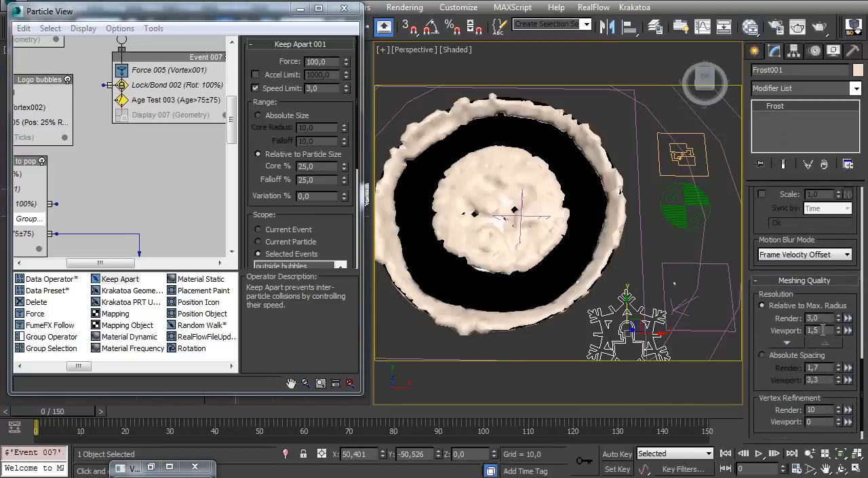
text(7)
key(Return)
alt+middle_drag(737, 328, 532, 204)
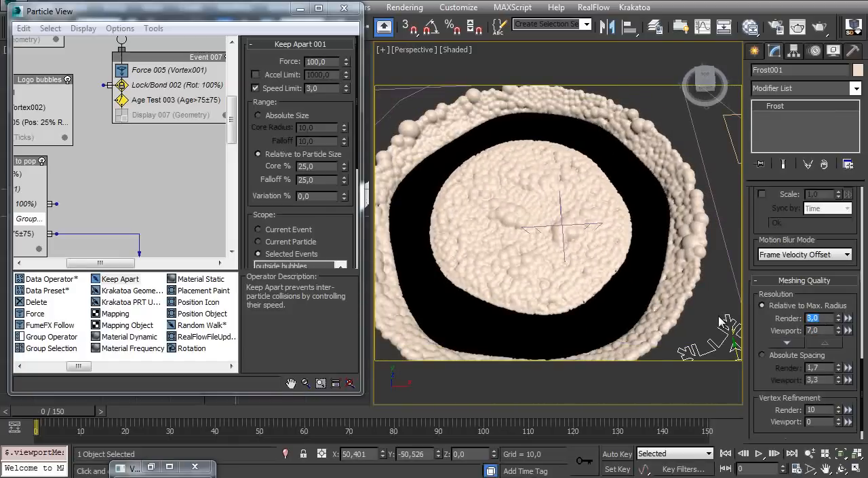
alt+middle_drag(547, 137, 520, 173)
Add a Cache operator to the PF Source 001 event, below Render 001
middle_drag(98, 126, 159, 252)
middle_drag(34, 52, 72, 136)
drag(78, 366, 195, 367)
drag(35, 348, 101, 111)
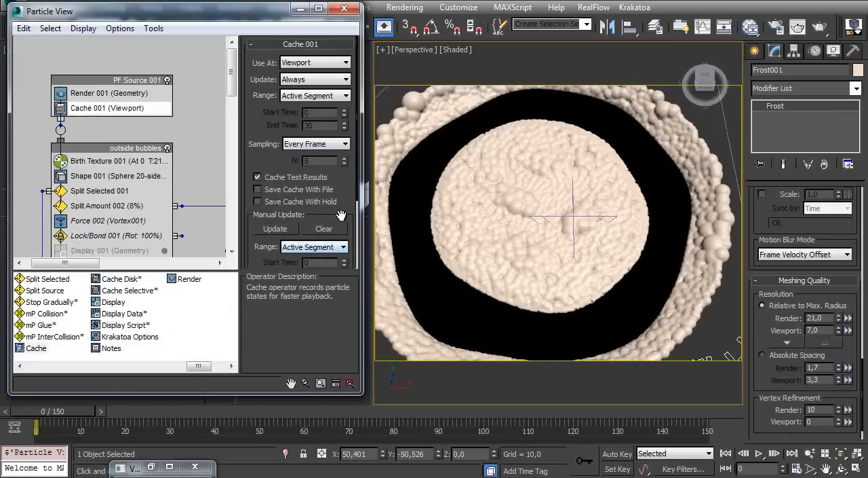
Set Cache 001 to be used at Viewport/Render and update the cache for the active segment
scroll(340, 214, down, 3)
key(Return)
drag(261, 67, 251, 309)
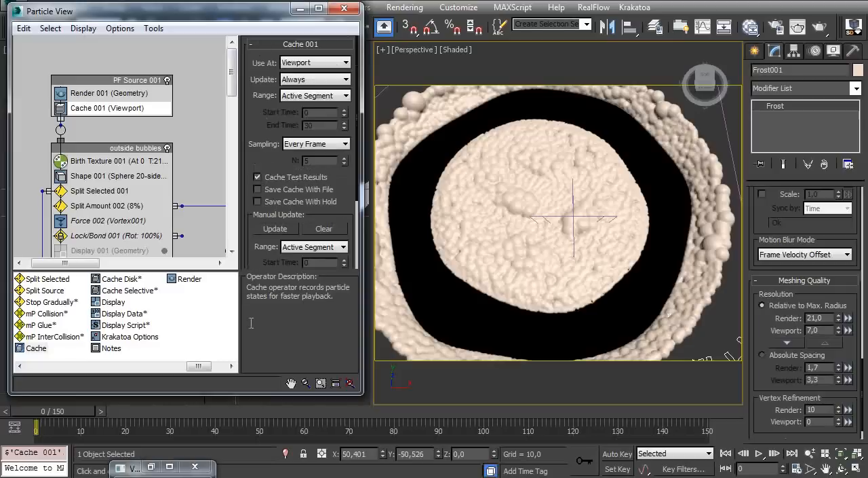
click(297, 62)
click(313, 94)
click(275, 229)
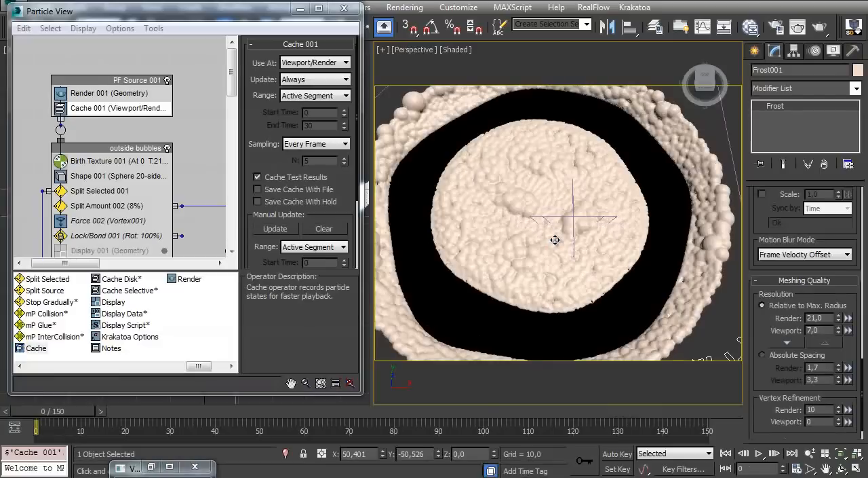
Scrub the timeline from frame 0 to 150 and orbit the view to examine the meshed skull bubbles
drag(73, 417, 715, 354)
drag(37, 416, 698, 397)
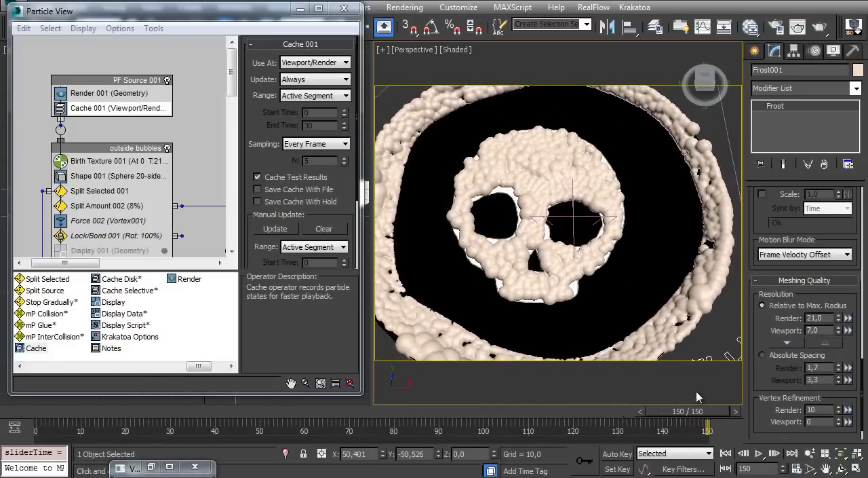
alt+middle_drag(535, 264, 545, 238)
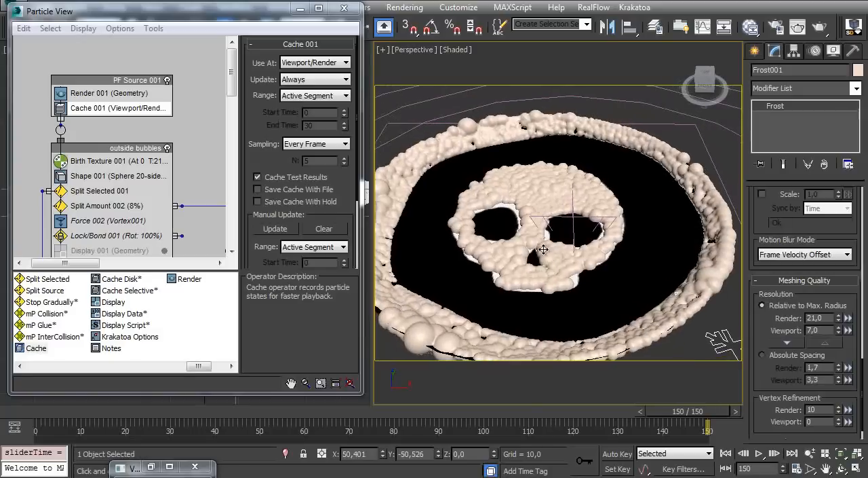
Compare the meshed bubbles with the black coffee cup reference photo in the browser and save the scene
alt+middle_drag(498, 198, 370, 305)
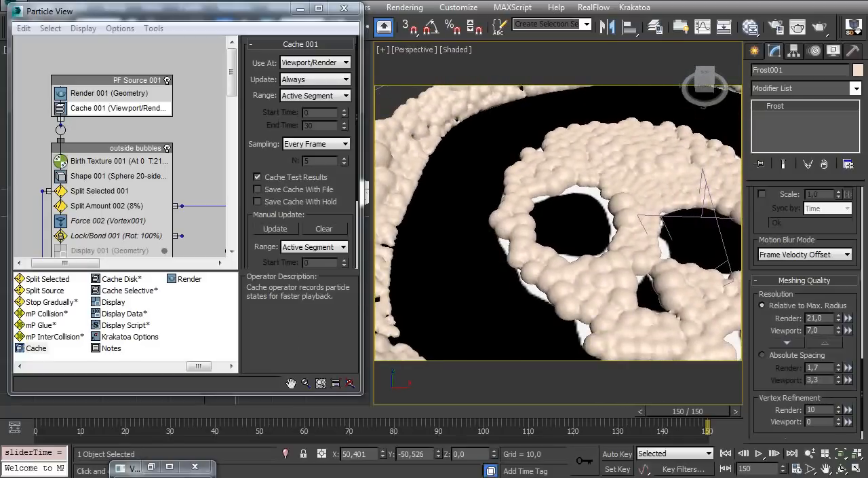
key(alt+Tab)
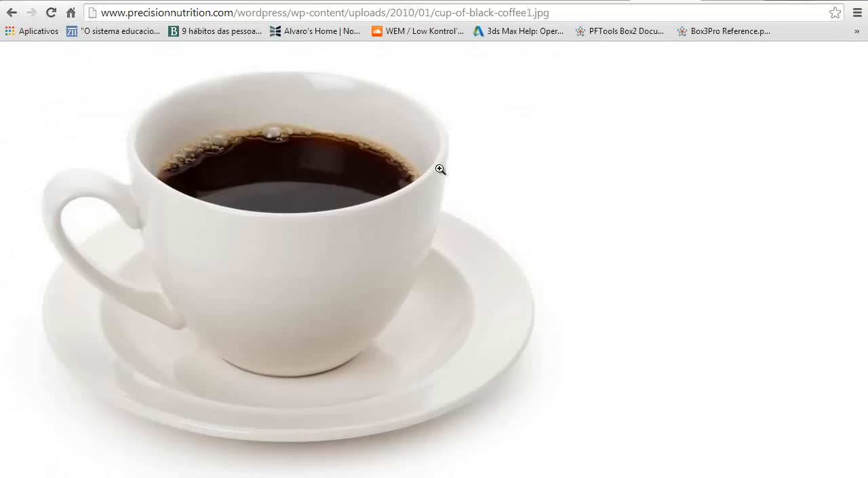
click(801, 2)
alt+middle_drag(558, 223, 507, 249)
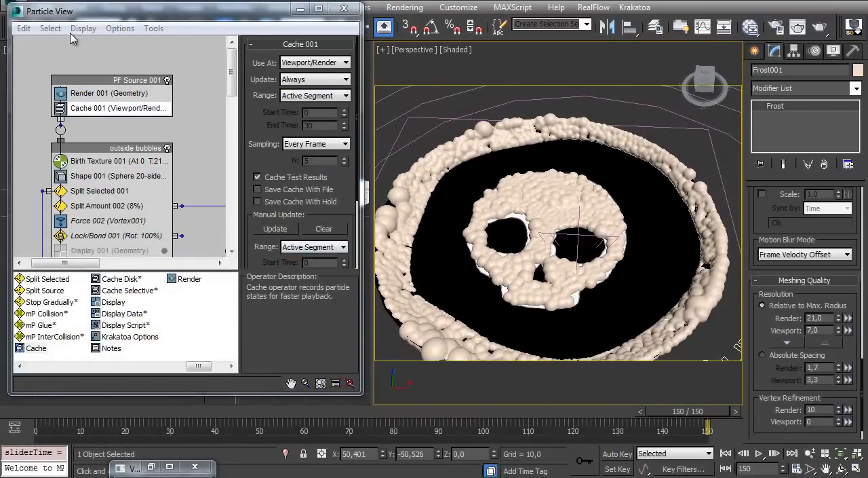
key(ctrl+s)
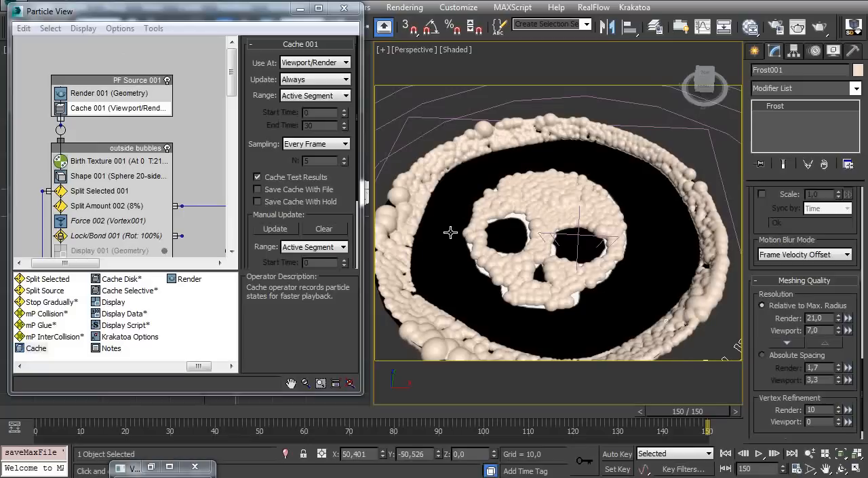
Create a second Frost object beside the first one, with an icon size of about 38.8
alt+middle_drag(452, 213, 508, 225)
scroll(761, 87, down, 1)
click(755, 52)
click(780, 138)
middle_drag(561, 232, 498, 204)
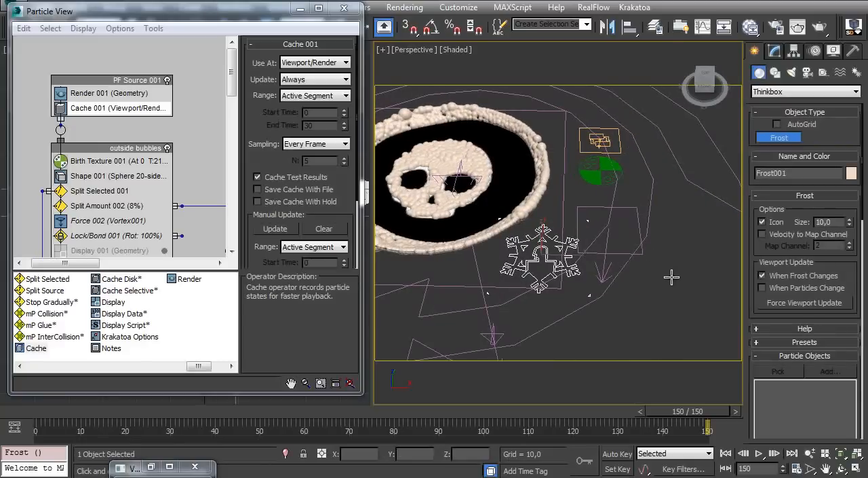
drag(653, 259, 683, 293)
middle_drag(431, 181, 464, 179)
middle_drag(504, 233, 519, 266)
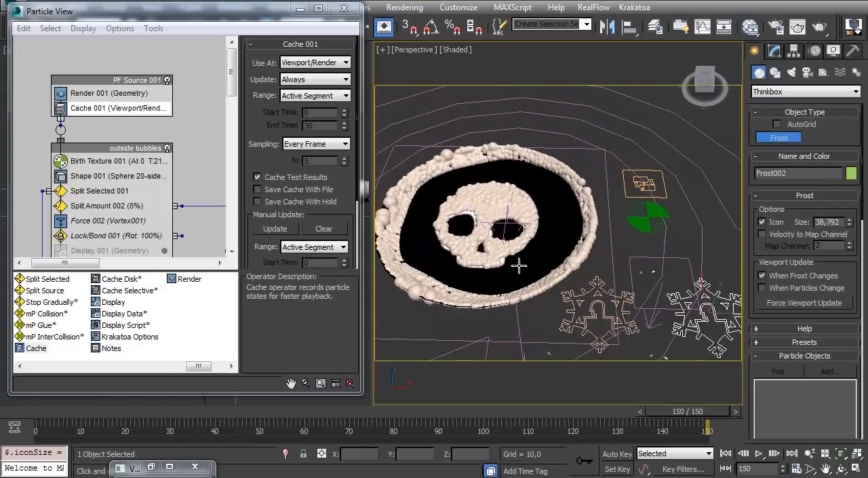
Clone the bubbles_base mesh as a copy named coffee_base
right_click(506, 236)
click(543, 233)
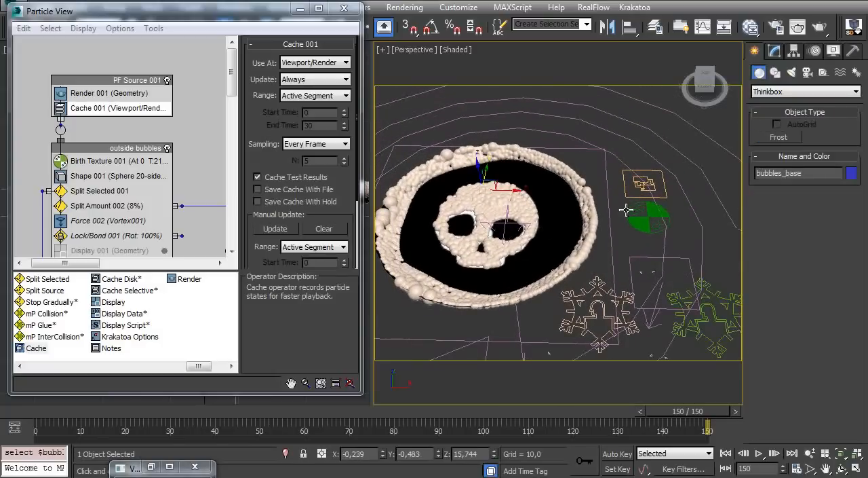
click(775, 51)
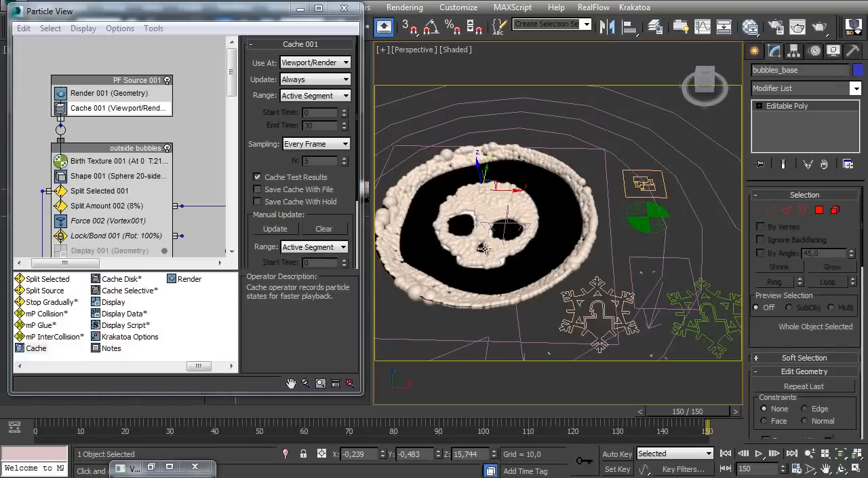
key(ctrl+v)
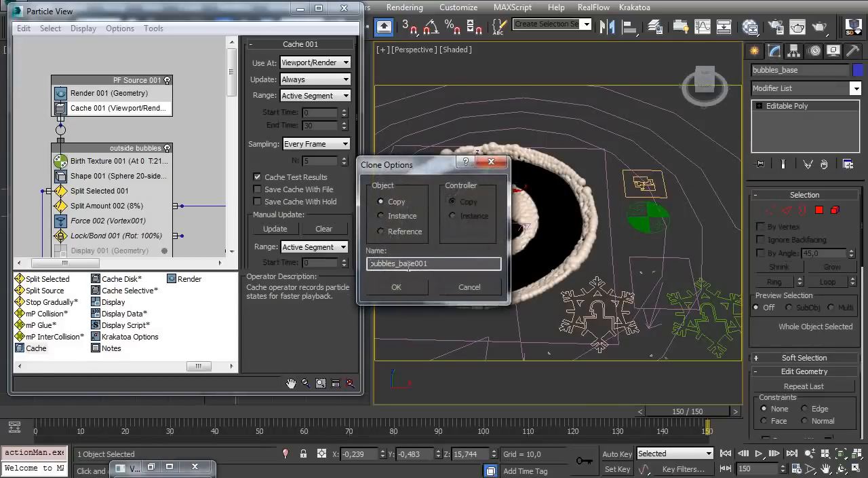
drag(436, 266, 352, 268)
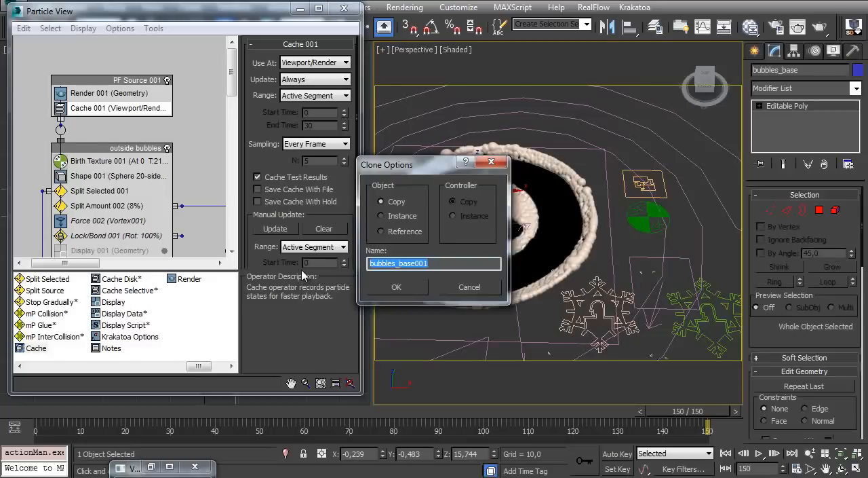
text(coffee_)
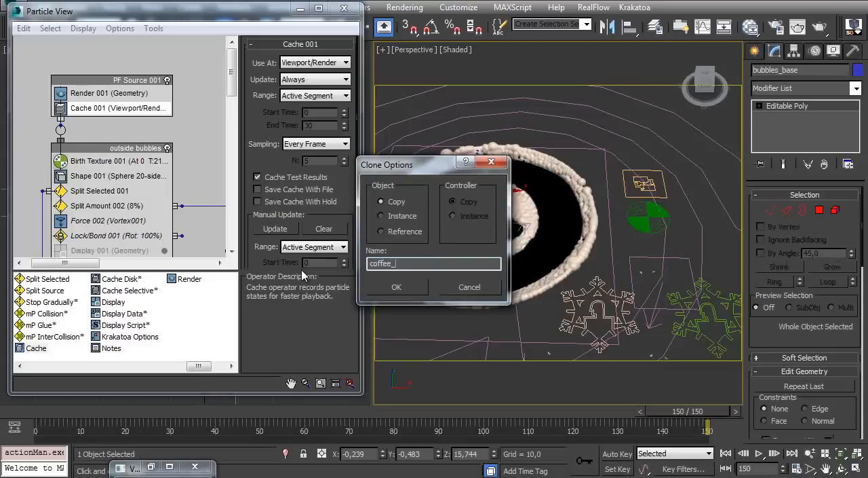
text(base)
key(Return)
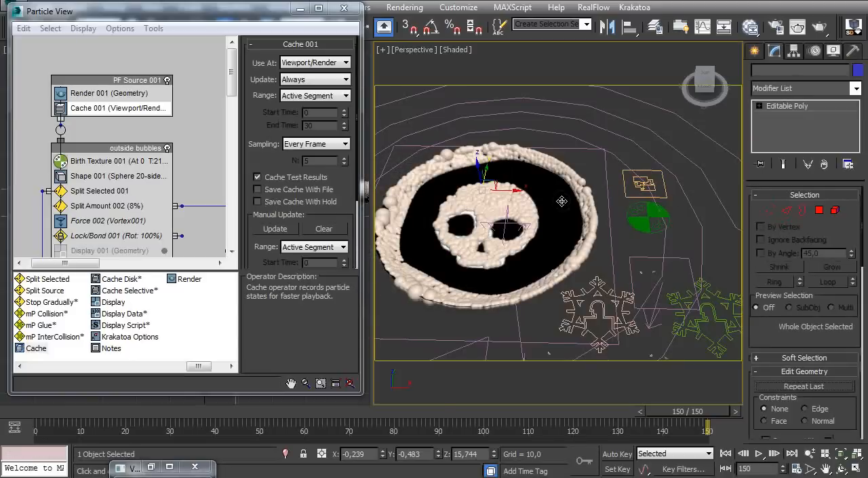
Select bubbles_base from the scene list and hide it
key(h)
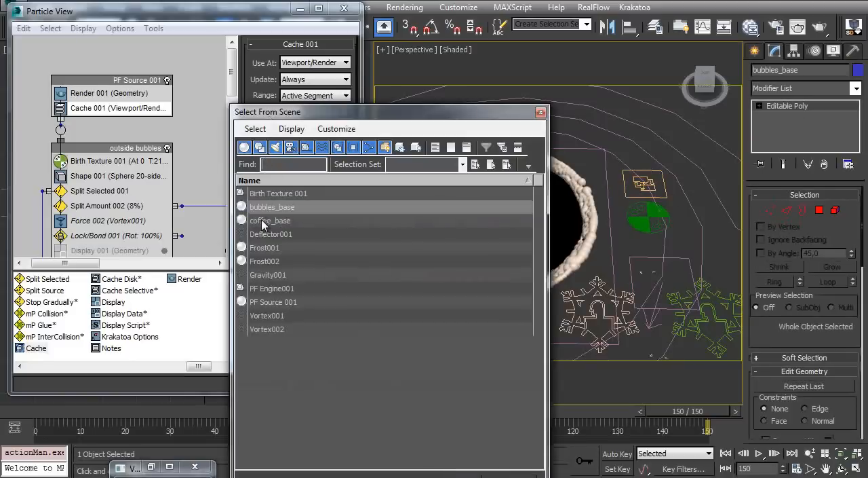
double_click(281, 213)
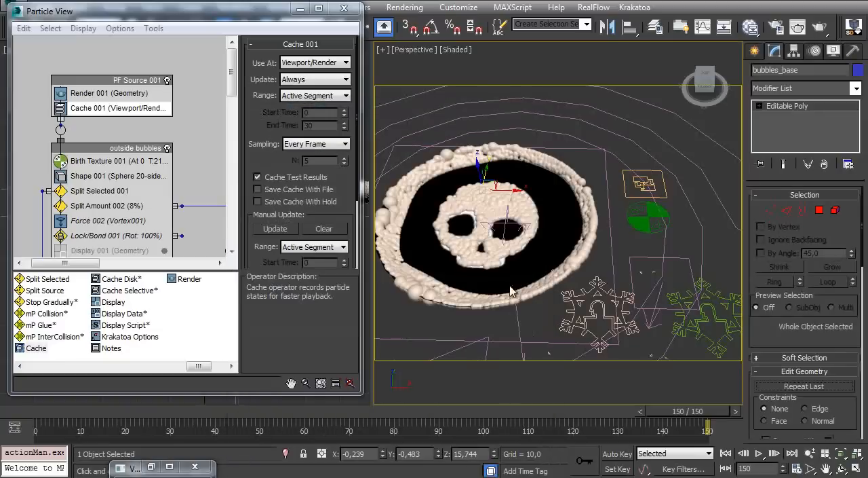
right_click(530, 208)
click(558, 177)
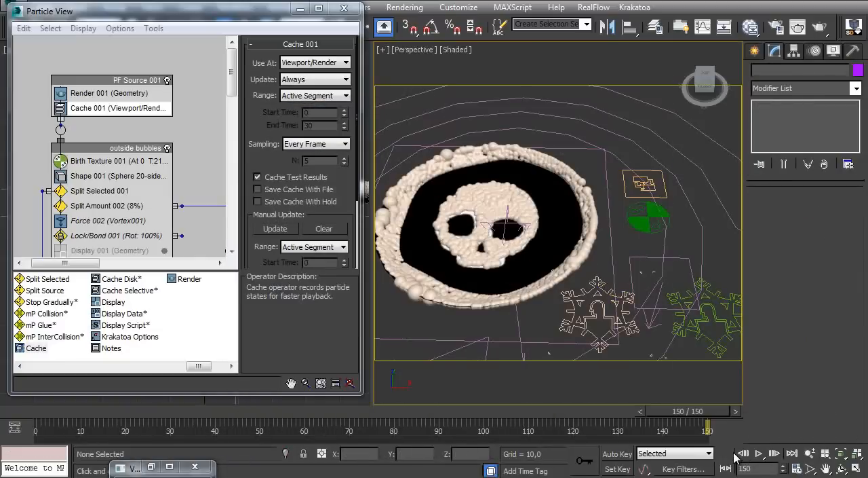
Rewind the animation to frame 0 and select coffee_base in the Front view
click(730, 453)
ctrl+alt+middle_drag(510, 238, 512, 210)
middle_drag(464, 256, 485, 262)
key(f)
click(523, 283)
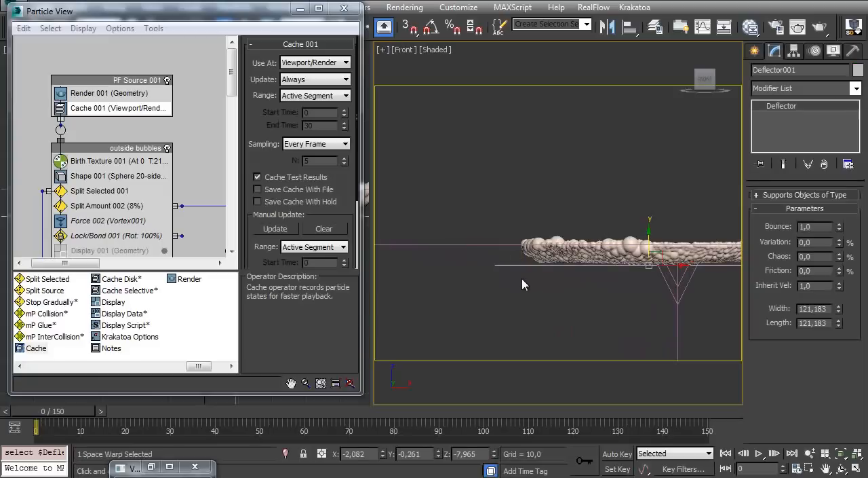
key(h)
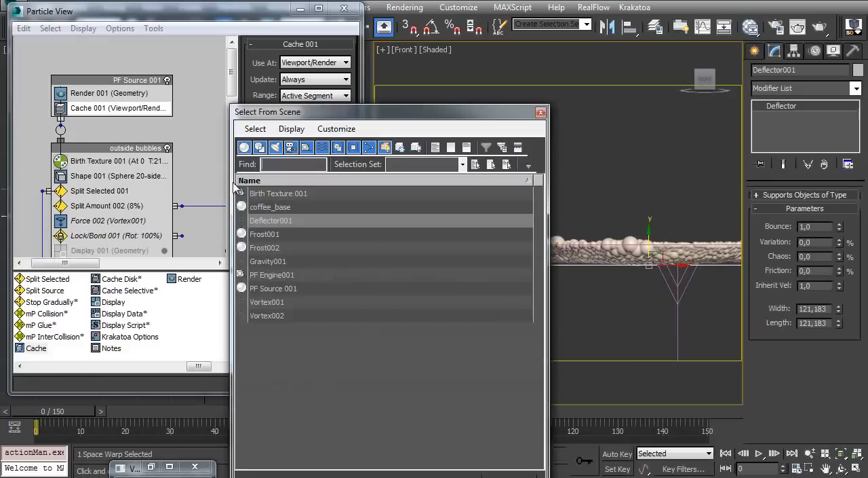
double_click(271, 208)
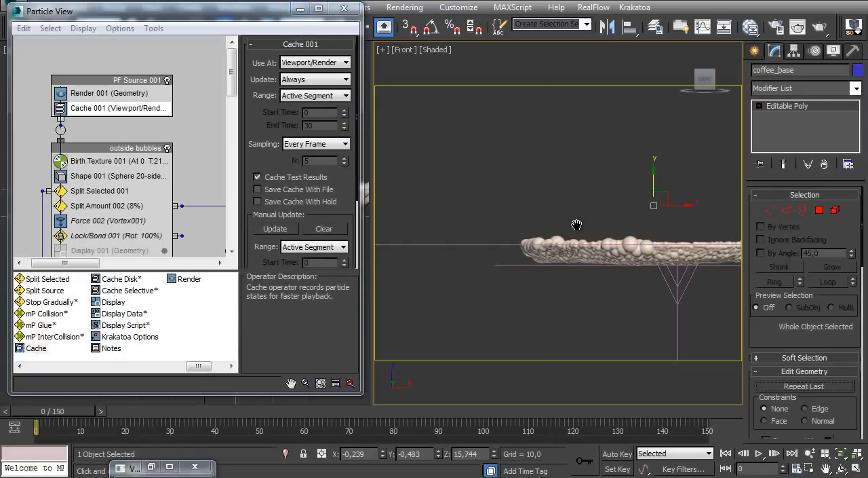
Center the pivot of coffee_base to the object
middle_drag(600, 222, 519, 227)
alt+middle_drag(557, 218, 577, 228)
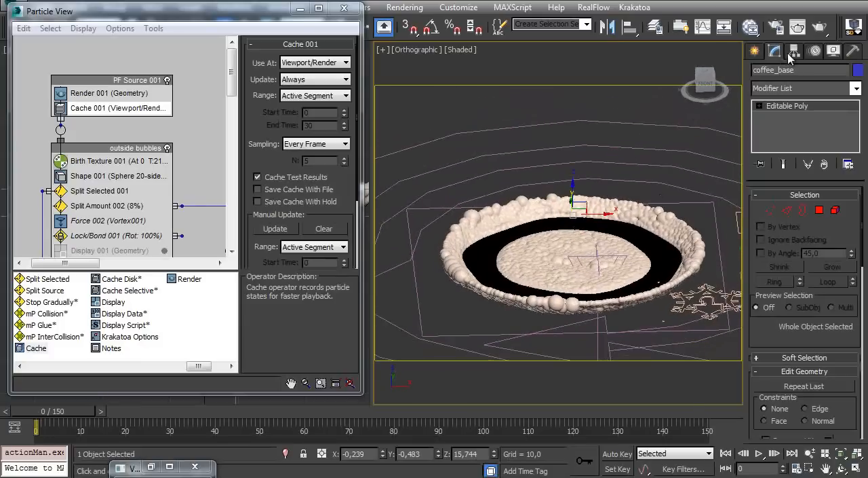
click(792, 53)
click(805, 137)
click(799, 210)
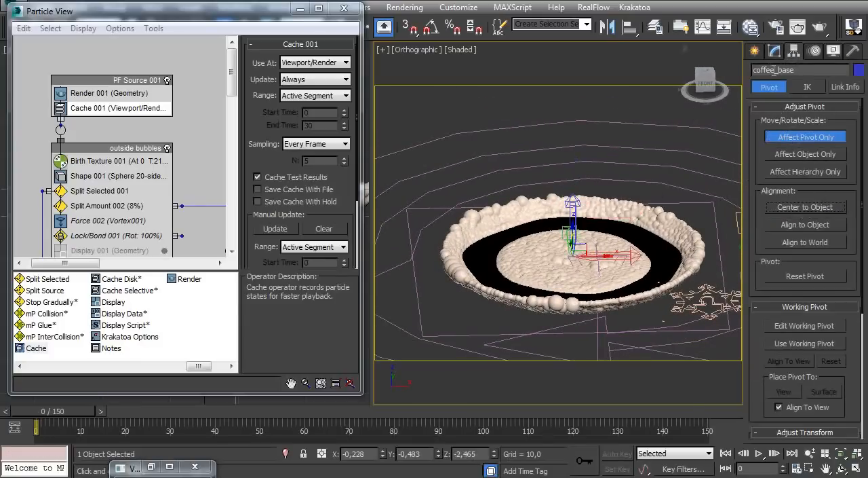
click(774, 52)
Move coffee_base down about 6.5 units beneath the bubbles in the Front wireframe view
alt+middle_drag(572, 242, 560, 212)
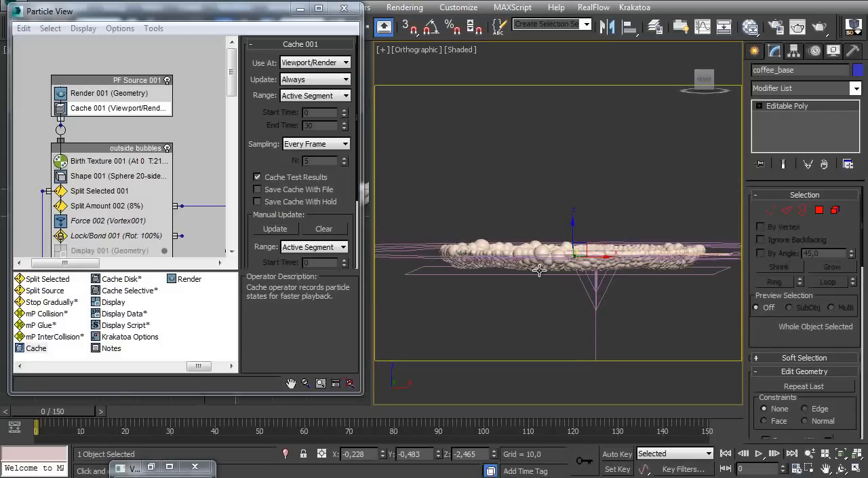
key(f)
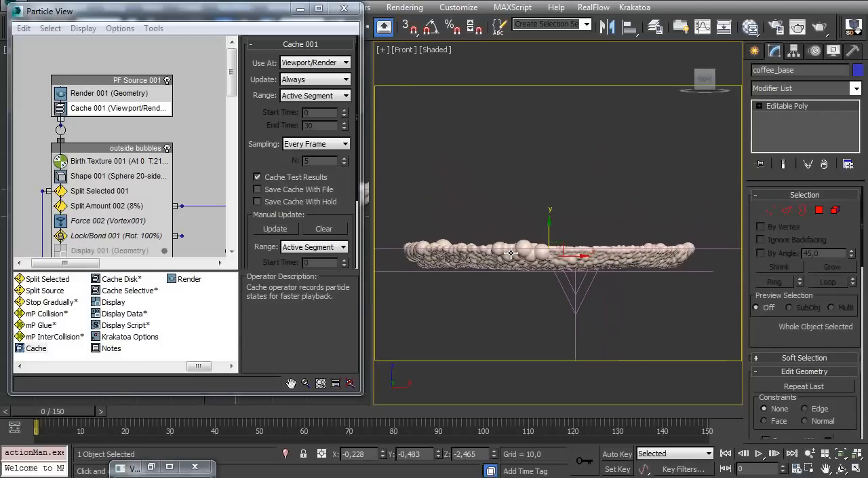
key(F3)
mouse_move(543, 249)
ctrl+alt+middle_down()
mouse_move(535, 215)
mouse_move(561, 221)
ctrl+alt+middle_up()
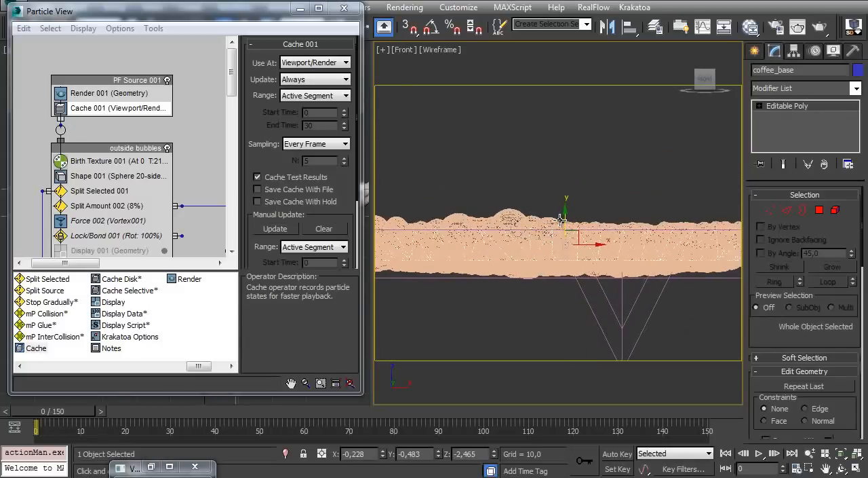
drag(566, 217, 566, 258)
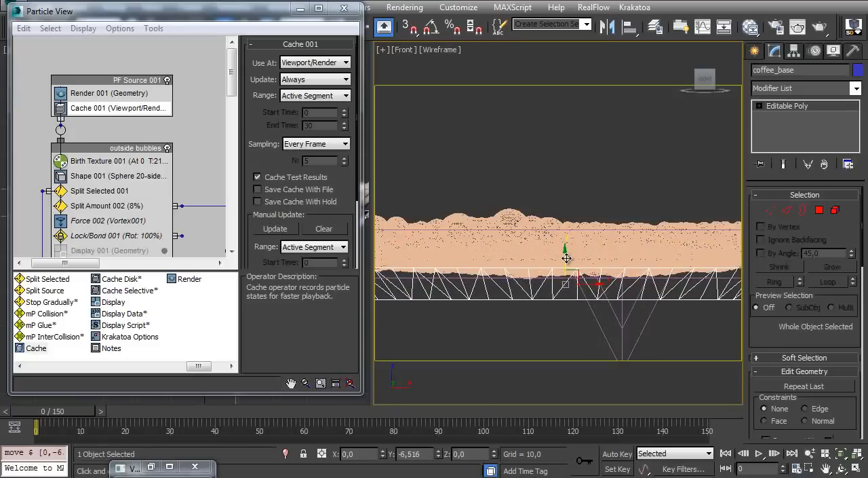
Examine the lowered coffee_base mesh and its vertices around the bubble ring
alt+middle_drag(562, 262, 620, 320)
click(784, 109)
key(1)
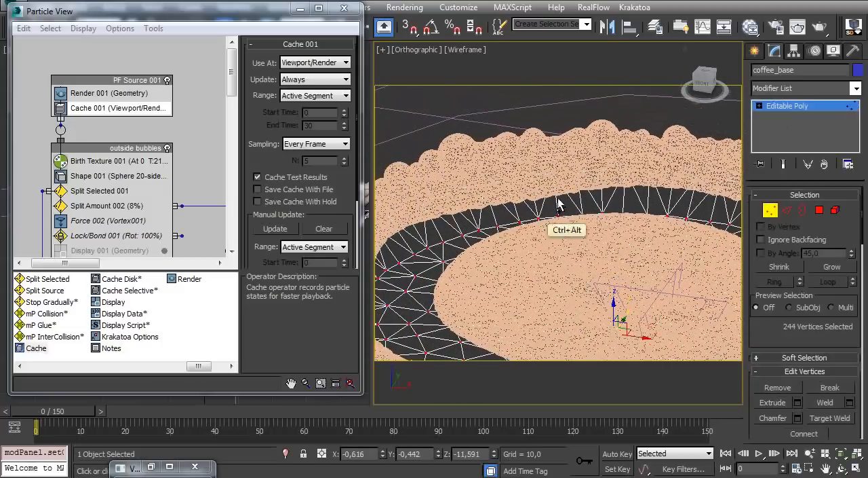
ctrl+alt+middle_drag(562, 204, 676, 174)
click(781, 111)
scroll(532, 171, down, 2)
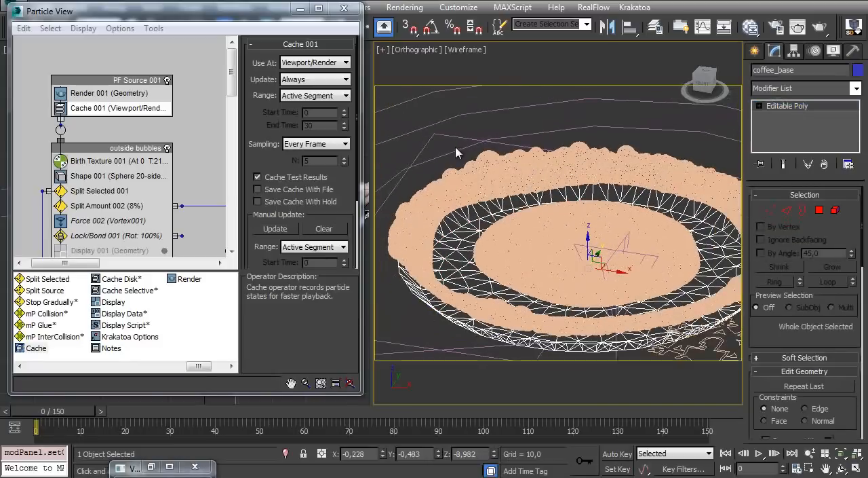
Return the viewport to a shaded Perspective view framing the bubbles and coffee_base
click(476, 163)
mouse_move(478, 250)
middle_down()
mouse_move(454, 249)
mouse_move(483, 250)
mouse_move(467, 246)
mouse_move(479, 229)
mouse_move(407, 234)
mouse_move(401, 227)
middle_up()
key(F3)
key(F4)
mouse_move(477, 249)
ctrl+alt+middle_down()
mouse_move(455, 346)
mouse_move(529, 207)
mouse_move(511, 277)
mouse_move(507, 234)
ctrl+alt+middle_up()
key(p)
ctrl+alt+middle_drag(507, 235, 506, 247)
click(462, 240)
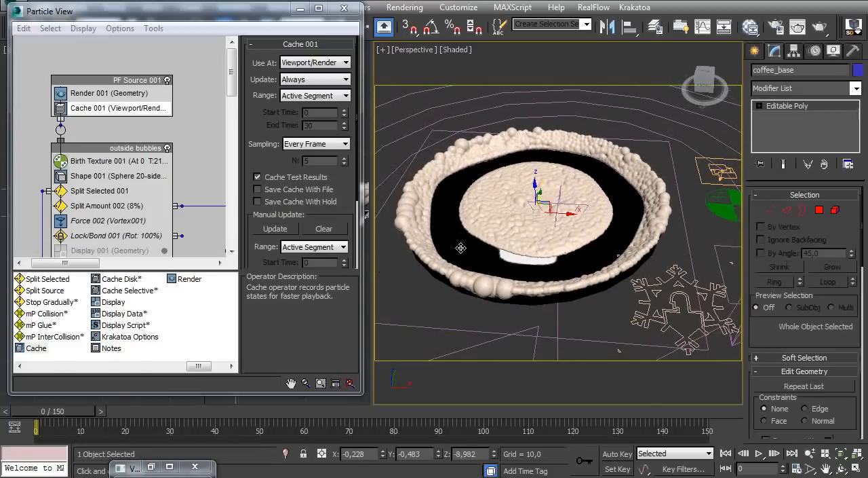
Add a new VRayMtl in the Slate Material Editor, below the skull bitmap material
key(m)
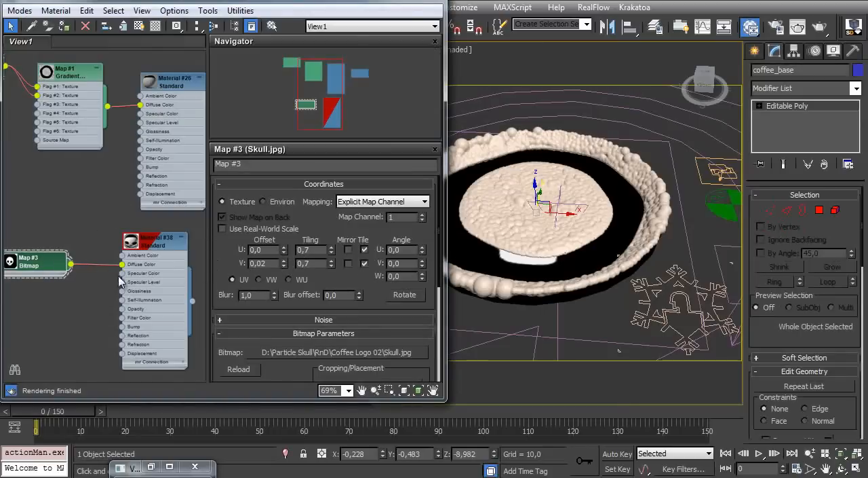
middle_drag(147, 216, 145, 67)
right_click(126, 270)
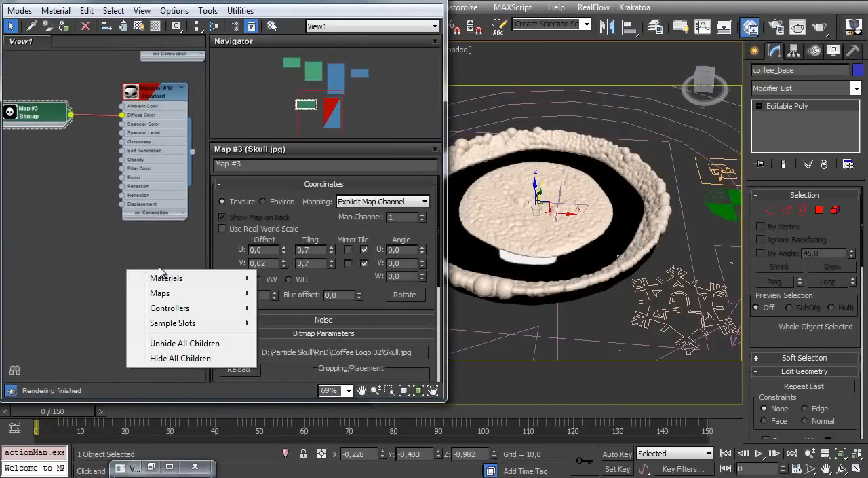
mouse_move(165, 282)
mouse_move(287, 293)
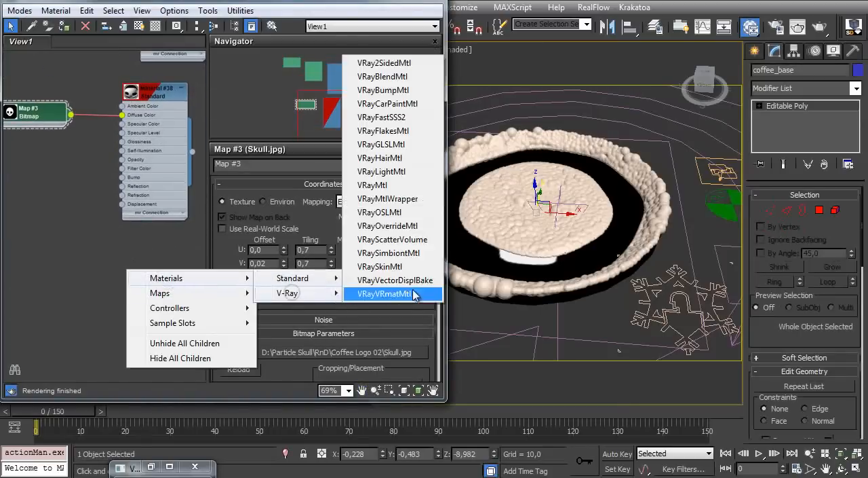
click(397, 187)
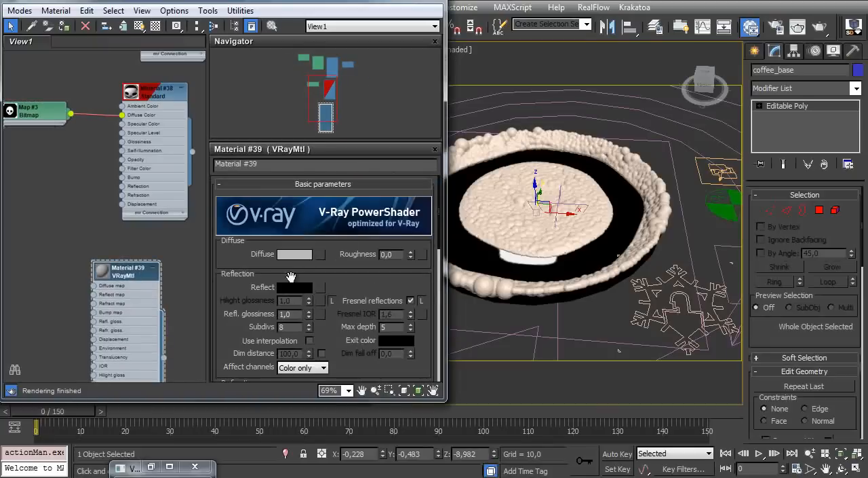
Set the VRayMtl's diffuse color to black and its reflection color to light gray
click(296, 255)
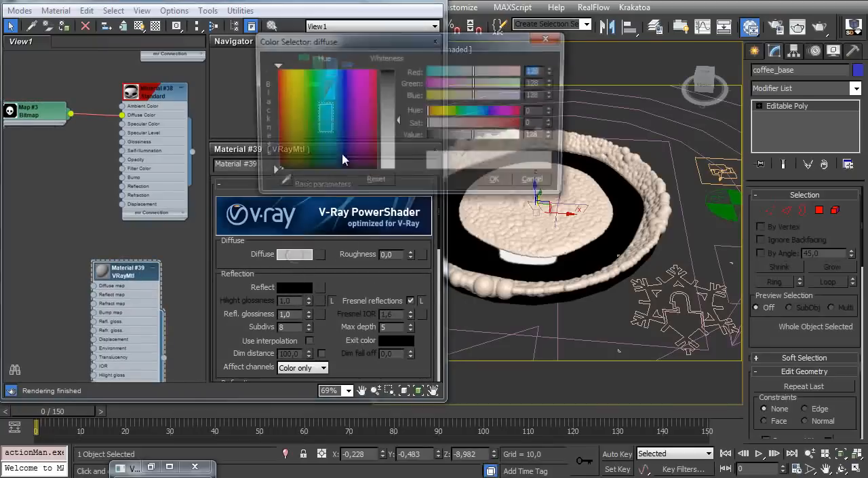
drag(395, 107, 397, 55)
click(510, 181)
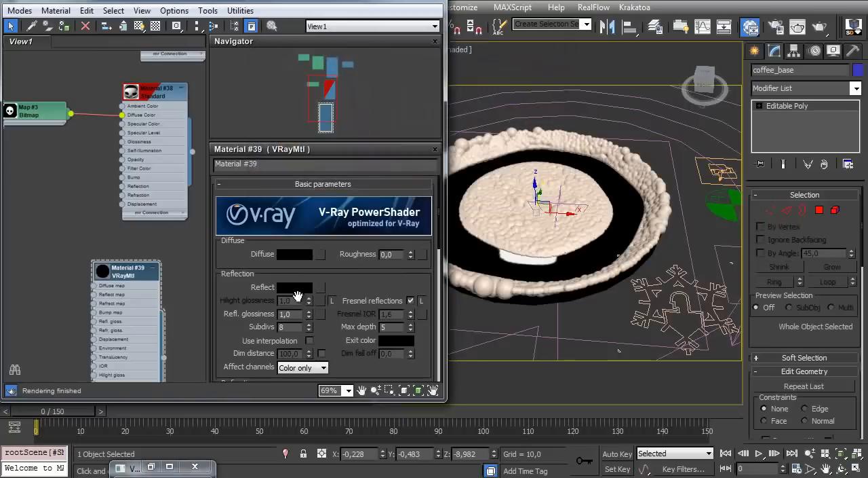
click(290, 288)
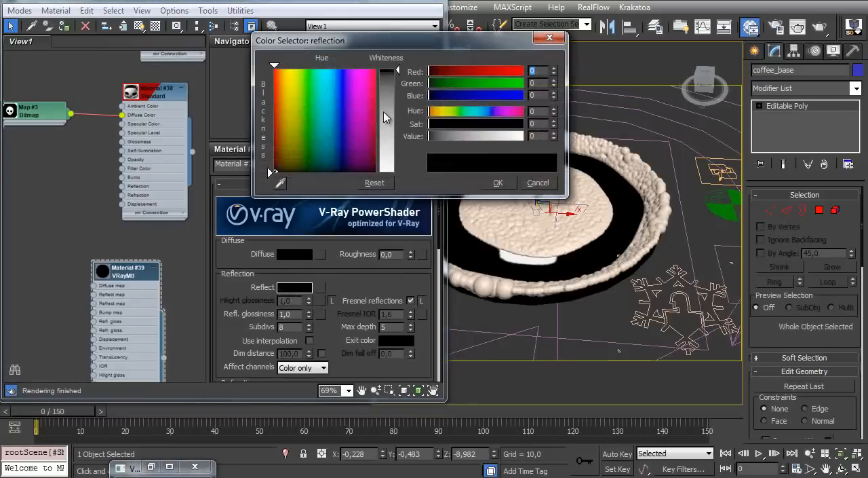
drag(390, 118, 391, 144)
click(500, 183)
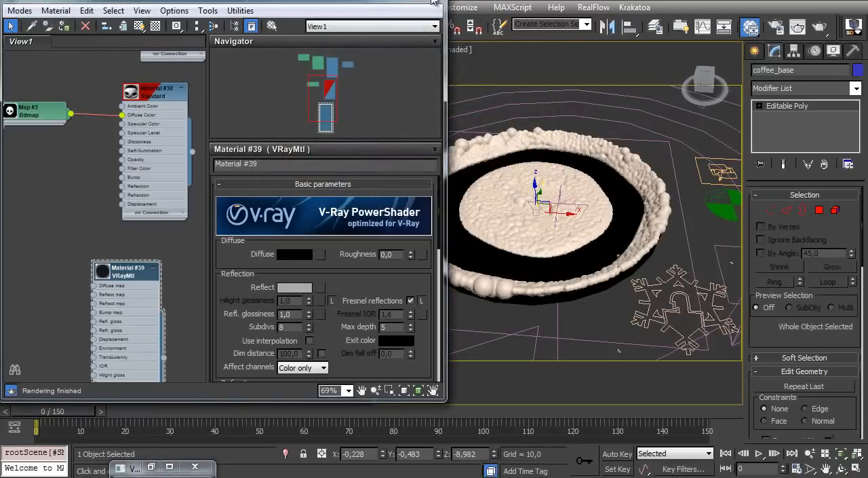
Hide the material editor and display edged faces in the viewport to examine coffee_base's mesh between the bubble rings
click(384, 4)
mouse_move(500, 243)
ctrl+alt+middle_down()
mouse_move(549, 234)
mouse_move(543, 205)
mouse_move(535, 229)
mouse_move(522, 226)
mouse_move(553, 234)
mouse_move(494, 239)
mouse_move(494, 250)
ctrl+alt+middle_up()
key(F4)
middle_drag(530, 214, 513, 200)
alt+middle_drag(482, 234, 444, 243)
scroll(443, 242, up, 5)
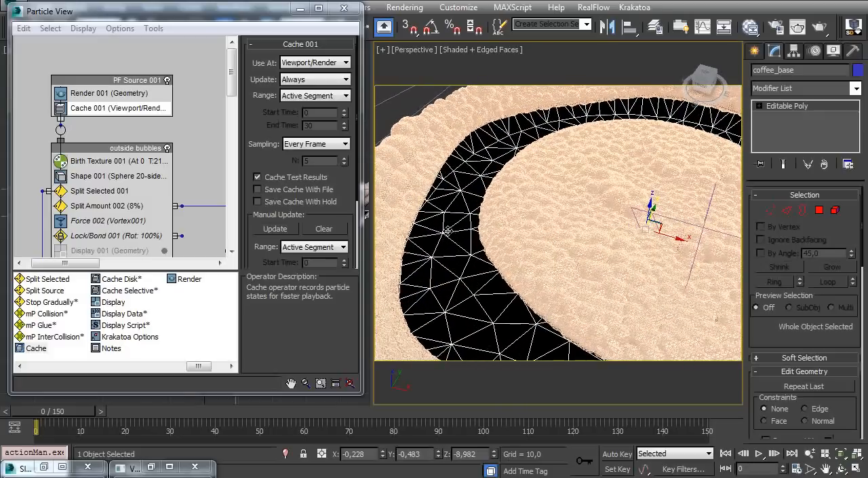
ctrl+alt+middle_drag(447, 226, 451, 266)
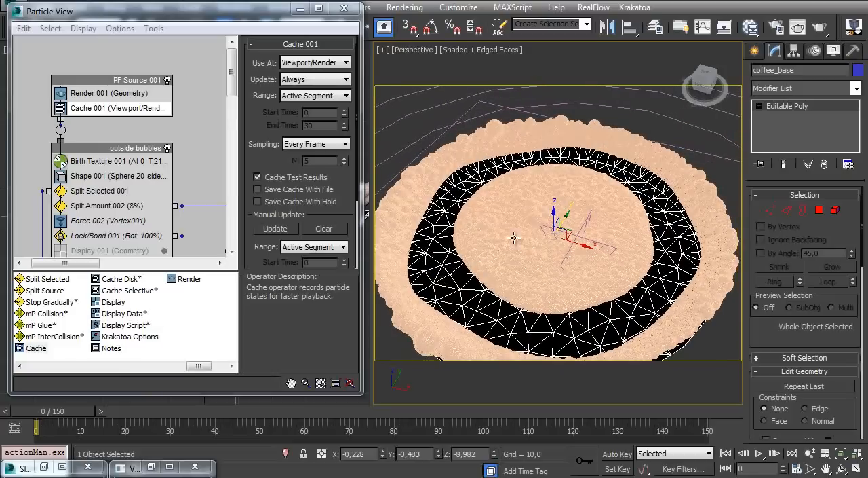
Add a Quadify Mesh modifier to coffee_base with a quad size of 1%
click(796, 95)
key(q)
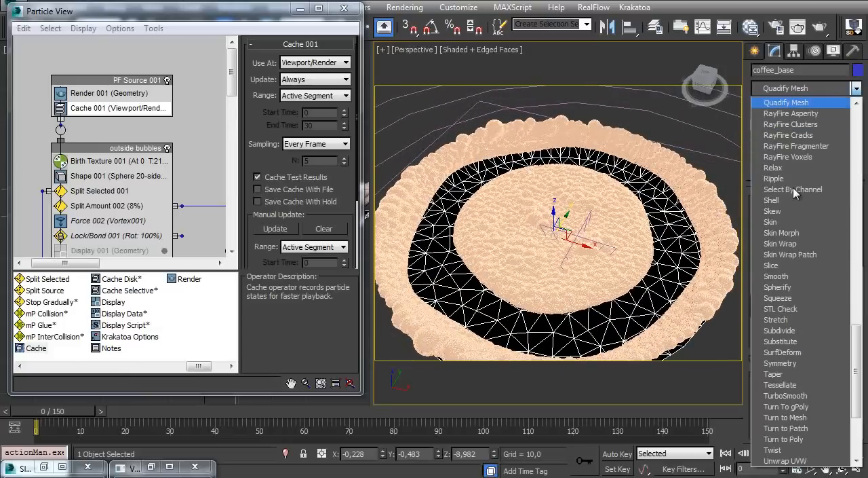
key(Return)
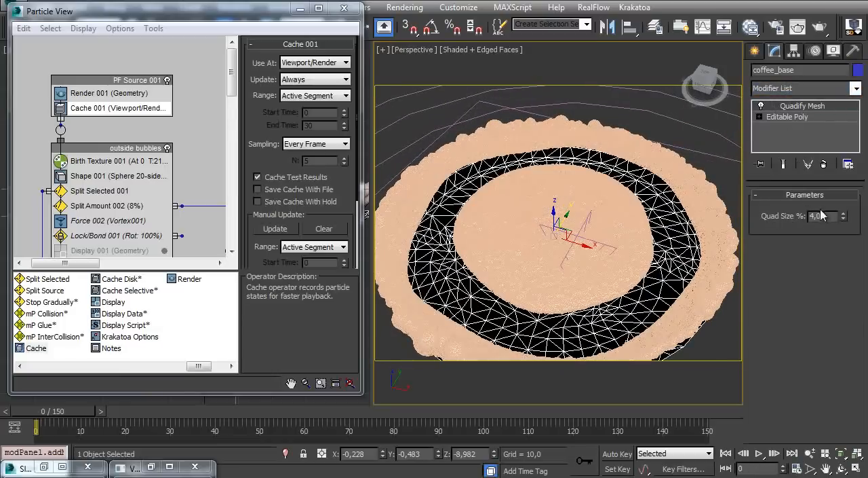
text(2)
key(Return)
text(1)
key(Return)
Select the Frost002 object and add coffee_base to its particle objects
alt+middle_drag(505, 207, 479, 185)
ctrl+alt+middle_drag(574, 211, 652, 321)
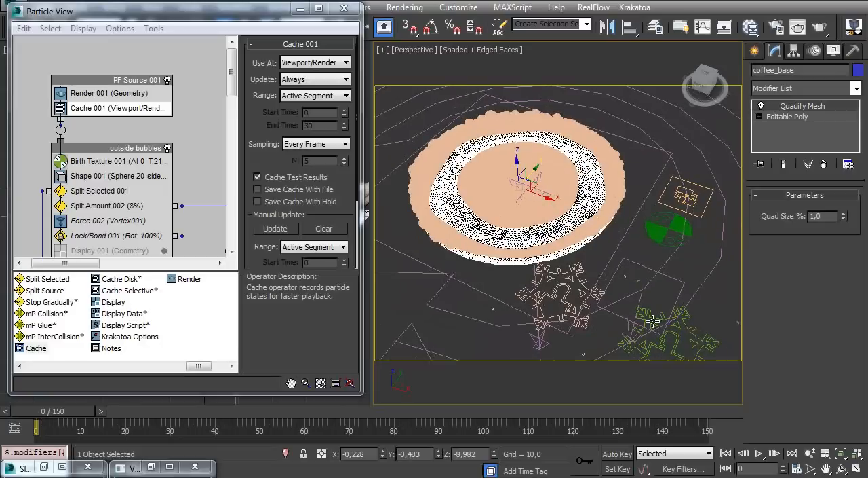
click(688, 330)
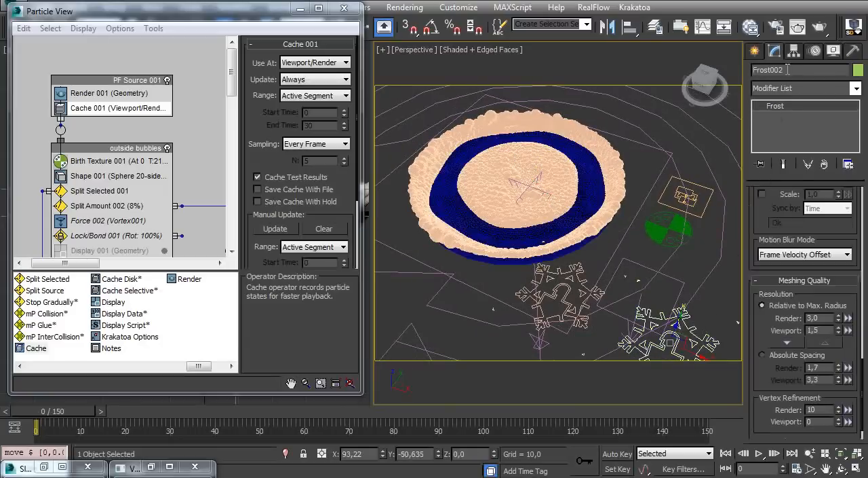
scroll(764, 327, down, 1)
scroll(763, 334, up, 6)
drag(761, 253, 750, 460)
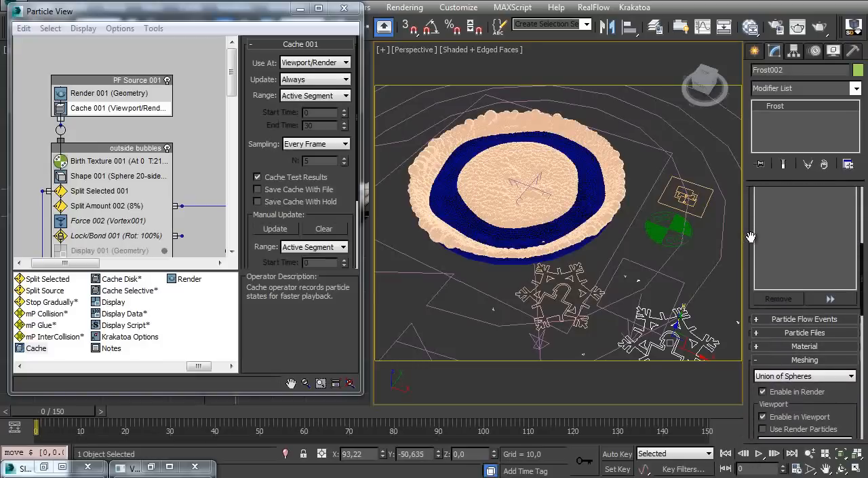
scroll(748, 238, up, 5)
click(830, 281)
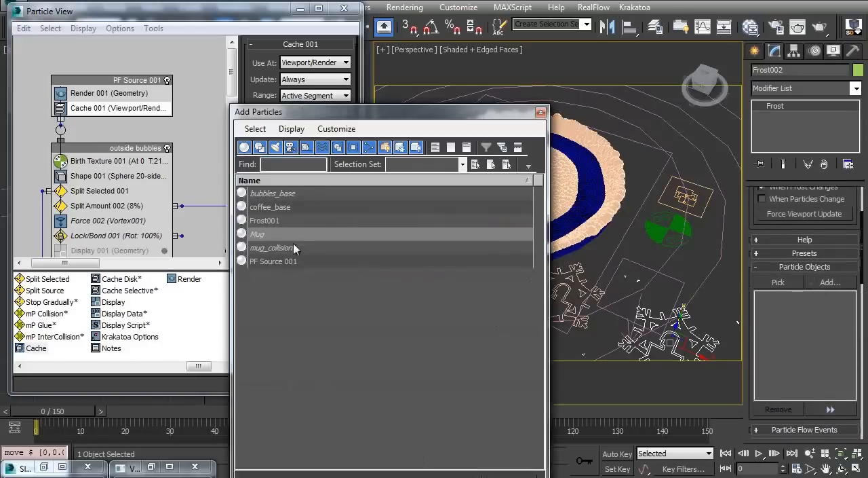
double_click(292, 212)
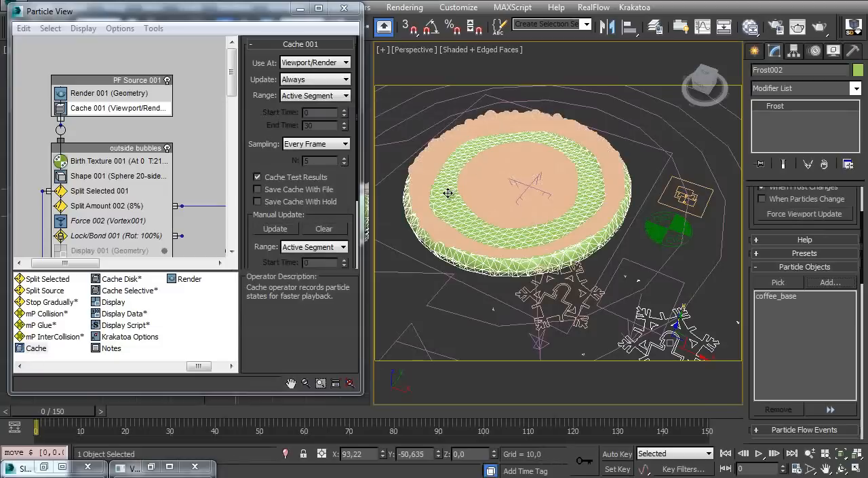
Set Frost002's particle radius to 1.5 and turn off edged faces in the viewport
scroll(760, 225, down, 5)
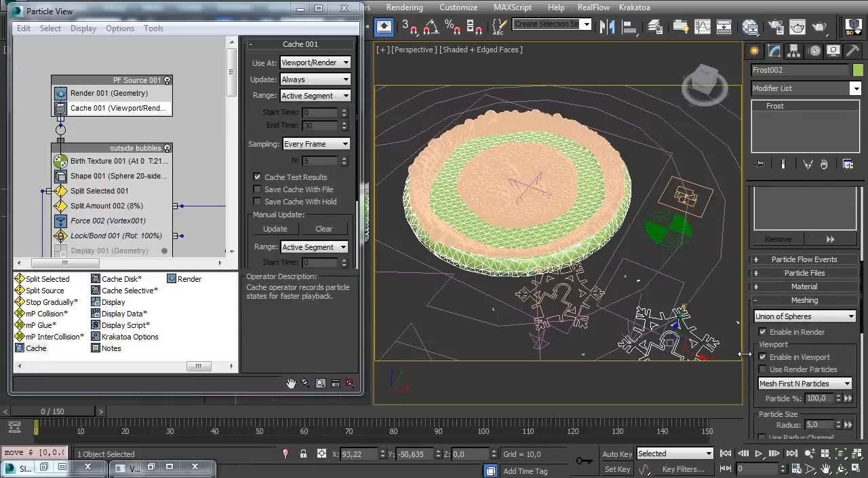
drag(755, 319, 754, 193)
drag(839, 301, 840, 319)
mouse_move(563, 339)
ctrl+alt+middle_down()
mouse_move(479, 220)
mouse_move(516, 230)
mouse_move(523, 268)
ctrl+alt+middle_up()
key(F4)
drag(839, 303, 836, 349)
mouse_move(502, 289)
alt+middle_down()
mouse_move(510, 295)
mouse_move(515, 227)
mouse_move(511, 296)
mouse_move(500, 244)
mouse_move(496, 293)
mouse_move(581, 265)
alt+middle_up()
key(F4)
key(F4)
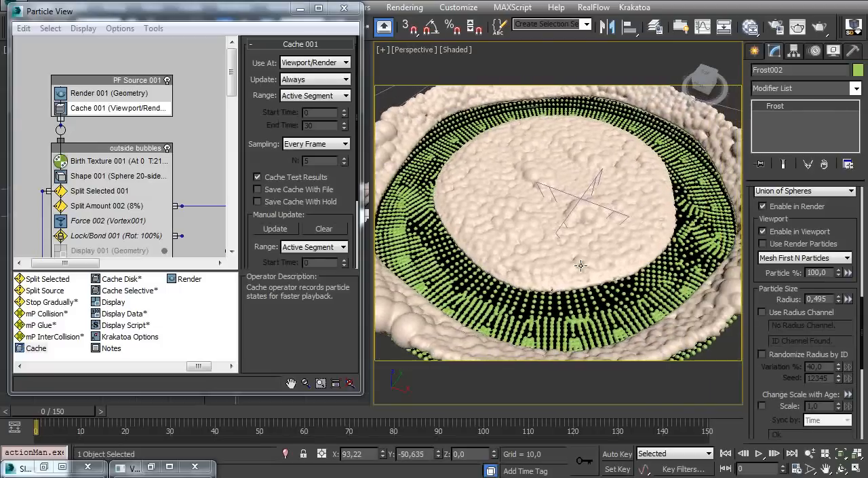
drag(839, 299, 836, 260)
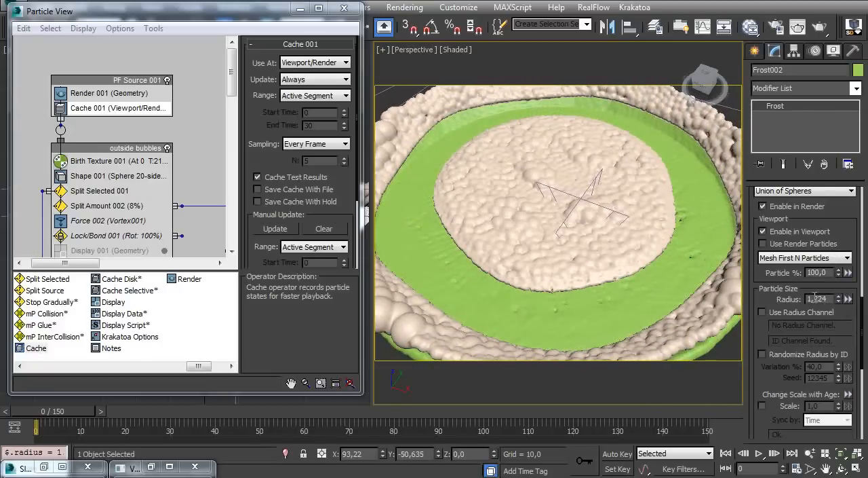
alt+middle_drag(490, 160, 536, 197)
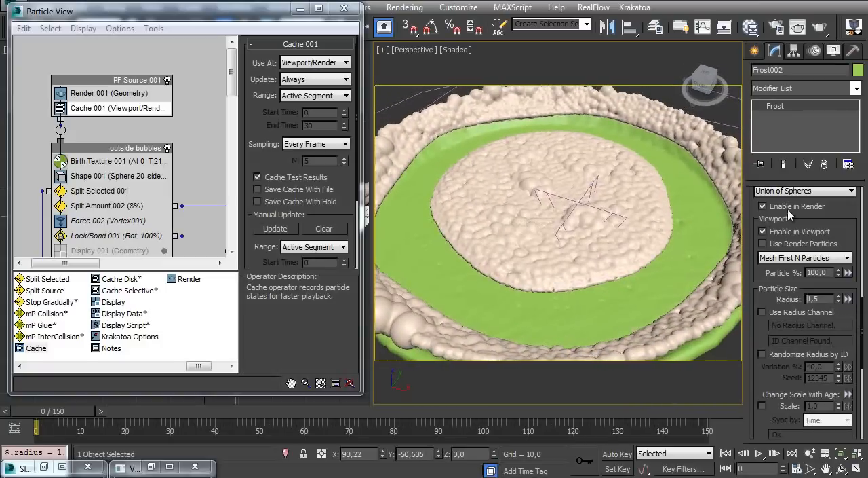
Add PF Source 001 to Frost002's particle objects and inspect where the bubbles meet the coffee surface
scroll(758, 214, up, 6)
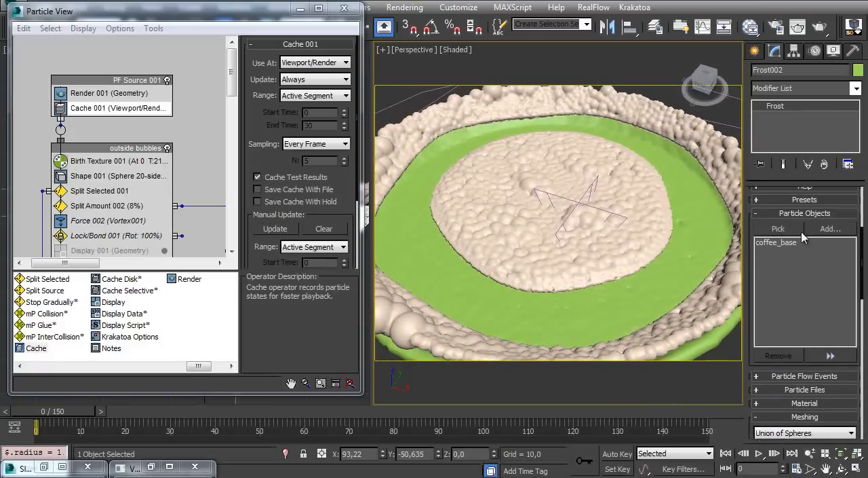
click(829, 229)
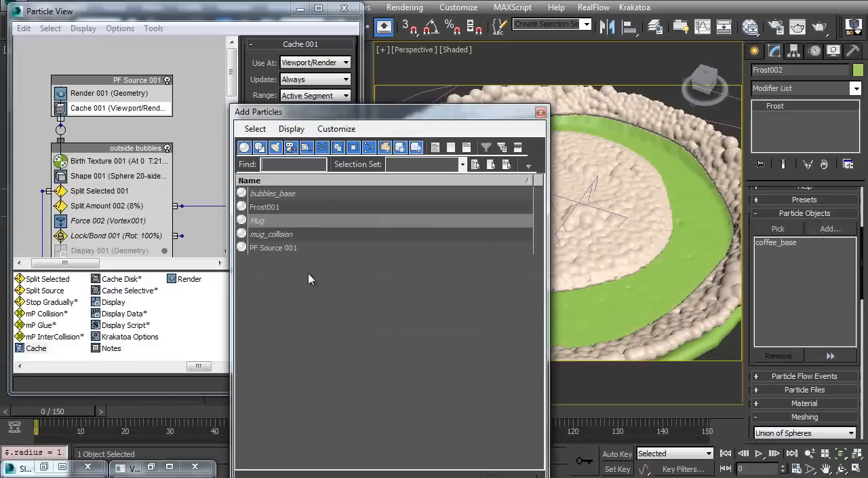
double_click(284, 249)
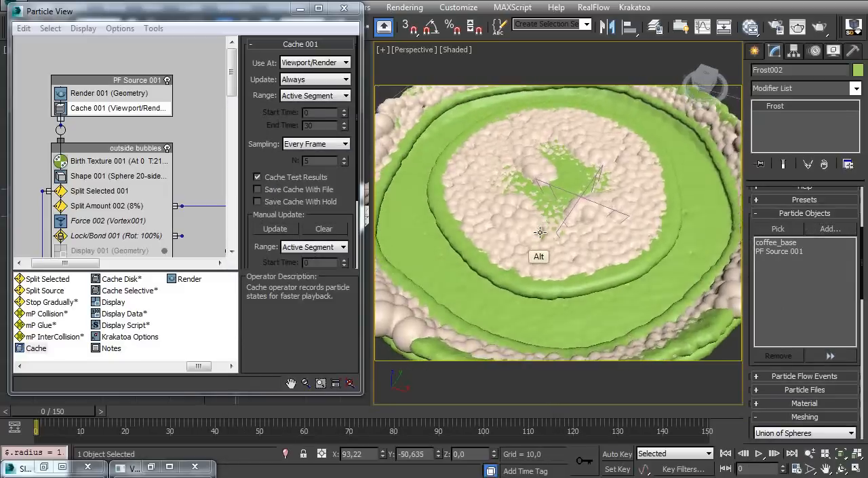
alt+middle_drag(536, 220, 540, 251)
ctrl+alt+middle_drag(539, 251, 477, 231)
middle_drag(477, 231, 518, 228)
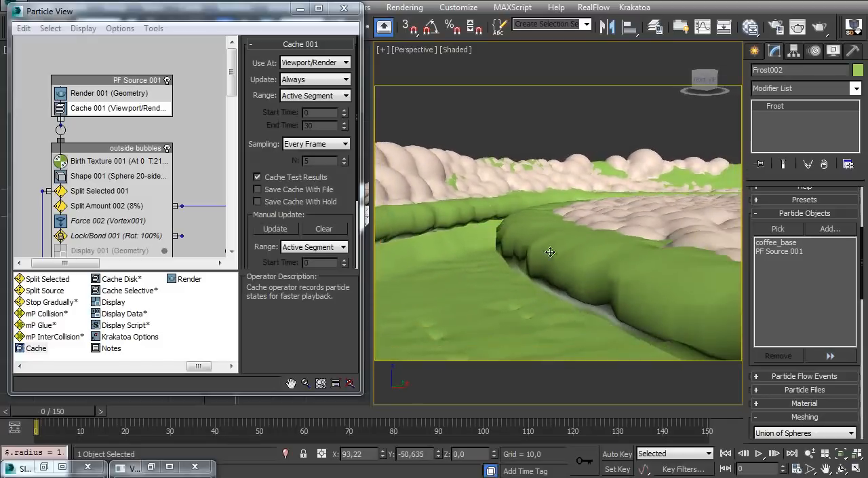
Change Frost002's meshing method to Metaballs
scroll(750, 319, down, 6)
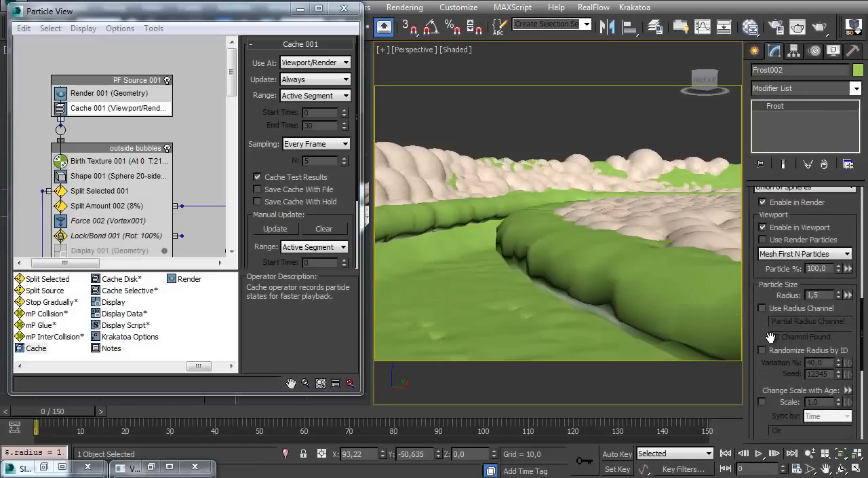
scroll(762, 290, down, 6)
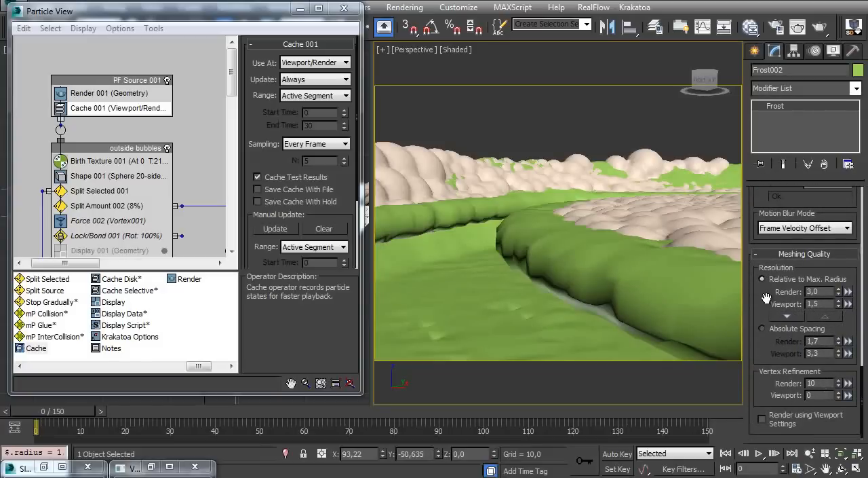
scroll(850, 277, up, 5)
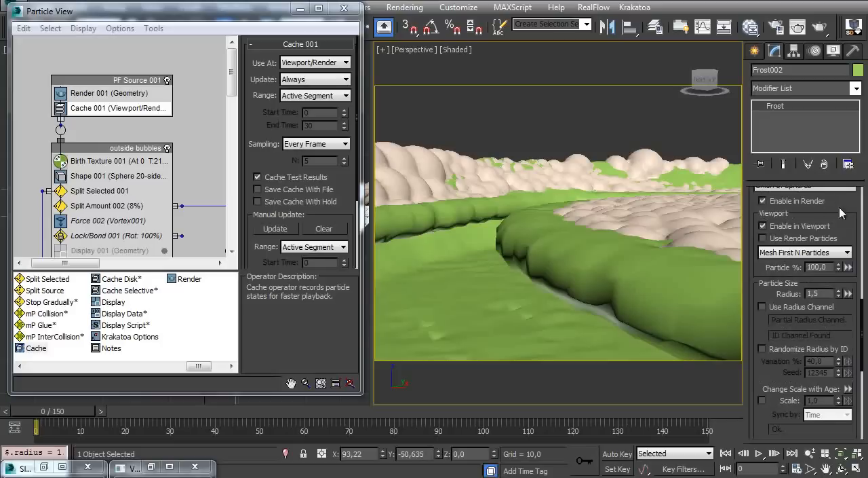
scroll(833, 206, up, 2)
click(801, 243)
click(785, 286)
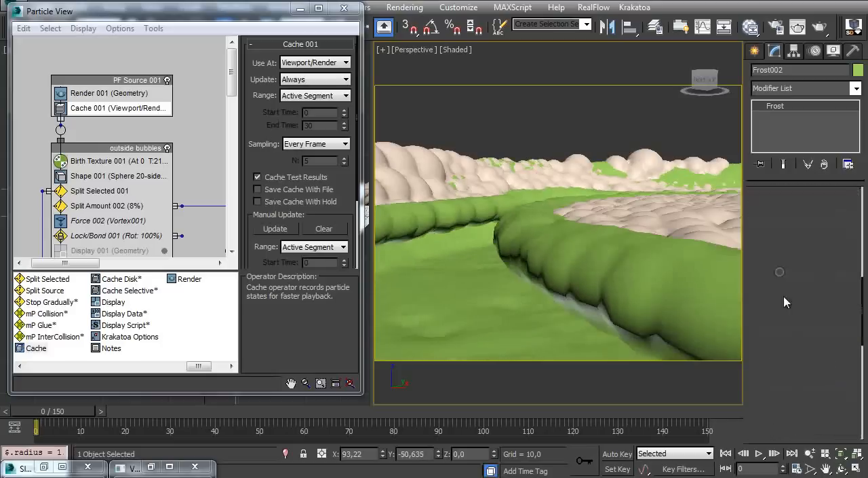
Set the Metaballs radius scale of Frost002 to about 2.205
drag(762, 295, 768, 93)
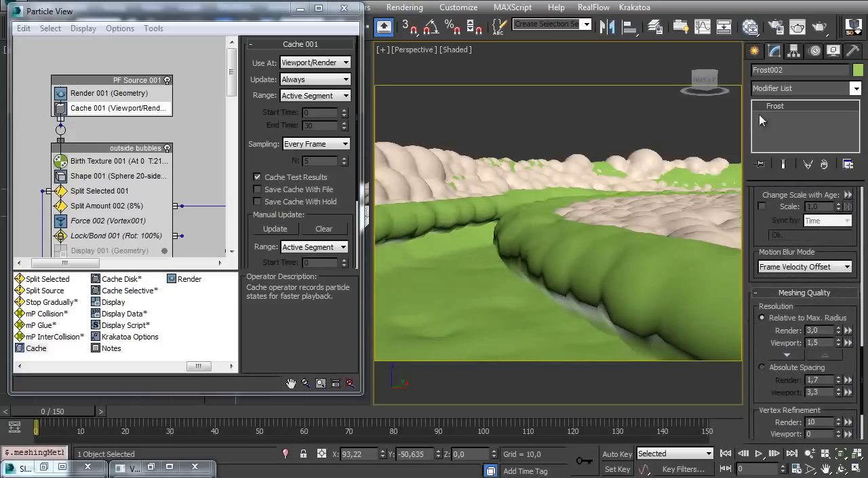
drag(762, 375, 755, 429)
drag(769, 254, 764, 381)
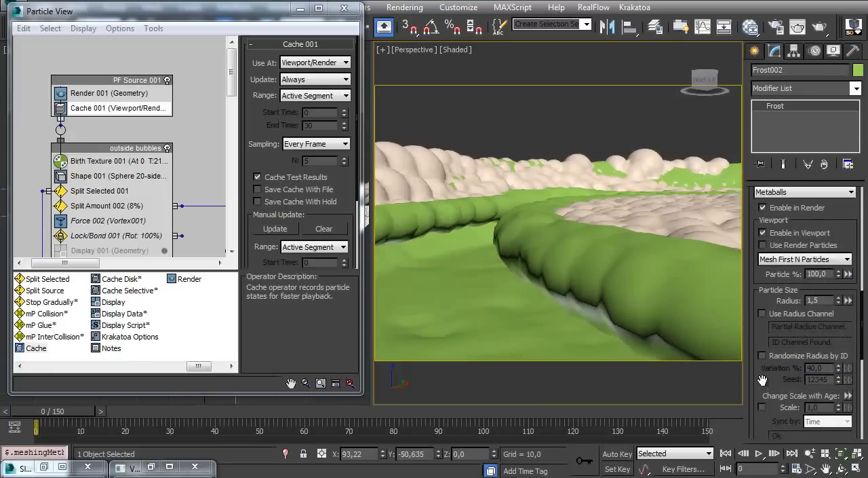
scroll(762, 380, down, 5)
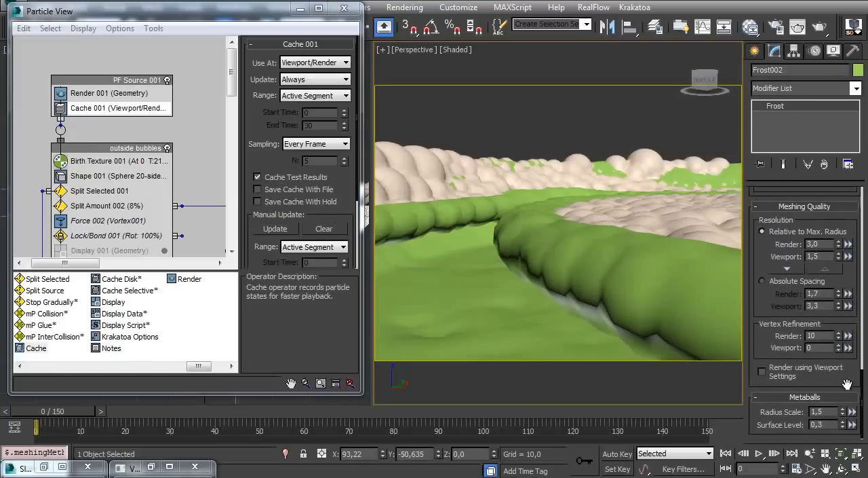
drag(843, 412, 847, 380)
alt+middle_drag(596, 241, 572, 256)
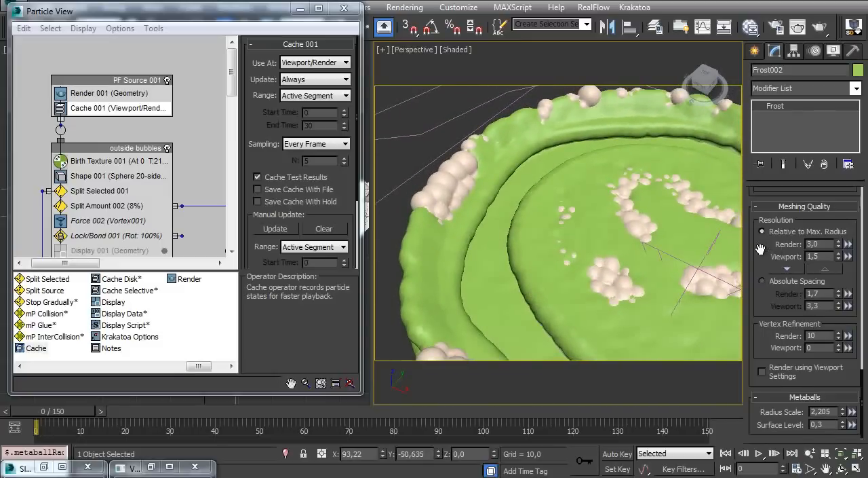
Try adjusting Frost002's particle radius while viewing the merged mesh around the bubbles
drag(761, 252, 764, 278)
scroll(765, 278, up, 8)
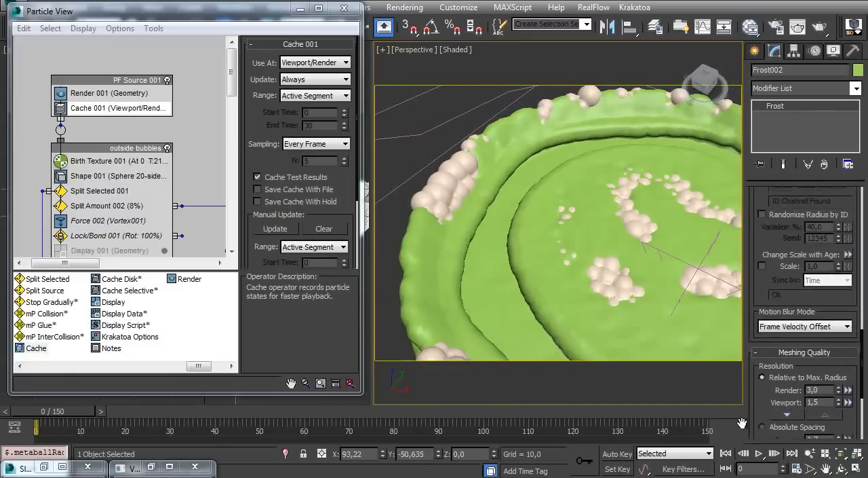
mouse_move(838, 278)
mouse_down()
mouse_move(839, 260)
mouse_move(838, 278)
mouse_up()
alt+middle_drag(583, 302, 538, 265)
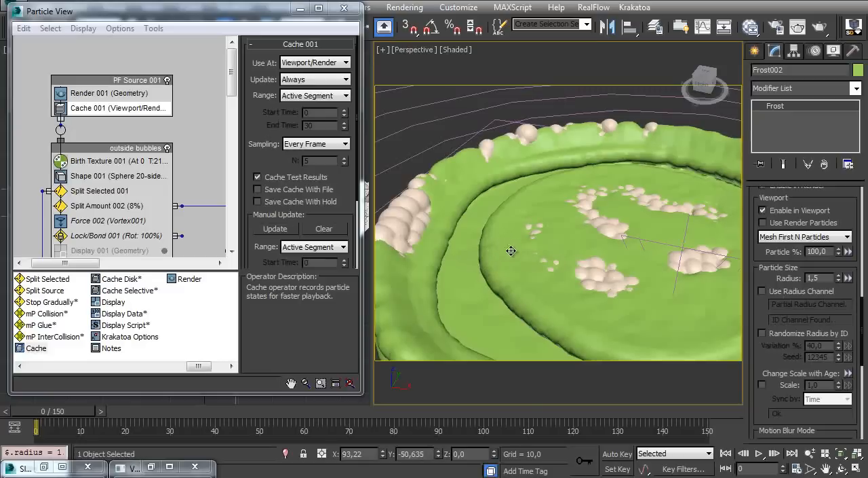
Unhide bubbles_base and raise it to a Z position of about 16.64
right_click(489, 254)
click(521, 185)
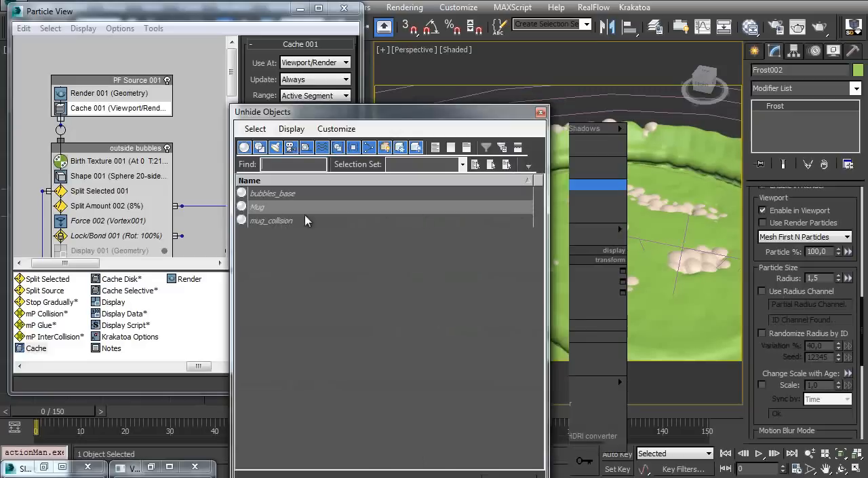
double_click(284, 195)
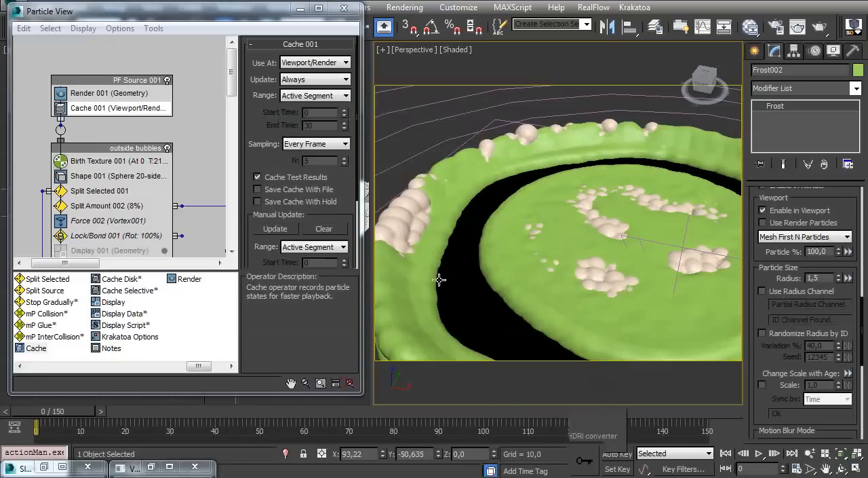
click(679, 244)
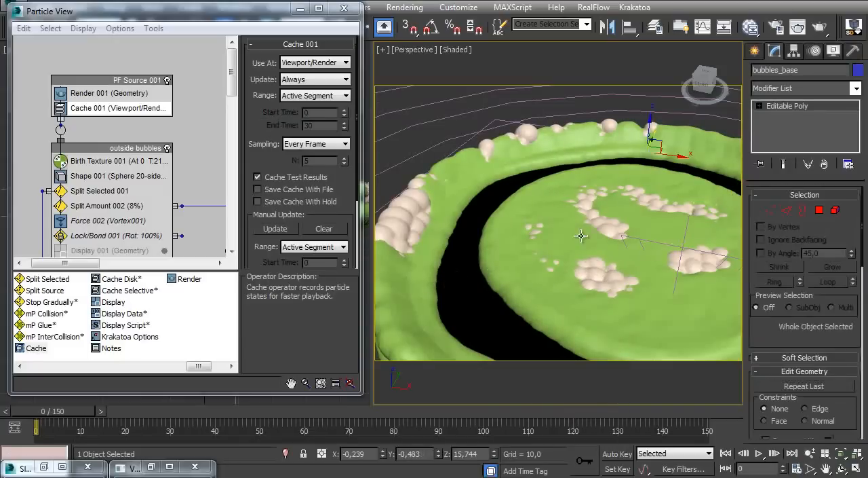
alt+middle_drag(570, 254, 578, 224)
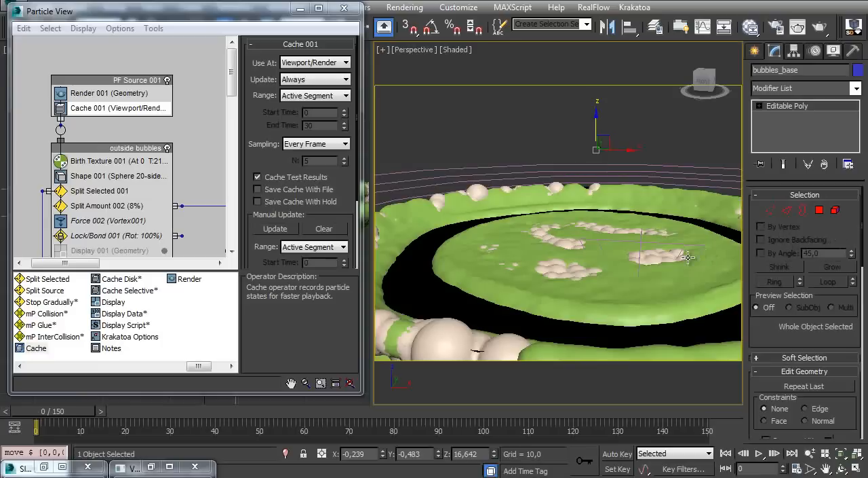
Replace coffee_base with bubbles_base in Frost002's particle objects, keeping PF Source 001 in the list
click(472, 214)
scroll(846, 208, up, 6)
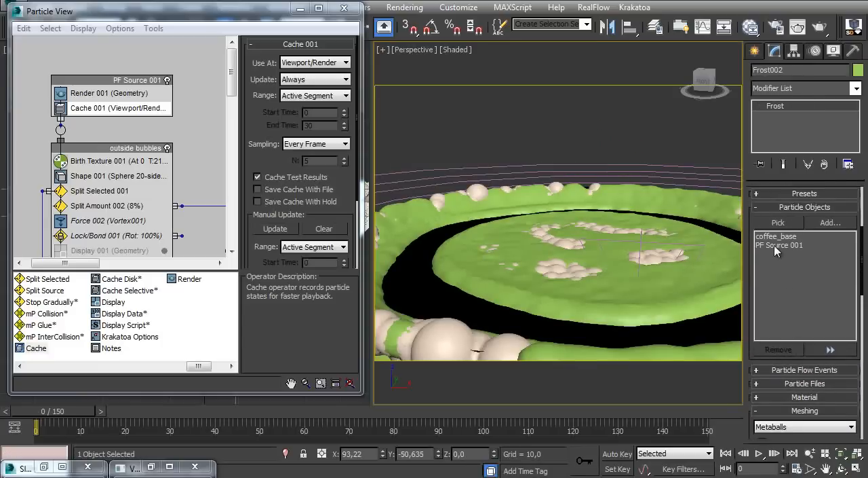
click(775, 236)
click(778, 350)
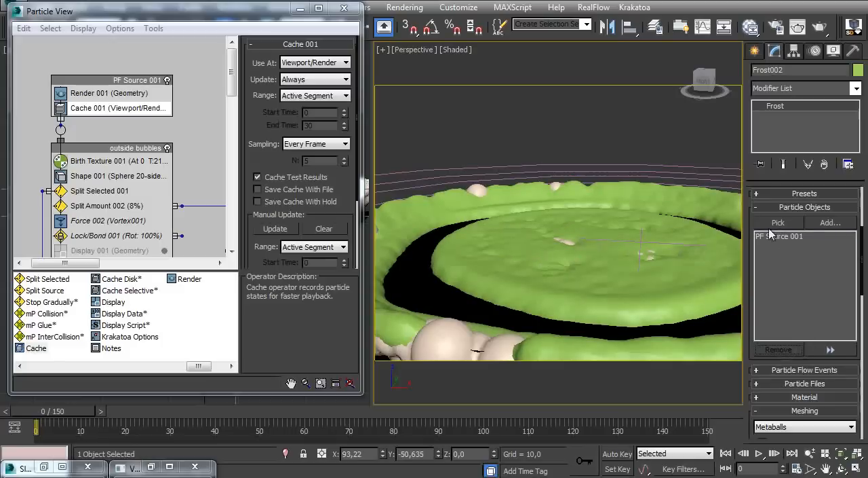
click(787, 224)
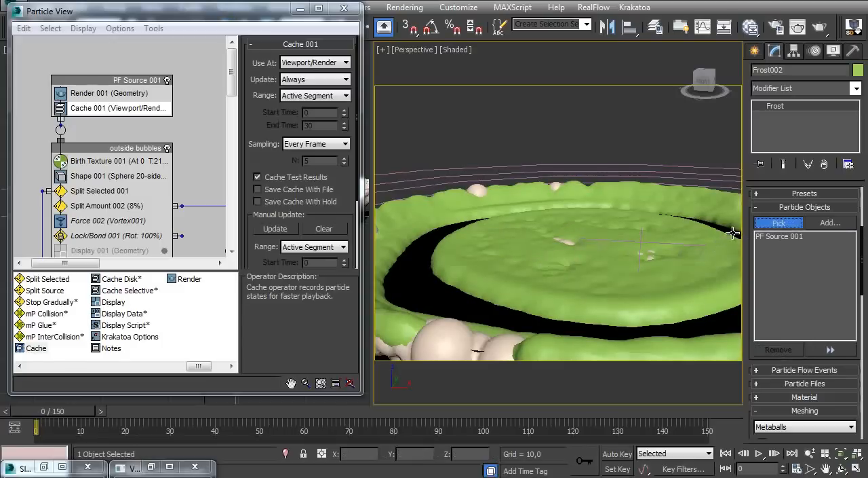
click(415, 270)
alt+middle_drag(494, 252, 457, 265)
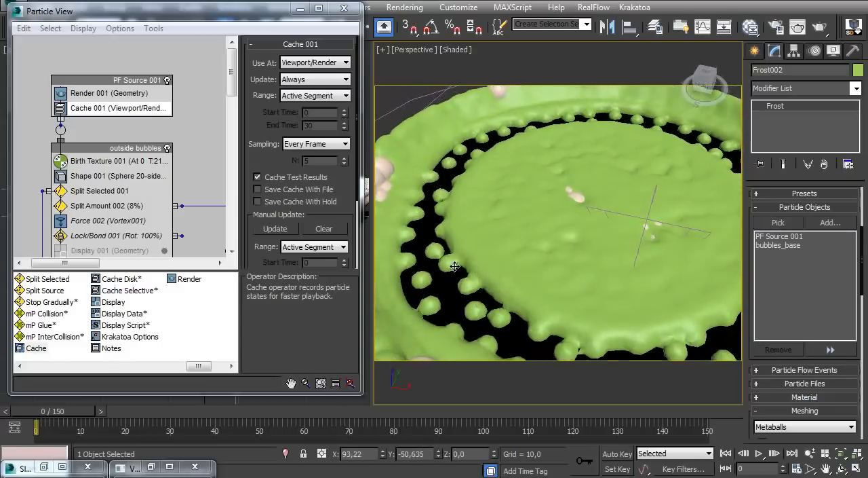
Undo the swap of coffee_base for bubbles_base in Frost002's particle objects and hide bubbles_base
key(F4)
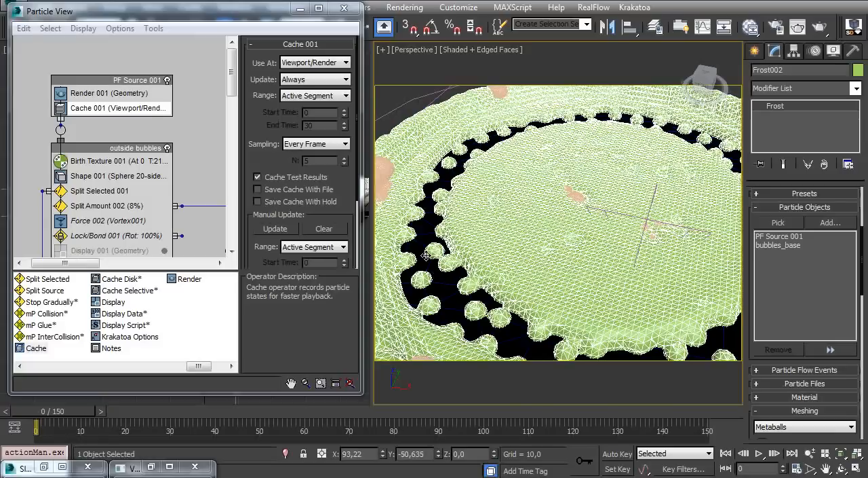
click(426, 246)
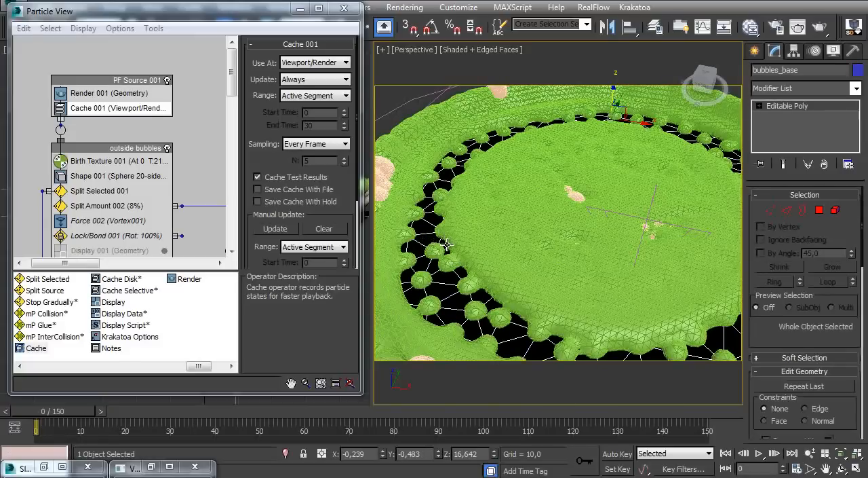
key(ctrl+z)
key(ctrl+z)
key(ctrl+z)
key(ctrl+z)
right_click(434, 263)
click(441, 221)
right_click(422, 292)
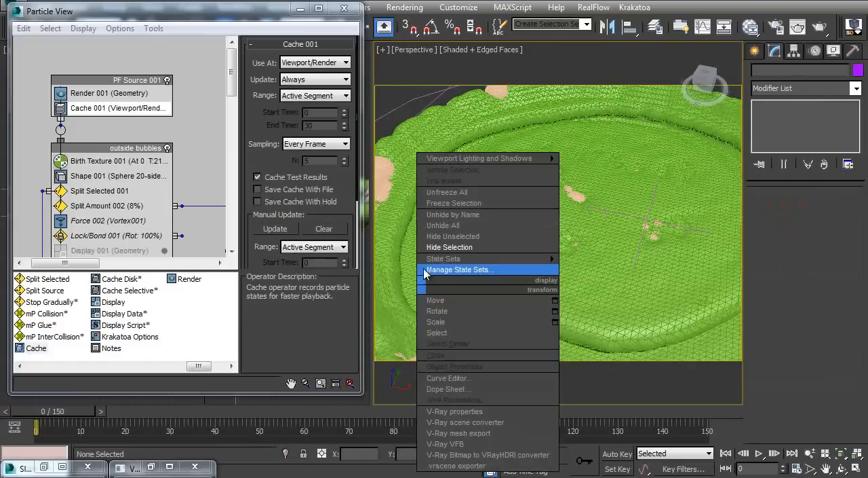
click(445, 214)
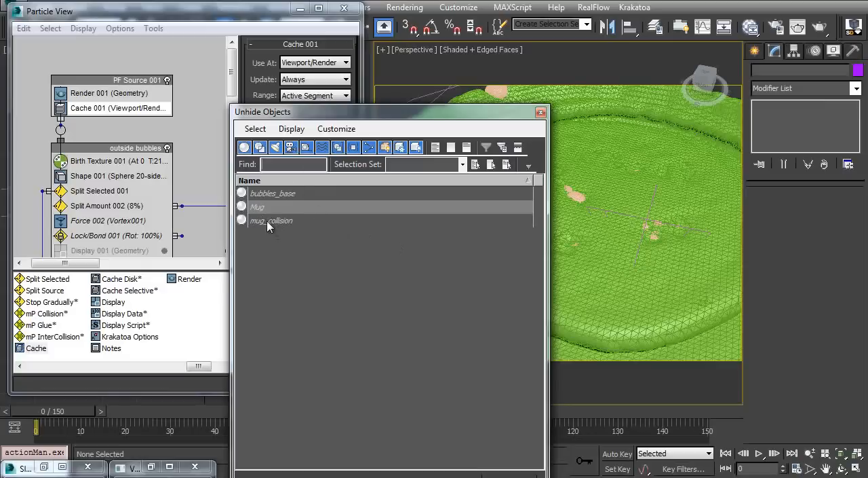
click(541, 113)
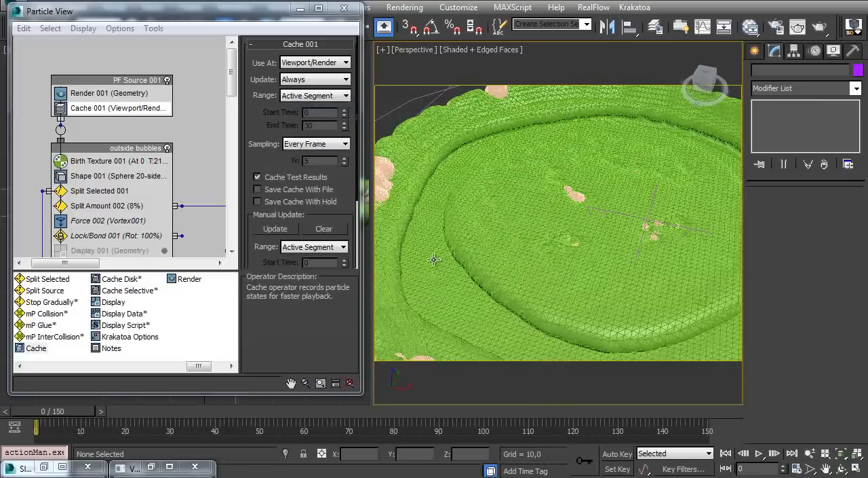
Select coffee_base from the object list and raise it to a Z position of about -6.77
key(h)
double_click(282, 208)
alt+middle_drag(464, 259, 564, 221)
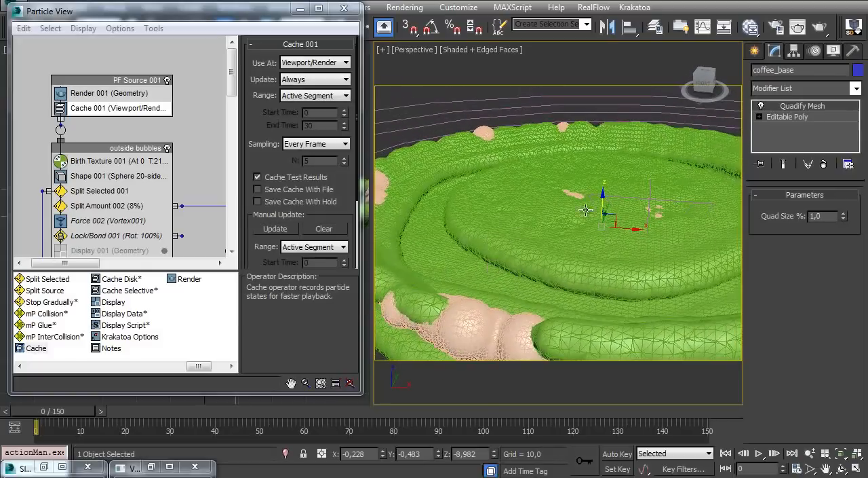
drag(600, 205, 603, 194)
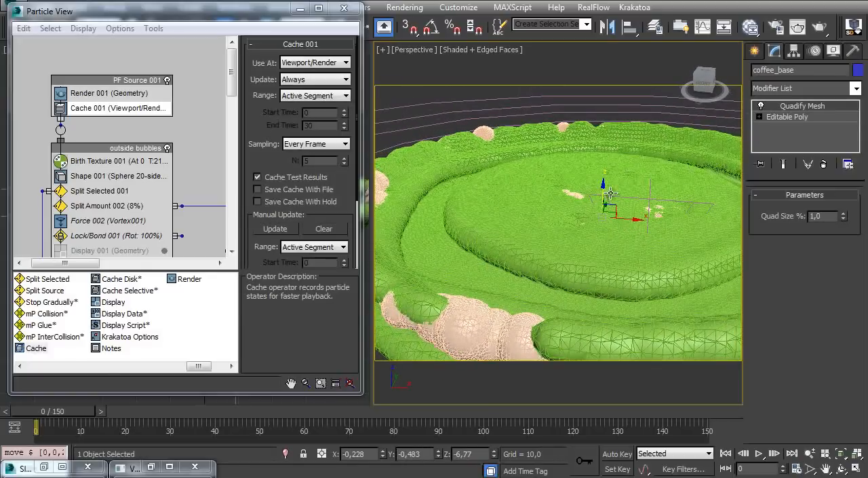
Hide Frost002 and raise coffee_base between the bubbles to a Z position of about -6.214
click(481, 220)
right_click(469, 224)
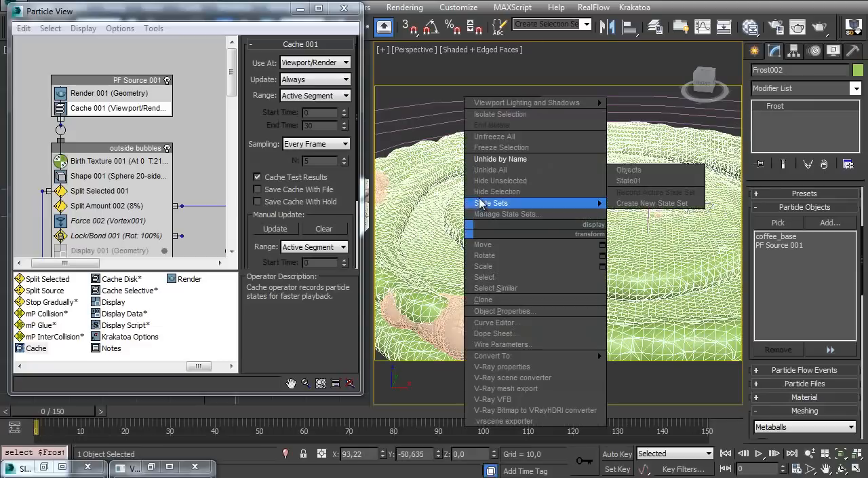
click(498, 195)
click(438, 237)
alt+middle_drag(438, 237, 480, 219)
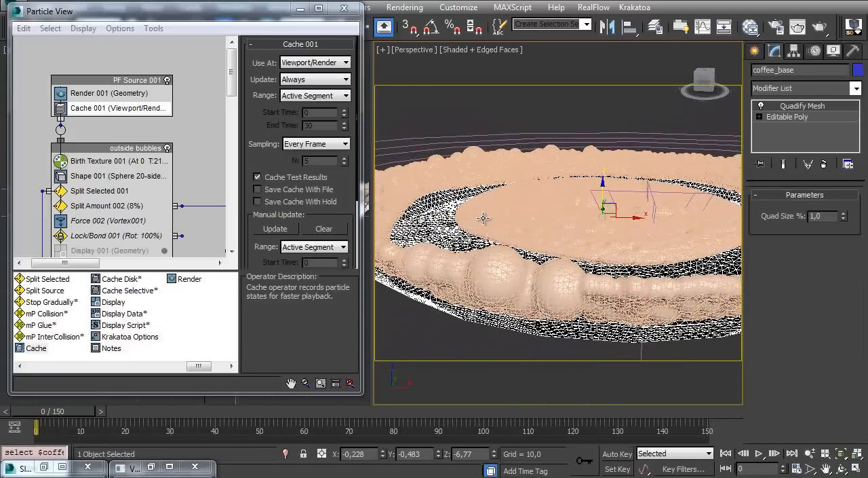
key(f)
mouse_move(521, 243)
ctrl+alt+middle_down()
mouse_move(521, 251)
mouse_move(555, 226)
mouse_move(561, 308)
mouse_move(549, 235)
mouse_move(565, 224)
ctrl+alt+middle_up()
key(F3)
drag(598, 270, 597, 266)
alt+middle_drag(558, 232, 518, 239)
Unhide Frost002 and return to a shaded perspective view of the mesh
right_click(426, 222)
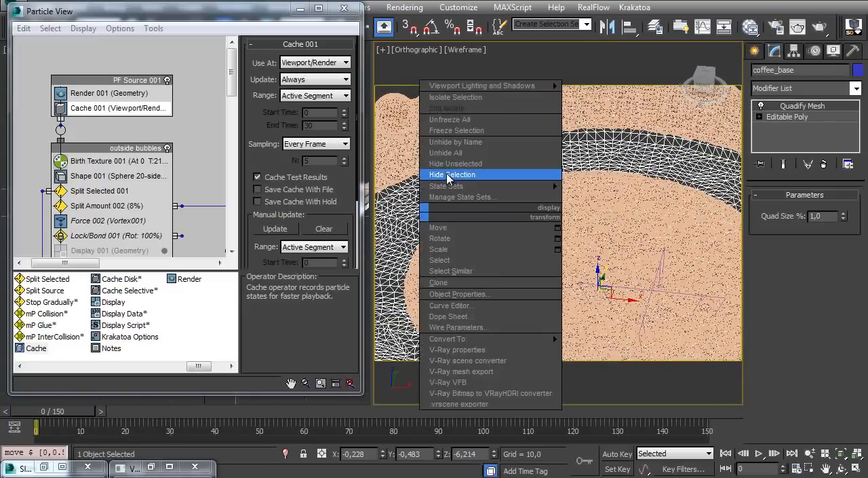
click(445, 154)
double_click(273, 209)
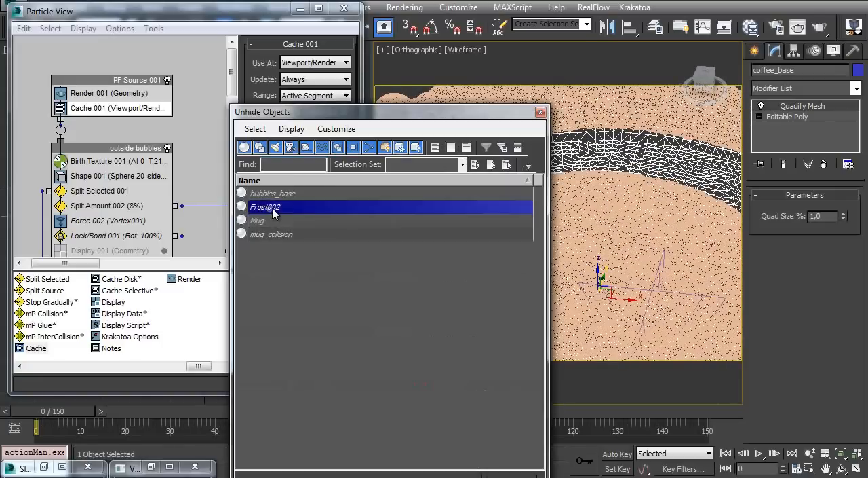
ctrl+alt+middle_drag(483, 201, 497, 230)
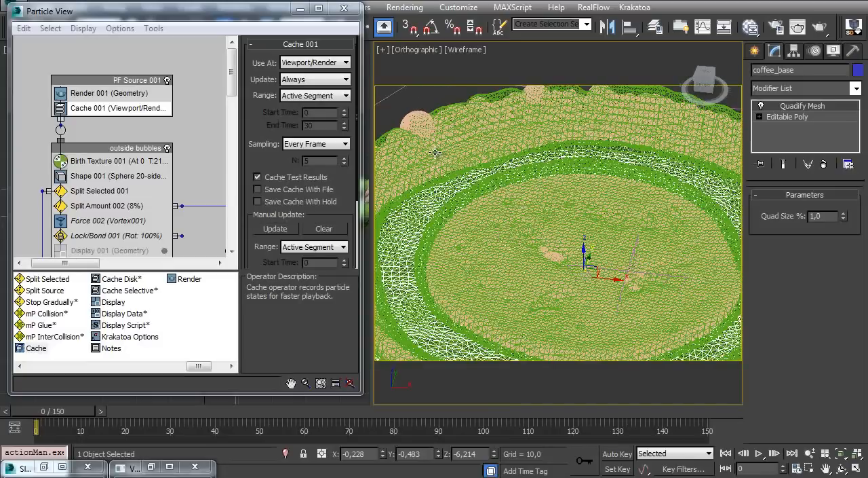
key(p)
mouse_move(462, 167)
ctrl+alt+middle_down()
mouse_move(455, 199)
mouse_move(477, 205)
mouse_move(498, 167)
mouse_move(450, 237)
mouse_move(460, 229)
ctrl+alt+middle_up()
key(F3)
Remove coffee_base from Frost002's particle objects and pick it again in the scene
click(484, 114)
key(F4)
click(460, 229)
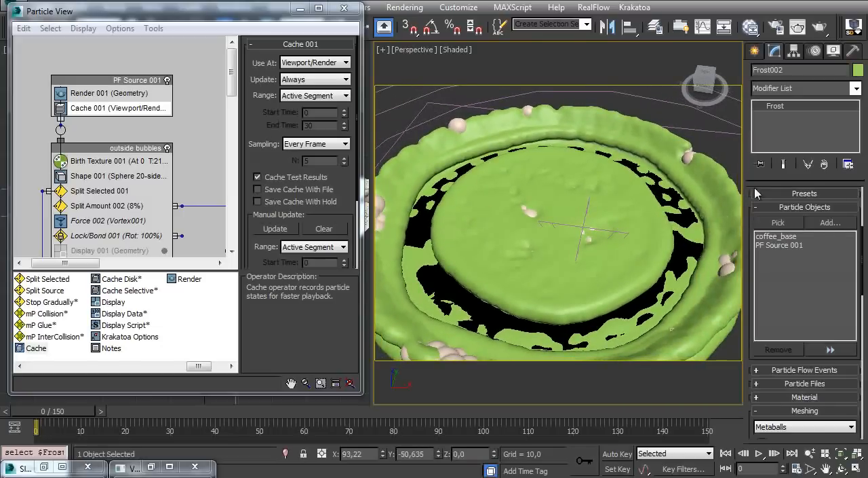
click(777, 238)
click(779, 350)
click(778, 223)
click(432, 217)
Make Frost002 use the radius channel for its particle size
alt+middle_drag(478, 251, 510, 216)
scroll(750, 213, down, 10)
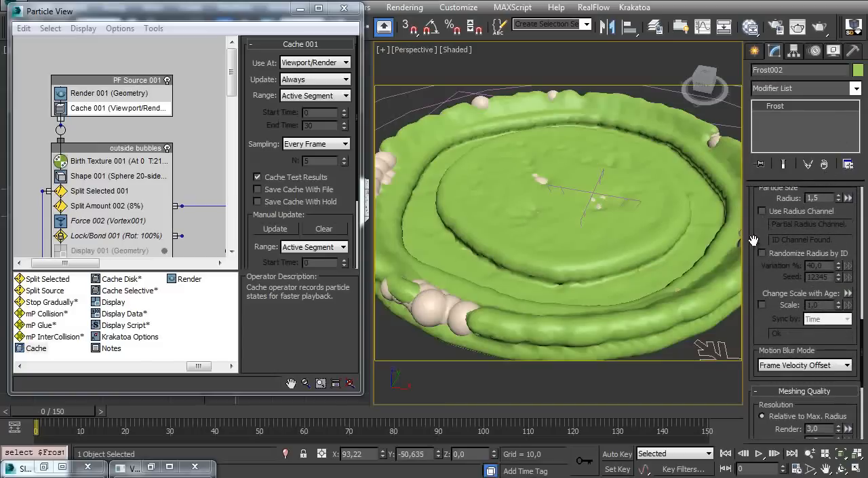
scroll(754, 241, up, 5)
click(763, 311)
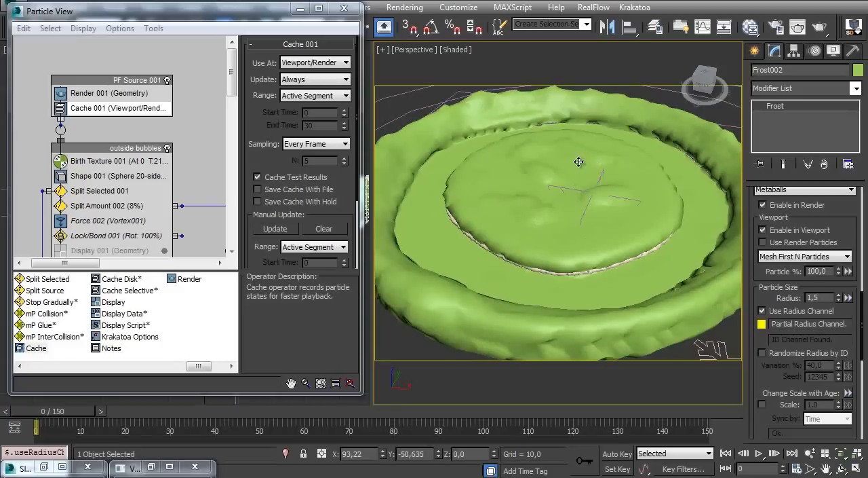
Set the Metaballs radius scale of Frost002 to 3.0
alt+middle_drag(481, 216, 433, 196)
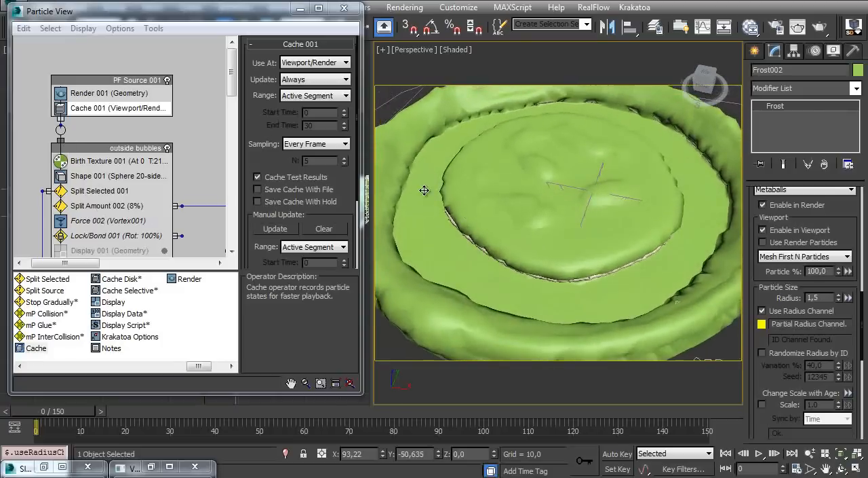
ctrl+alt+middle_drag(489, 271, 565, 214)
scroll(770, 298, down, 10)
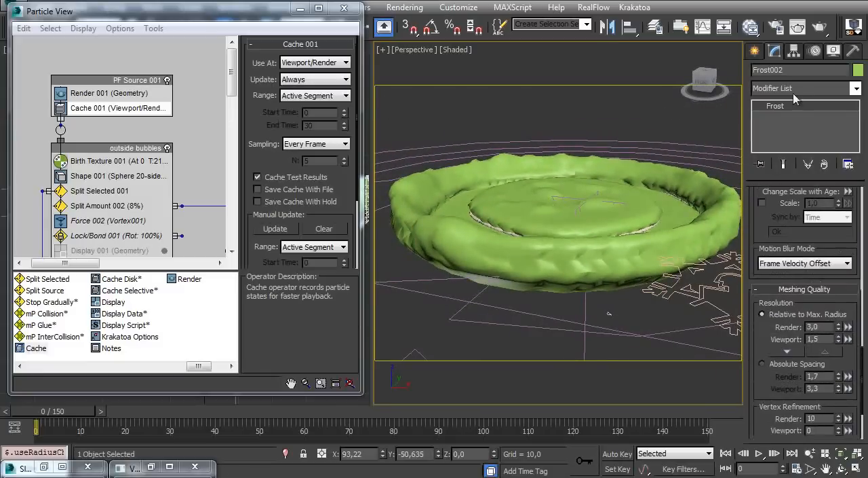
scroll(765, 284, down, 3)
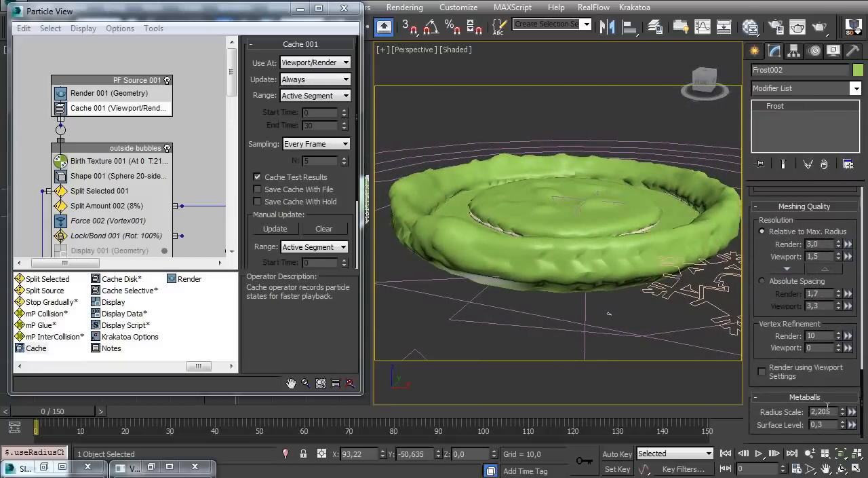
key(Return)
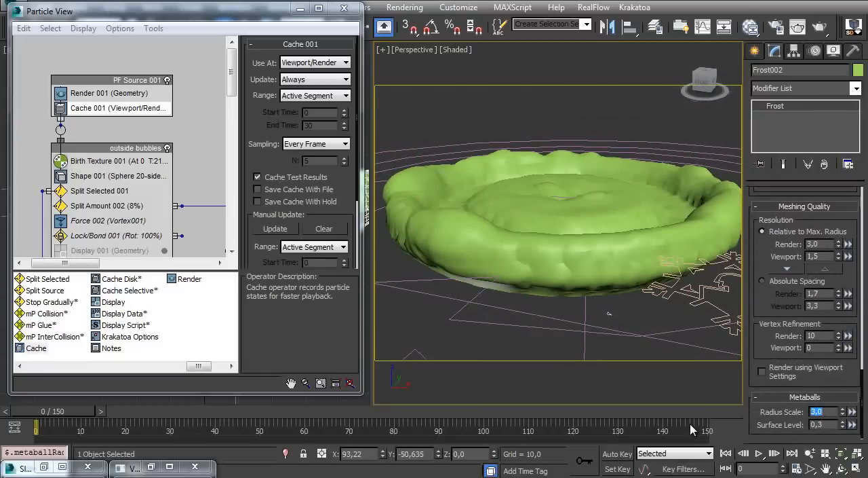
alt+middle_drag(506, 207, 510, 167)
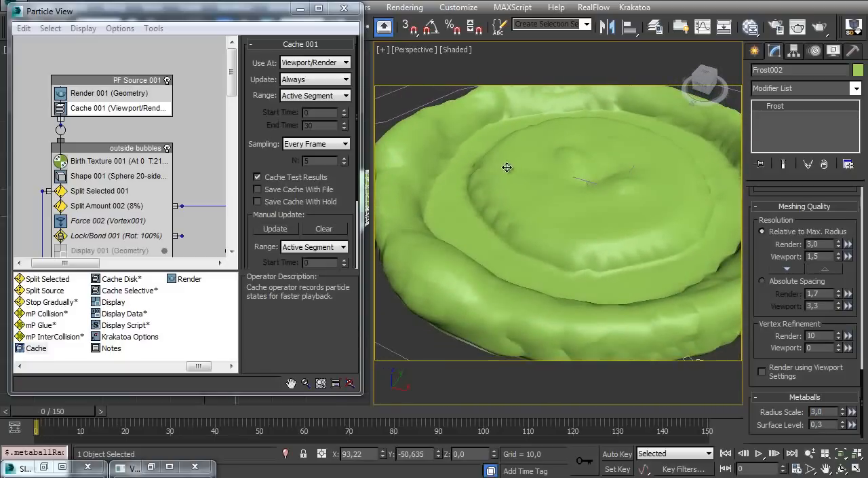
Add an FFD 2x2x2 modifier to Frost002 and inspect the mesh density with edged faces
click(794, 95)
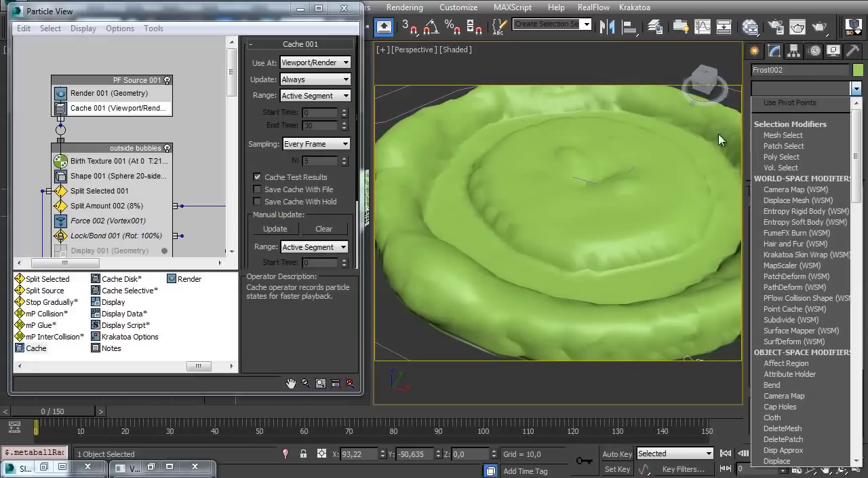
scroll(791, 158, down, 4)
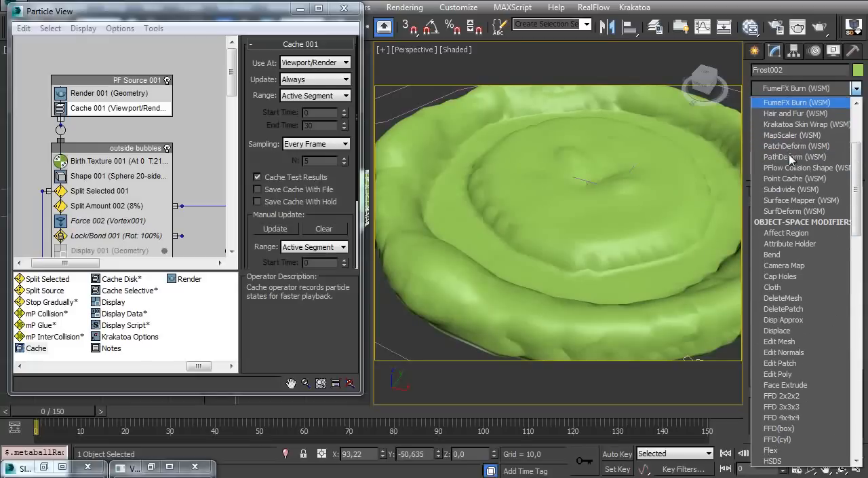
scroll(792, 157, down, 8)
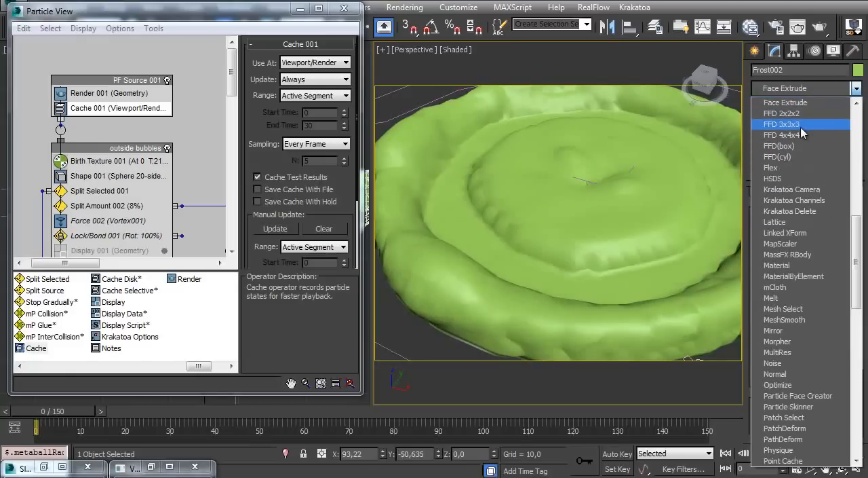
click(795, 113)
key(F4)
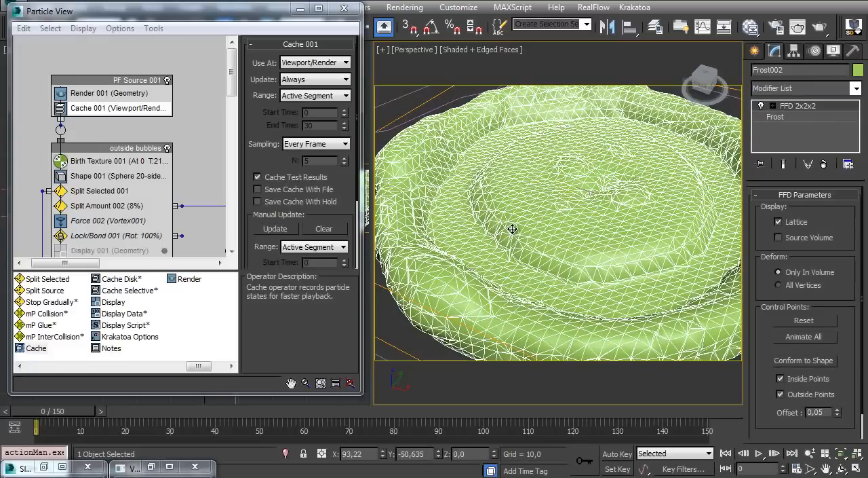
key(F4)
key(F4)
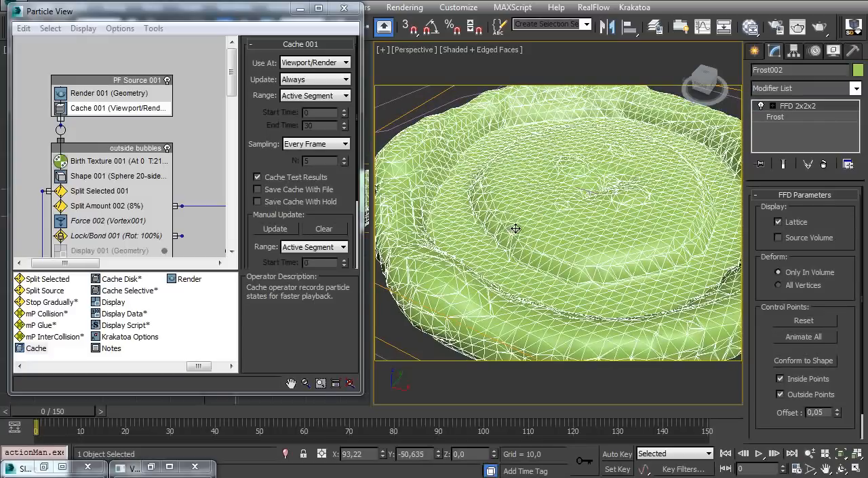
key(F4)
Move the FFD 2x2x2 control points of Frost002 down in the front view to lower the mesh beneath the bubbles
click(795, 106)
key(w)
alt+middle_drag(547, 234, 567, 134)
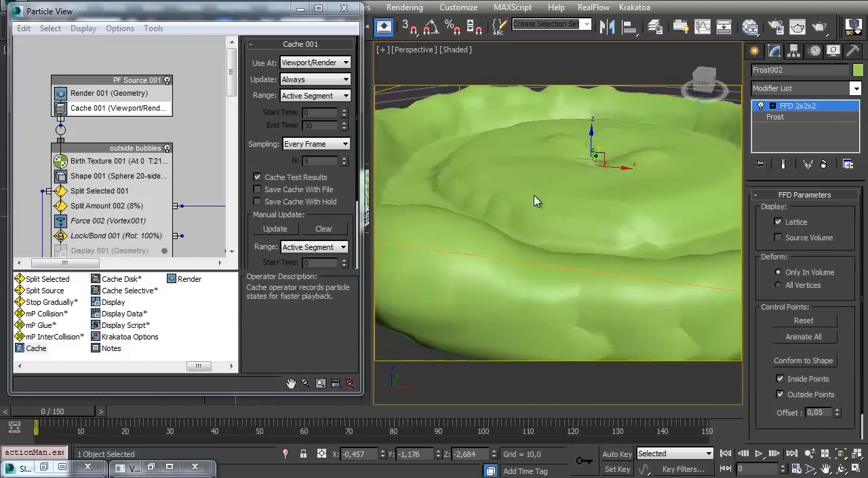
click(301, 9)
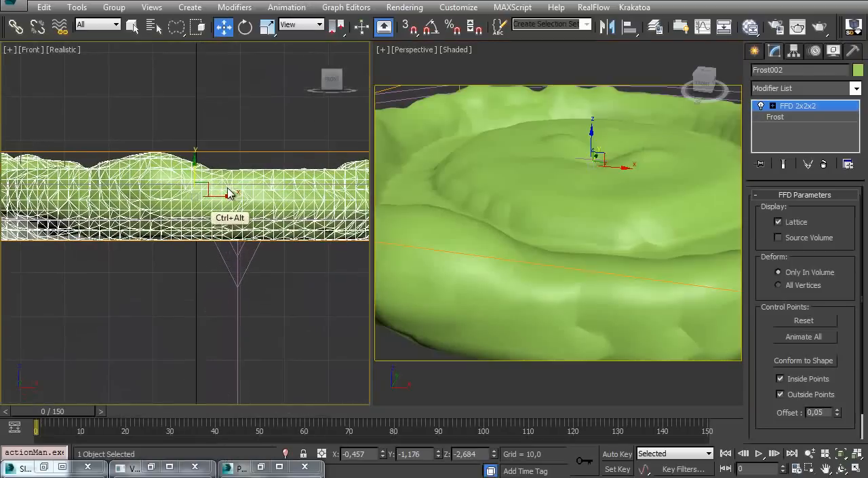
middle_drag(191, 178, 192, 201)
drag(196, 184, 206, 210)
alt+middle_drag(482, 193, 477, 215)
middle_drag(209, 218, 206, 215)
Flatten the Frost002 mesh by scaling the FFD control points to 15 percent vertically
key(r)
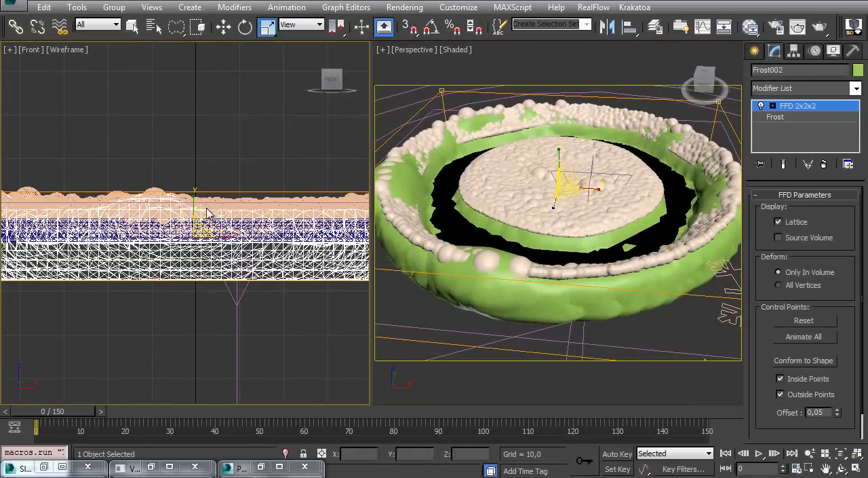
drag(195, 206, 419, 475)
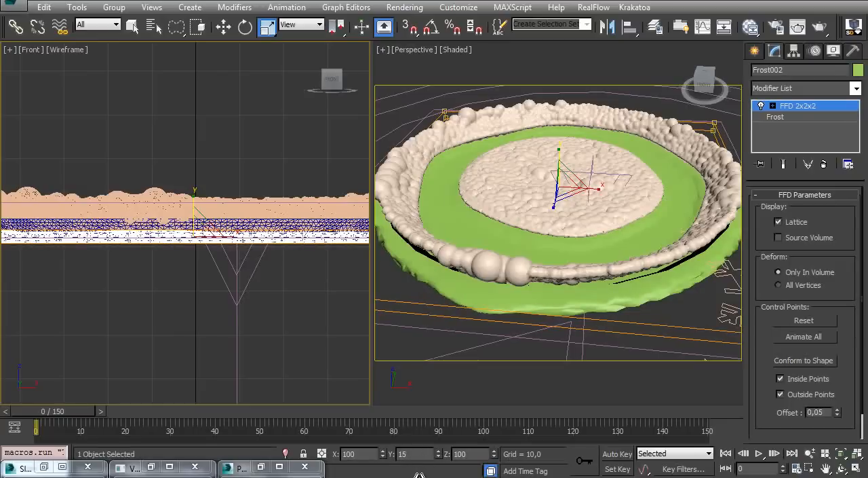
alt+middle_drag(466, 192, 475, 224)
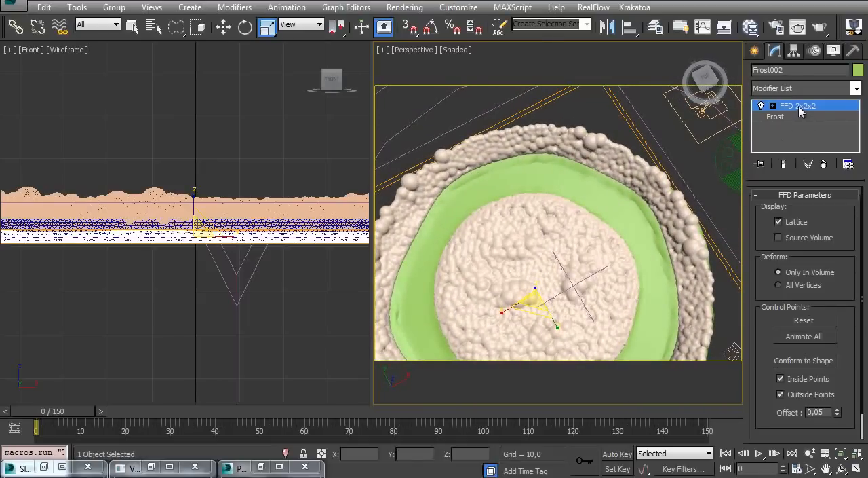
Leave the FFD control point editing, inspect the flattened coffee surface, and switch Frost002 to the Move tool
click(781, 133)
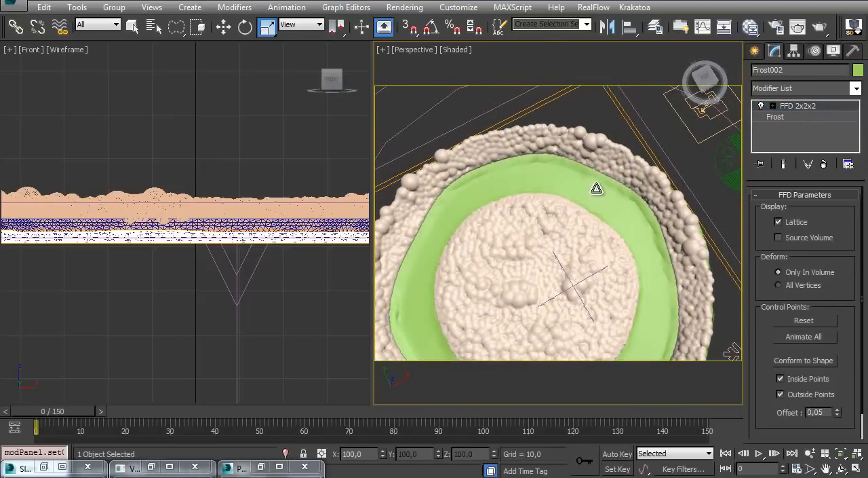
alt+middle_drag(570, 229, 577, 215)
key(F4)
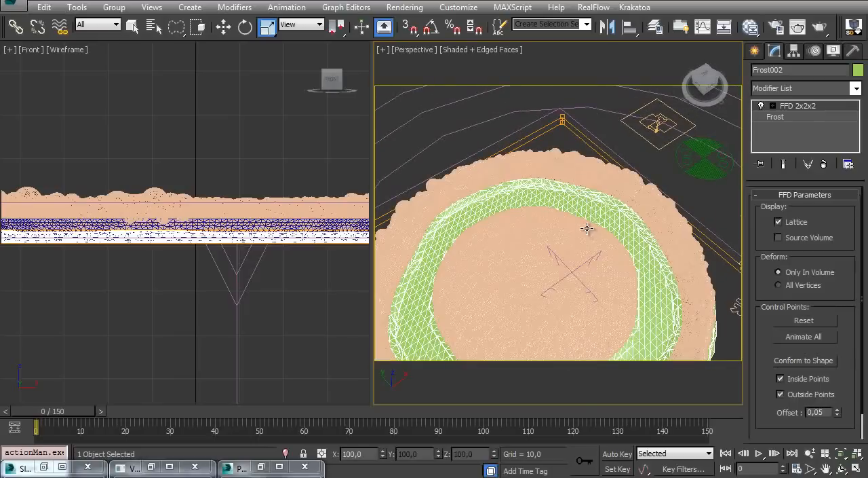
key(F4)
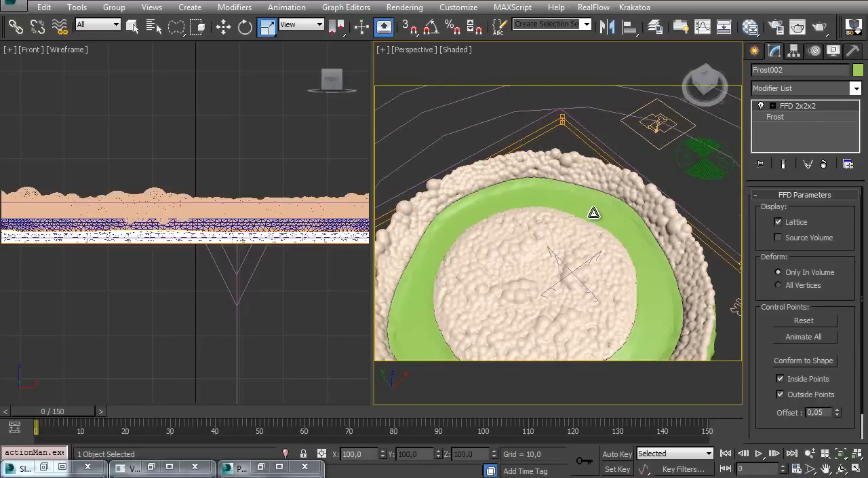
right_click(587, 206)
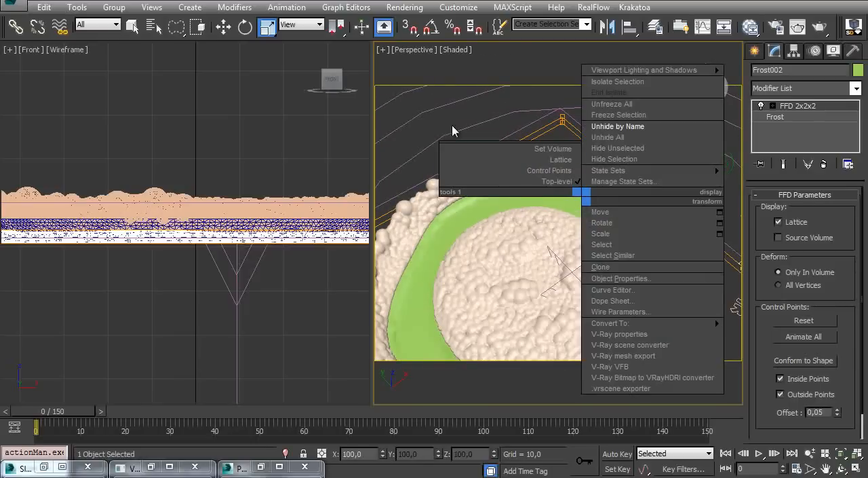
key(w)
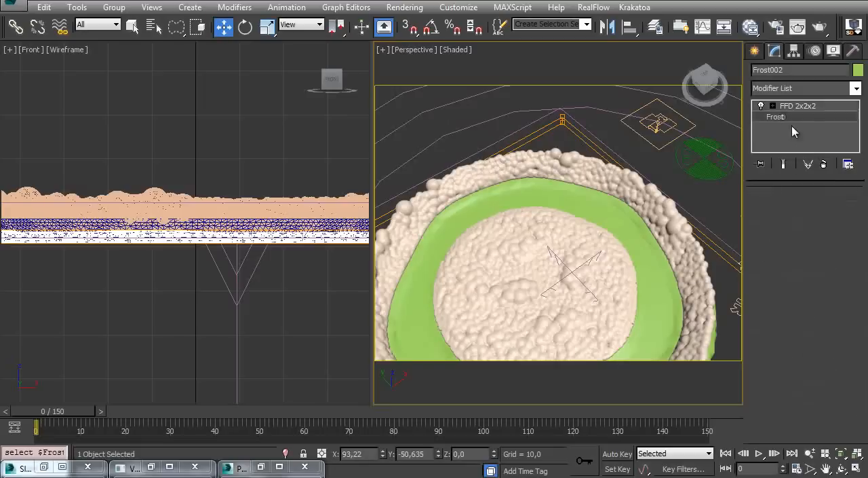
Save the scene and set Frost002's meshing resolution relative to max. radius to 1.5 for both render and viewport
click(785, 118)
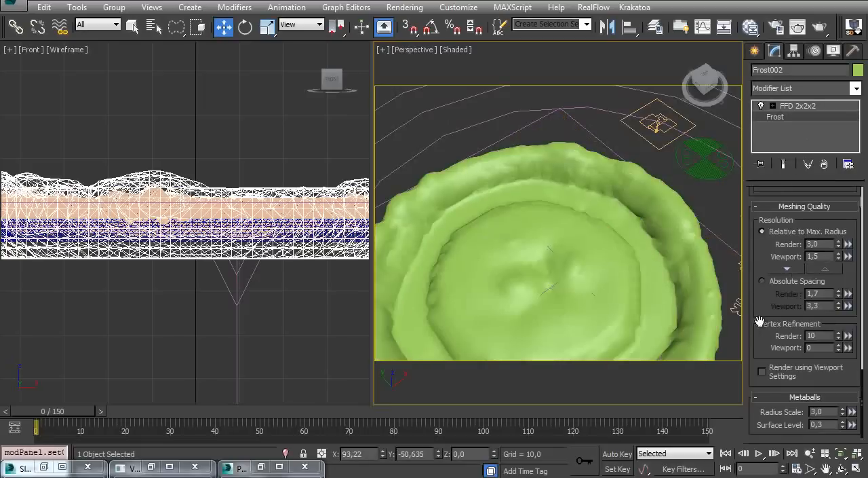
click(784, 163)
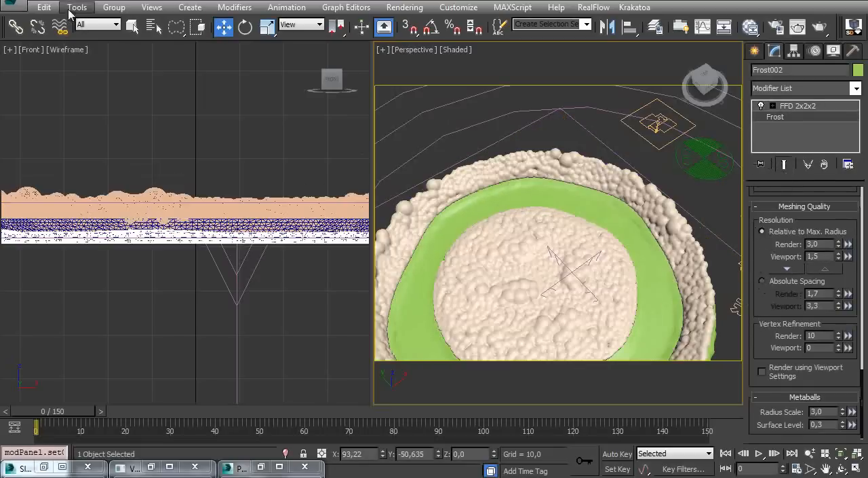
key(ctrl+s)
scroll(803, 270, up, 2)
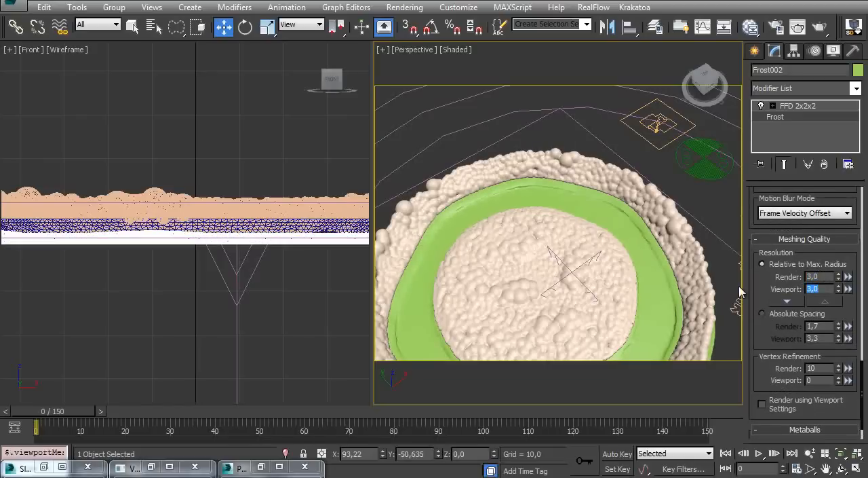
text(5)
key(Return)
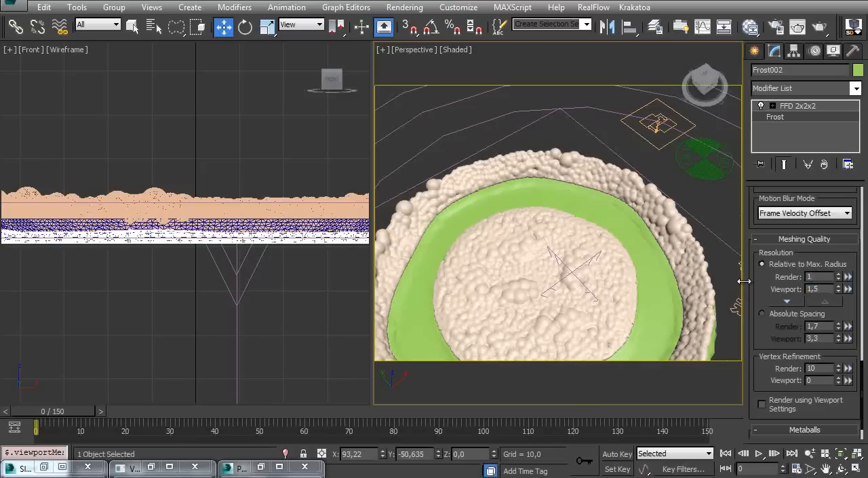
alt+middle_drag(425, 176, 497, 233)
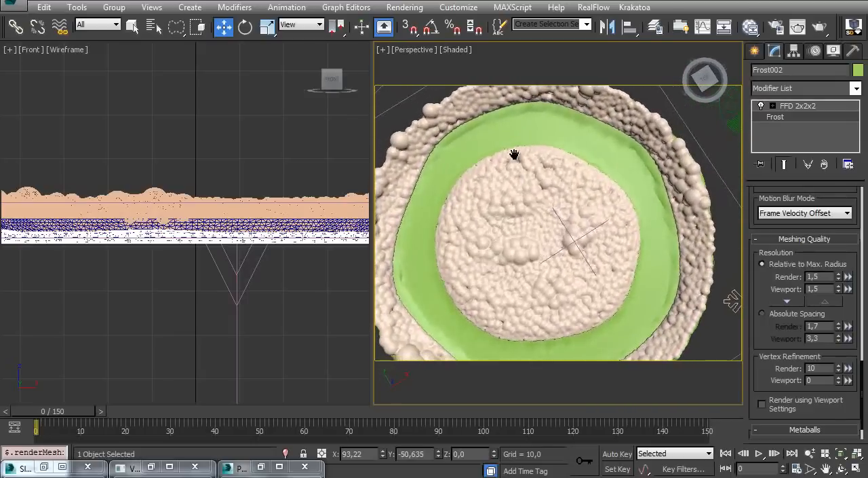
middle_drag(519, 155, 517, 191)
Add a Relax modifier above the FFD 2x2x2 of Frost002 and set its relax value to 1.0
click(818, 106)
click(814, 88)
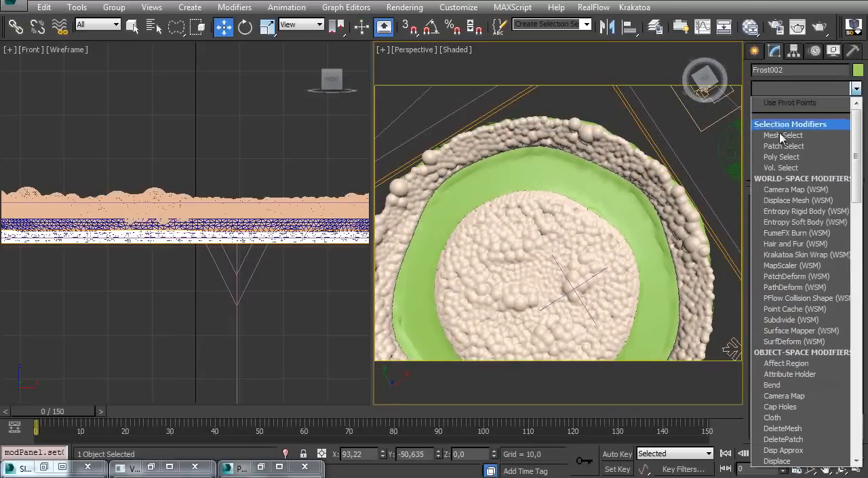
key(r)
scroll(785, 138, down, 2)
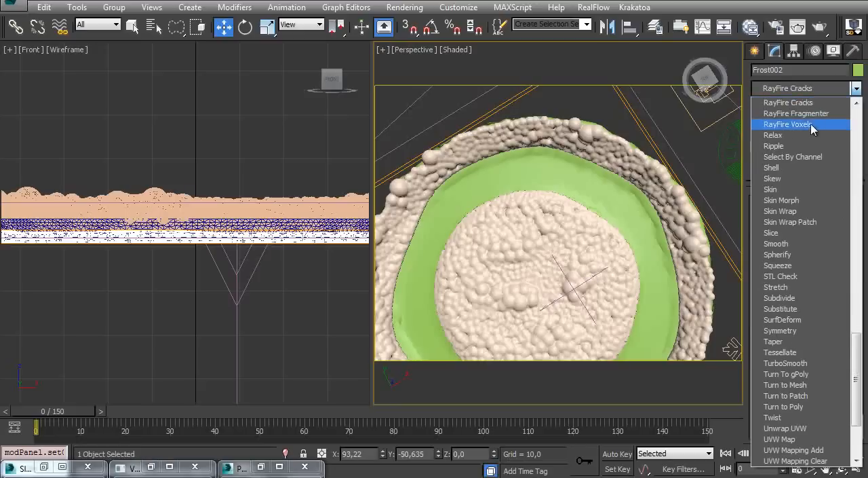
click(785, 135)
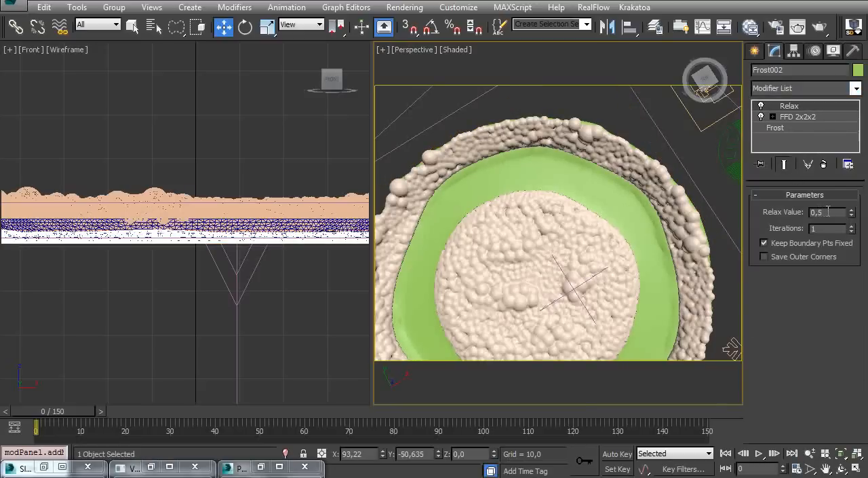
text(1)
key(Return)
alt+middle_drag(617, 208, 488, 243)
ctrl+alt+middle_drag(495, 297, 474, 228)
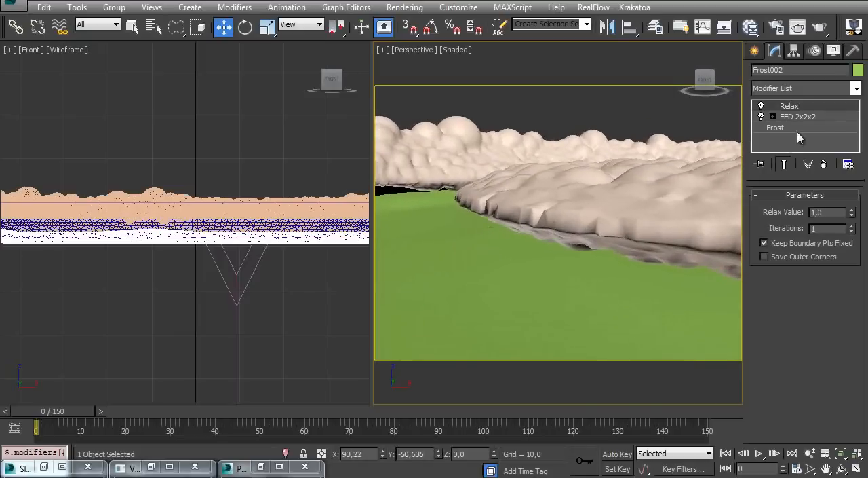
Raise the coffee mesh slightly in the front view at the FFD 2x2x2 level and return to the Relax modifier
click(808, 118)
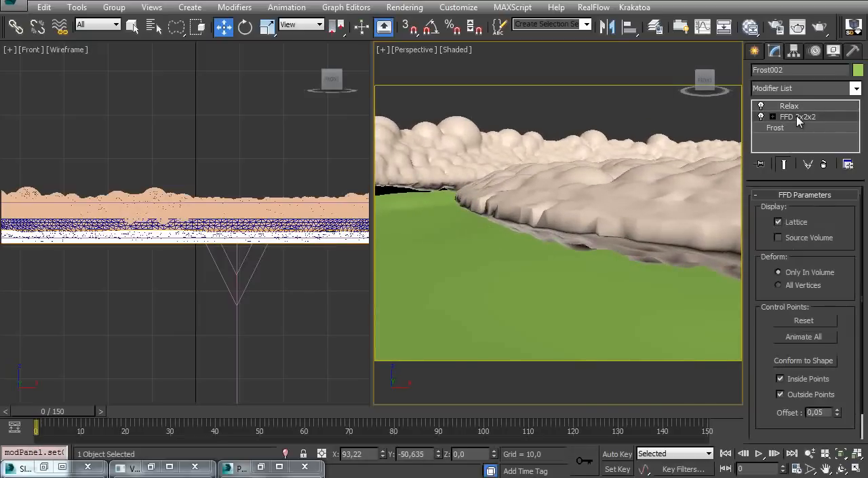
click(797, 118)
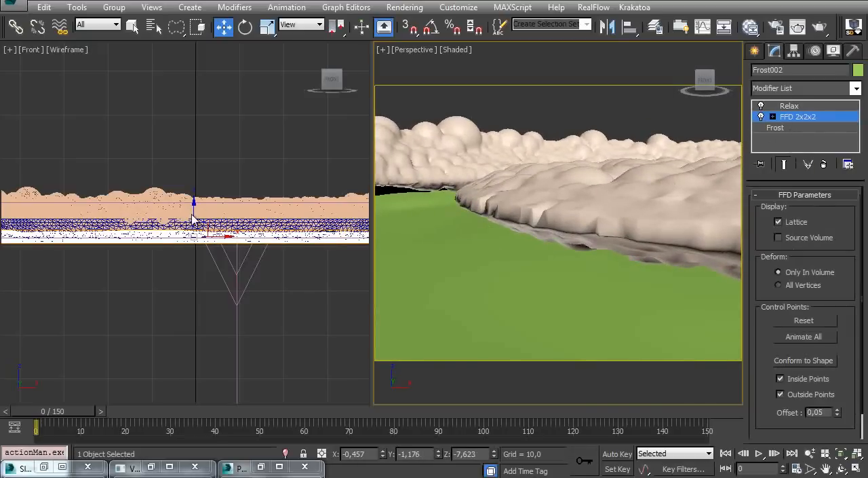
middle_drag(201, 227, 197, 245)
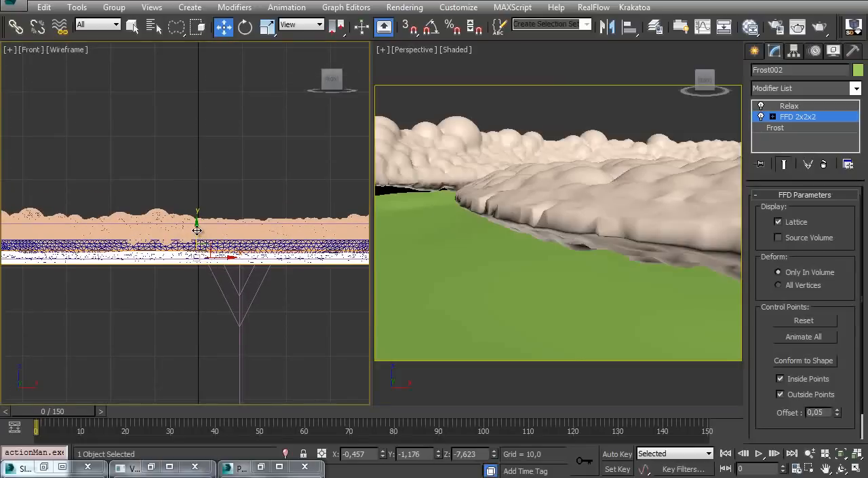
drag(196, 231, 197, 217)
ctrl+alt+middle_drag(588, 224, 644, 197)
click(789, 106)
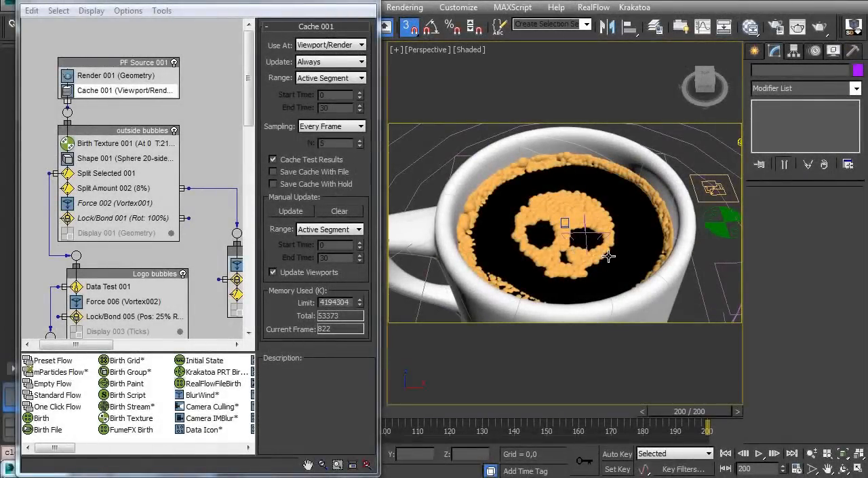
Select Frost001 and examine the PF Source 001 settings and the render types offered by its Render 001 operator
alt+middle_drag(546, 205, 536, 232)
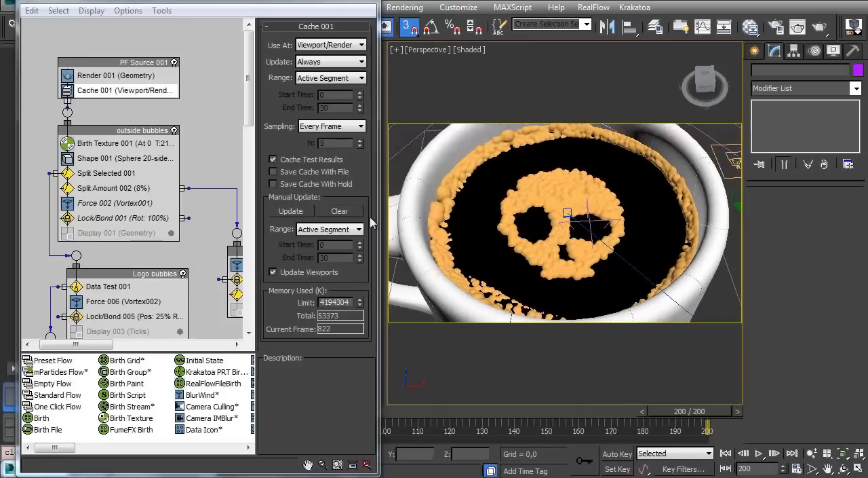
click(133, 63)
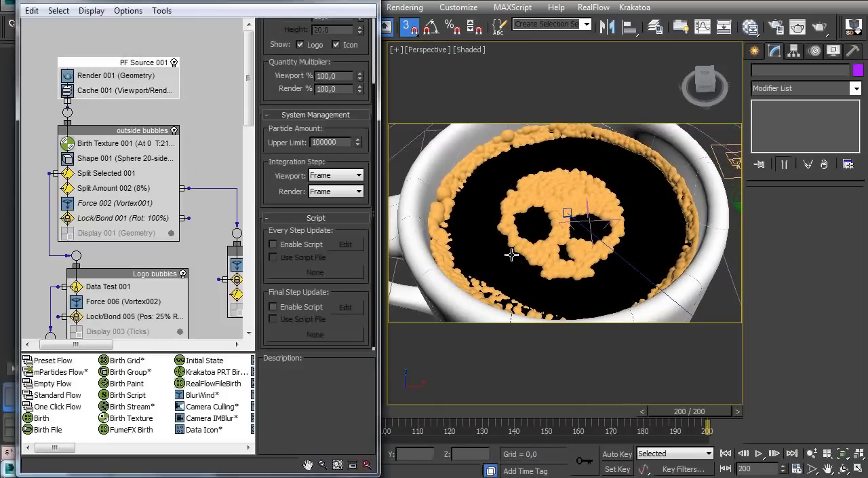
click(558, 192)
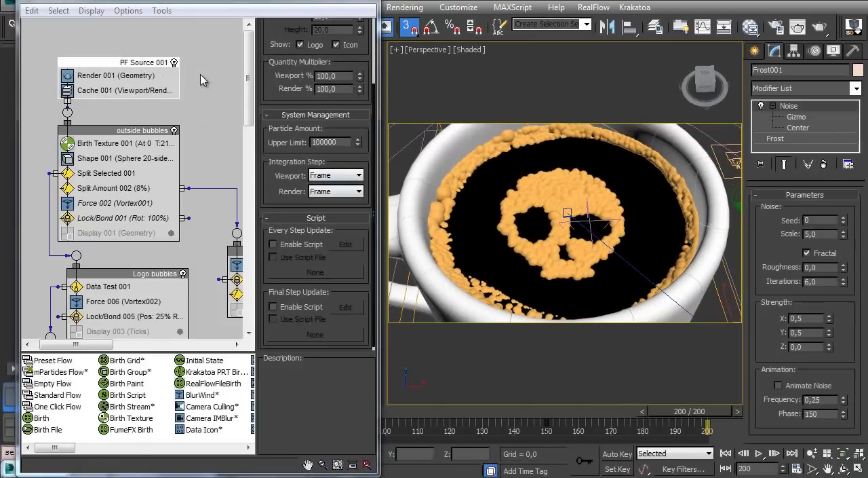
click(160, 74)
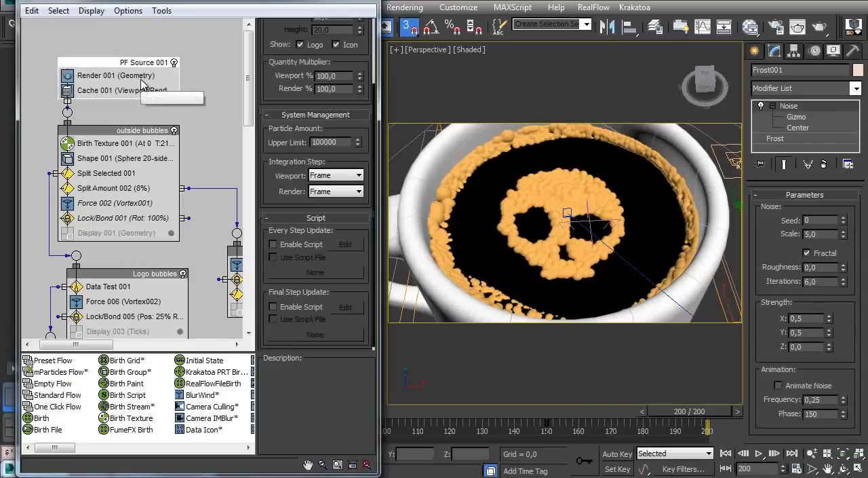
click(298, 44)
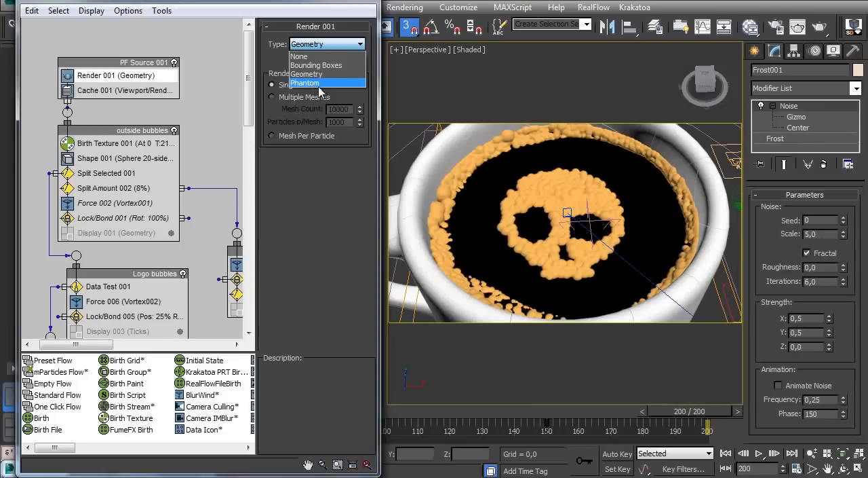
click(303, 214)
click(148, 50)
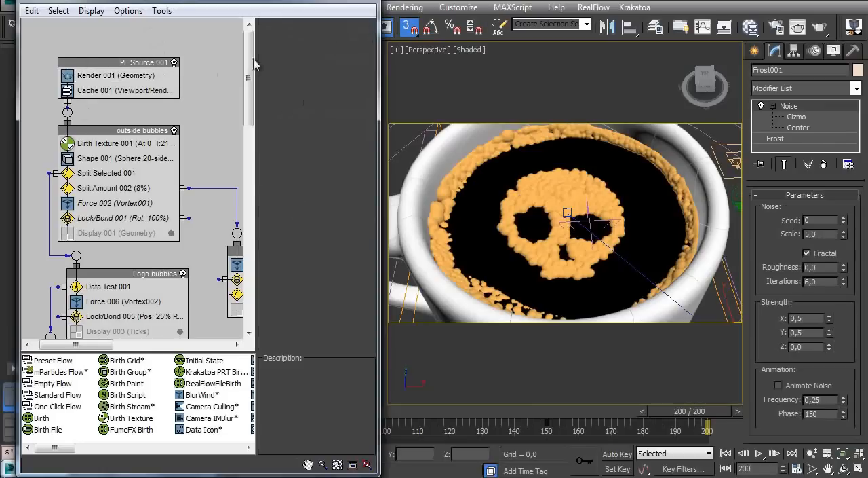
Turn off Renderable in the object properties of PF Source 001
click(143, 63)
right_click(148, 65)
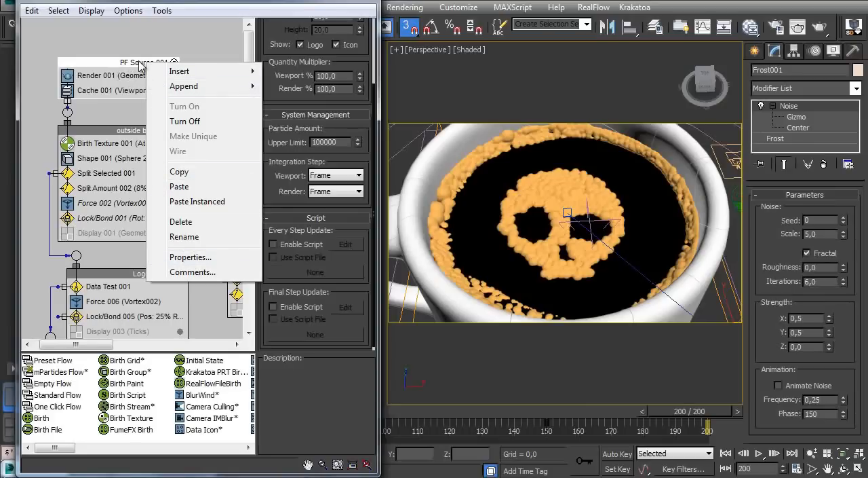
click(200, 259)
click(423, 200)
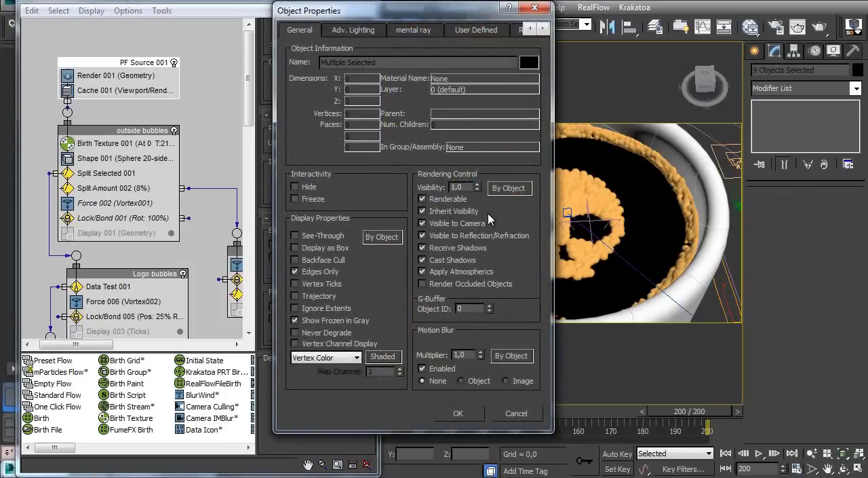
click(424, 200)
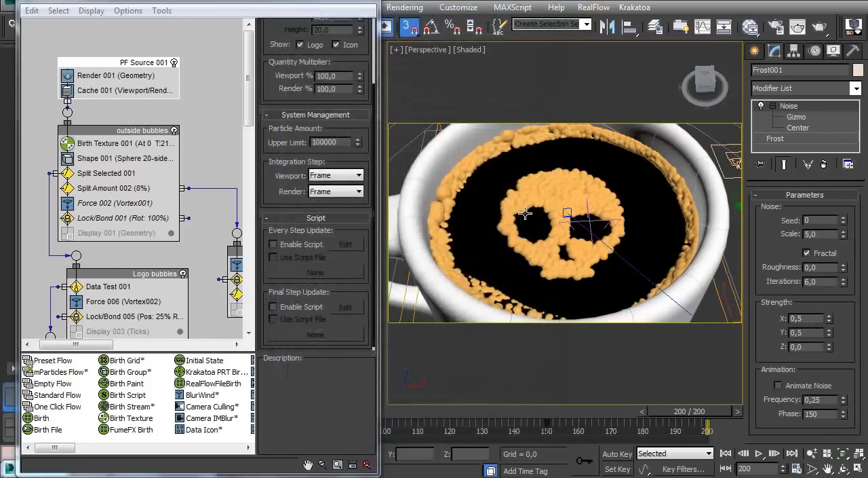
Render a test of frame 200 from the perspective view, stop it partway, and close the frame buffer
alt+middle_drag(526, 214, 496, 202)
middle_drag(568, 193, 561, 205)
key(F9)
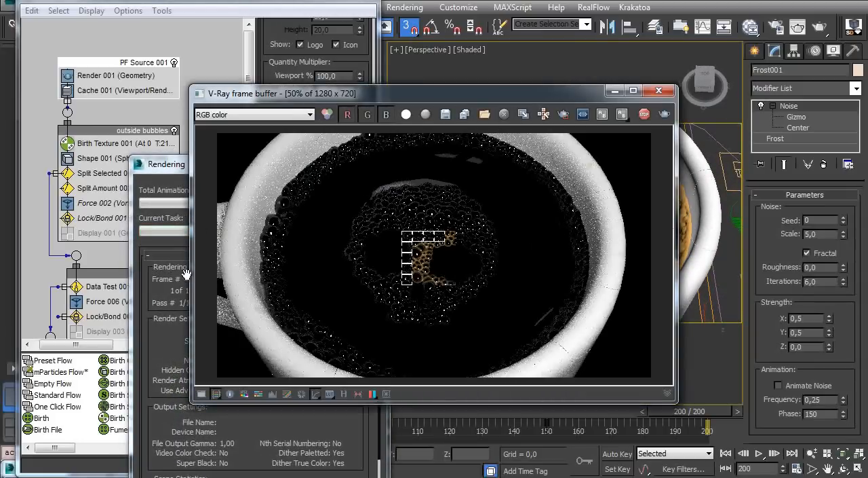
click(166, 294)
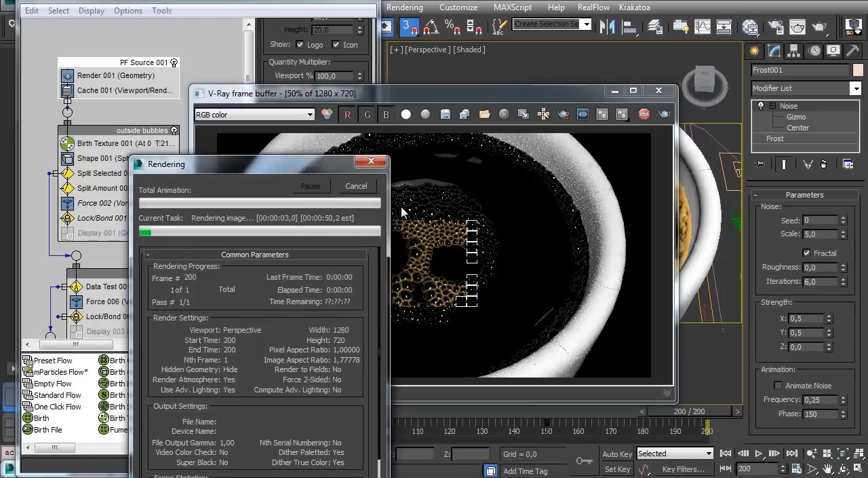
click(411, 259)
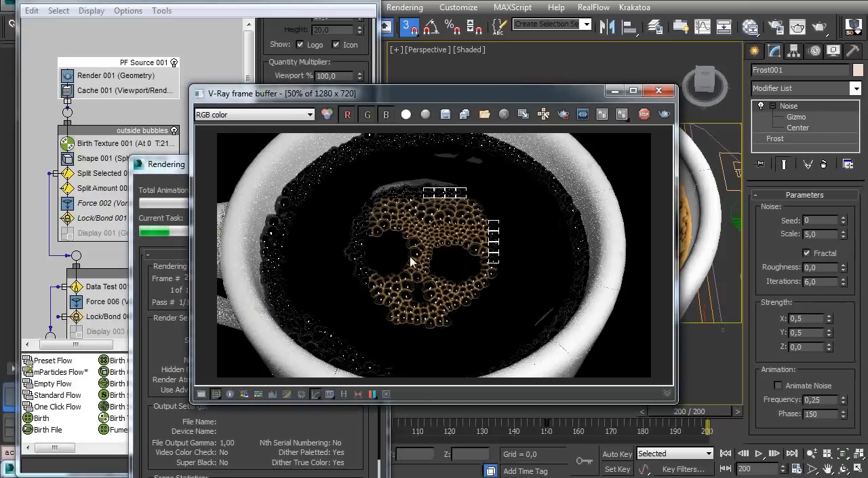
click(179, 290)
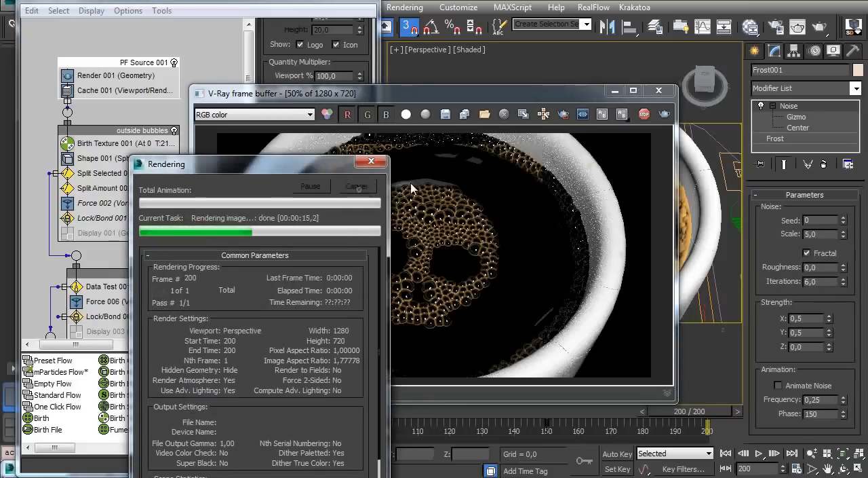
click(660, 91)
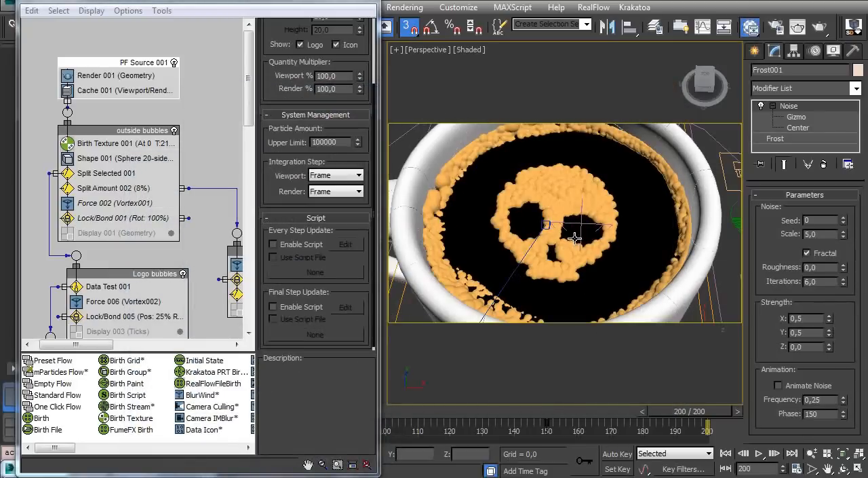
Examine the Bubbles VRayMtl settings and the VRayDirt map feeding its diffuse color in the material editor
key(m)
double_click(132, 243)
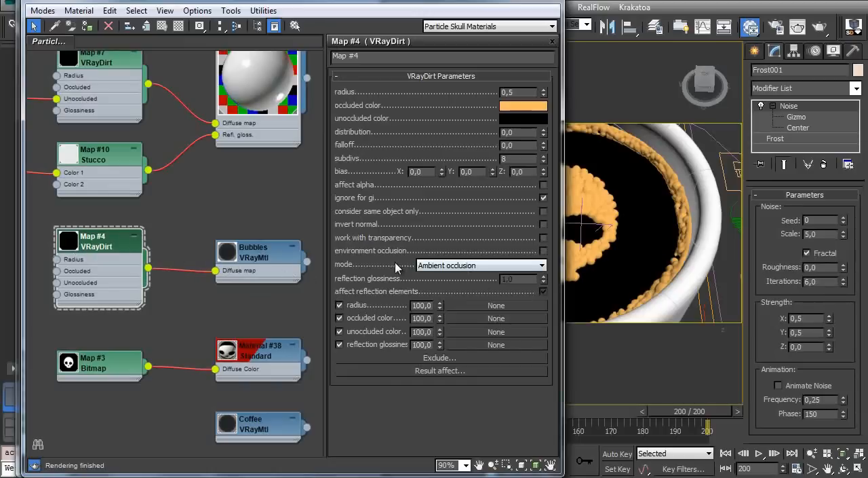
double_click(257, 263)
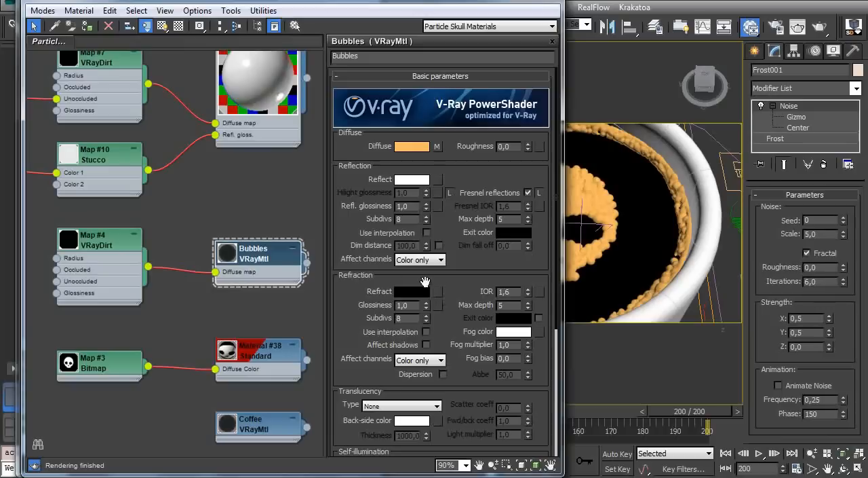
double_click(104, 243)
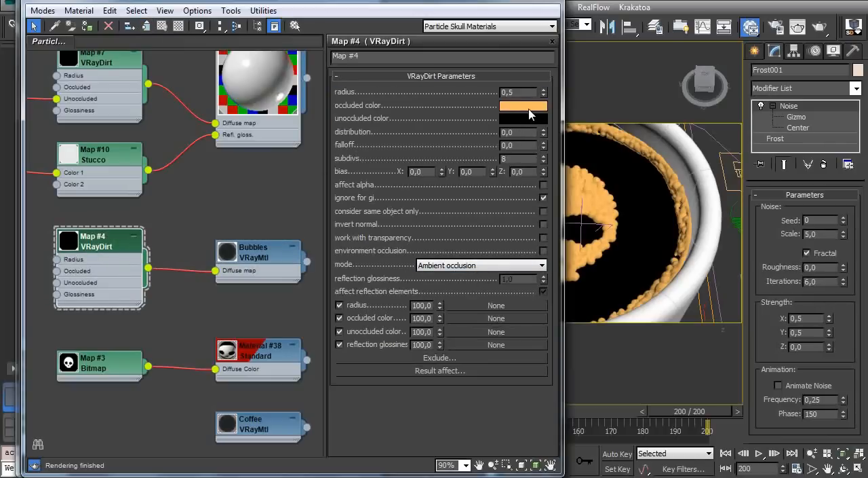
double_click(261, 258)
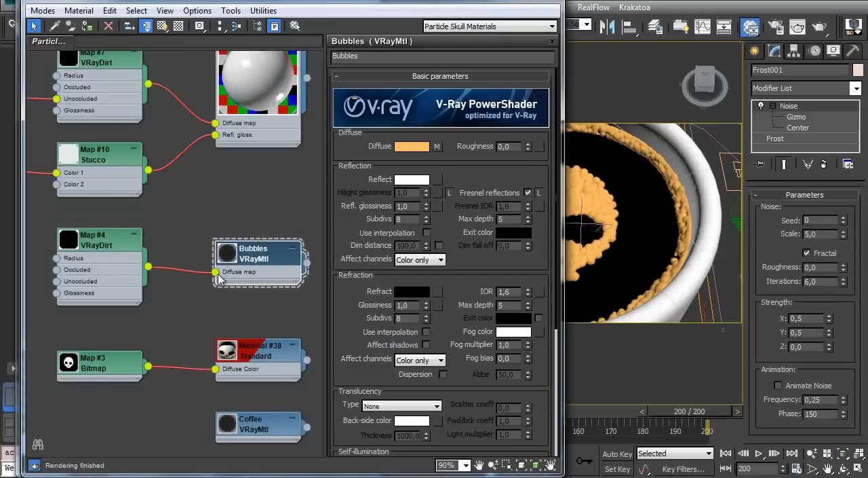
double_click(95, 246)
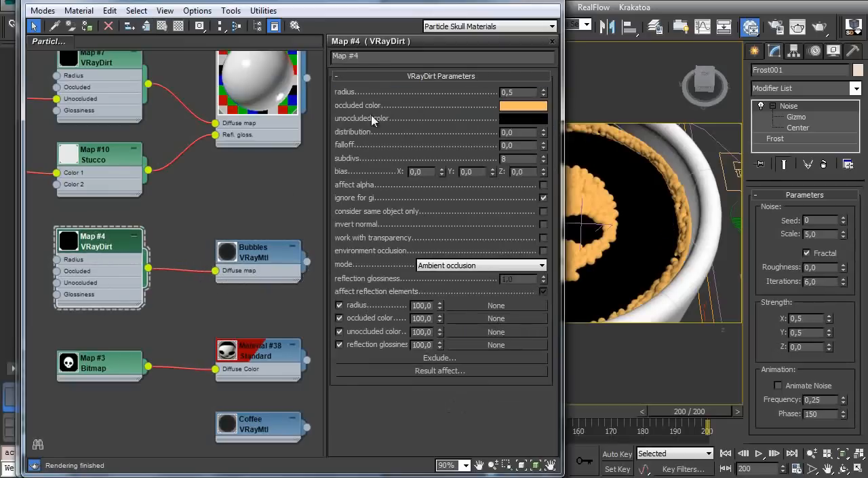
Render the cup again, leave the frame buffer and material editor, and inspect the skull bubbles up close
key(shift+q)
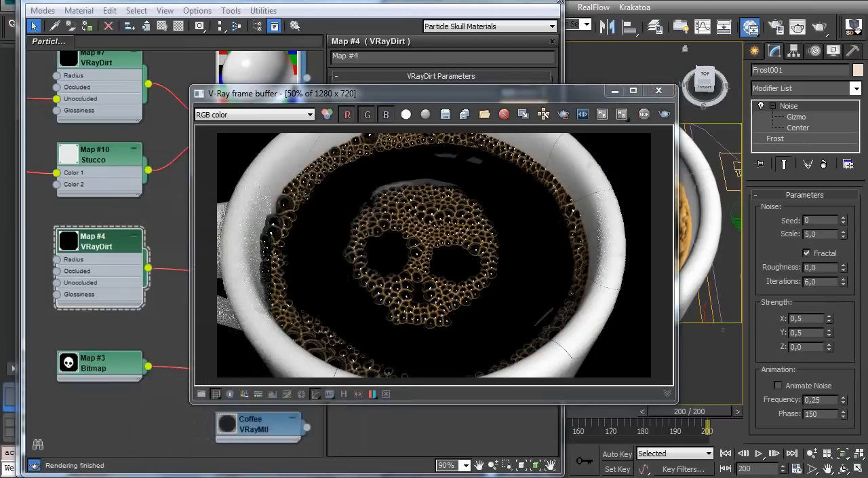
click(67, 41)
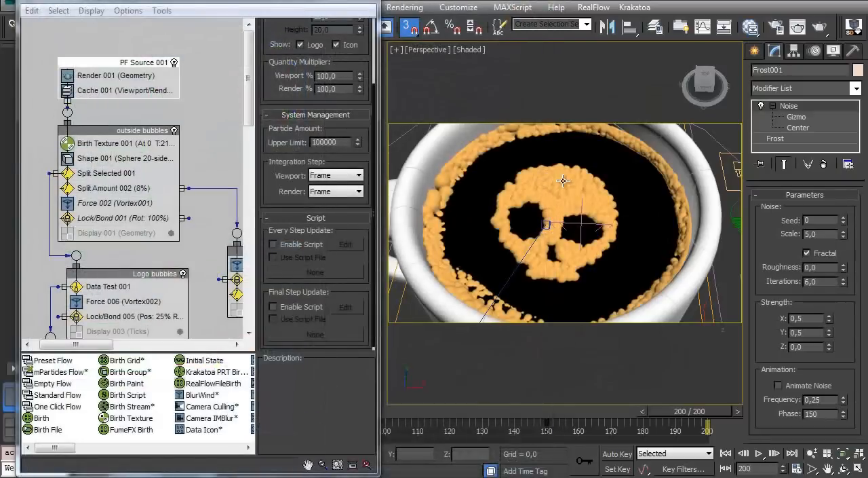
ctrl+alt+middle_drag(599, 211, 557, 195)
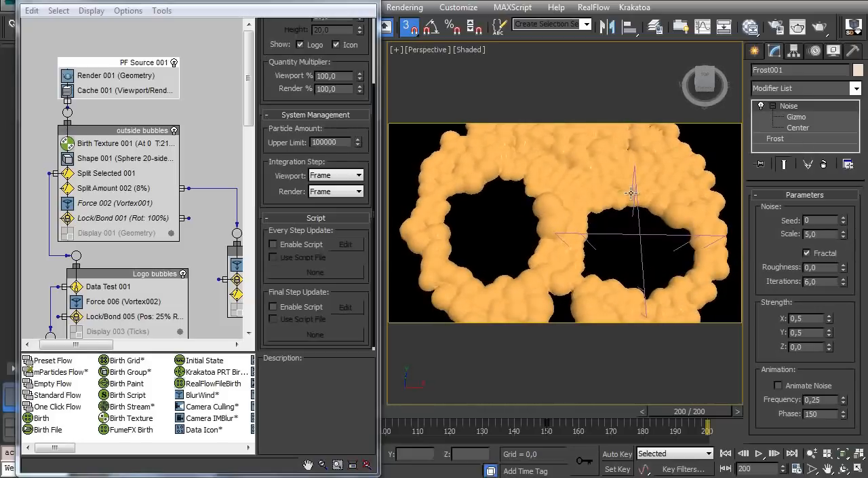
Examine the Noise modifier on the Frost001 skull bubbles, checking its effect on the mesh and its scale and strength settings
click(759, 106)
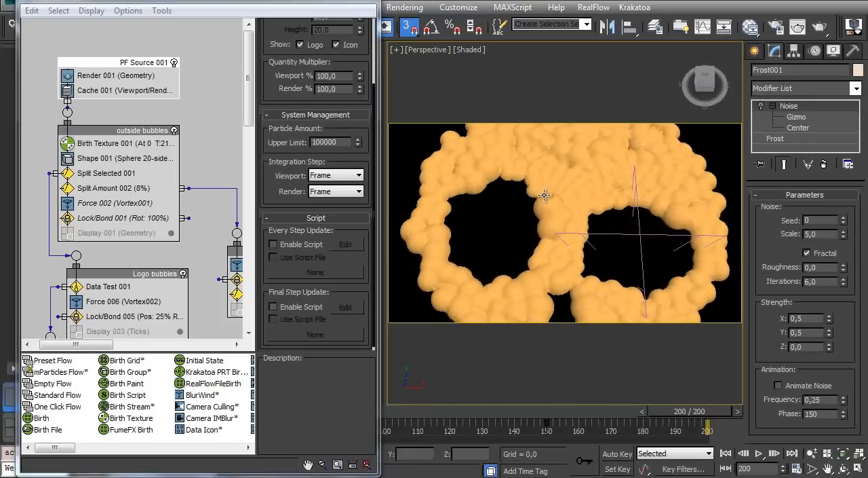
key(F4)
key(F4)
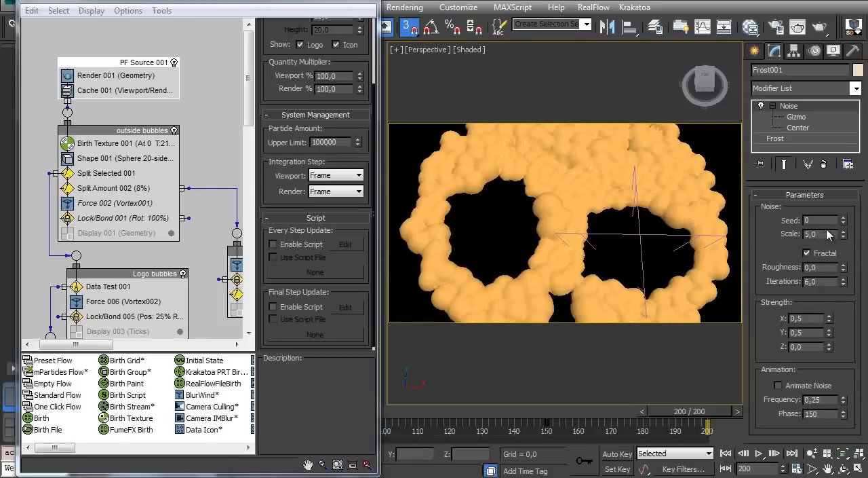
click(796, 319)
Select the Frost002 coffee surface and inspect how its FFD(cyl) 6x15x2 modifier shapes it against the bubbles along the cup's rim
ctrl+alt+middle_drag(558, 196, 557, 223)
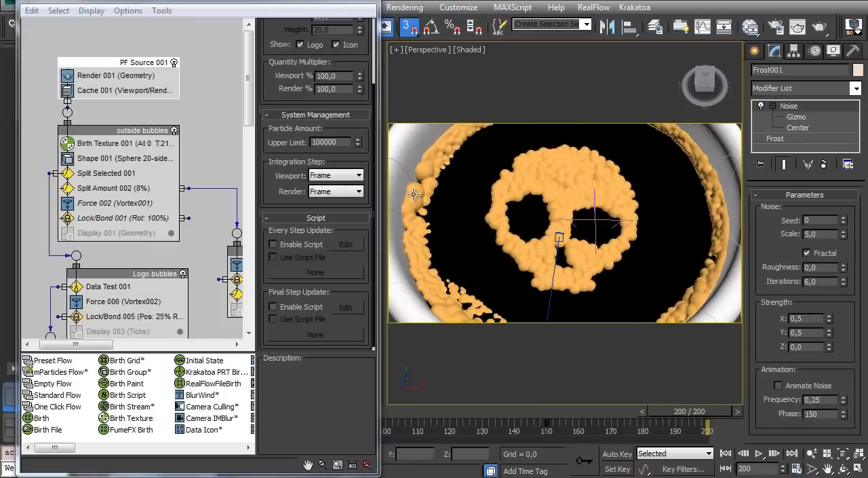
click(465, 193)
alt+middle_drag(503, 230, 464, 217)
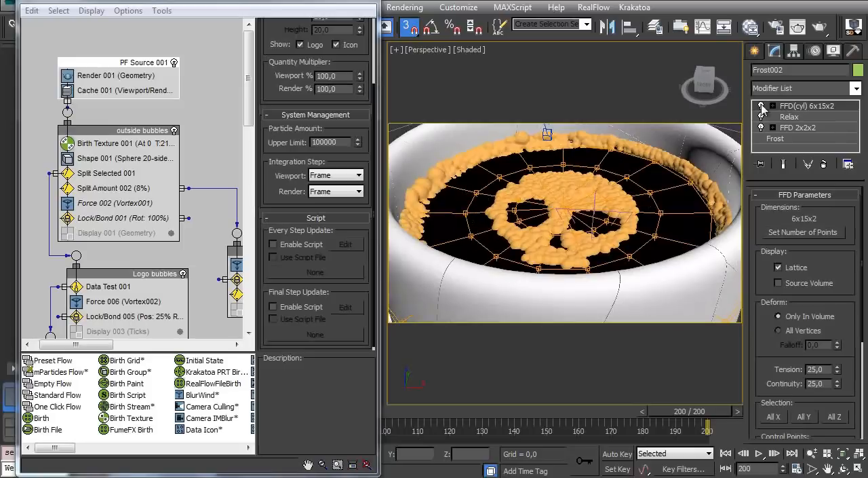
alt+middle_drag(491, 176, 496, 219)
alt+middle_drag(503, 233, 468, 176)
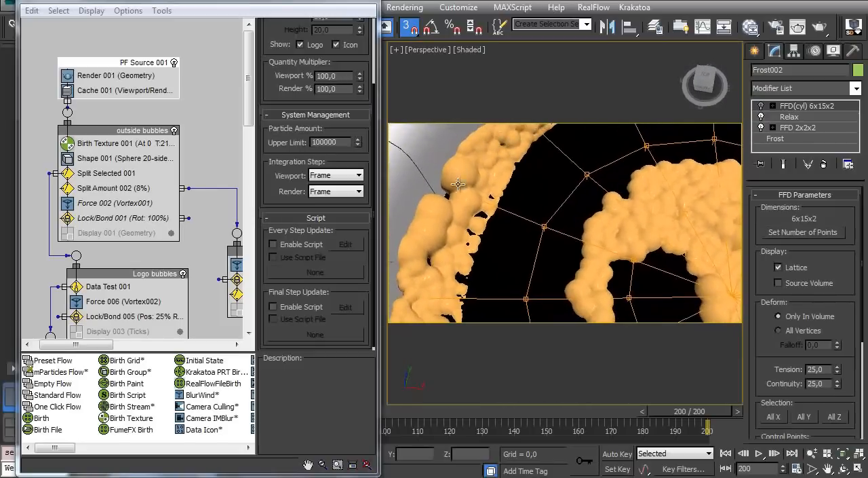
alt+middle_drag(529, 229, 449, 193)
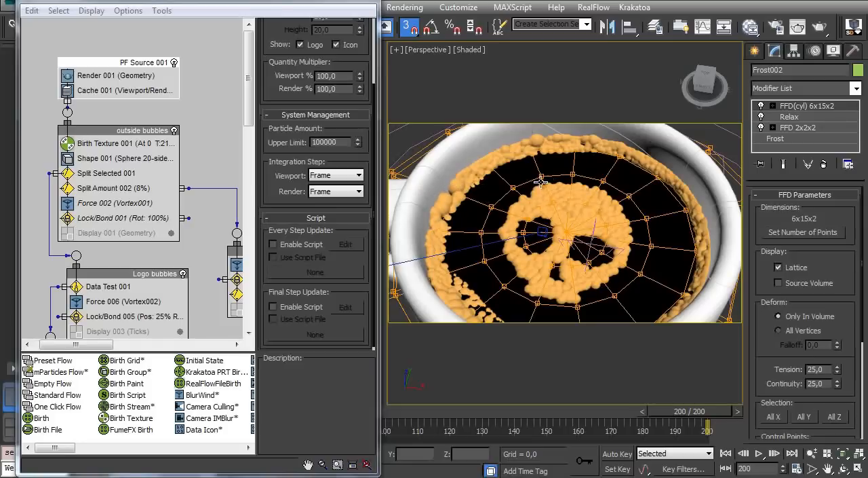
alt+middle_drag(560, 153, 435, 203)
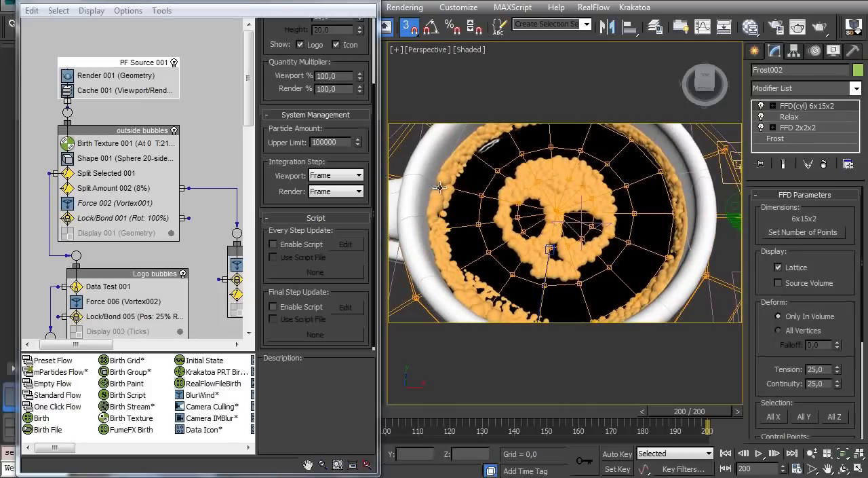
ctrl+alt+middle_drag(537, 217, 516, 200)
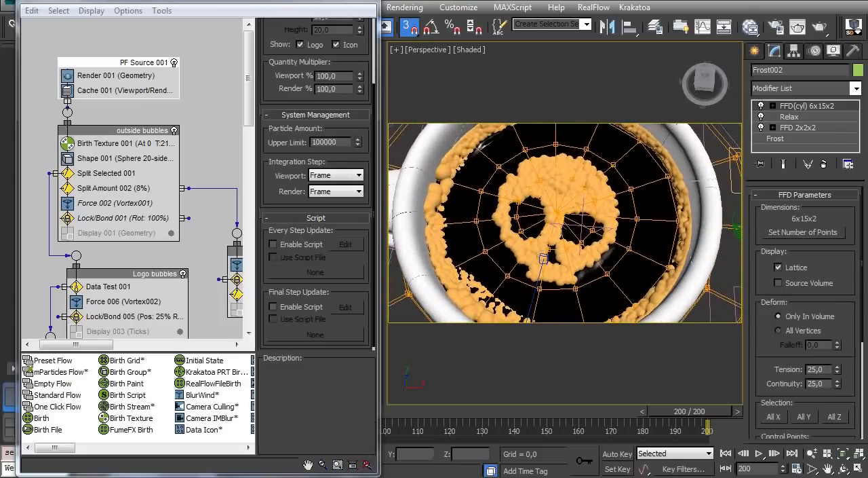